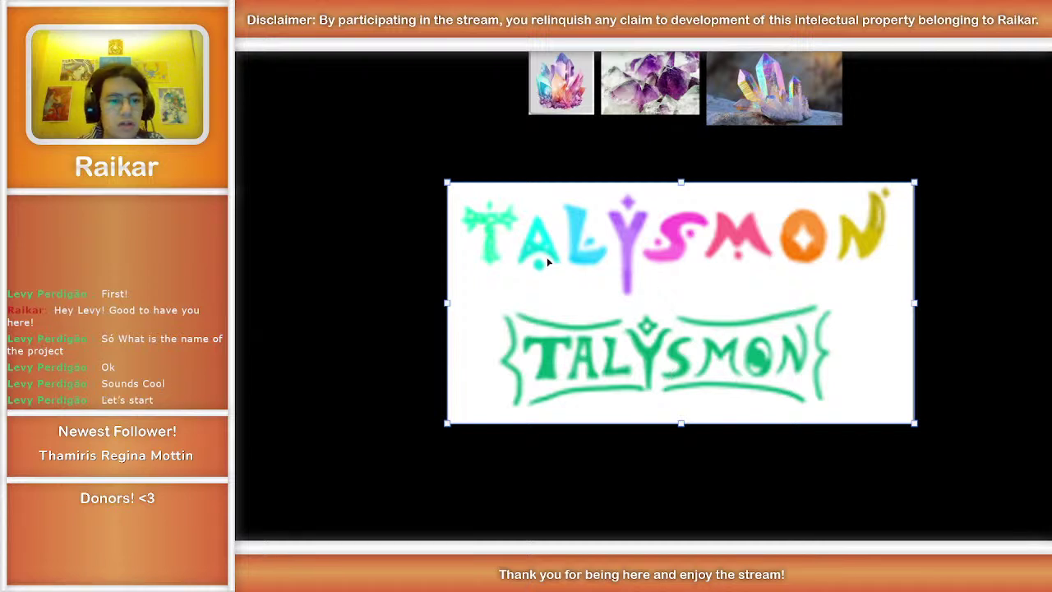
Step: Enlarge the logo reference image and sketch trial circle strokes around the dot below the colourful A, undoing each one
drag(680, 423, 680, 485)
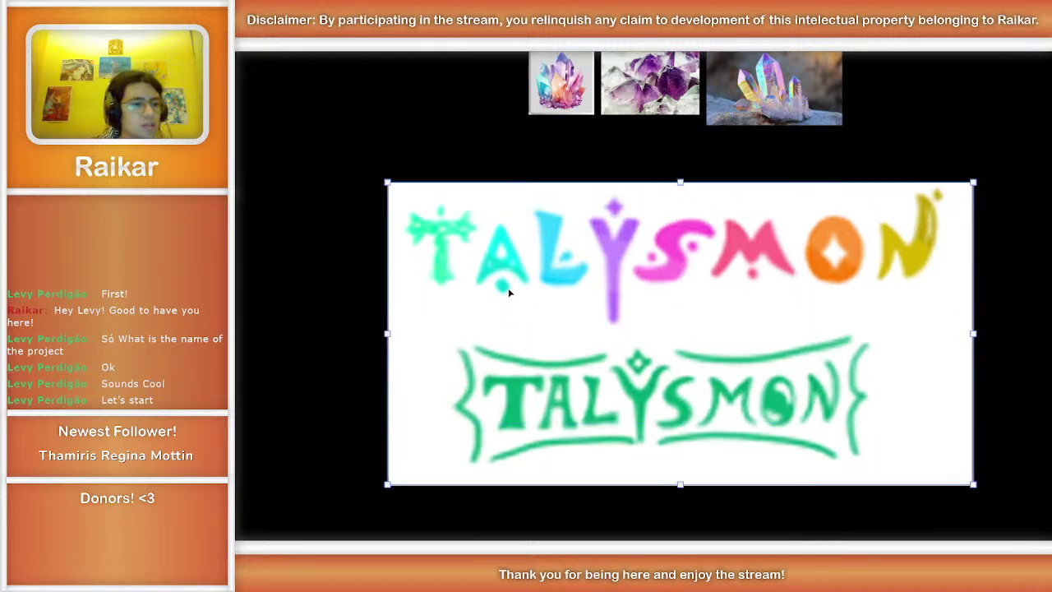
click(670, 130)
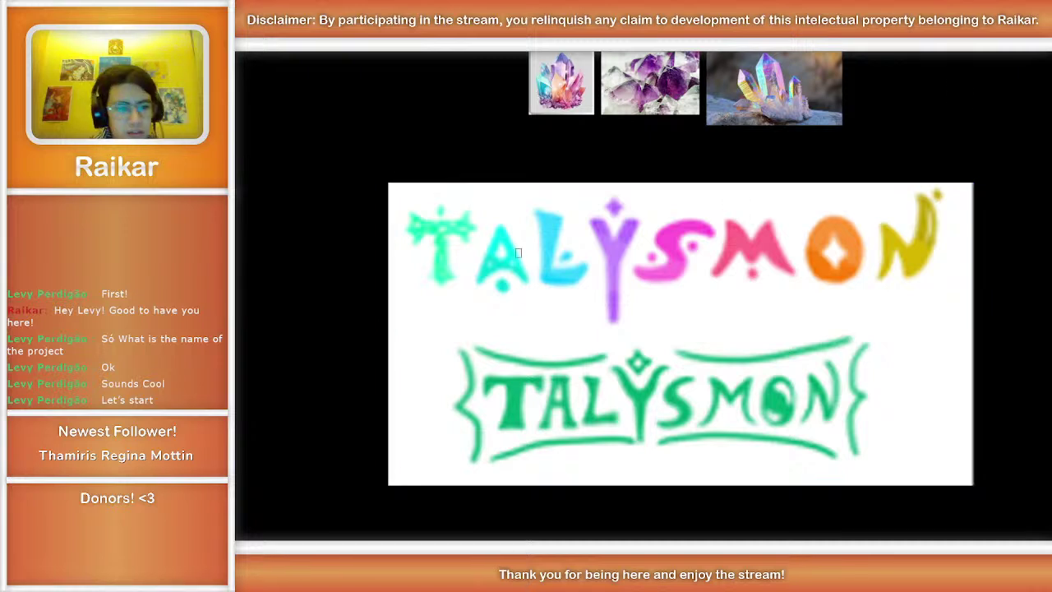
mouse_move(504, 271)
mouse_down()
mouse_move(501, 308)
mouse_move(504, 263)
mouse_up()
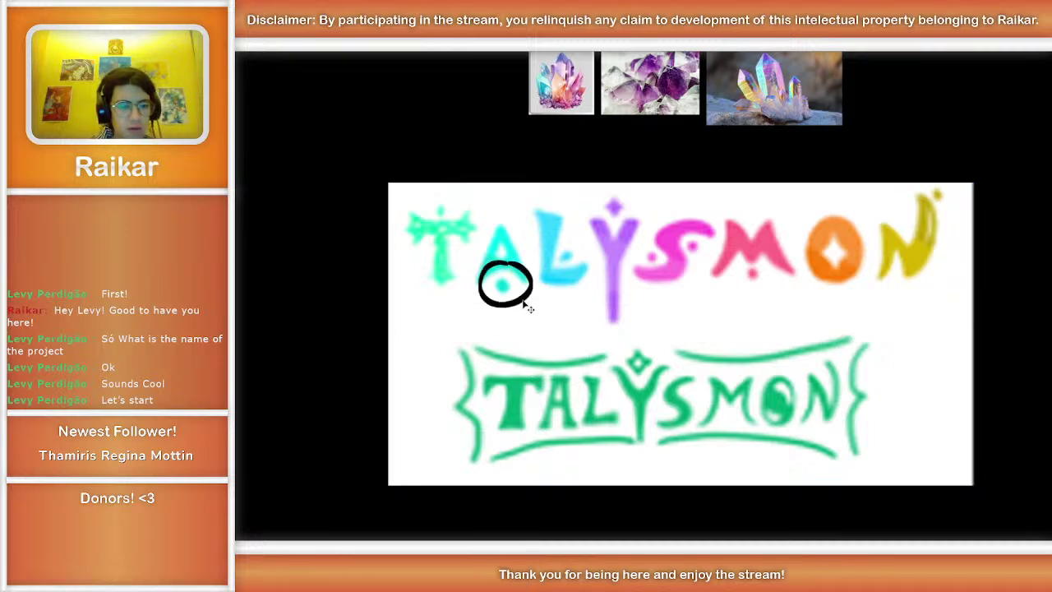
key(ctrl+z)
mouse_move(474, 284)
mouse_down()
mouse_move(520, 269)
mouse_move(531, 284)
mouse_move(480, 305)
mouse_up()
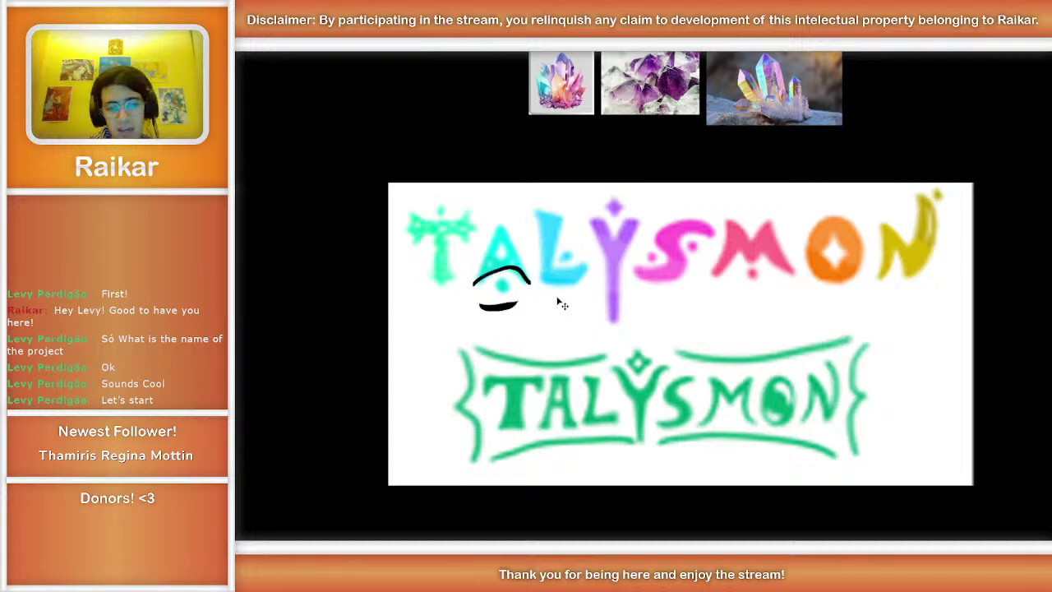
key(ctrl+z)
key(ctrl+z)
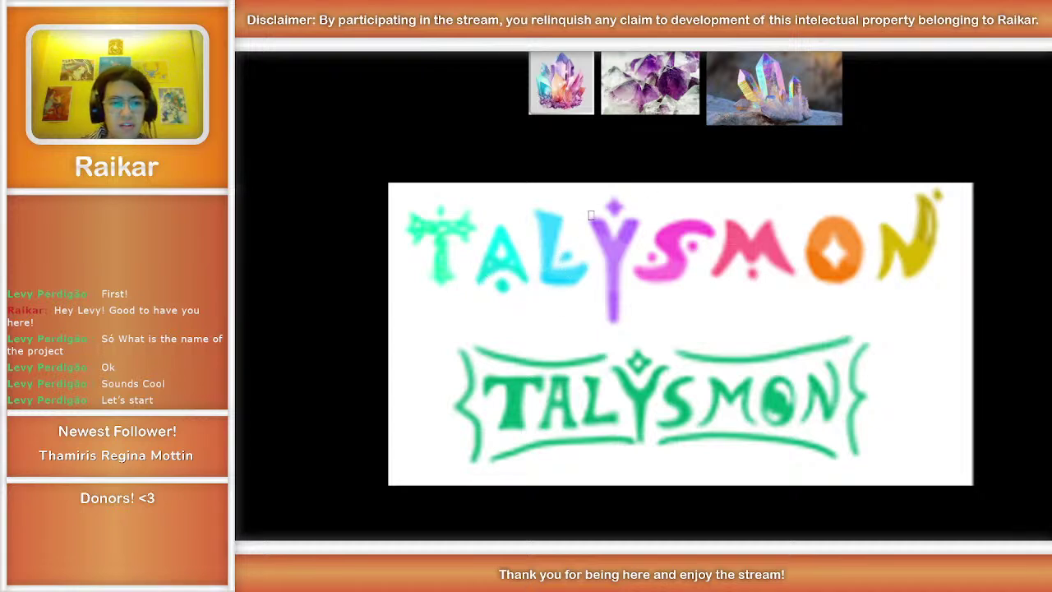
Step: Sketch temporary marks over the purple Y of the colourful logo and undo them
mouse_move(608, 203)
mouse_down()
mouse_move(614, 194)
mouse_move(626, 209)
mouse_move(608, 212)
mouse_move(614, 222)
mouse_move(682, 210)
mouse_up()
key(ctrl+z)
key(ctrl+z)
mouse_move(628, 307)
mouse_down()
mouse_move(750, 278)
mouse_move(677, 198)
mouse_move(666, 226)
mouse_up()
key(ctrl+z)
key(ctrl+z)
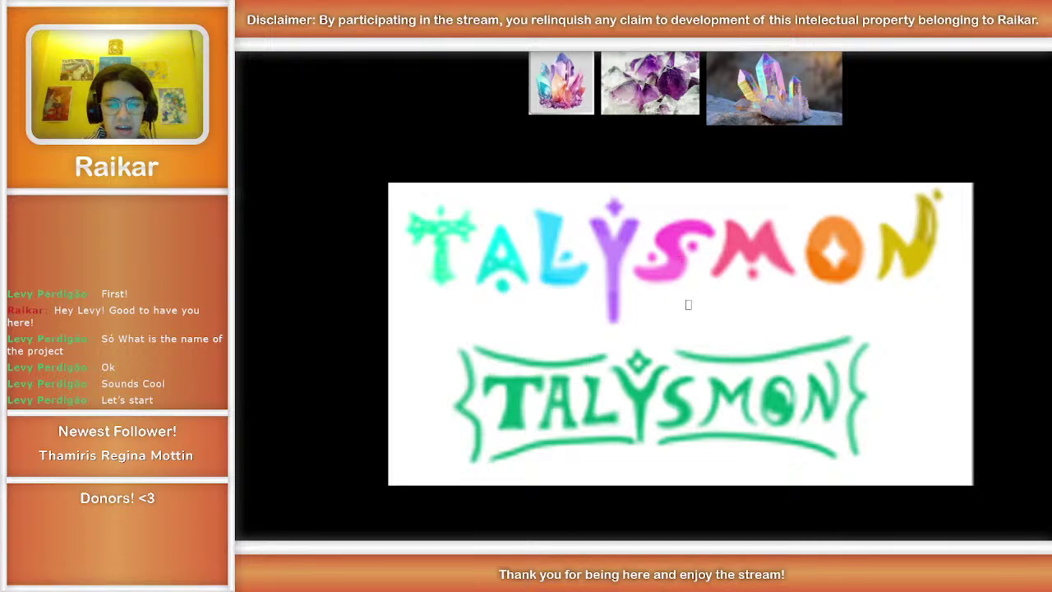
Step: Sketch a small temporary yin-yang symbol between the two logos and undo all of its strokes
mouse_move(692, 288)
mouse_down()
mouse_move(683, 299)
mouse_move(697, 329)
mouse_move(695, 302)
mouse_move(723, 327)
mouse_up()
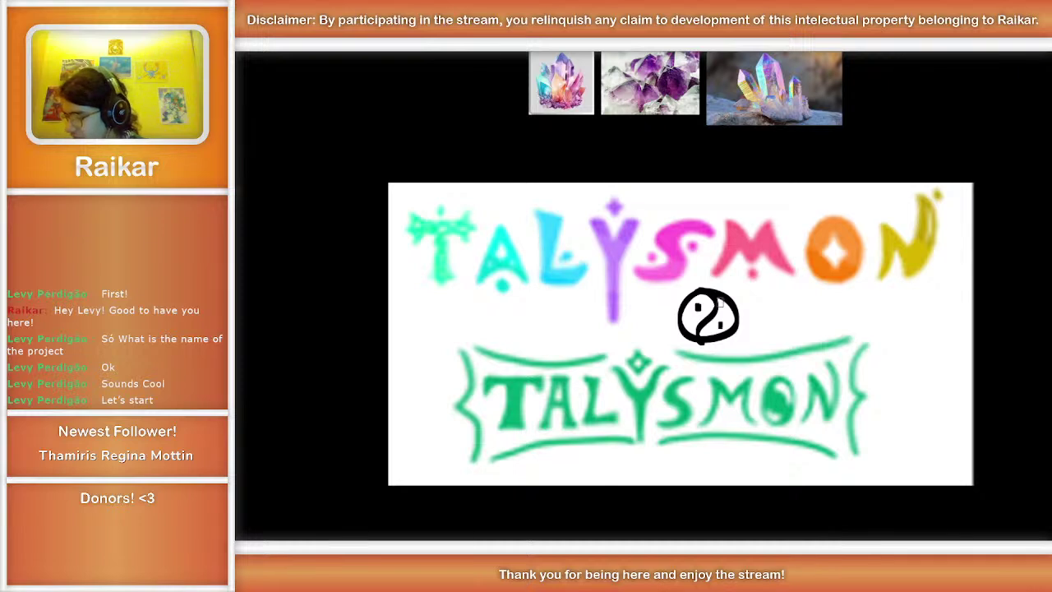
drag(720, 302, 726, 309)
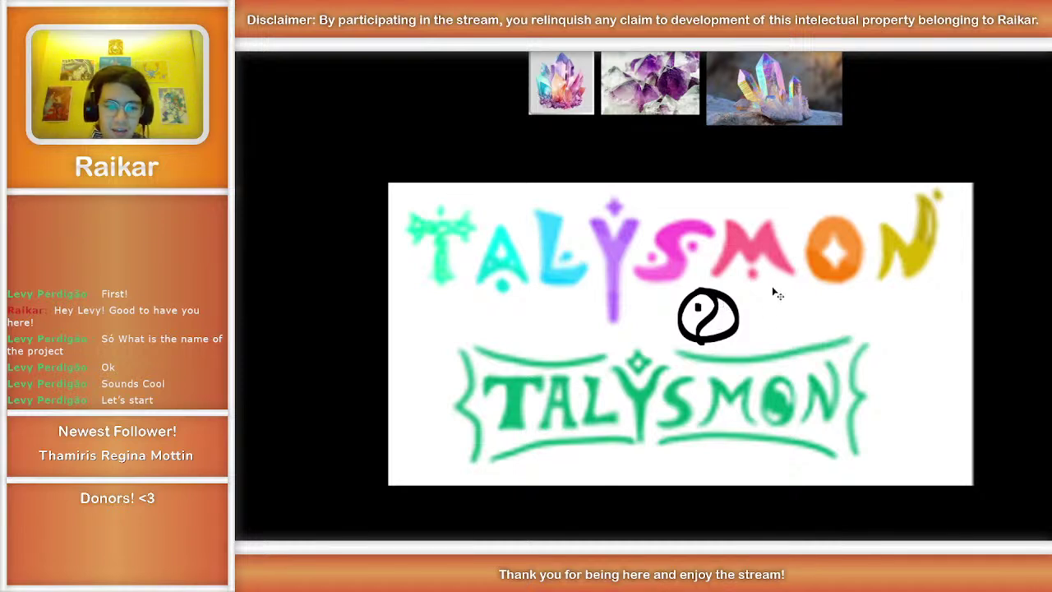
key(ctrl+z)
key(ctrl+z)
key(ctrl+z)
key(ctrl+z)
key(ctrl+z)
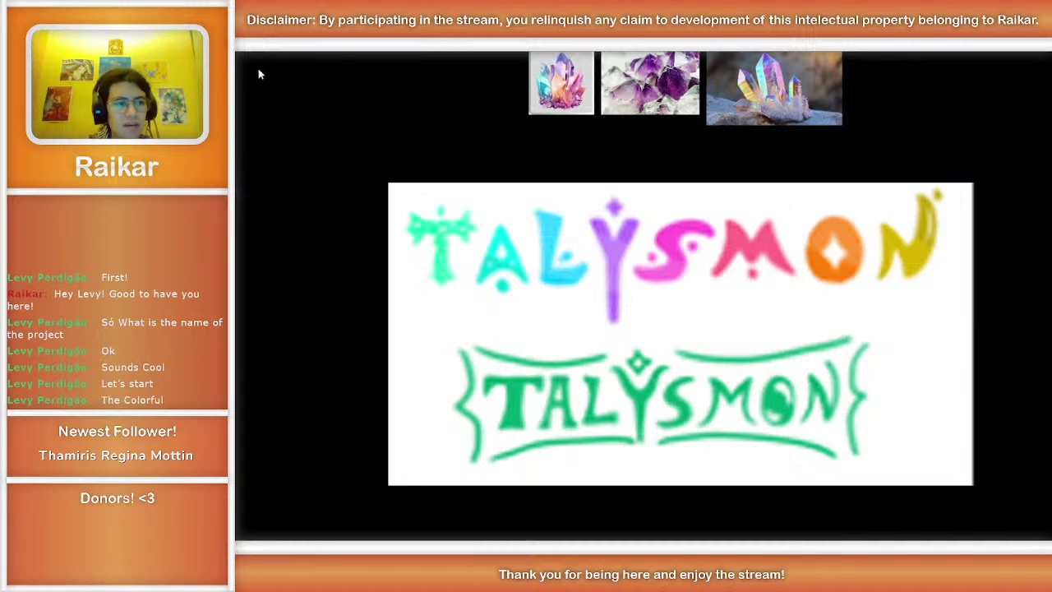
Step: Shrink the logo reference image and place it beside the rainbow crystal photo in the row of references
key(v)
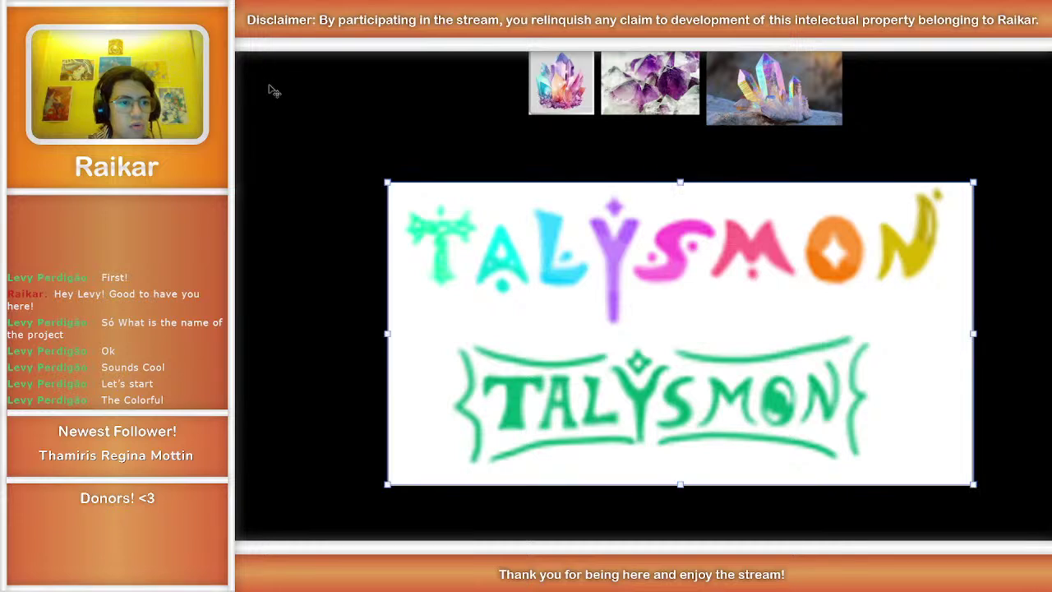
scroll(355, 184, down, 2)
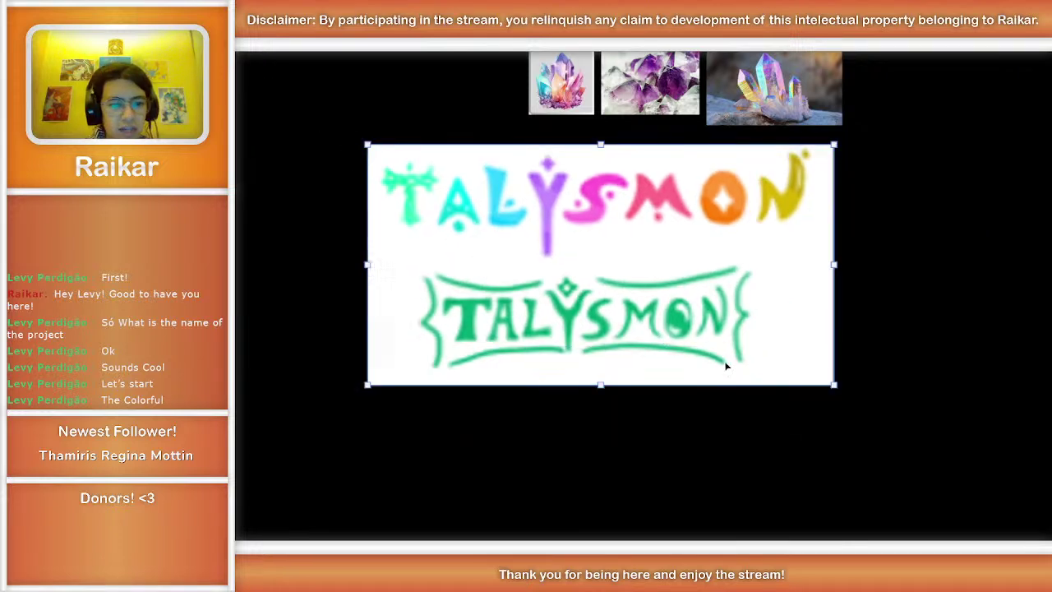
scroll(710, 346, down, 2)
drag(597, 298, 945, 68)
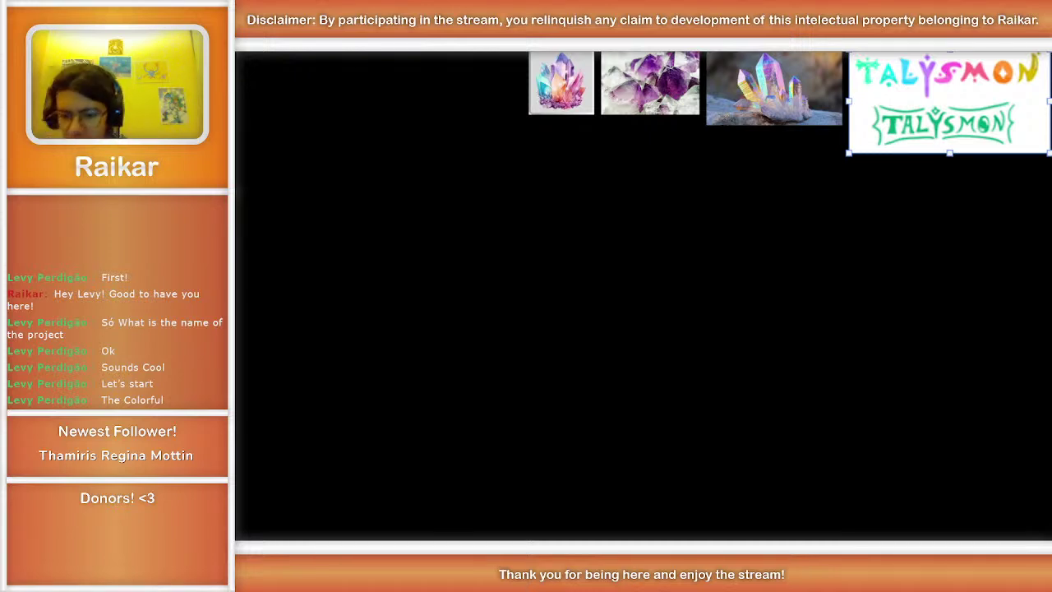
Step: Move the T and A letter outlines together into the empty area below the reference images, leaving room for more letters
key(ctrl+a)
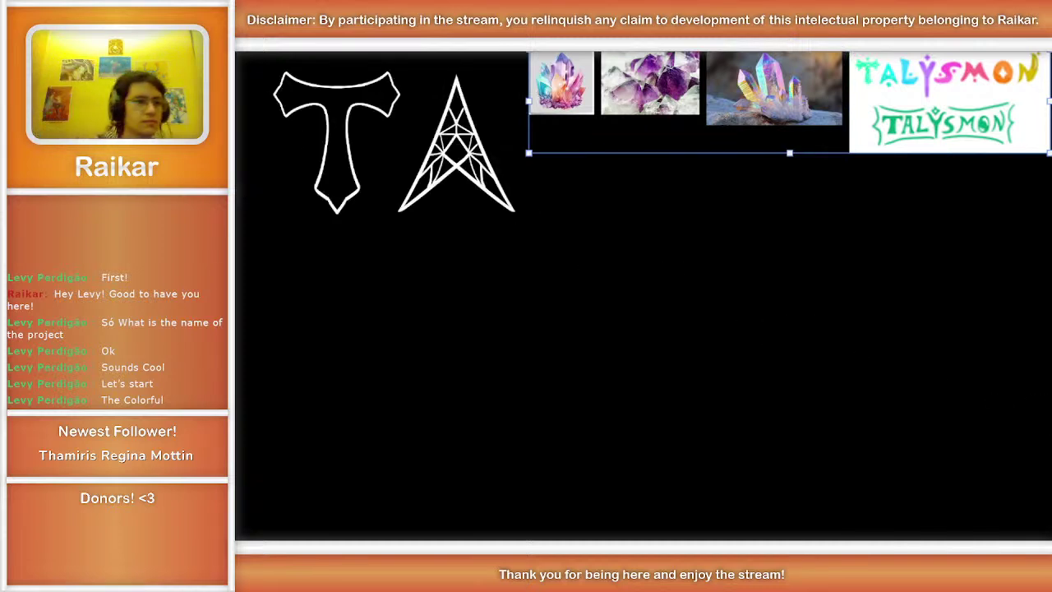
click(324, 92)
drag(340, 92, 387, 257)
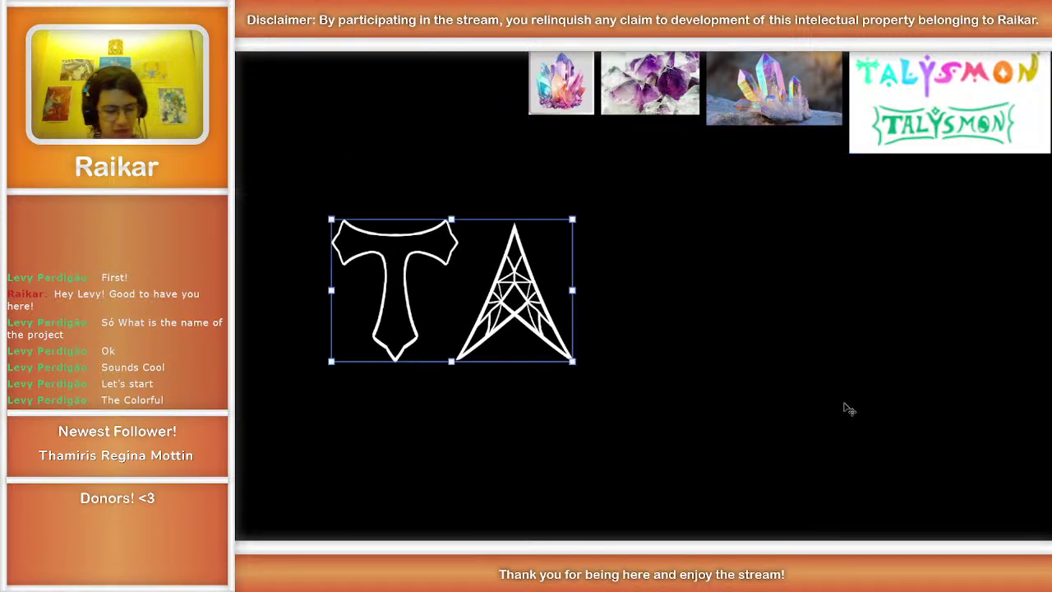
click(849, 423)
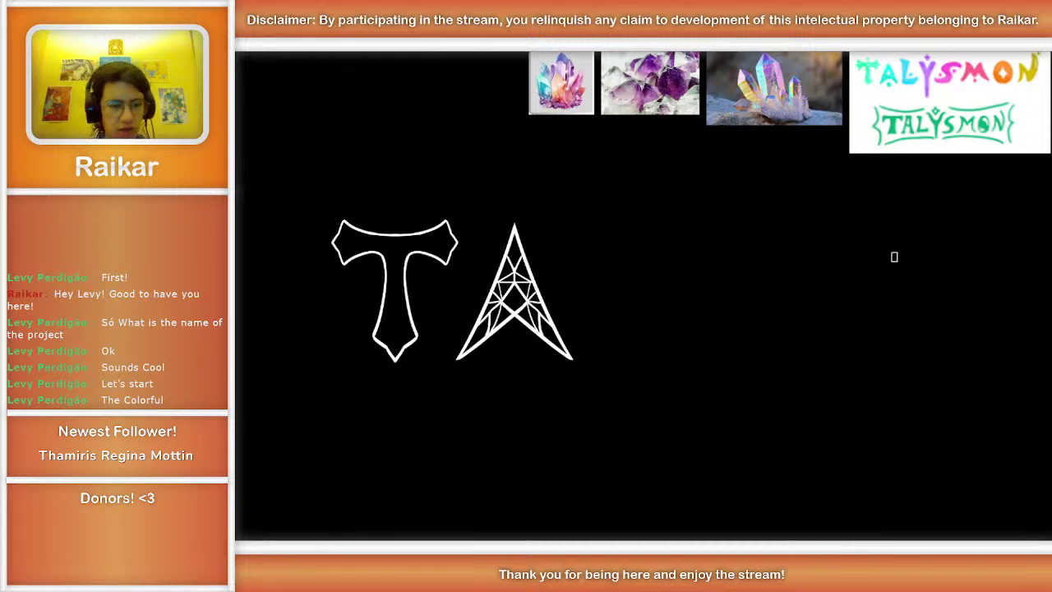
key(ctrl+a)
drag(424, 239, 434, 254)
click(674, 381)
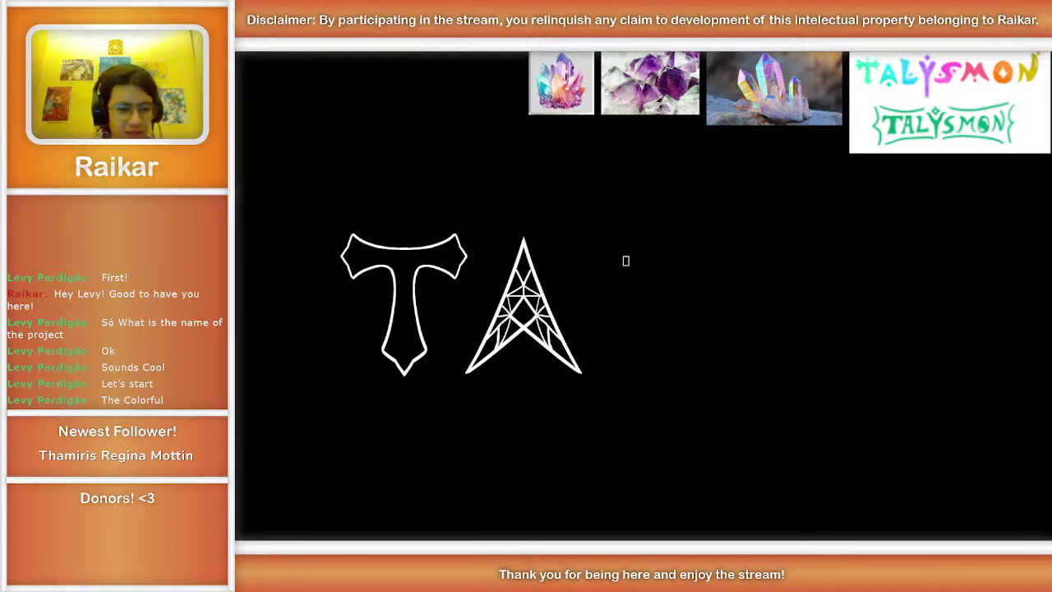
key(ctrl+a)
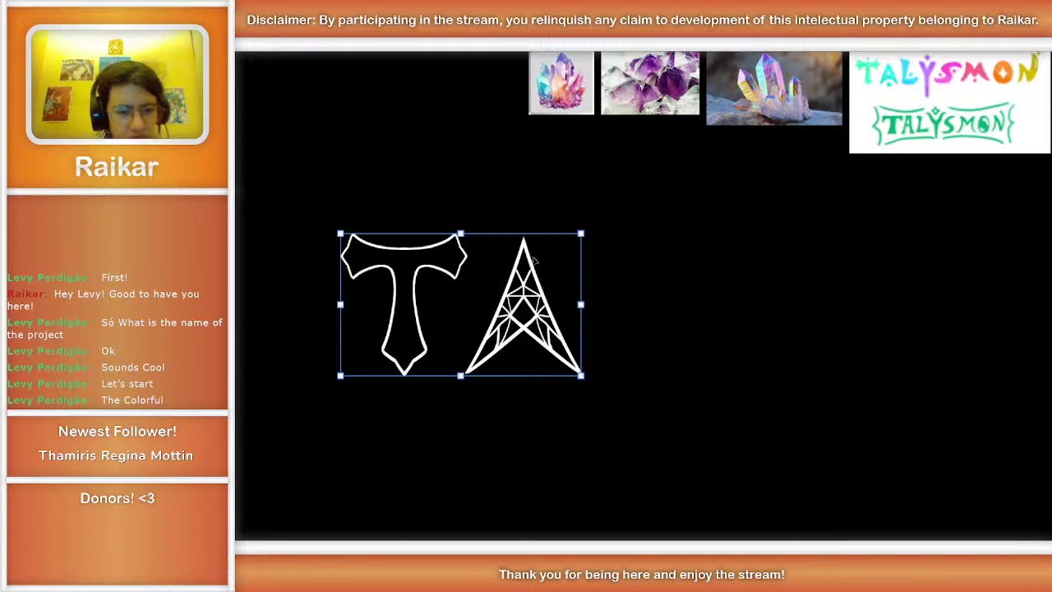
click(782, 333)
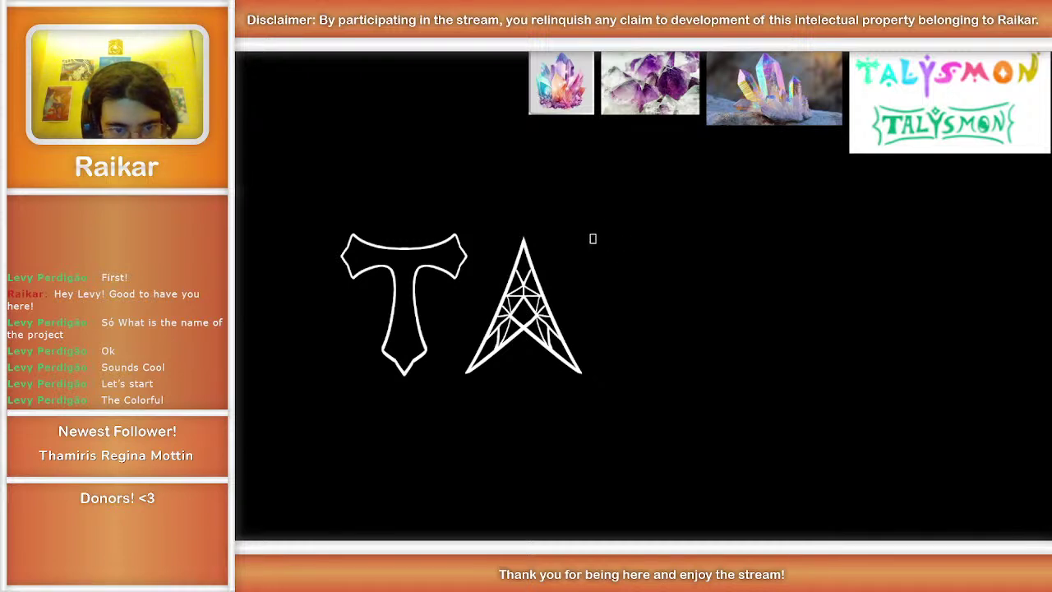
Step: Try out freehand strokes for a curved left edge of the letter L beside the A, undoing the attempts
mouse_move(591, 235)
mouse_down()
mouse_move(636, 344)
mouse_move(629, 375)
mouse_up()
key(ctrl+z)
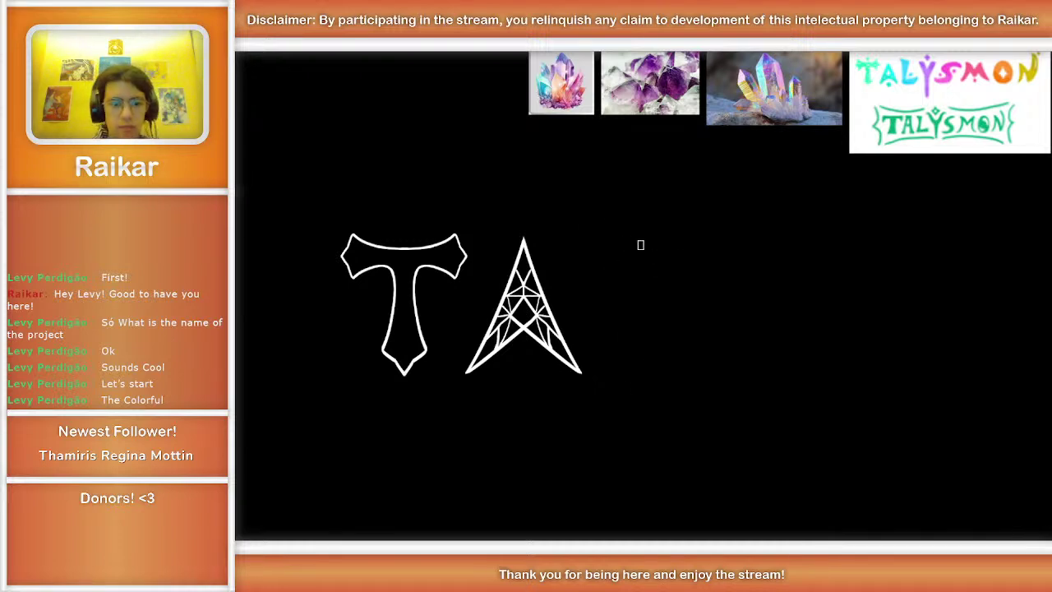
mouse_move(584, 225)
mouse_down()
mouse_move(620, 294)
mouse_move(621, 382)
mouse_up()
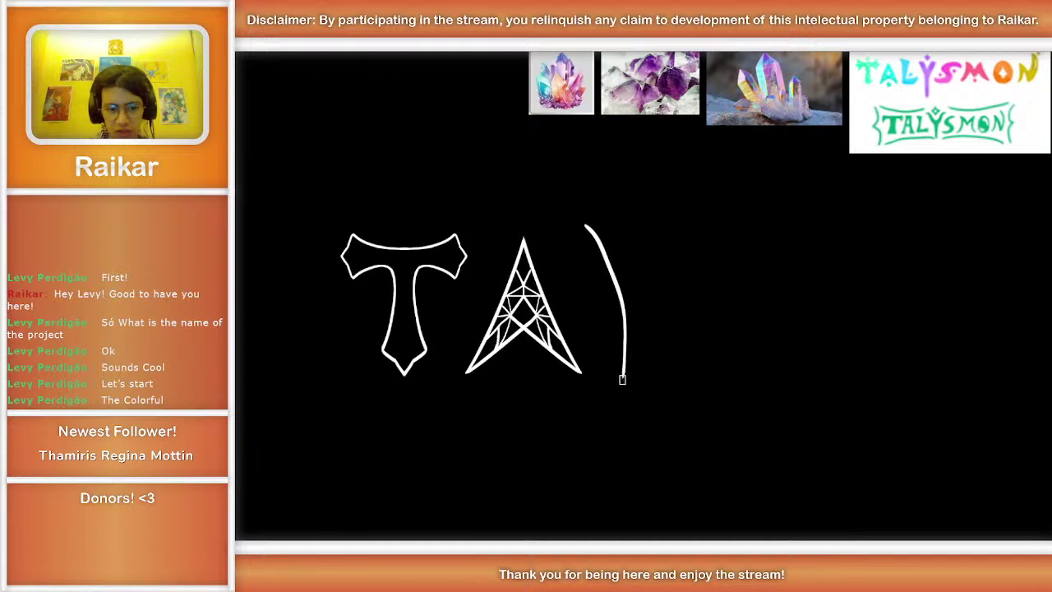
key(ctrl+z)
mouse_move(583, 222)
mouse_down()
mouse_move(633, 326)
mouse_move(628, 376)
mouse_up()
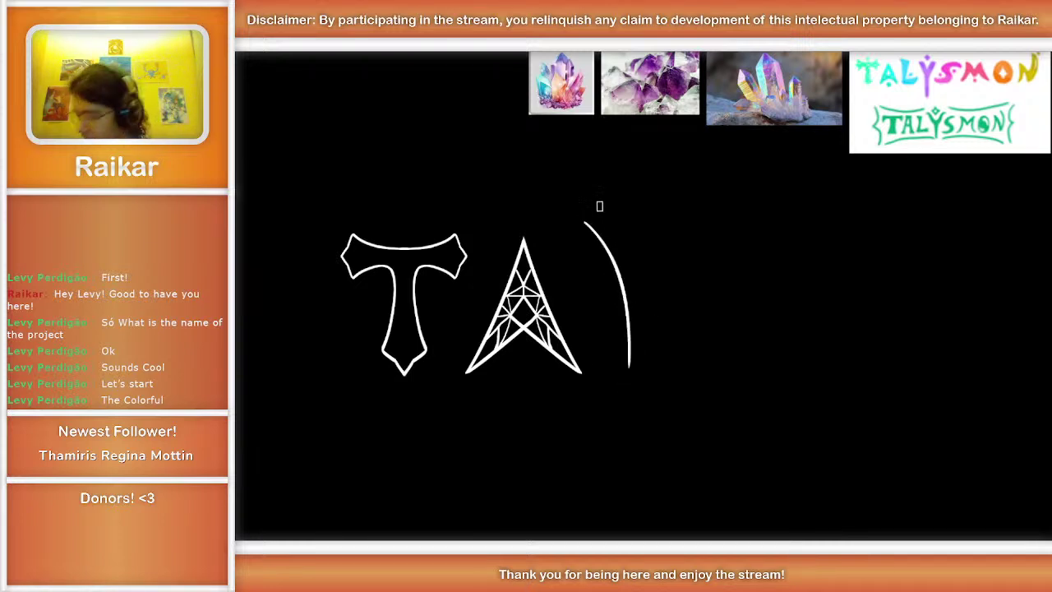
mouse_move(584, 221)
mouse_down()
mouse_move(650, 226)
mouse_move(702, 255)
mouse_move(683, 257)
mouse_move(646, 230)
mouse_move(679, 229)
mouse_move(672, 222)
mouse_move(663, 243)
mouse_move(666, 359)
mouse_up()
key(ctrl+z)
drag(649, 247, 668, 364)
key(ctrl+z)
key(ctrl+z)
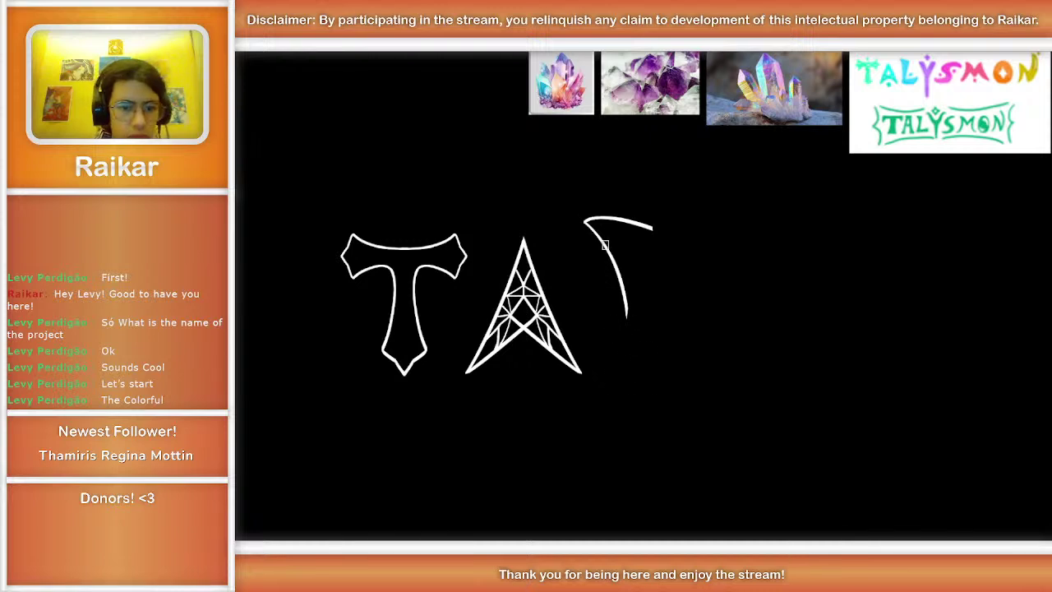
key(ctrl+z)
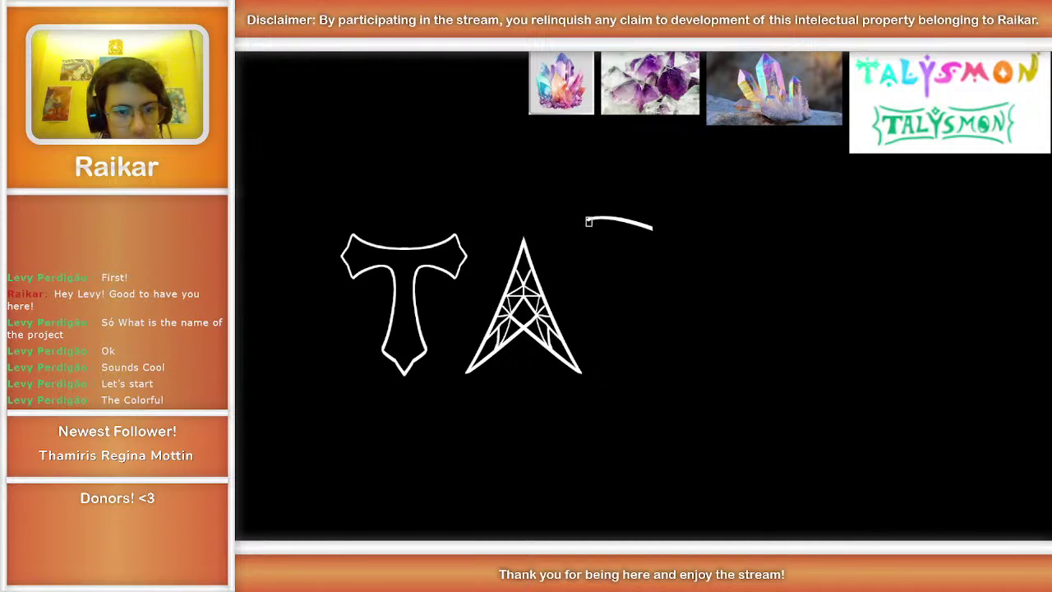
Step: Draw the L's curved left edge and the nearly straight base line extending from its lower end
mouse_move(589, 223)
mouse_down()
mouse_move(617, 339)
mouse_move(606, 375)
mouse_up()
key(ctrl+z)
mouse_move(585, 220)
mouse_down()
mouse_move(614, 272)
mouse_move(602, 389)
mouse_move(609, 372)
mouse_move(620, 381)
mouse_move(606, 377)
mouse_move(719, 345)
mouse_up()
key(ctrl+z)
mouse_move(606, 377)
mouse_down()
mouse_move(763, 369)
mouse_move(749, 365)
mouse_up()
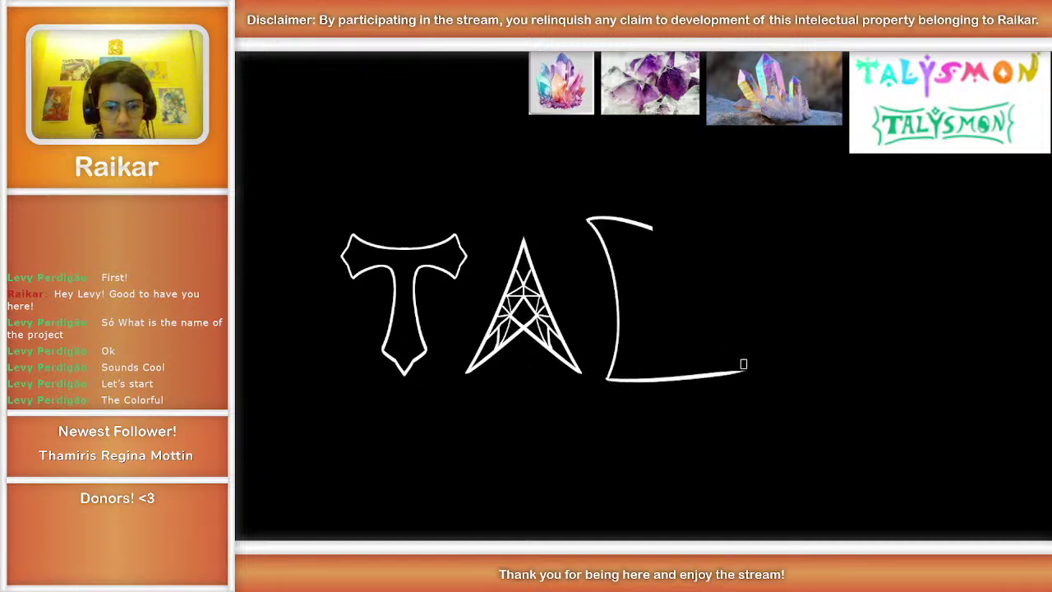
key(ctrl+z)
drag(605, 376, 736, 384)
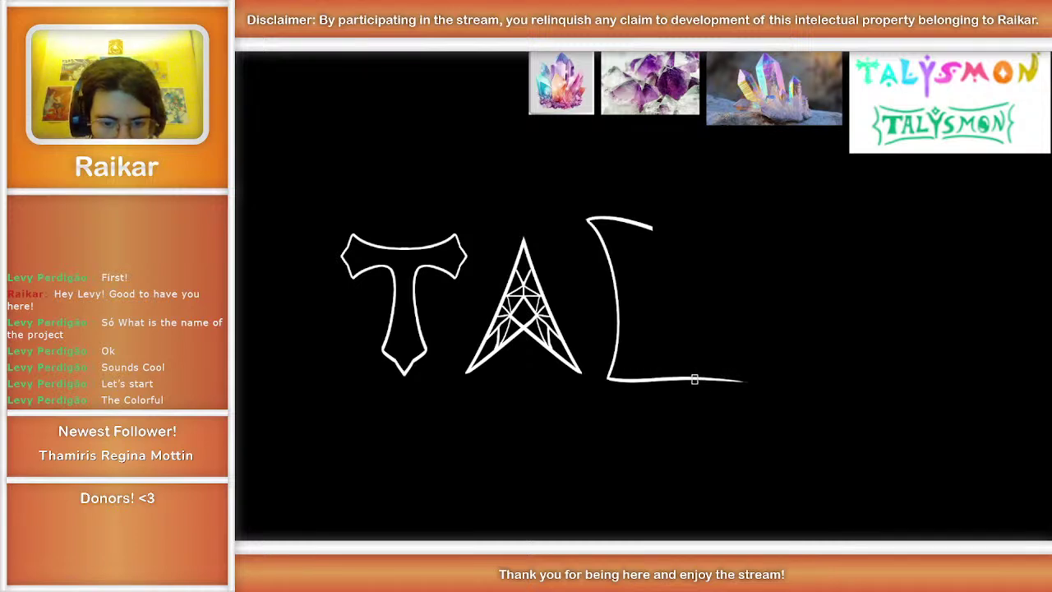
Step: Draw a short slanted tip rising from the L's base, redoing the stroke, and trim the base line where they meet
drag(693, 379, 753, 288)
key(ctrl+z)
drag(695, 376, 742, 297)
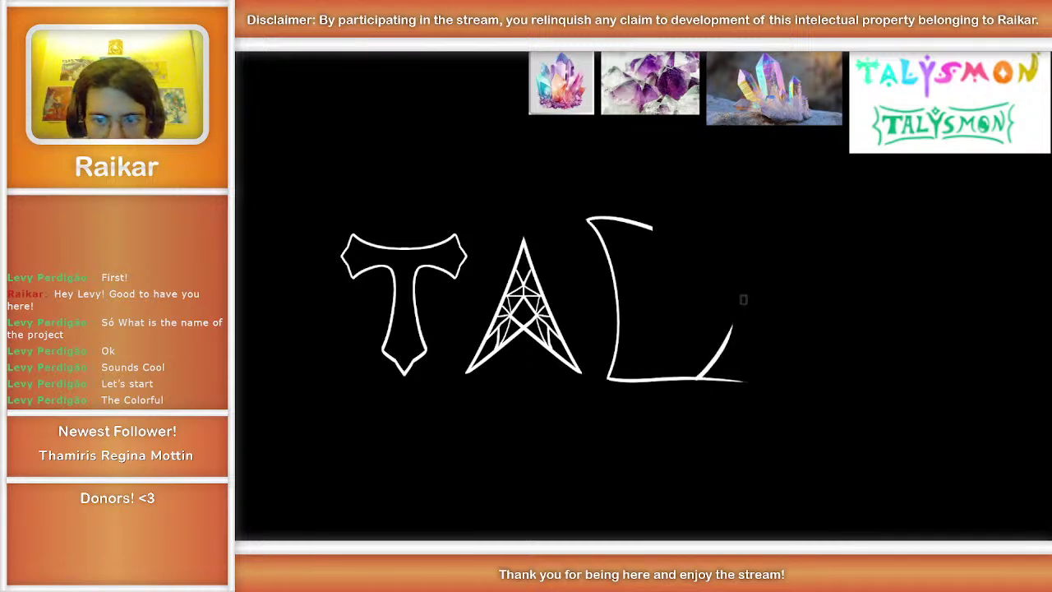
key(ctrl+z)
drag(697, 378, 747, 314)
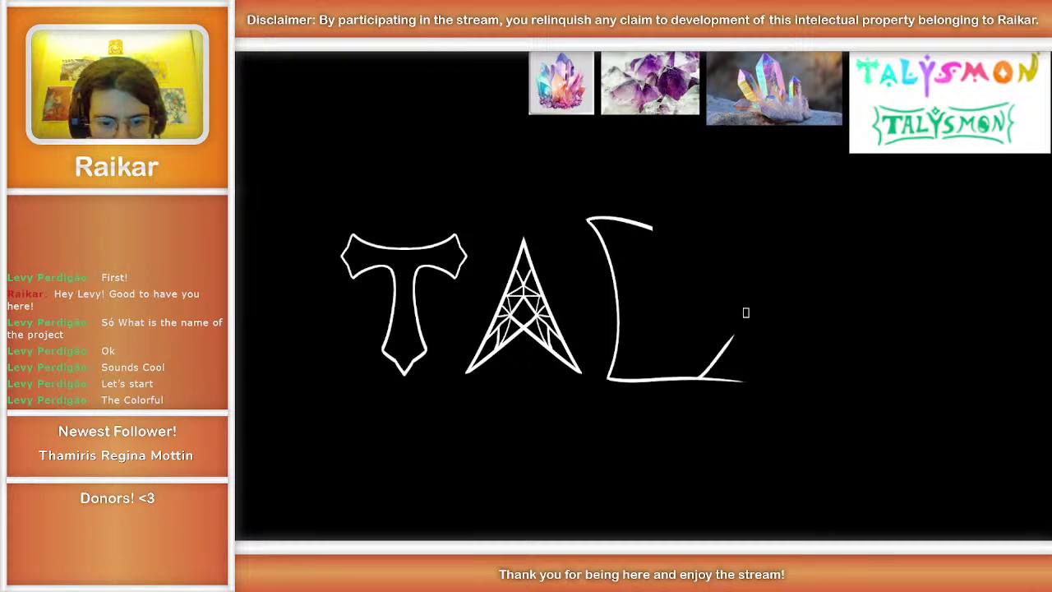
key(ctrl+z)
drag(712, 378, 739, 346)
key(ctrl+z)
drag(710, 378, 740, 344)
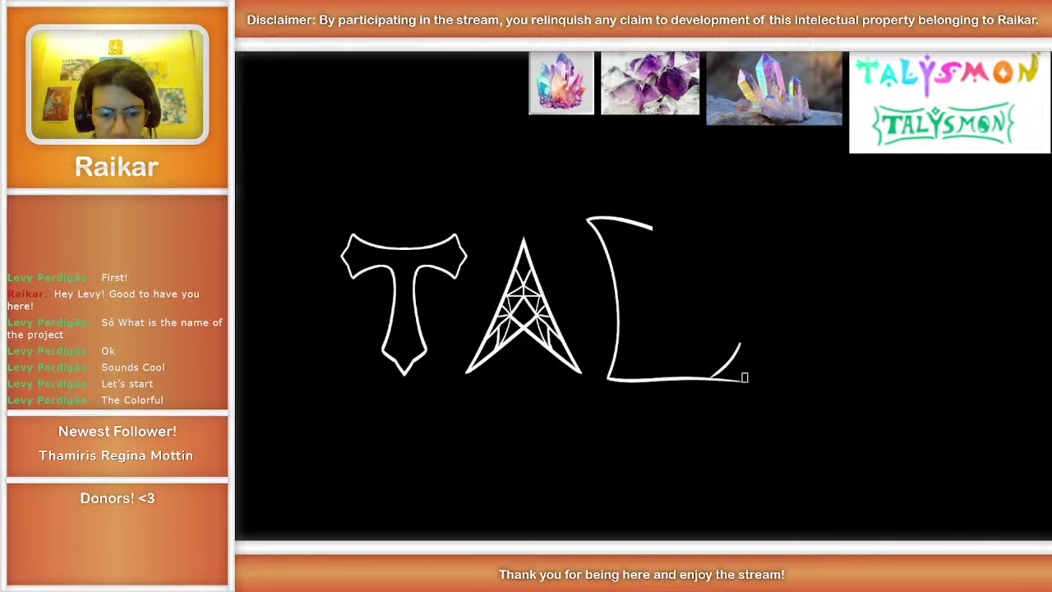
key(ctrl+z)
key(ctrl+z)
drag(697, 377, 728, 341)
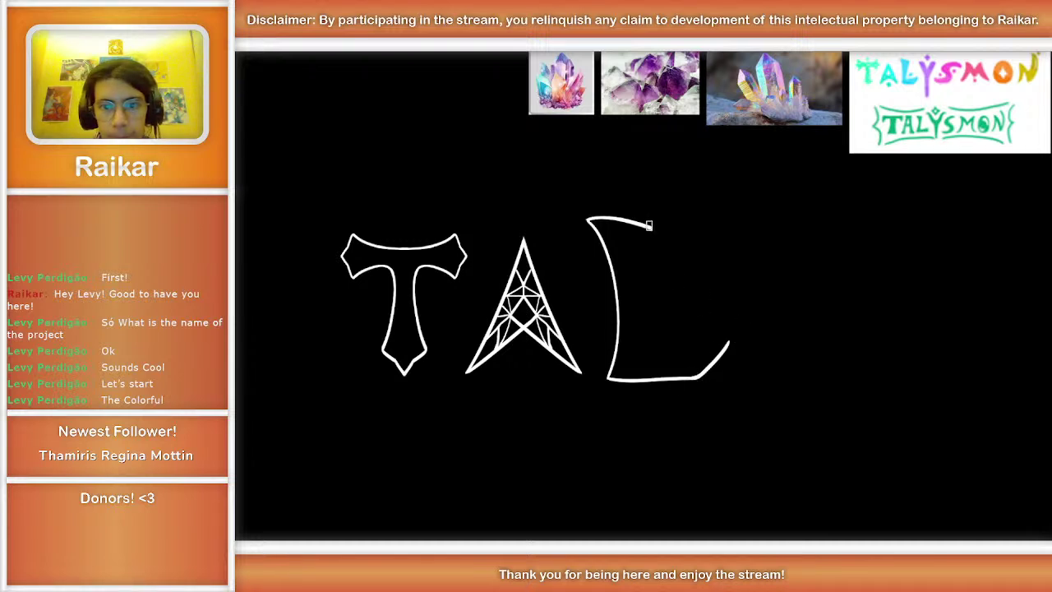
Step: Redraw the L's top edge as a concave stroke and draw the curved inner edge of its stem
key(ctrl+z)
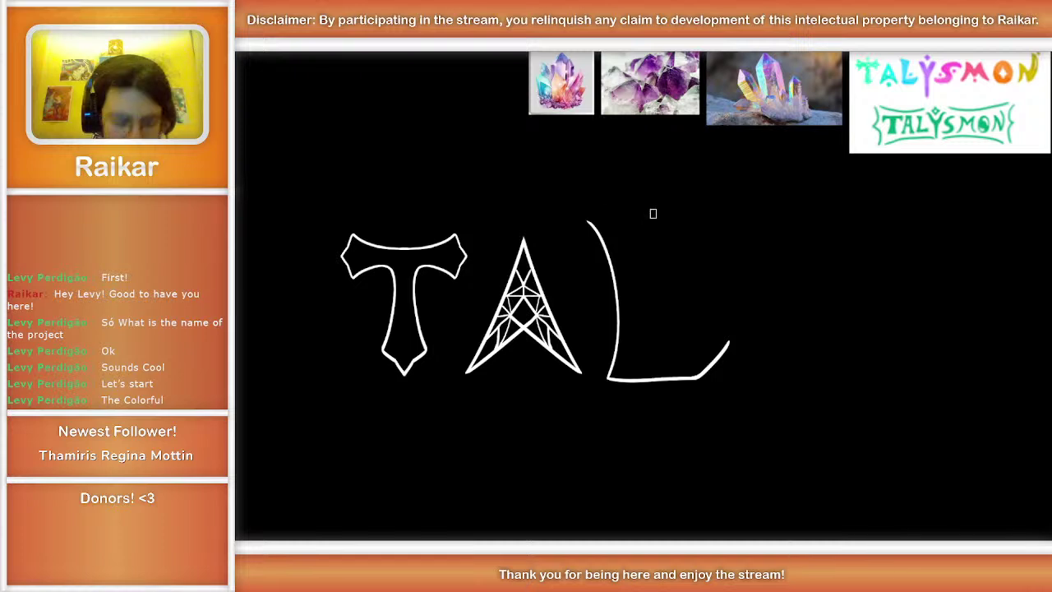
mouse_move(588, 221)
mouse_down()
mouse_move(668, 228)
mouse_move(587, 221)
mouse_move(671, 230)
mouse_move(663, 245)
mouse_up()
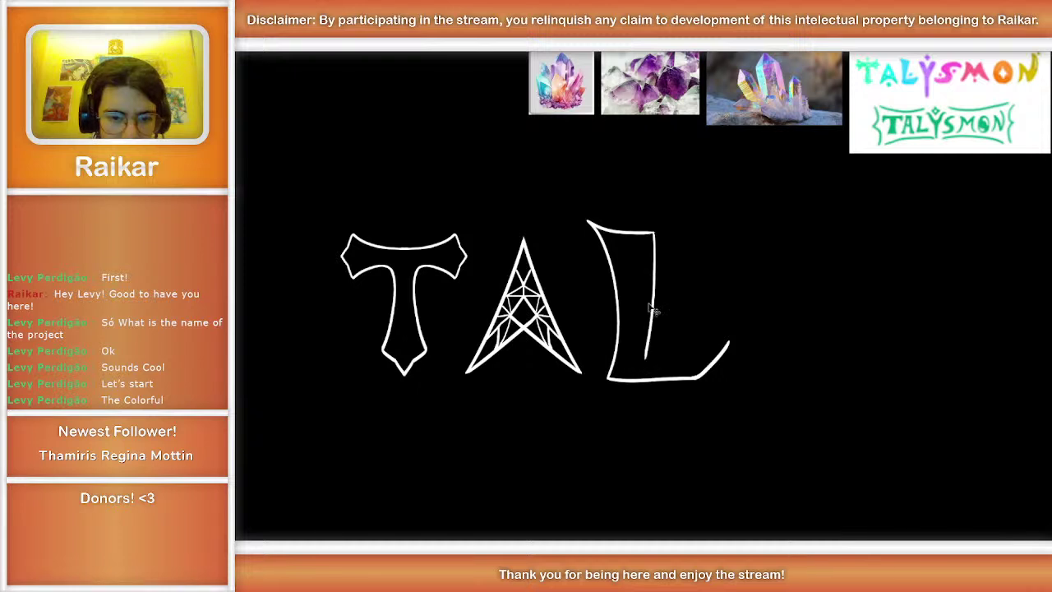
click(649, 269)
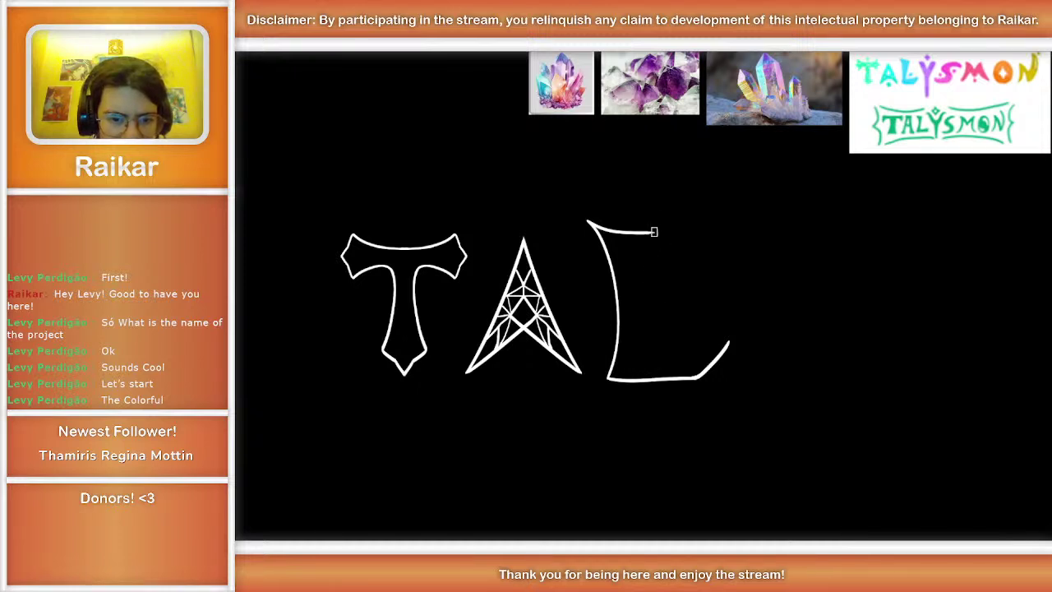
click(648, 354)
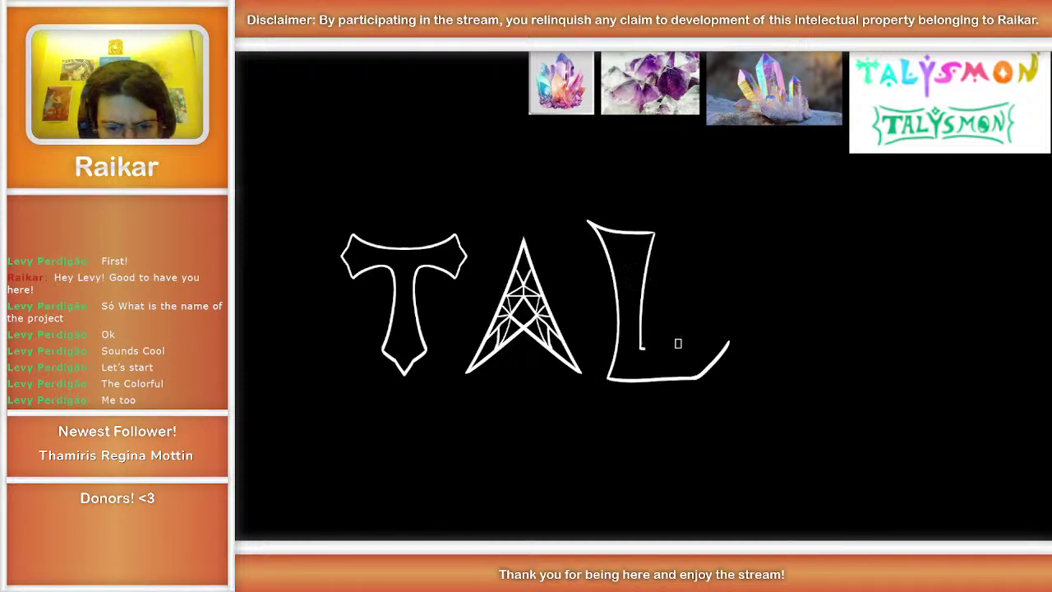
Step: Try an upper edge for the L's foot, and undo it together with the slanted tip
click(728, 344)
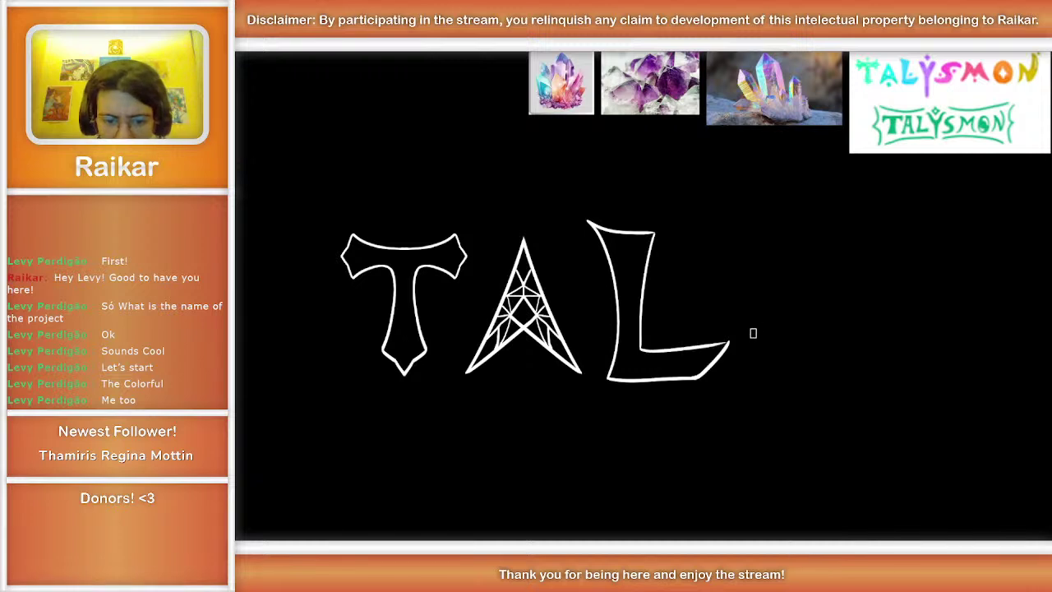
key(ctrl+z)
key(ctrl+z)
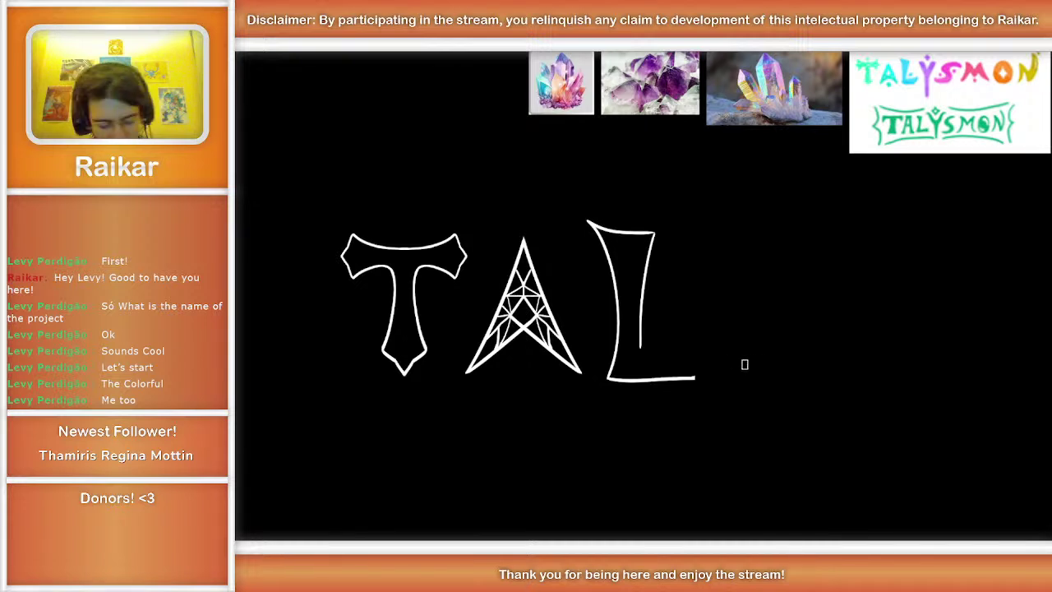
Step: Draw the L's curved foot tip and the foot's upper edge, redoing strokes until the outline closes at the stem
mouse_move(695, 378)
mouse_down()
mouse_move(739, 309)
mouse_move(689, 384)
mouse_up()
key(ctrl+z)
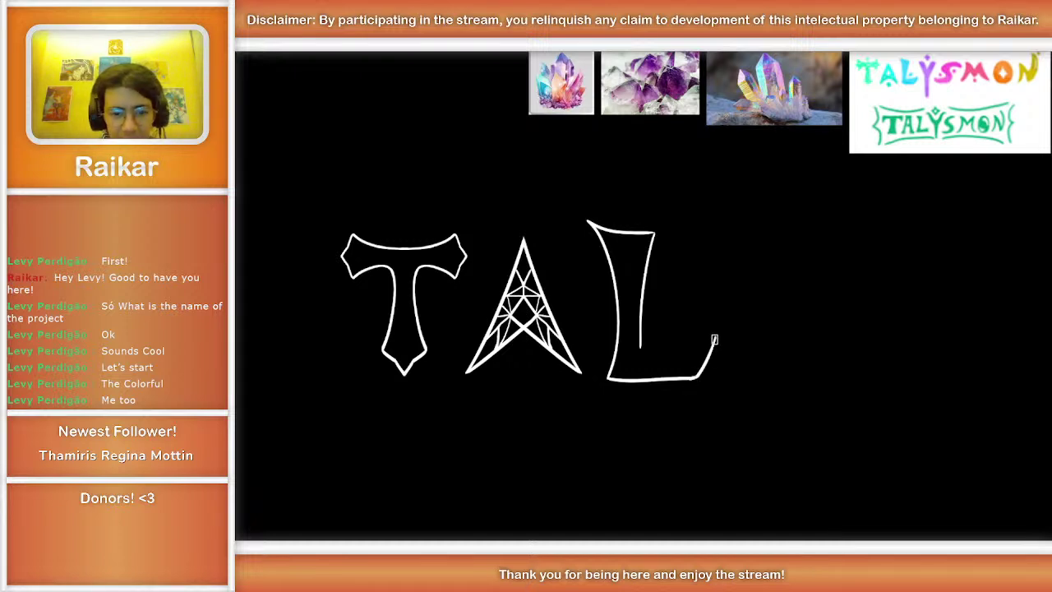
mouse_move(647, 364)
mouse_down()
mouse_move(715, 338)
mouse_move(648, 363)
mouse_up()
key(ctrl+z)
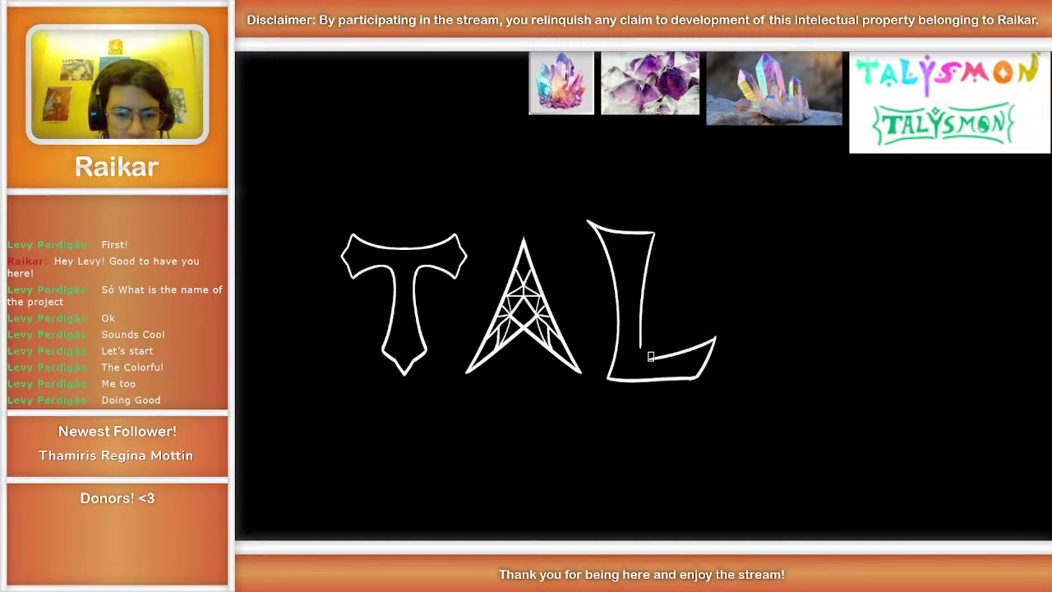
key(ctrl+z)
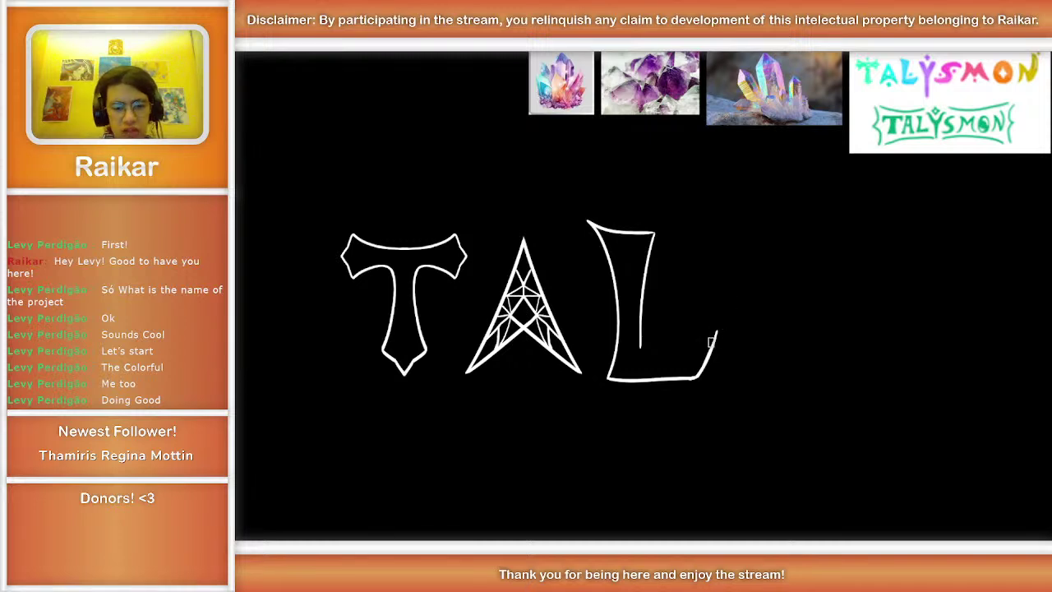
drag(715, 334, 641, 345)
key(ctrl+z)
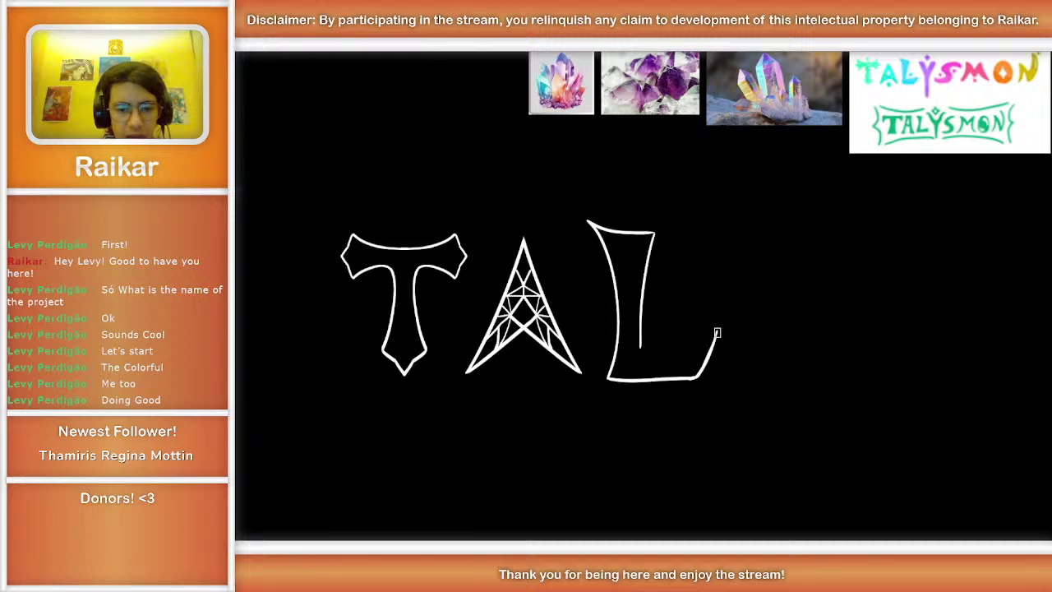
key(ctrl+y)
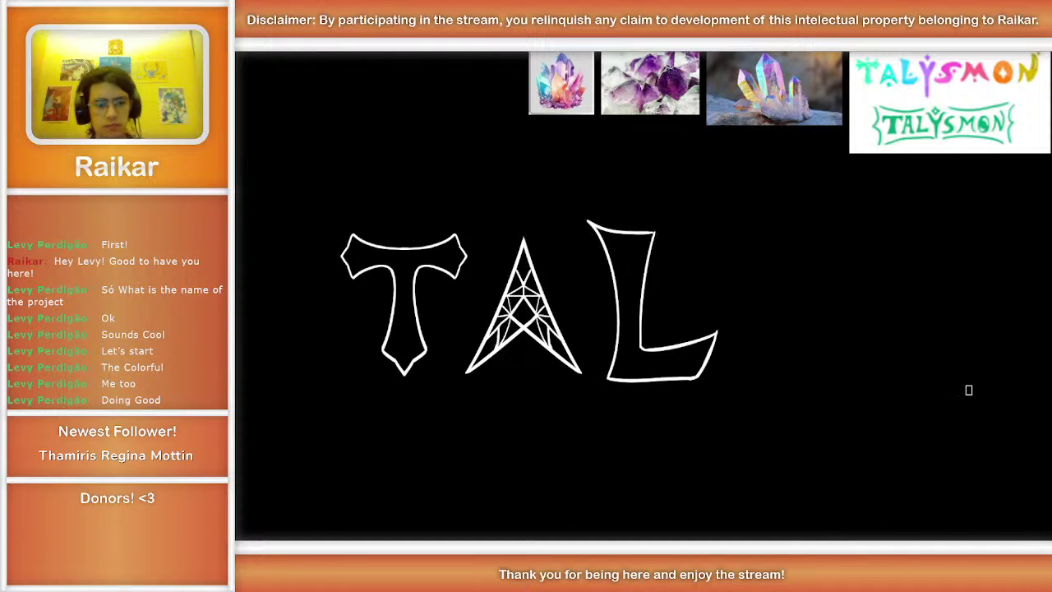
Step: Select the whole L, scale it down to about the height of the T and A, and shift it slightly toward the A
mouse_move(588, 197)
mouse_down()
mouse_move(591, 391)
mouse_move(782, 292)
mouse_up()
drag(660, 194, 612, 179)
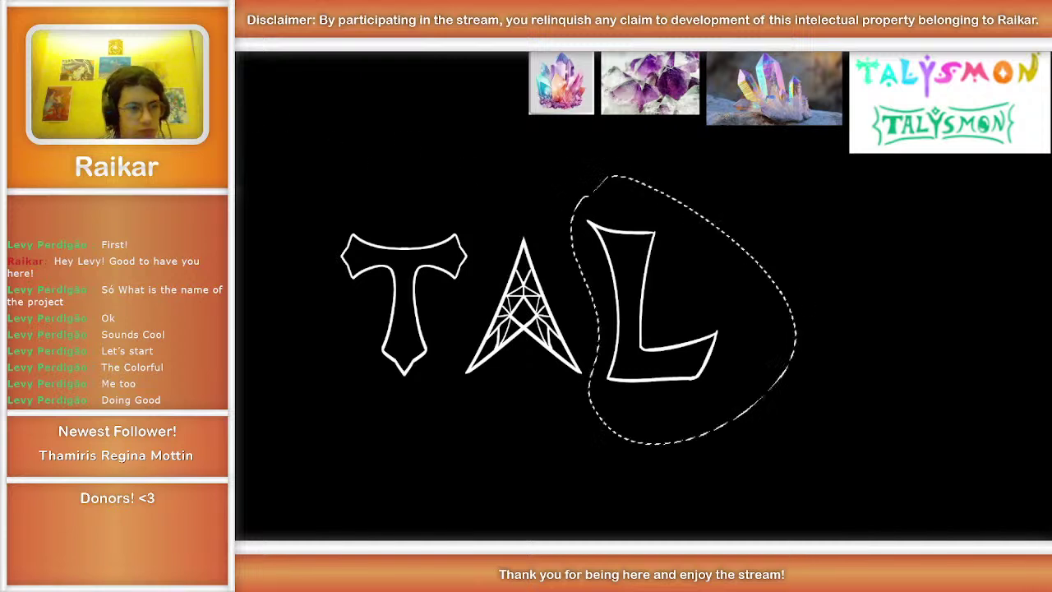
key(ctrl+t)
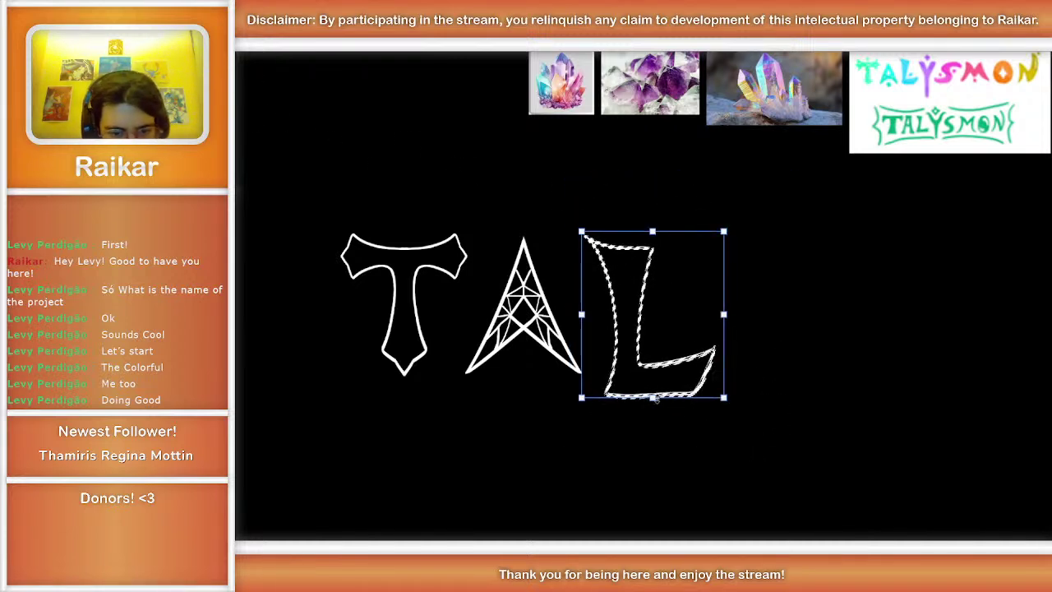
drag(652, 396, 650, 378)
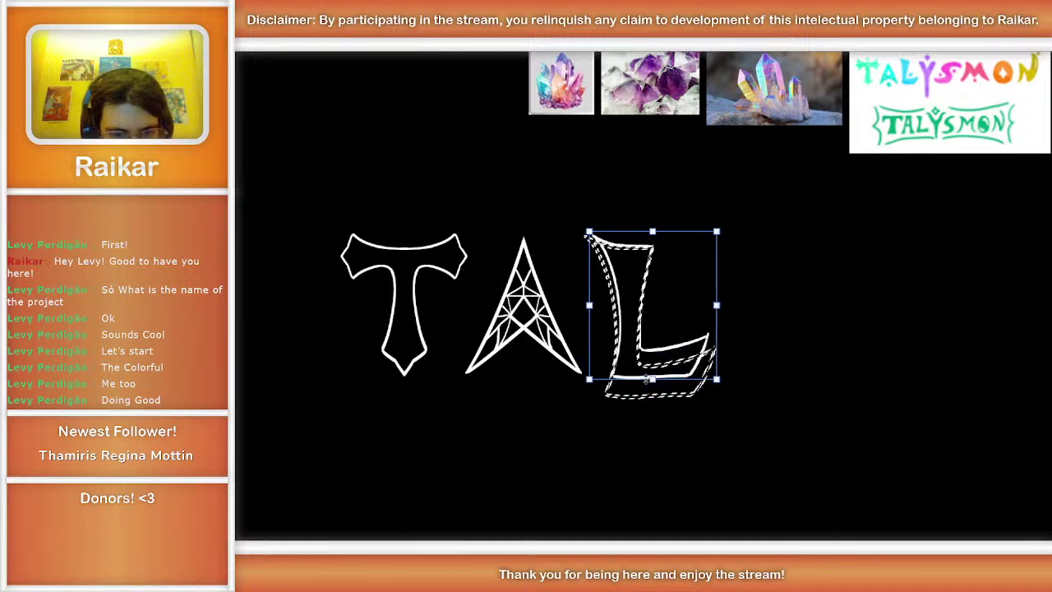
key(Left)
key(Left)
key(Left)
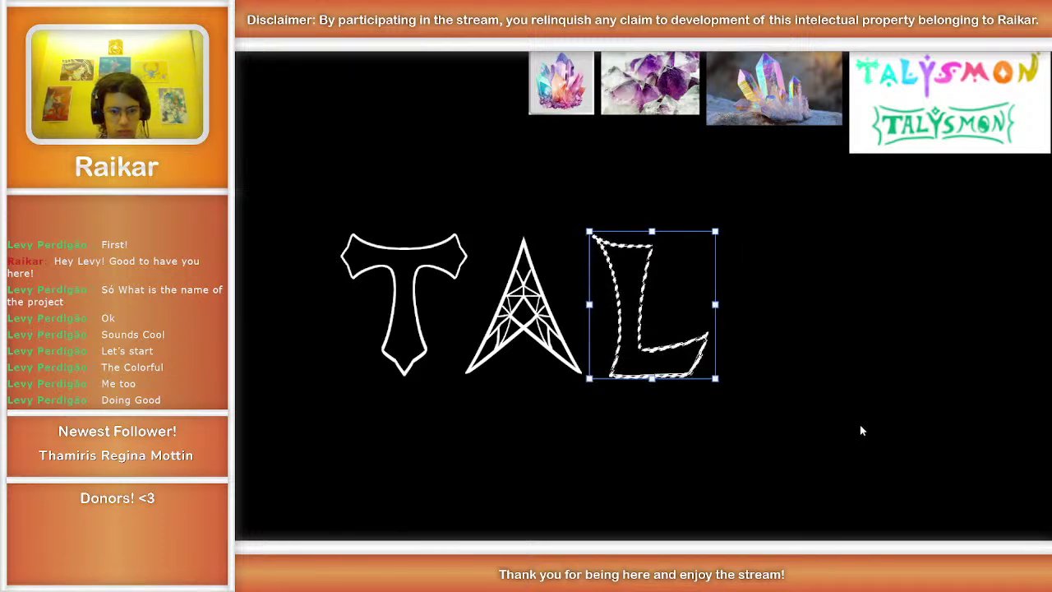
drag(649, 232, 648, 223)
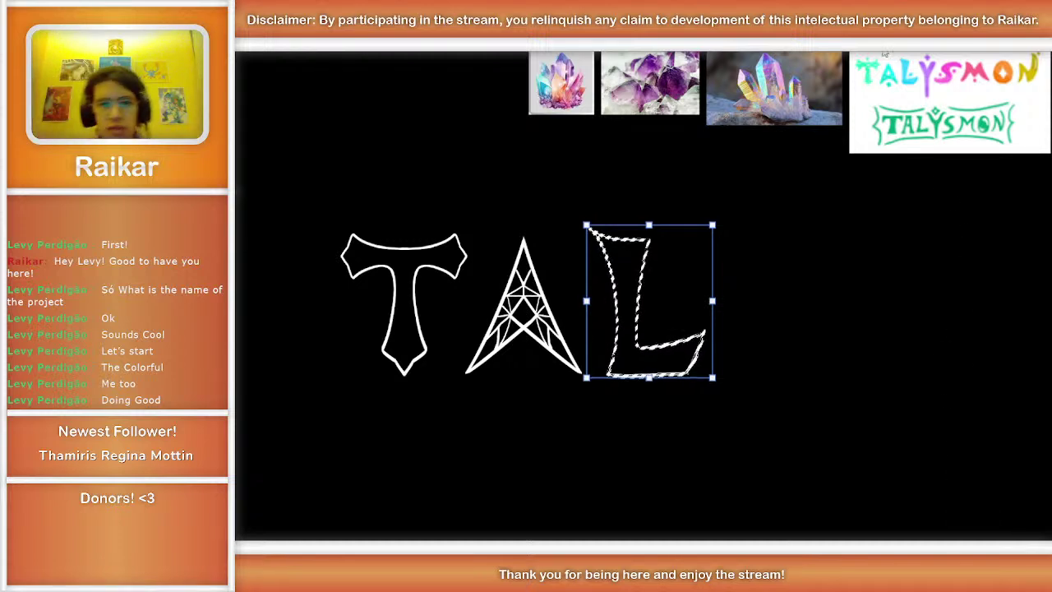
key(Return)
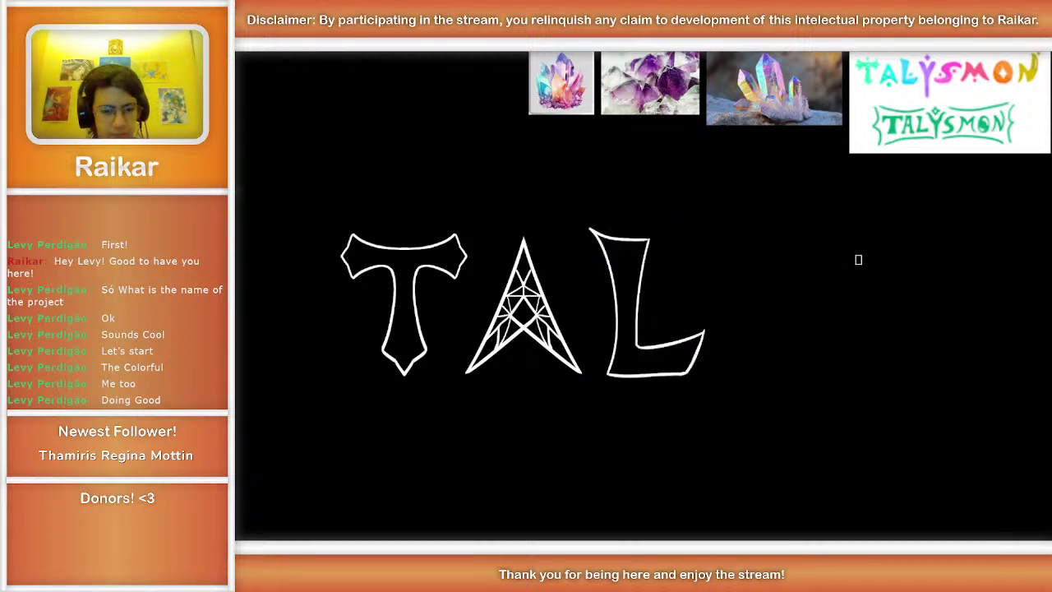
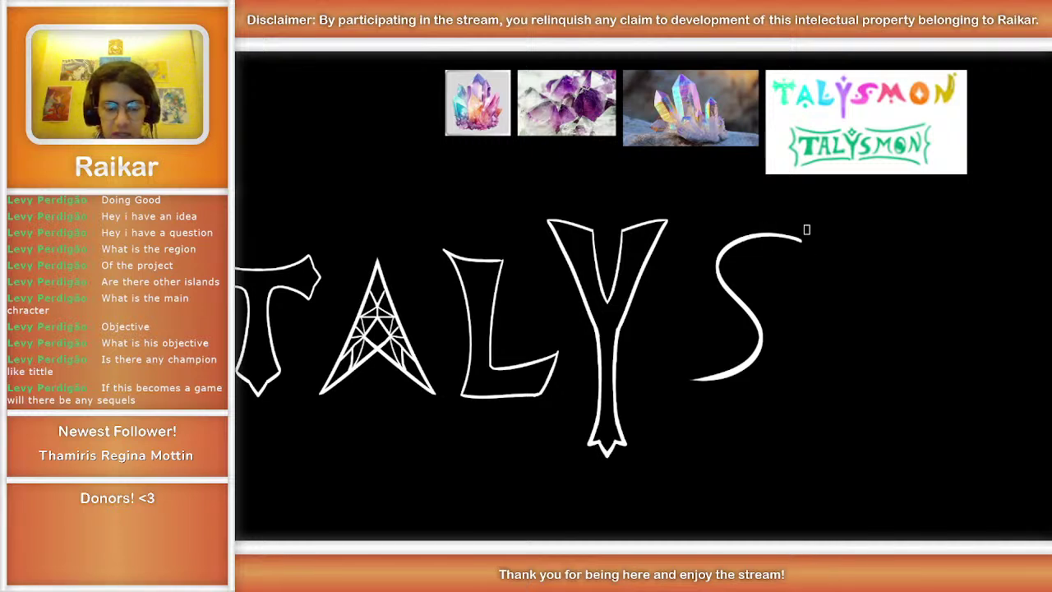
Step: Select the curved S stroke beside the Y and delete it, then clear the selection
mouse_move(738, 207)
mouse_down()
mouse_move(667, 295)
mouse_move(642, 405)
mouse_move(739, 457)
mouse_move(870, 265)
mouse_move(768, 198)
mouse_up()
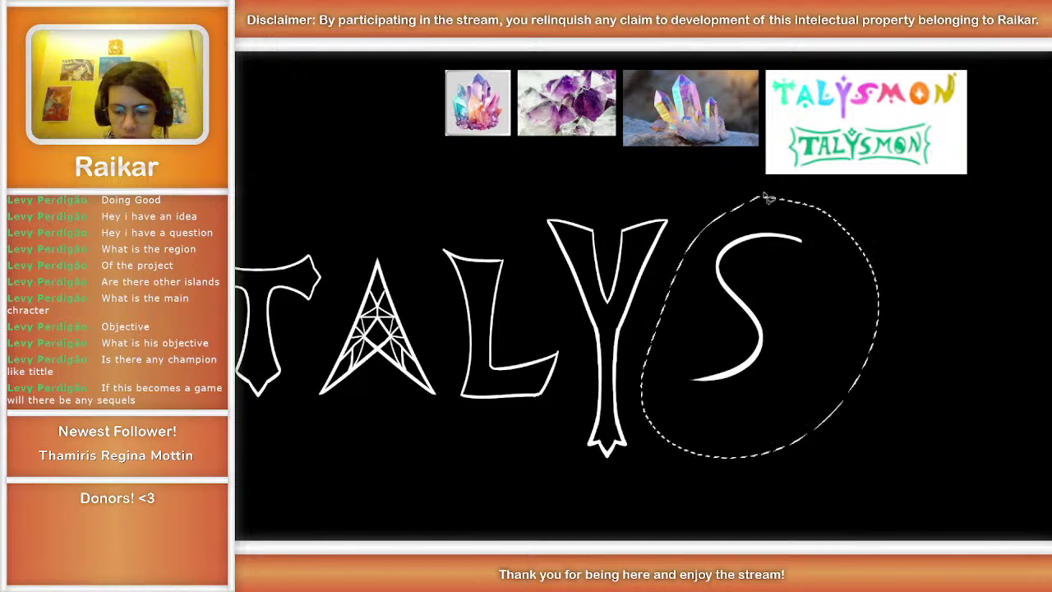
key(Delete)
key(ctrl+d)
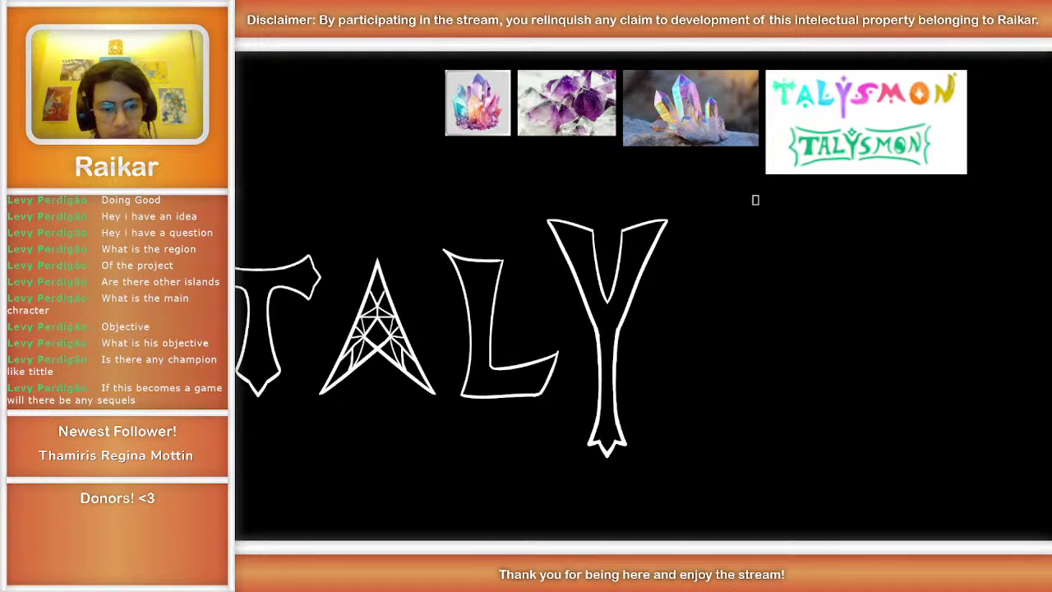
Step: Try two versions of a single curved S stroke beside the Y, undoing each one
mouse_move(775, 243)
mouse_down()
mouse_move(731, 325)
mouse_move(657, 392)
mouse_up()
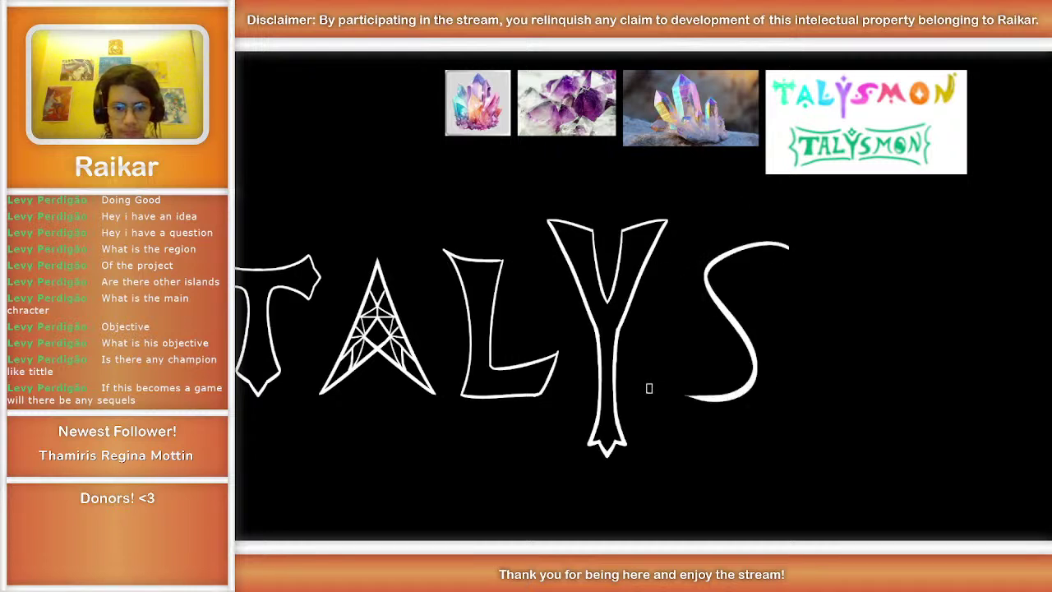
key(ctrl+z)
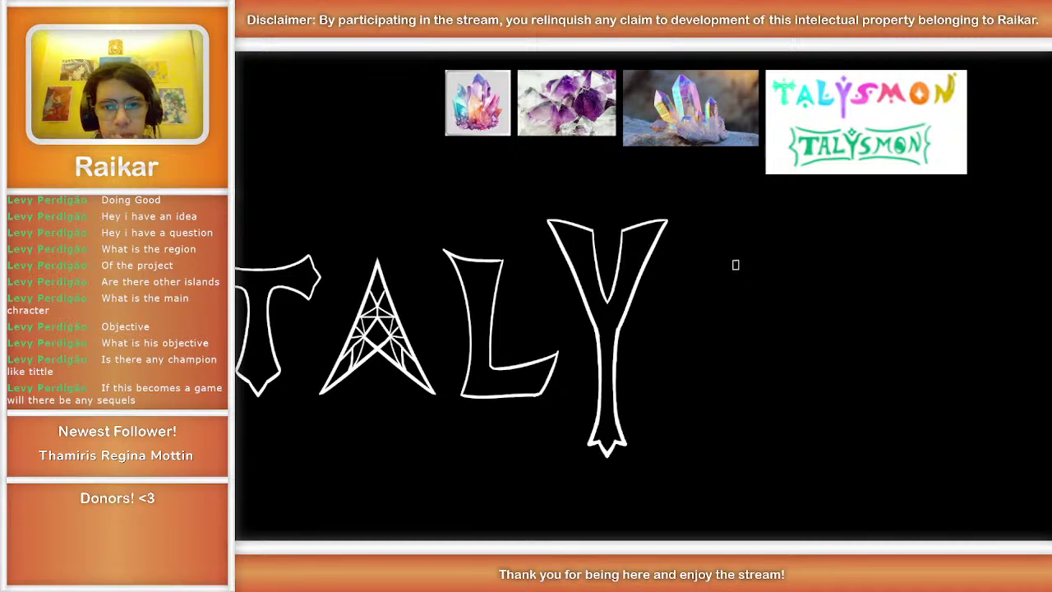
mouse_move(765, 250)
mouse_down()
mouse_move(668, 263)
mouse_move(662, 397)
mouse_up()
key(ctrl+minus)
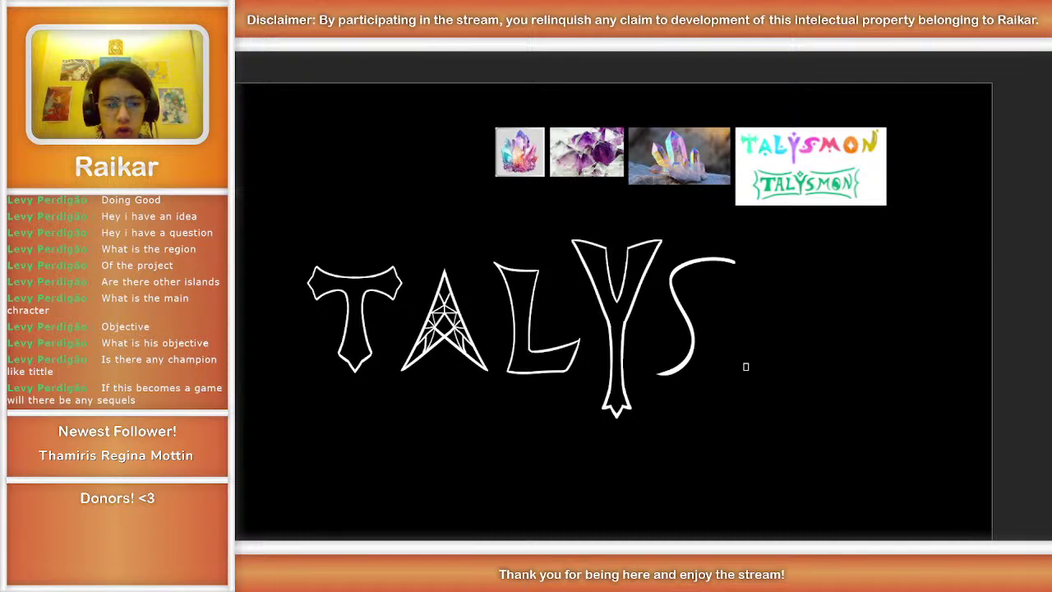
key(ctrl+z)
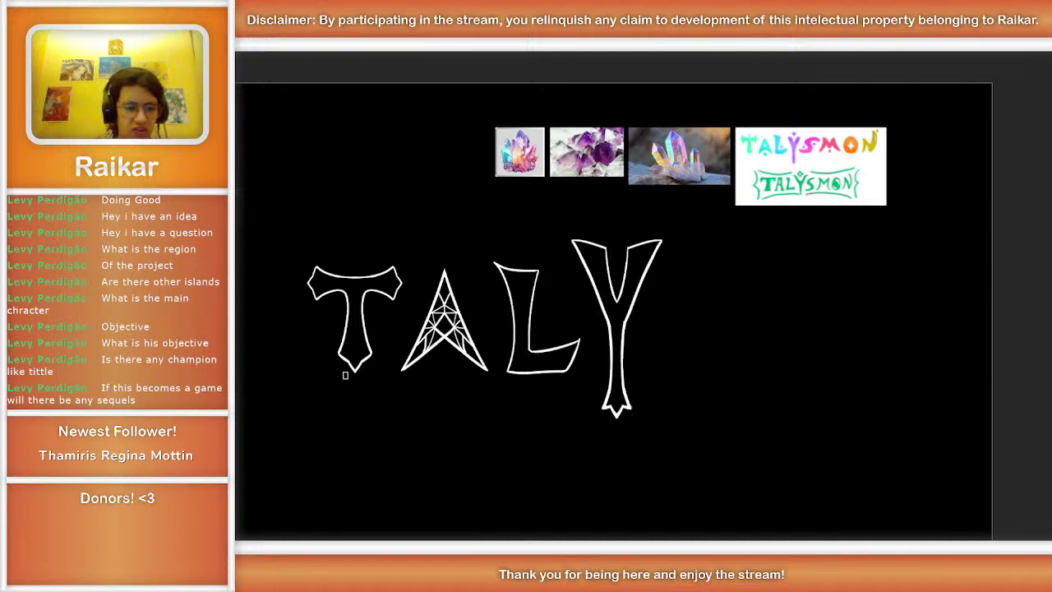
Step: Sketch the letters SMON roughly on a second line below TALY, and undo them
mouse_move(387, 403)
mouse_down()
mouse_move(353, 465)
mouse_move(448, 457)
mouse_move(450, 469)
mouse_up()
mouse_move(493, 423)
mouse_down()
mouse_move(504, 484)
mouse_move(502, 442)
mouse_move(538, 418)
mouse_move(576, 480)
mouse_move(598, 414)
mouse_up()
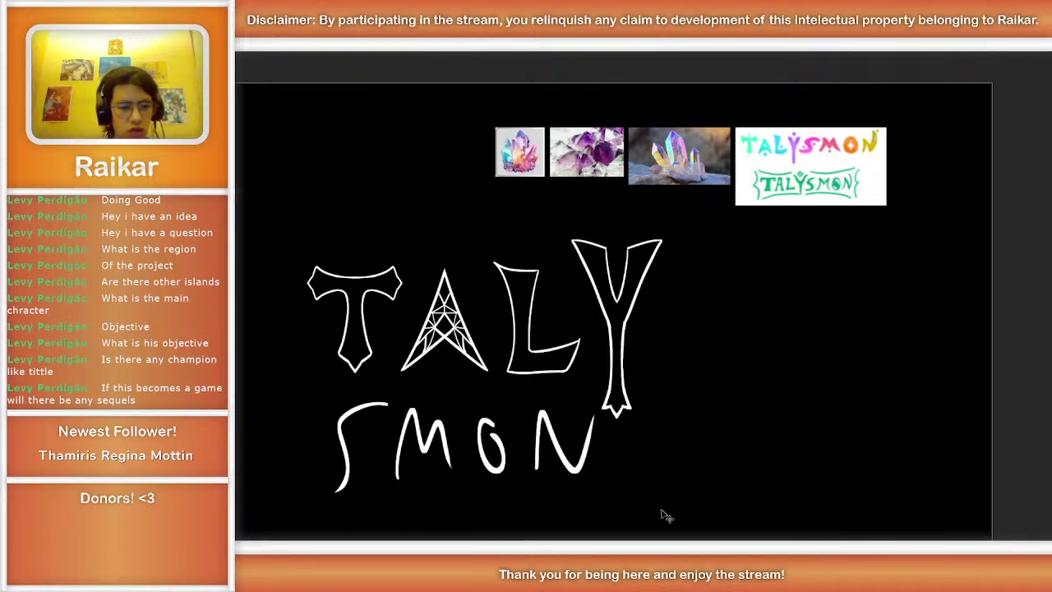
key(ctrl+z)
key(ctrl+z)
key(ctrl+z)
key(ctrl+z)
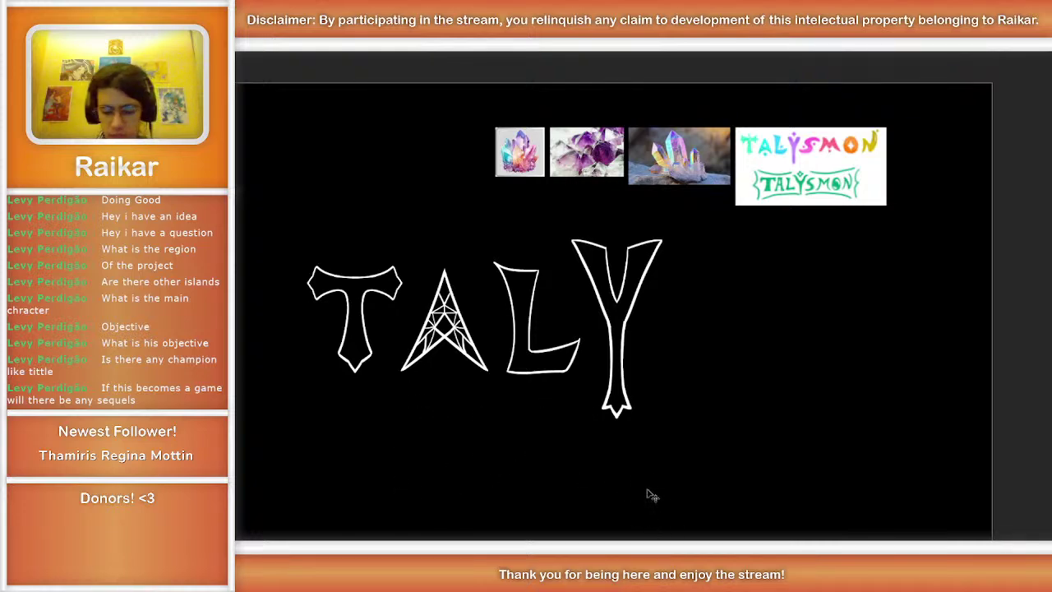
Step: Draw the S's long left edge as one curved stroke close to the Y, undoing the first version for a wider one
key(ctrl+plus)
mouse_move(747, 259)
mouse_down()
mouse_move(681, 276)
mouse_move(687, 422)
mouse_move(651, 407)
mouse_up()
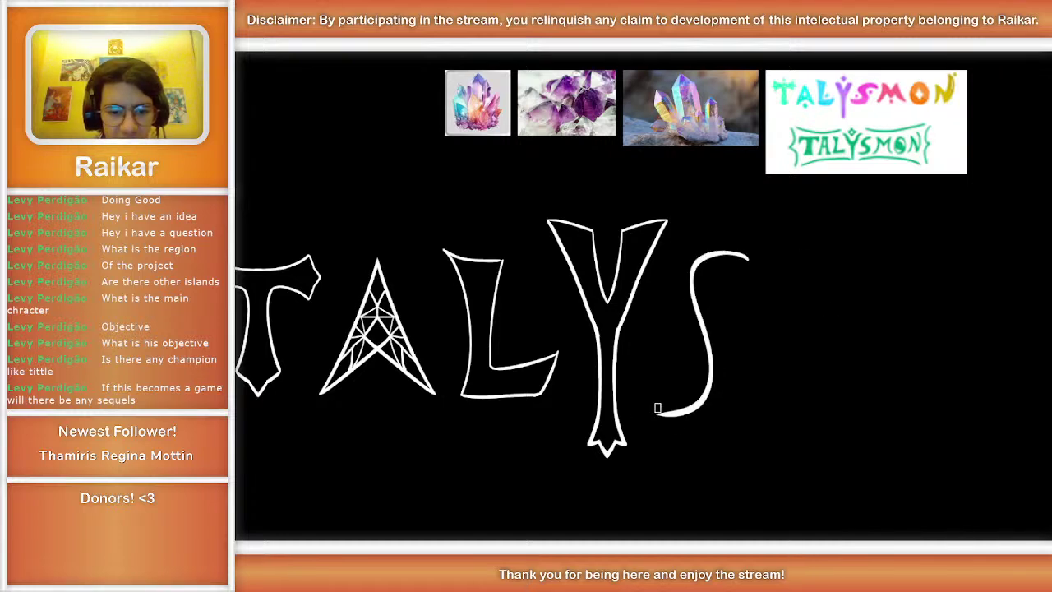
key(ctrl+z)
mouse_move(795, 265)
mouse_down()
mouse_move(678, 264)
mouse_move(680, 403)
mouse_move(638, 397)
mouse_up()
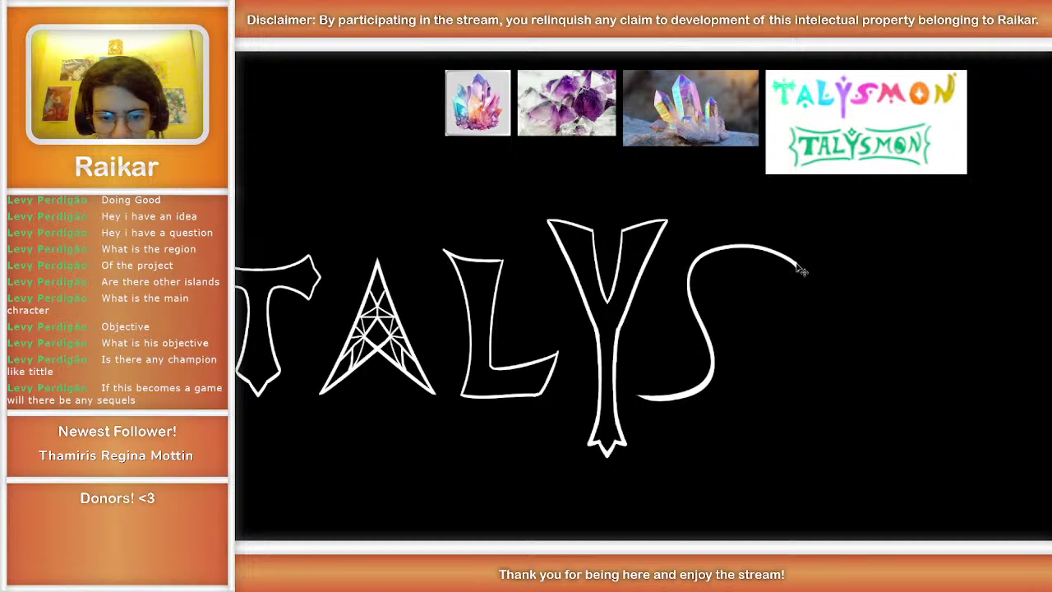
Step: Extend the S's upper end into a pointed tip with a short underside, trying an inner edge and undoing it
drag(790, 263, 833, 271)
key(ctrl+z)
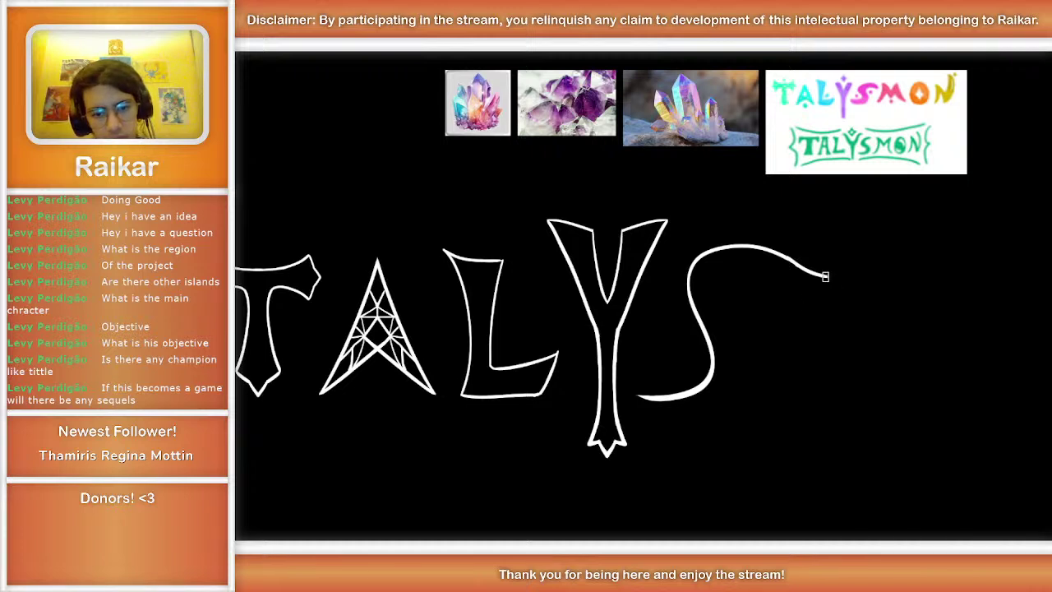
mouse_move(793, 293)
mouse_down()
mouse_move(831, 278)
mouse_move(797, 295)
mouse_move(773, 277)
mouse_move(696, 433)
mouse_move(633, 406)
mouse_up()
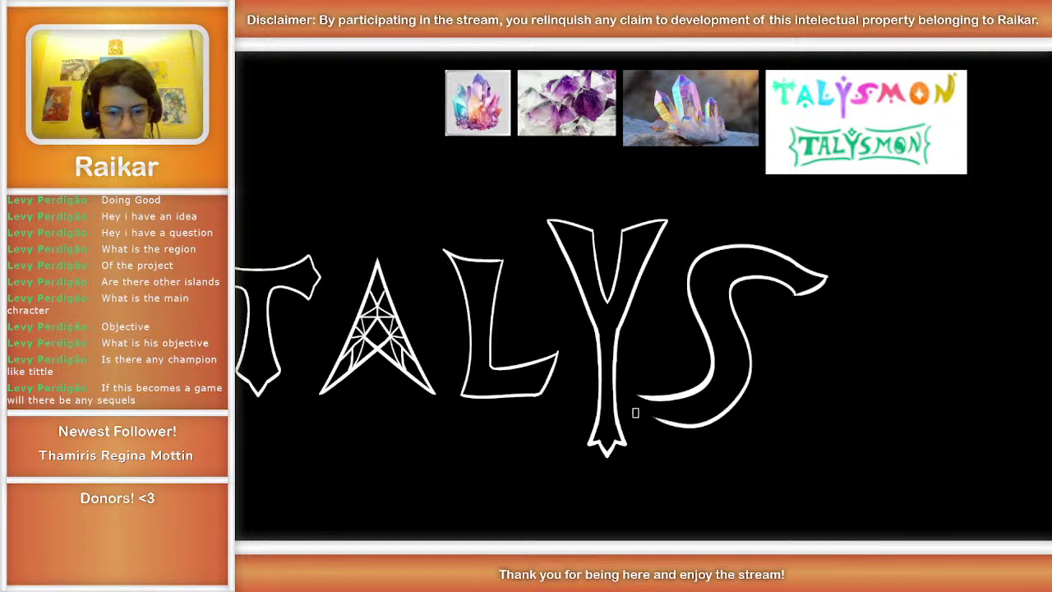
key(ctrl+z)
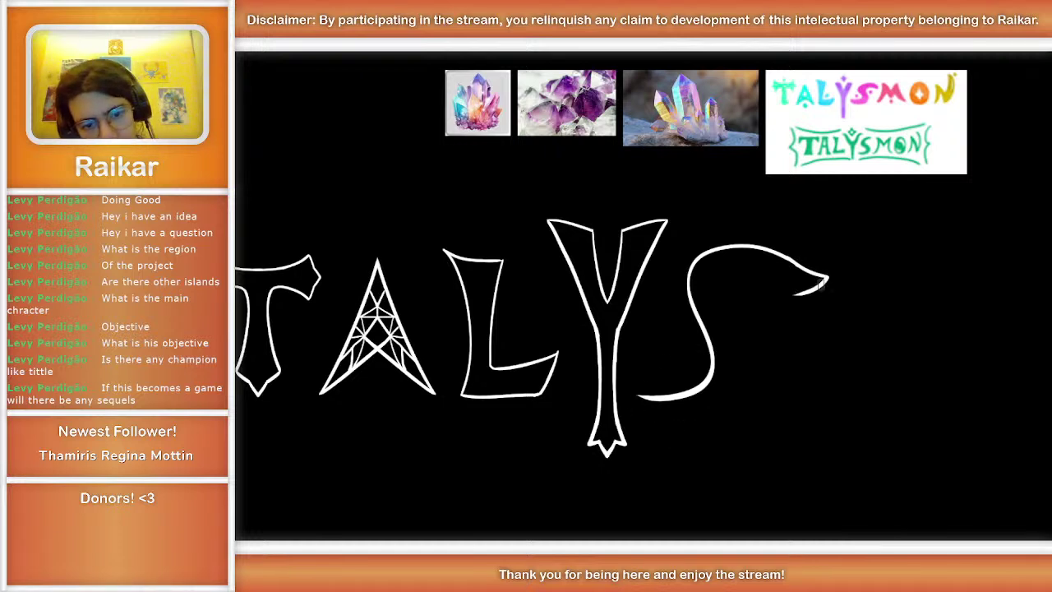
Step: Bend the S's lower end up into a pointed tip and draw a short descending stroke from it, undoing trial bottom edges
mouse_move(634, 394)
mouse_down()
mouse_move(664, 413)
mouse_move(664, 392)
mouse_move(642, 374)
mouse_up()
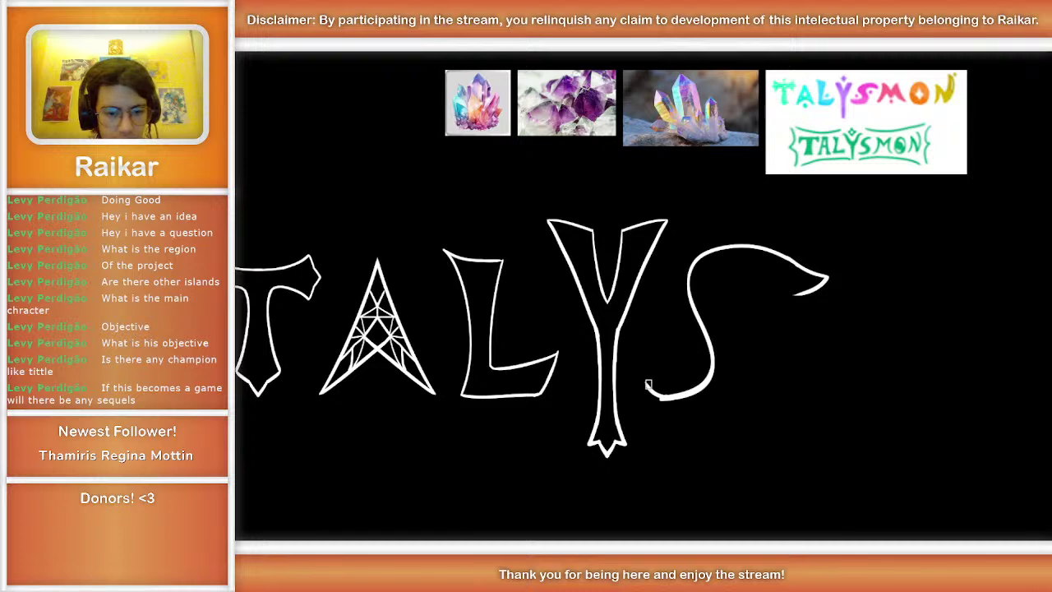
drag(644, 382, 662, 415)
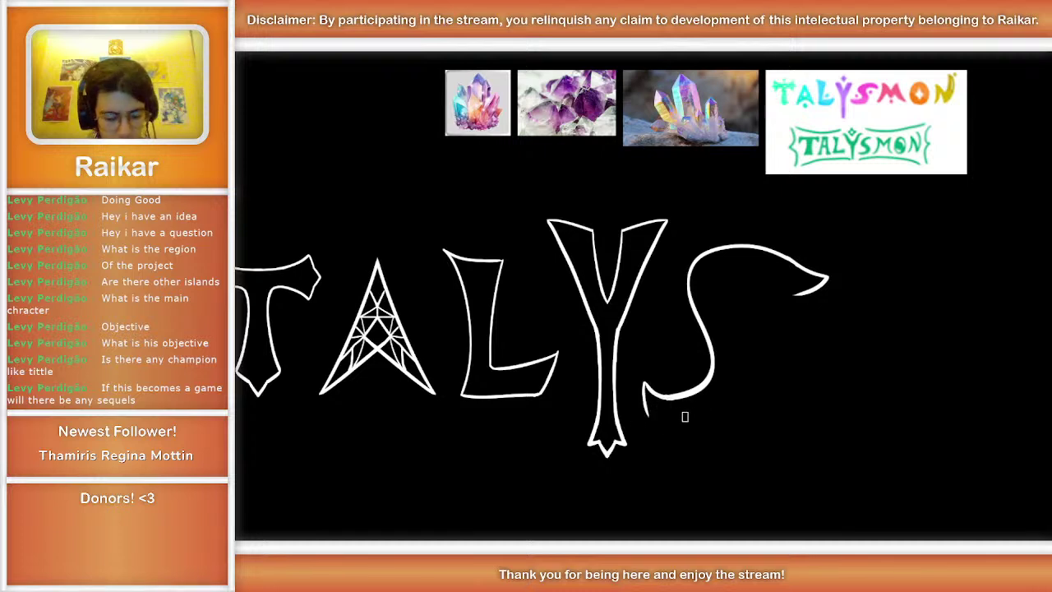
drag(646, 409, 772, 428)
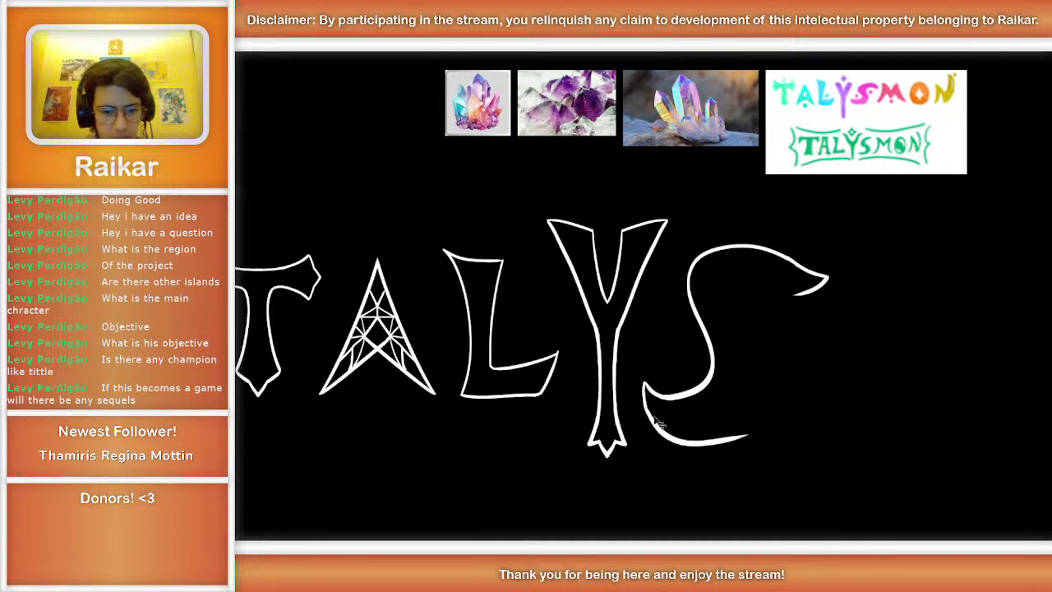
key(ctrl+z)
drag(648, 415, 759, 401)
key(ctrl+z)
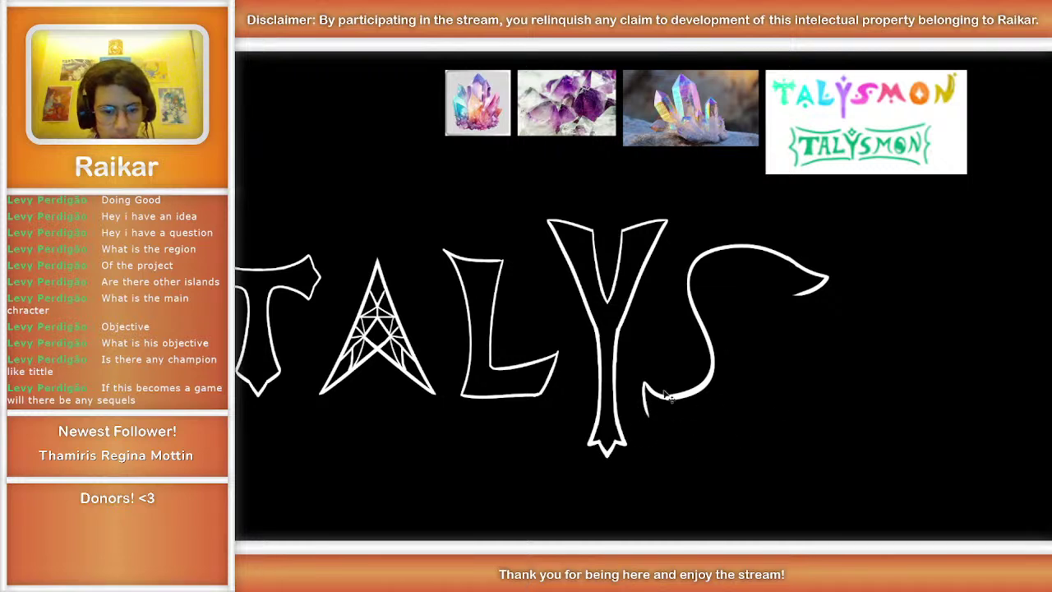
key(ctrl+z)
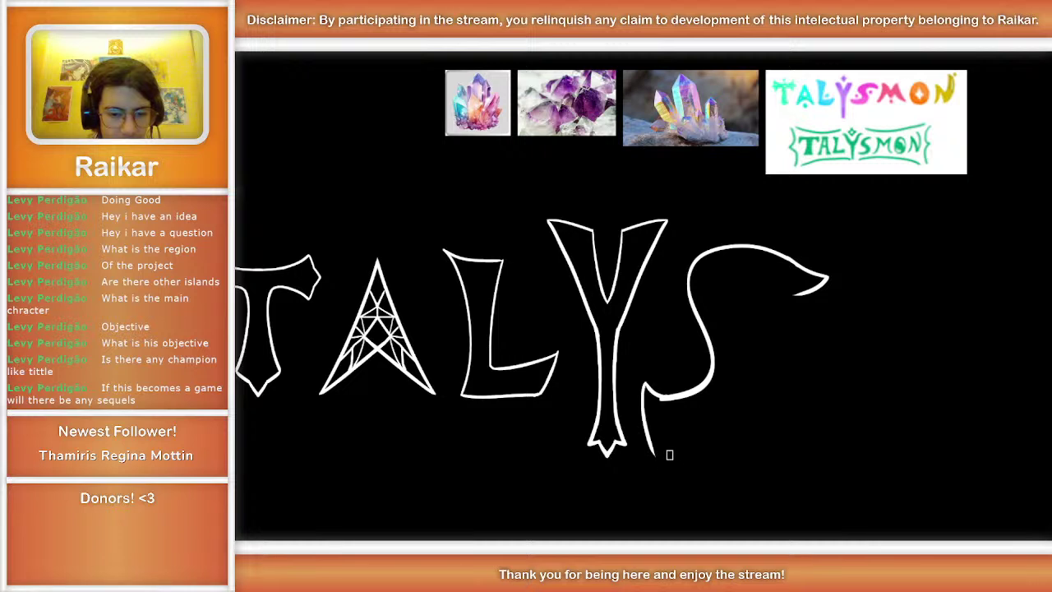
drag(645, 387, 653, 435)
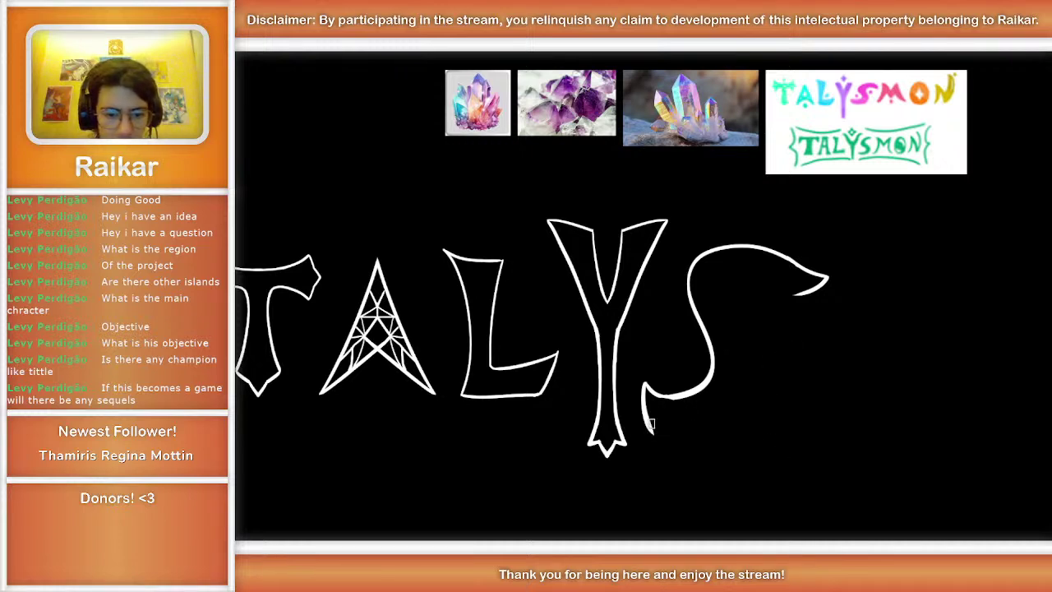
Step: Try a second long edge for the S between its lower stroke and upper tip, in both directions, and undo it
mouse_move(652, 426)
mouse_down()
mouse_move(723, 431)
mouse_move(758, 349)
mouse_move(728, 308)
mouse_move(747, 282)
mouse_move(801, 306)
mouse_up()
key(ctrl+z)
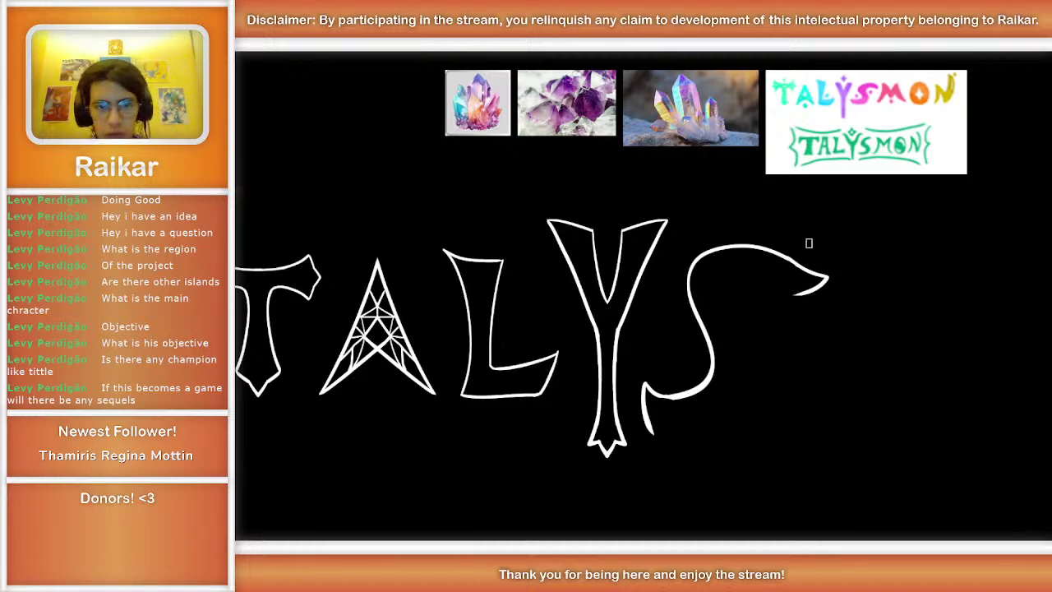
mouse_move(796, 294)
mouse_down()
mouse_move(754, 272)
mouse_move(750, 350)
mouse_move(727, 435)
mouse_move(640, 423)
mouse_move(682, 446)
mouse_move(768, 408)
mouse_move(735, 299)
mouse_move(792, 297)
mouse_move(783, 285)
mouse_move(744, 323)
mouse_move(722, 450)
mouse_move(652, 429)
mouse_up()
key(ctrl+z)
key(ctrl+z)
key(ctrl+z)
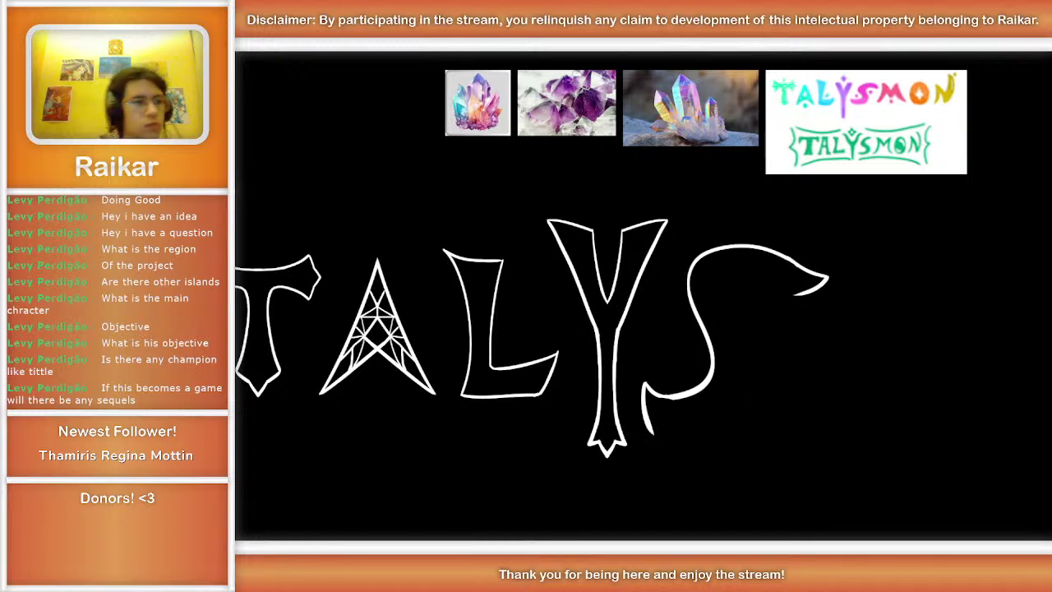
Step: Try using an offset copy of the S outline as its opposite edge, and undo the copy and its transformation
mouse_move(699, 236)
mouse_down()
mouse_move(650, 307)
mouse_move(637, 393)
mouse_move(701, 468)
mouse_up()
mouse_move(814, 437)
mouse_down()
mouse_move(771, 197)
mouse_move(699, 236)
mouse_up()
drag(821, 247, 820, 297)
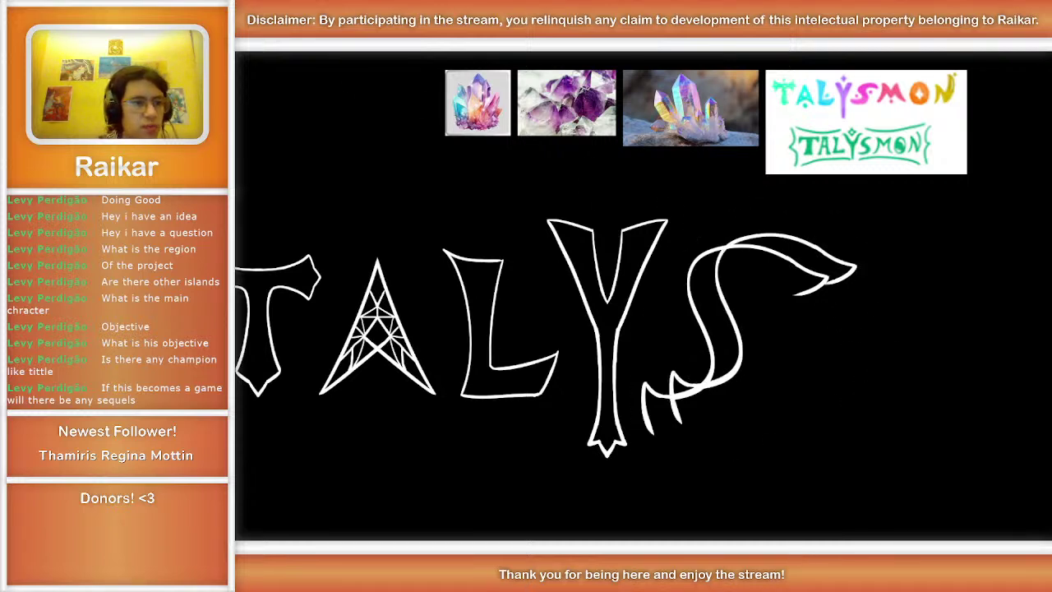
key(ctrl+t)
drag(721, 266, 725, 305)
key(ctrl+z)
key(z)
key(ctrl+z)
key(l)
mouse_move(768, 191)
mouse_down()
mouse_move(639, 419)
mouse_move(657, 284)
mouse_up()
key(ctrl+d)
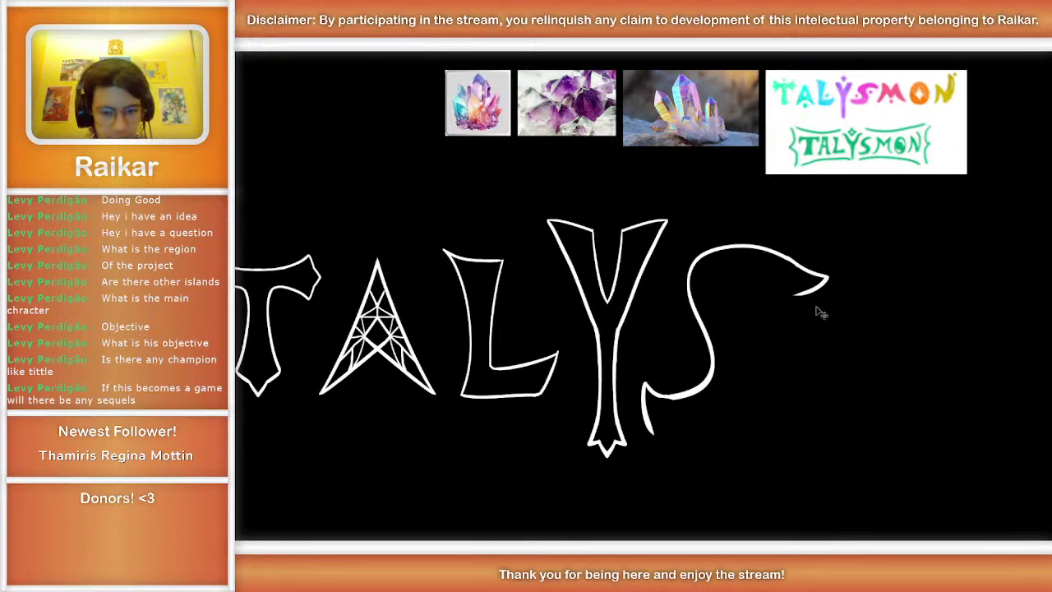
Step: Try a long inner edge for the S from its upper tip down to the lower stroke, and undo it
mouse_move(795, 296)
mouse_down()
mouse_move(749, 281)
mouse_move(755, 392)
mouse_move(674, 446)
mouse_move(645, 433)
mouse_move(784, 408)
mouse_move(738, 267)
mouse_move(787, 283)
mouse_move(804, 306)
mouse_move(756, 280)
mouse_move(754, 373)
mouse_move(644, 425)
mouse_up()
key(ctrl+z)
key(ctrl+z)
key(ctrl+z)
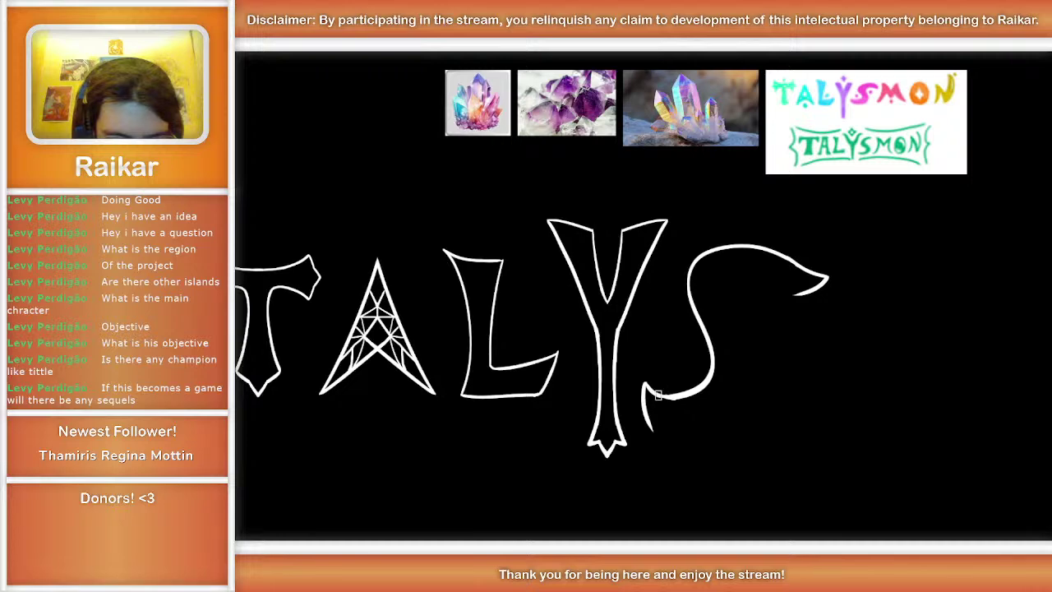
Step: Delete the unfinished S outline beside the Y by enclosing it in a freehand selection, and clear the selection
scroll(836, 327, down, 2)
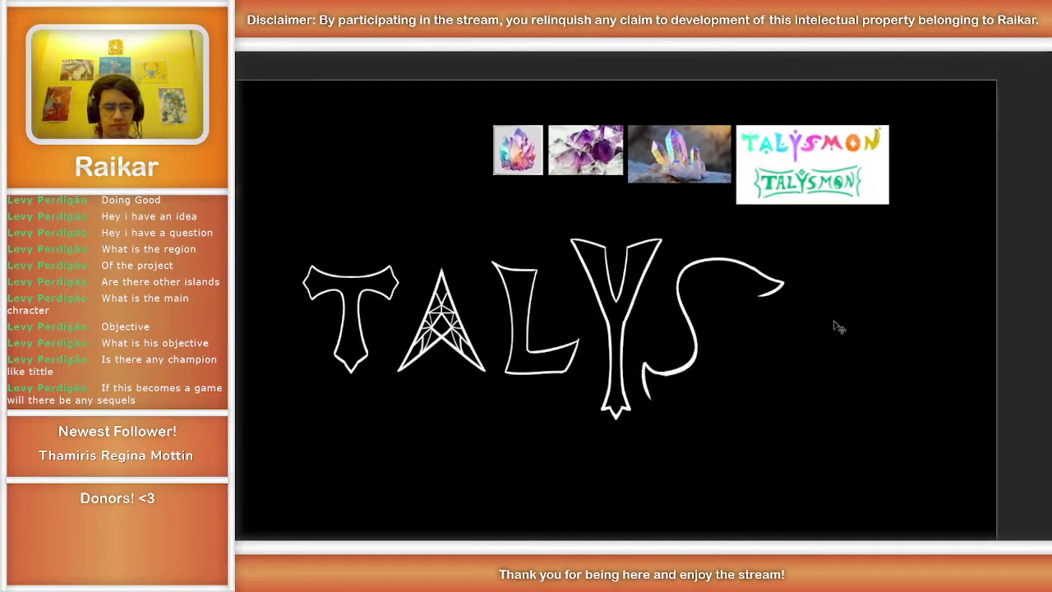
scroll(836, 327, up, 2)
mouse_move(666, 279)
mouse_down()
mouse_move(633, 430)
mouse_move(840, 404)
mouse_up()
mouse_move(874, 318)
mouse_down()
mouse_move(771, 236)
mouse_move(703, 232)
mouse_move(678, 247)
mouse_move(665, 281)
mouse_up()
key(Delete)
key(ctrl+d)
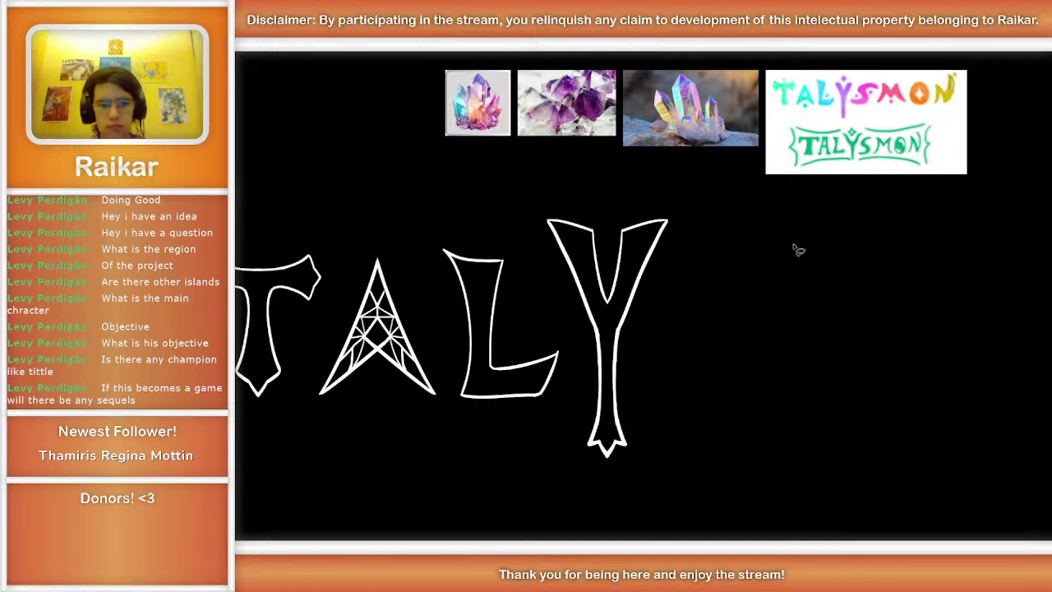
key(ctrl+t)
key(Return)
Step: Try several freehand S curves beside the Y, one with an upturned upper end, and undo them all
mouse_move(818, 235)
mouse_down()
mouse_move(729, 253)
mouse_move(819, 402)
mouse_move(694, 428)
mouse_up()
key(ctrl+z)
drag(795, 232, 763, 436)
key(ctrl+z)
mouse_move(779, 238)
mouse_down()
mouse_move(732, 258)
mouse_move(702, 434)
mouse_up()
key(ctrl+z)
mouse_move(855, 233)
mouse_down()
mouse_move(751, 252)
mouse_move(856, 368)
mouse_move(728, 438)
mouse_up()
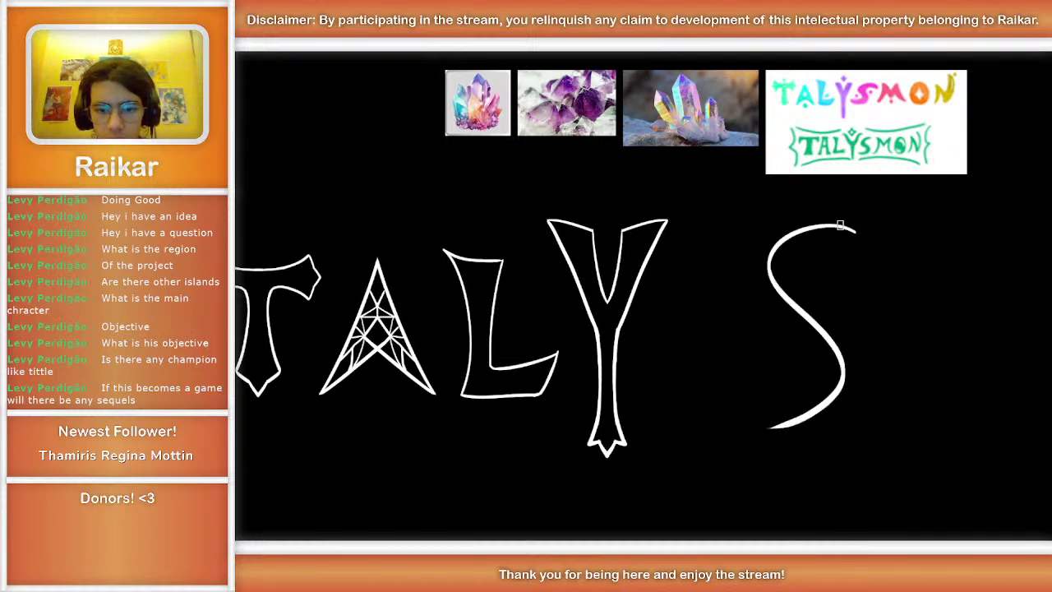
drag(832, 224, 887, 209)
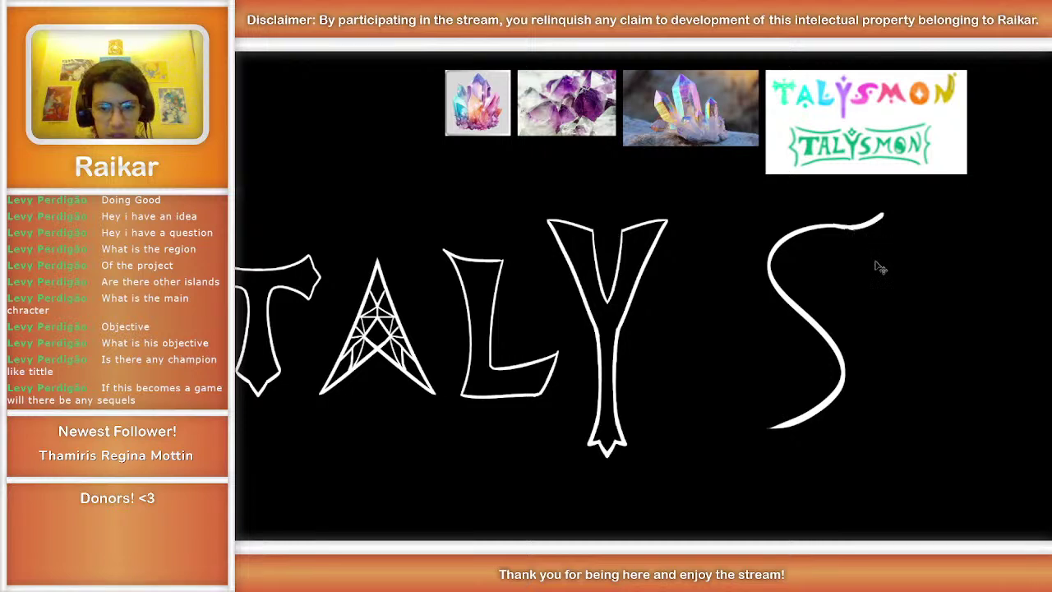
key(ctrl+z)
key(ctrl+z)
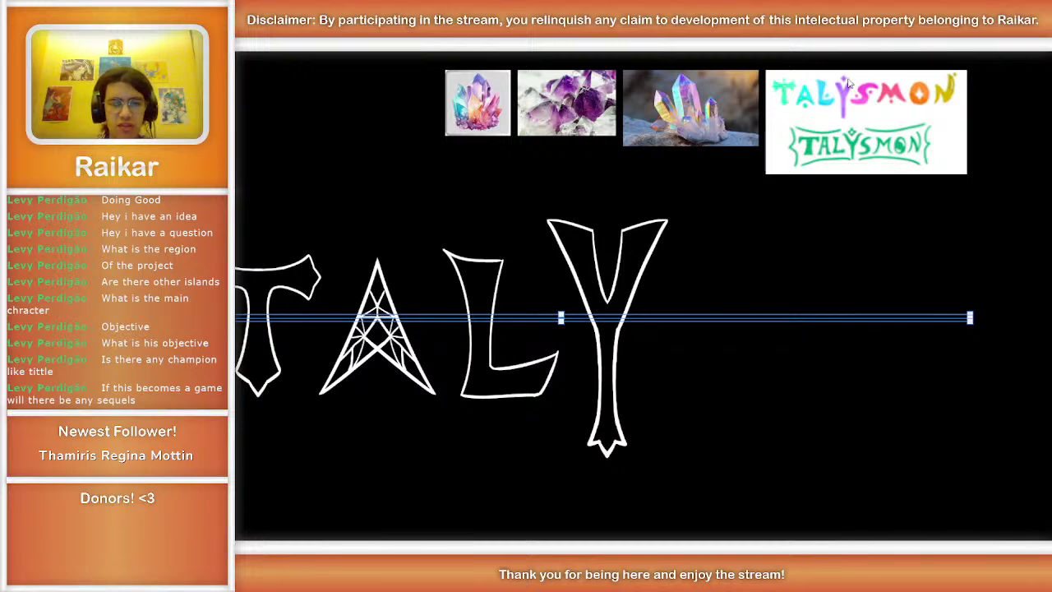
Step: Draw a tall, rounded S curve with some space beside the Y, undoing the trial curves that do not fit
key(p)
ctrl+click(861, 270)
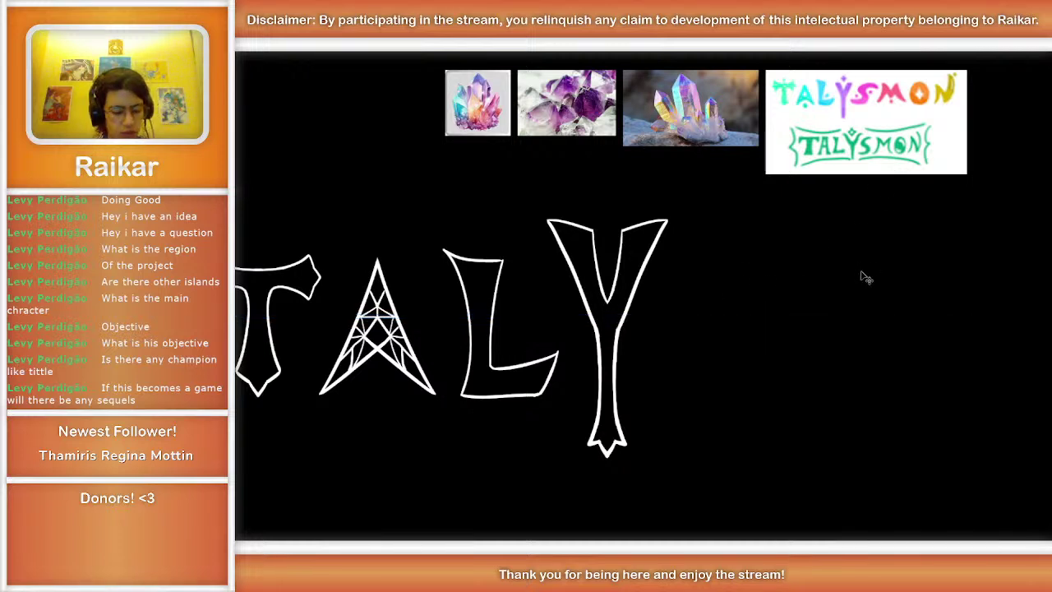
mouse_move(785, 236)
mouse_down()
mouse_move(785, 326)
mouse_move(690, 424)
mouse_up()
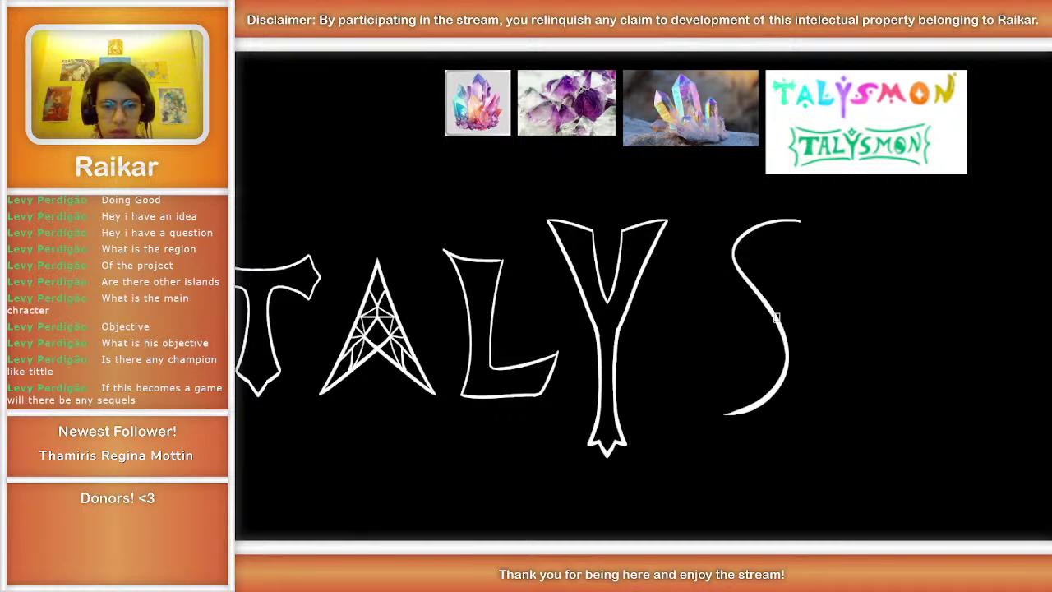
key(ctrl+z)
mouse_move(815, 237)
mouse_down()
mouse_move(789, 403)
mouse_move(711, 399)
mouse_up()
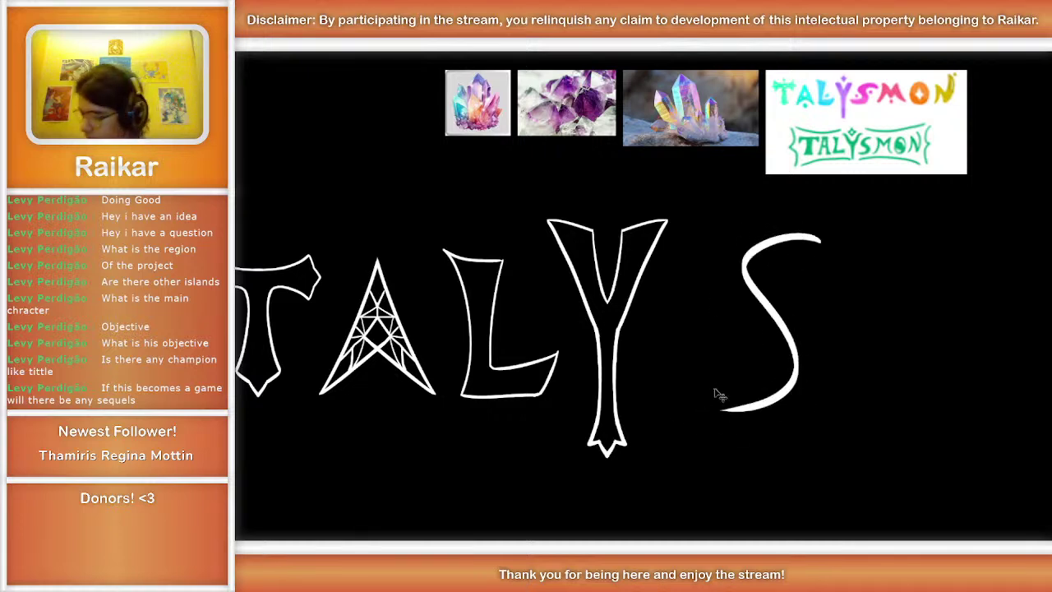
key(ctrl+z)
drag(829, 246, 756, 379)
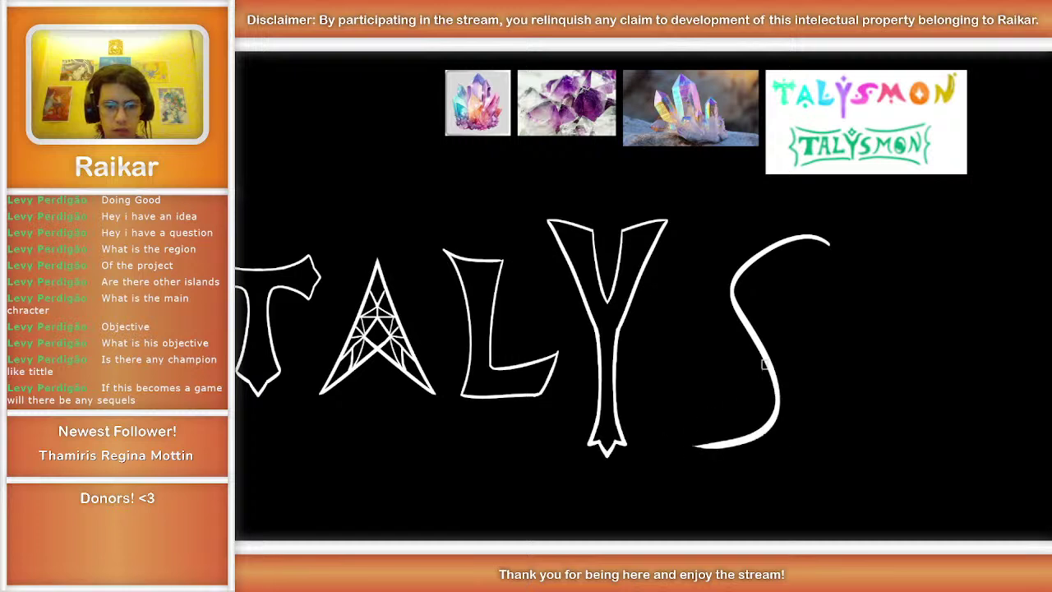
key(ctrl+z)
mouse_move(829, 239)
mouse_down()
mouse_move(754, 289)
mouse_move(855, 374)
mouse_up()
key(ctrl+z)
mouse_move(825, 225)
mouse_down()
mouse_move(840, 366)
mouse_move(719, 428)
mouse_up()
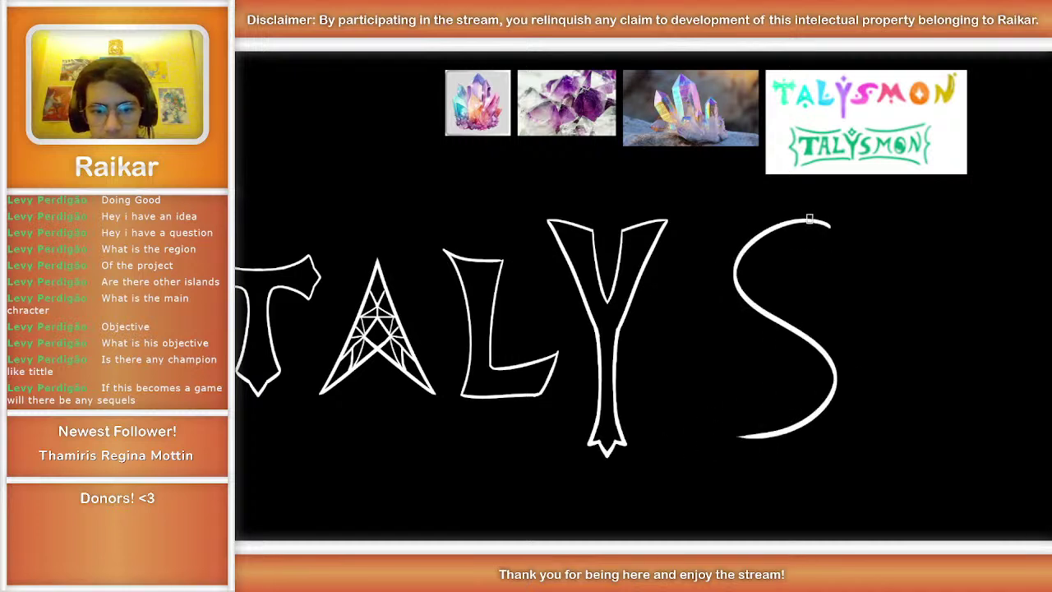
Step: Extend the S's upper end into a raised pointed tip with a short curved descending stroke, undoing a trial inner edge
mouse_move(863, 199)
mouse_down()
mouse_move(820, 226)
mouse_move(852, 204)
mouse_up()
key(ctrl+z)
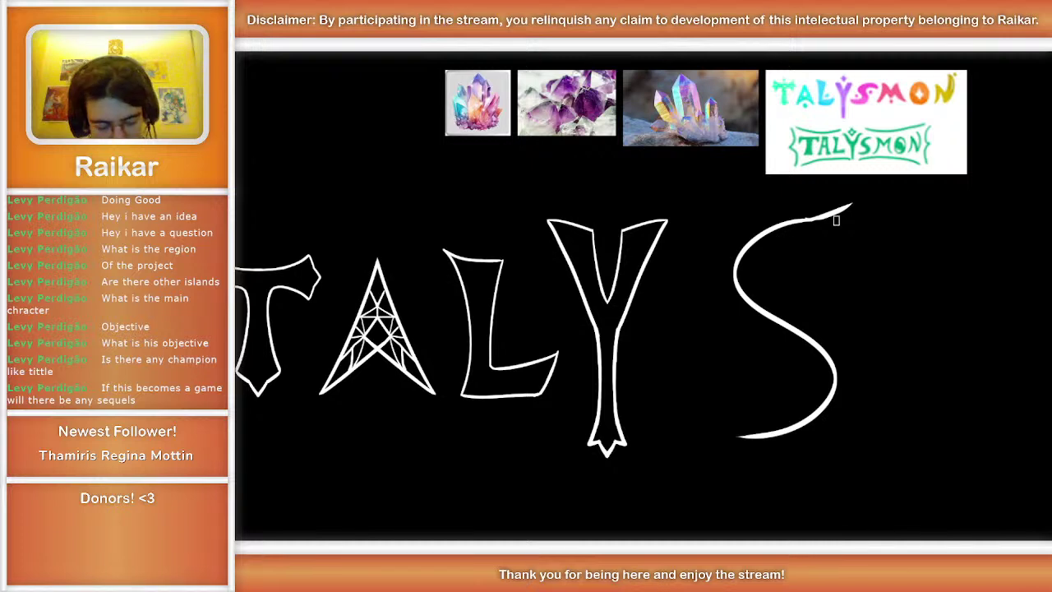
mouse_move(851, 209)
mouse_down()
mouse_move(845, 238)
mouse_move(854, 201)
mouse_up()
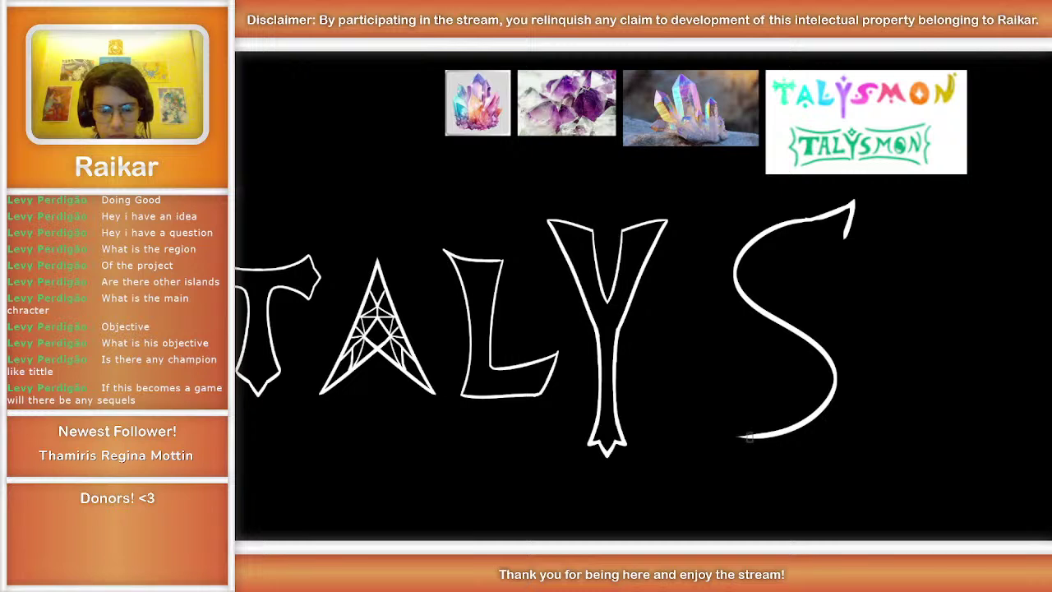
mouse_move(844, 240)
mouse_down()
mouse_move(803, 249)
mouse_move(812, 294)
mouse_up()
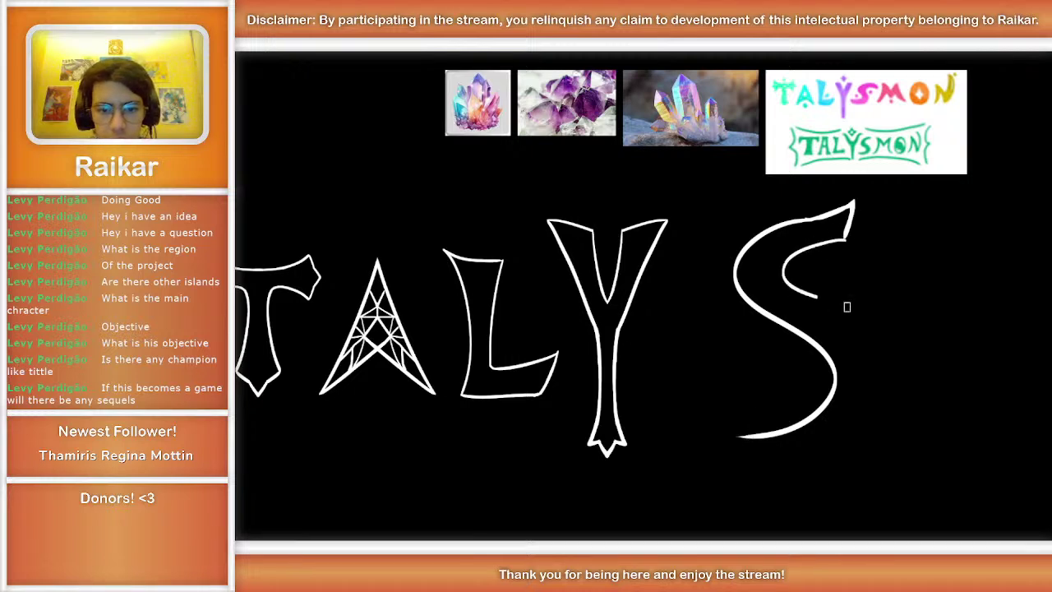
key(ctrl+z)
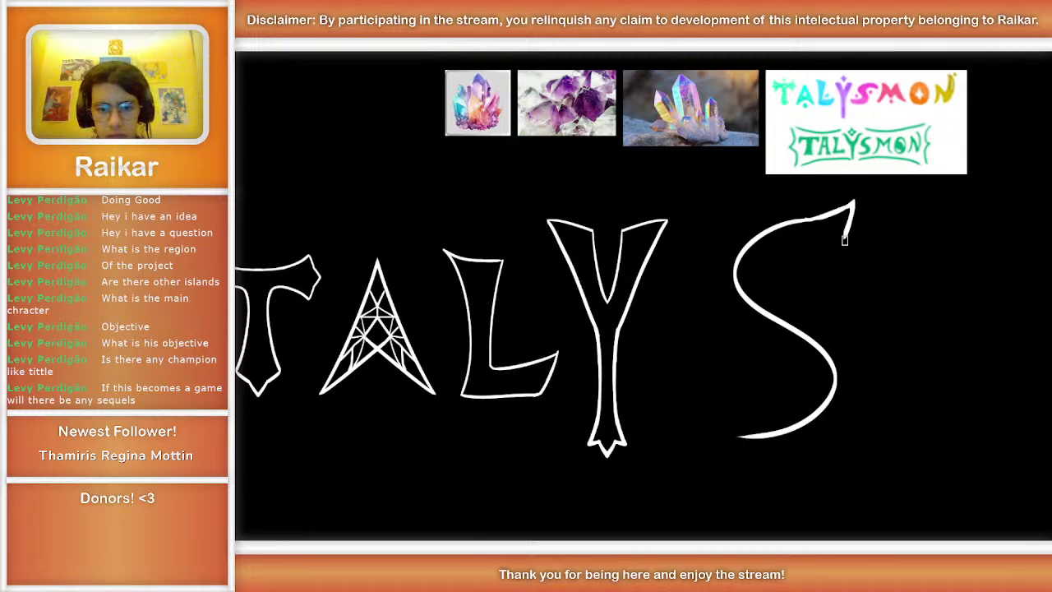
drag(853, 201, 848, 237)
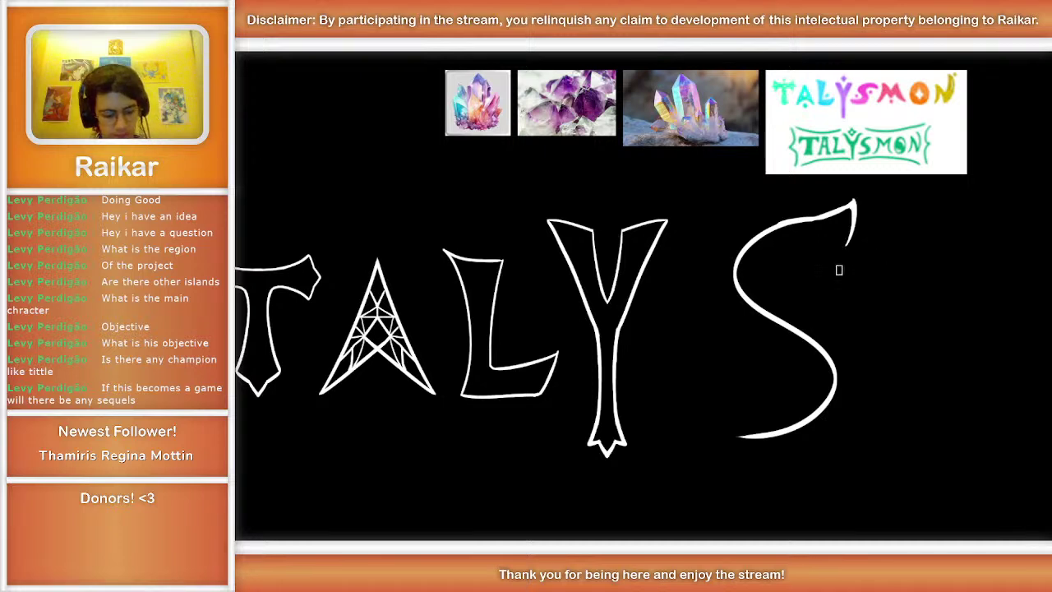
Step: Try a full second edge for the S from under its upper tip to its lower end, and undo it
mouse_move(846, 245)
mouse_down()
mouse_move(769, 269)
mouse_move(877, 337)
mouse_move(836, 452)
mouse_move(746, 444)
mouse_up()
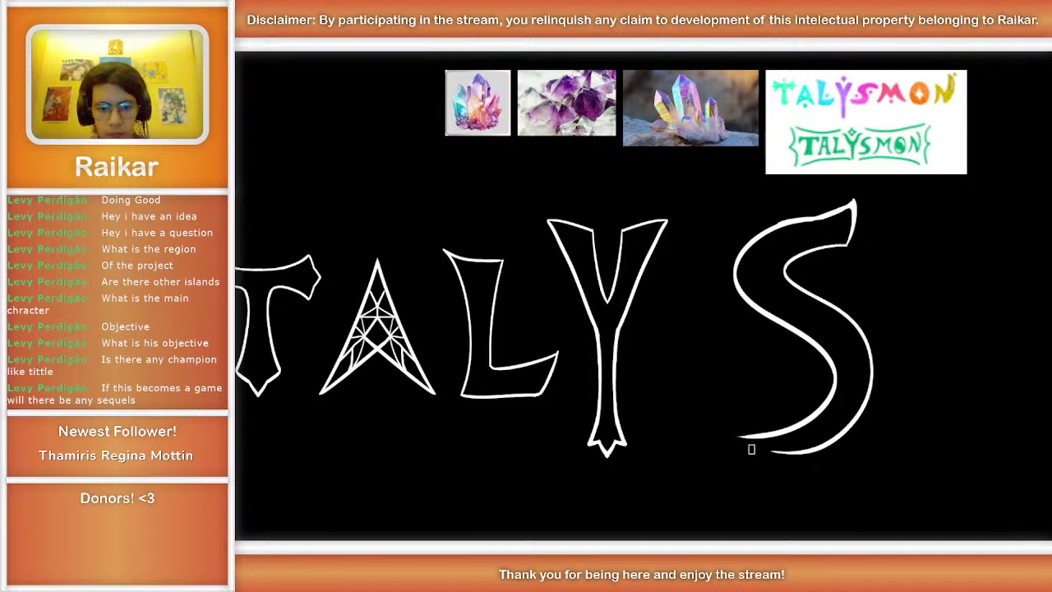
key(ctrl+z)
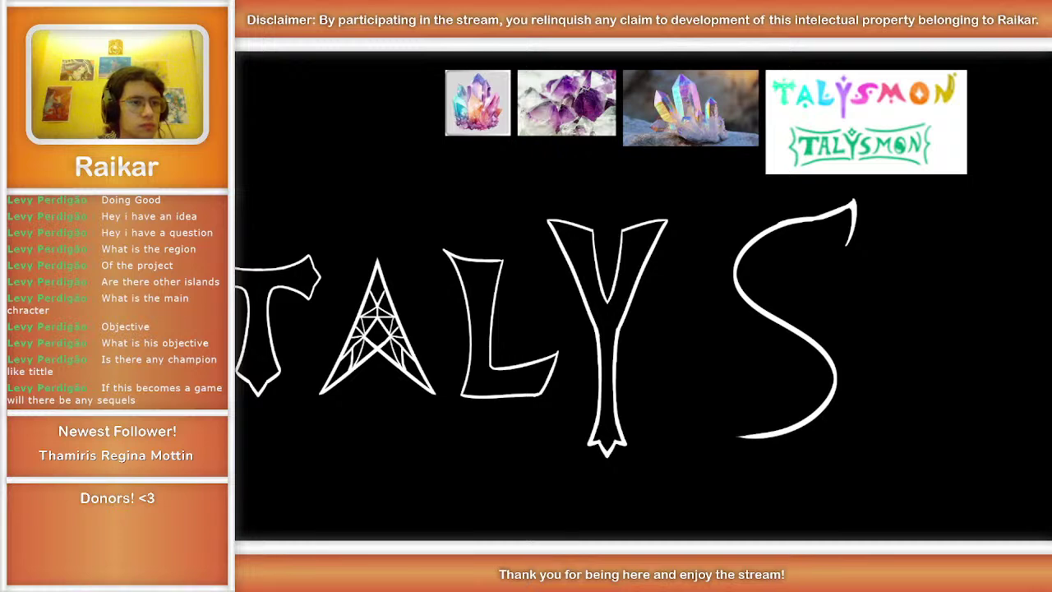
key(ctrl+t)
key(Escape)
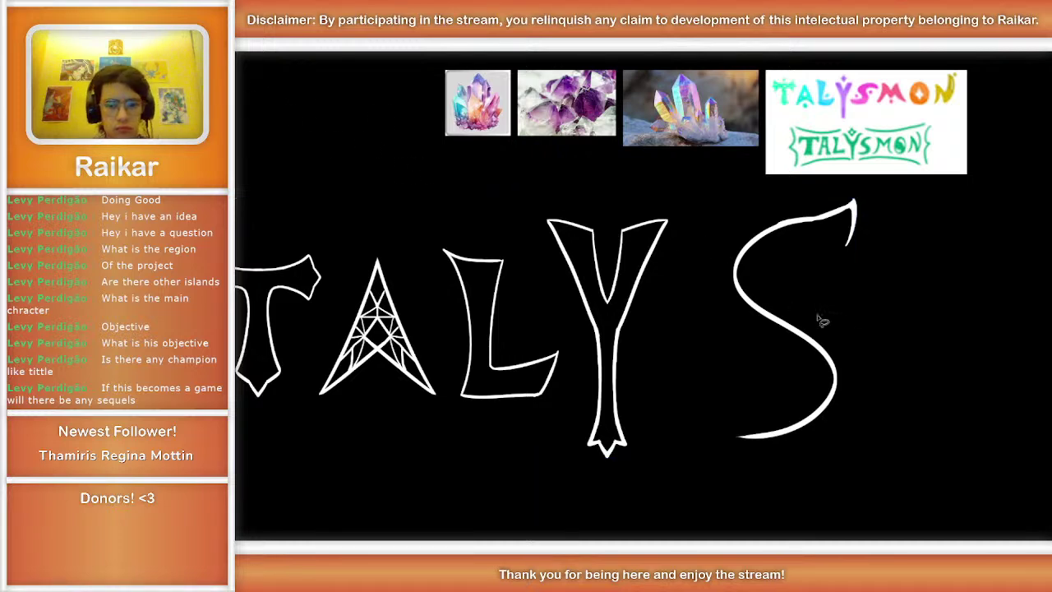
Step: Duplicate the S's upper half with its pointed tip, flip the copy vertically and move it over the lower half
mouse_move(866, 198)
mouse_down()
mouse_move(688, 294)
mouse_move(768, 330)
mouse_move(861, 322)
mouse_move(924, 245)
mouse_move(869, 180)
mouse_up()
key(ctrl+c)
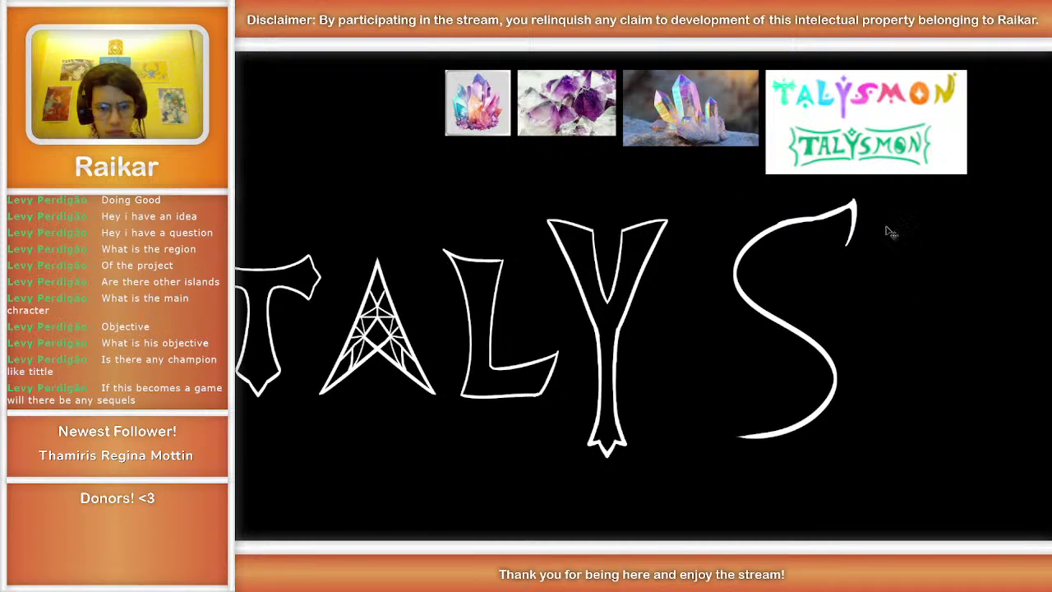
key(ctrl+v)
key(ctrl+t)
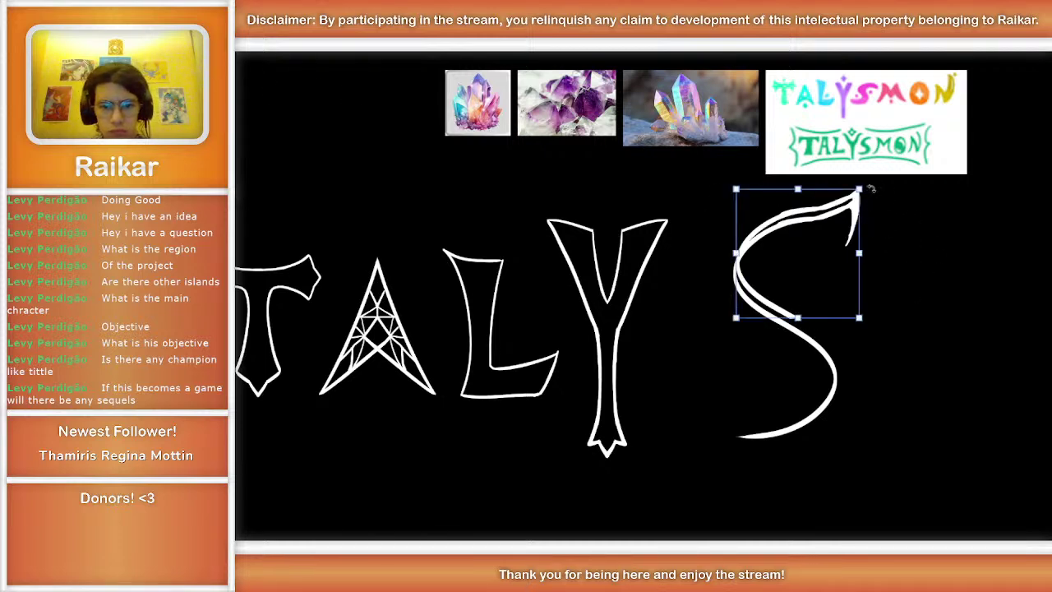
right_click(797, 317)
click(941, 263)
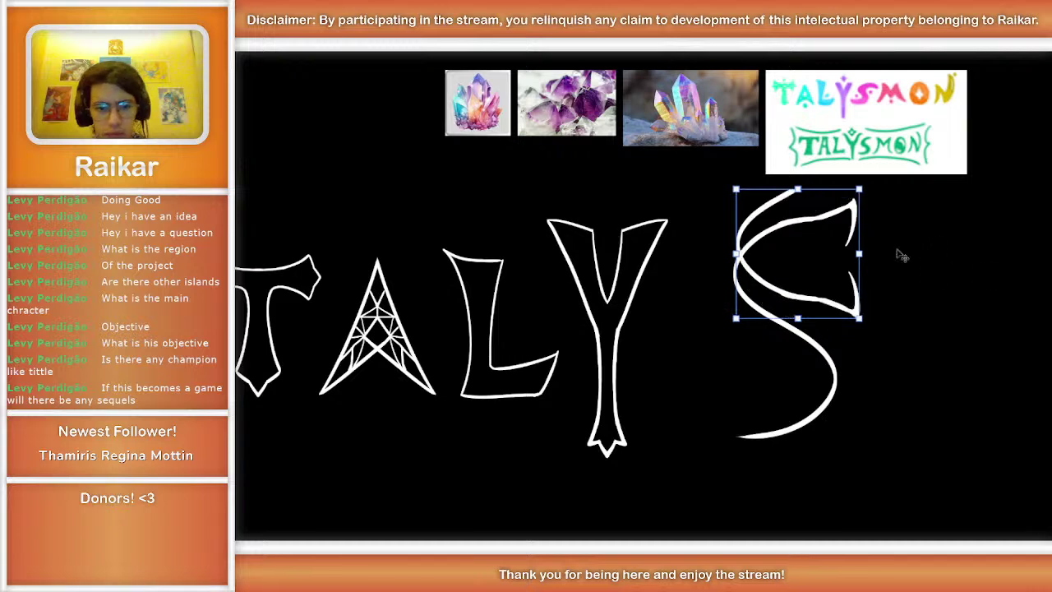
drag(789, 281, 785, 392)
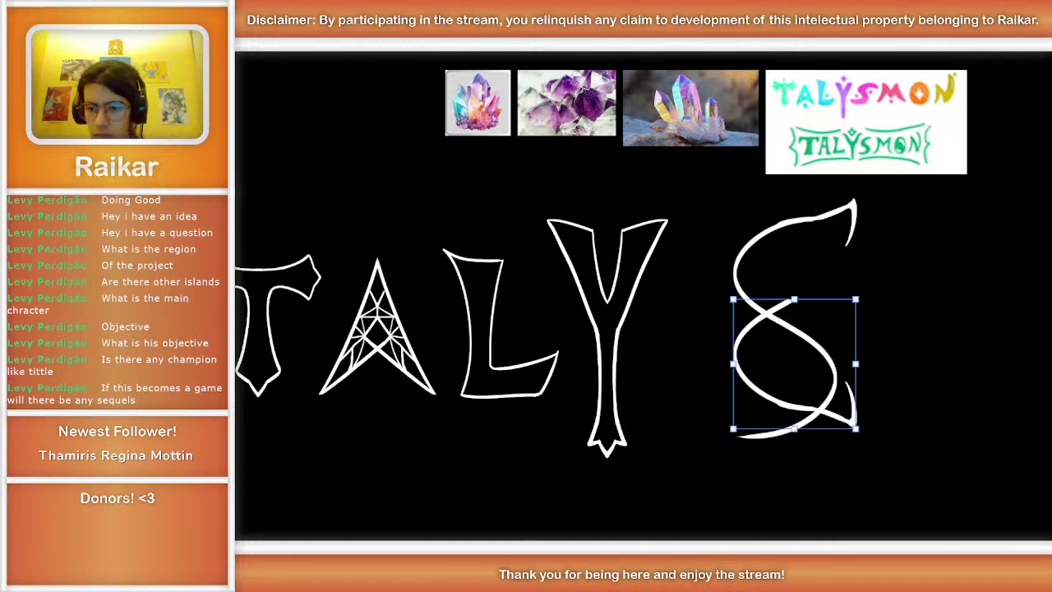
Step: Merge the duplicated pointed tip into the S's lower end as a mirrored counterpart and erase the overlapping old stroke
key(Return)
drag(842, 327, 831, 360)
key(ctrl+t)
key(Return)
key(ctrl+e)
key(e)
mouse_move(739, 443)
mouse_down()
mouse_move(855, 418)
mouse_move(773, 435)
mouse_move(836, 401)
mouse_move(746, 429)
mouse_move(813, 426)
mouse_move(836, 397)
mouse_up()
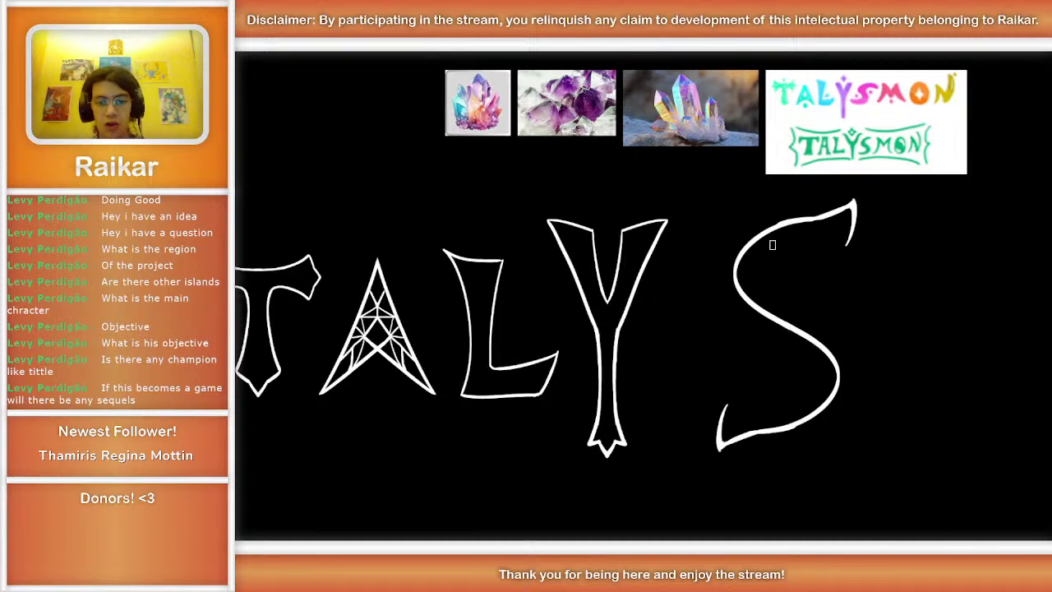
Step: Isolate the S from the other letters with a freehand selection drawn around it
key(ctrl+a)
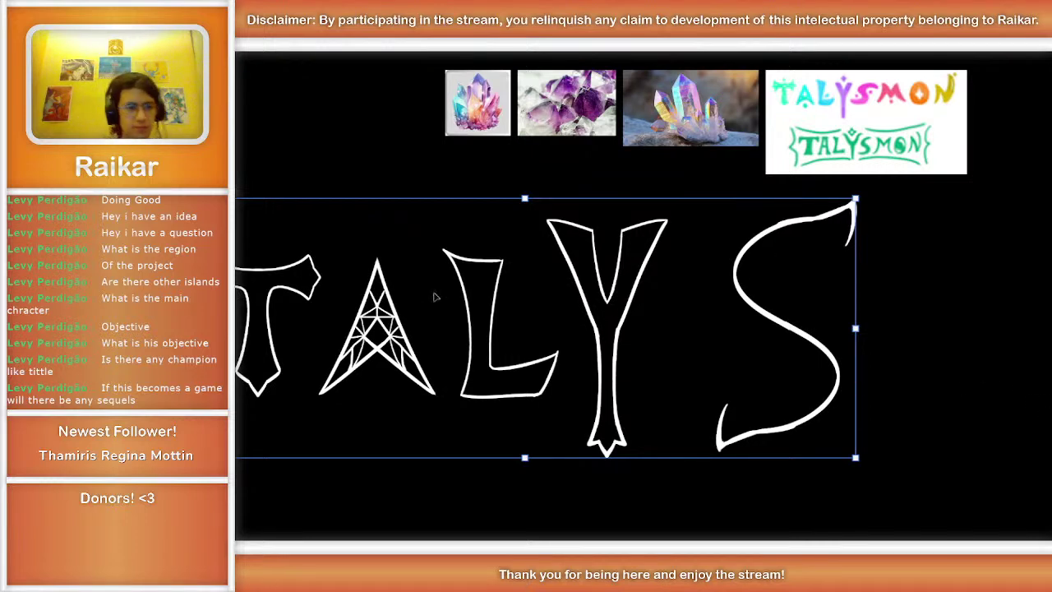
key(ctrl+d)
mouse_move(768, 206)
mouse_down()
mouse_move(750, 217)
mouse_move(680, 379)
mouse_up()
mouse_move(675, 438)
mouse_down()
mouse_move(931, 348)
mouse_move(847, 192)
mouse_move(749, 196)
mouse_up()
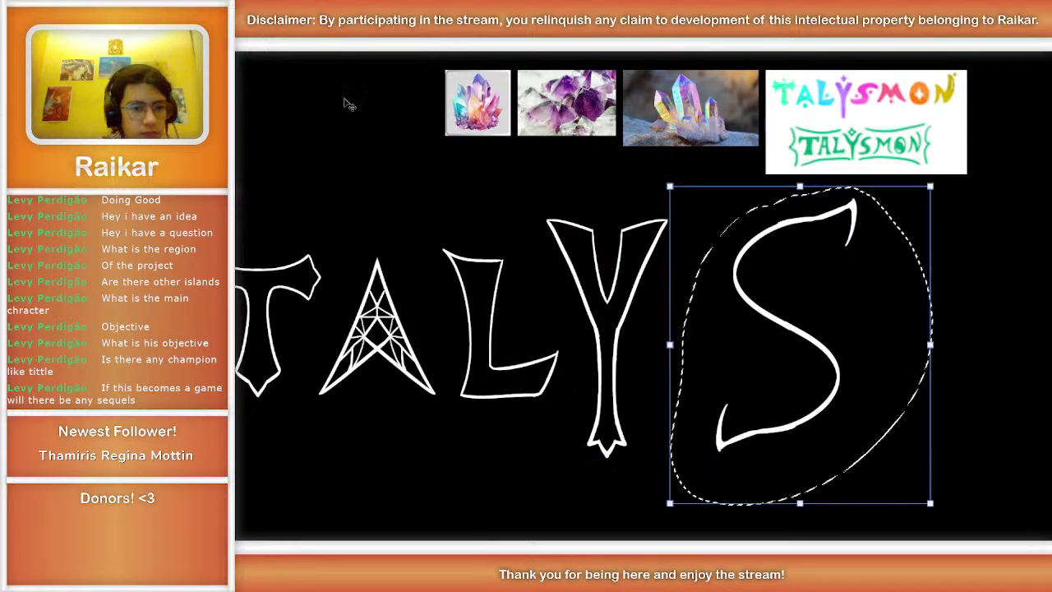
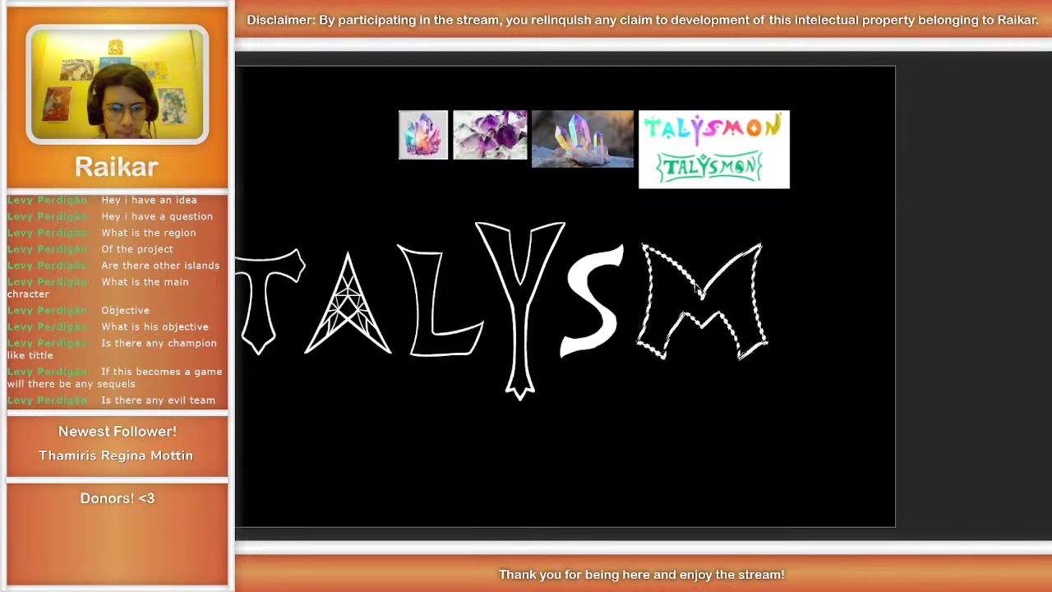
Step: Apply the M's transformation and shift the whole TALYSM lettering left to free space after the M
key(ctrl+t)
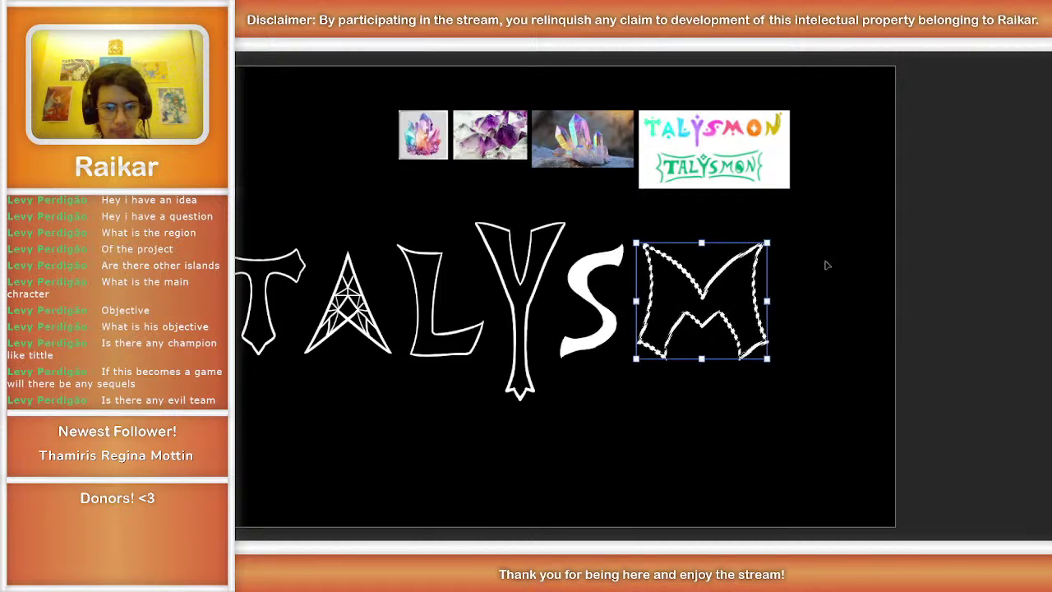
key(Return)
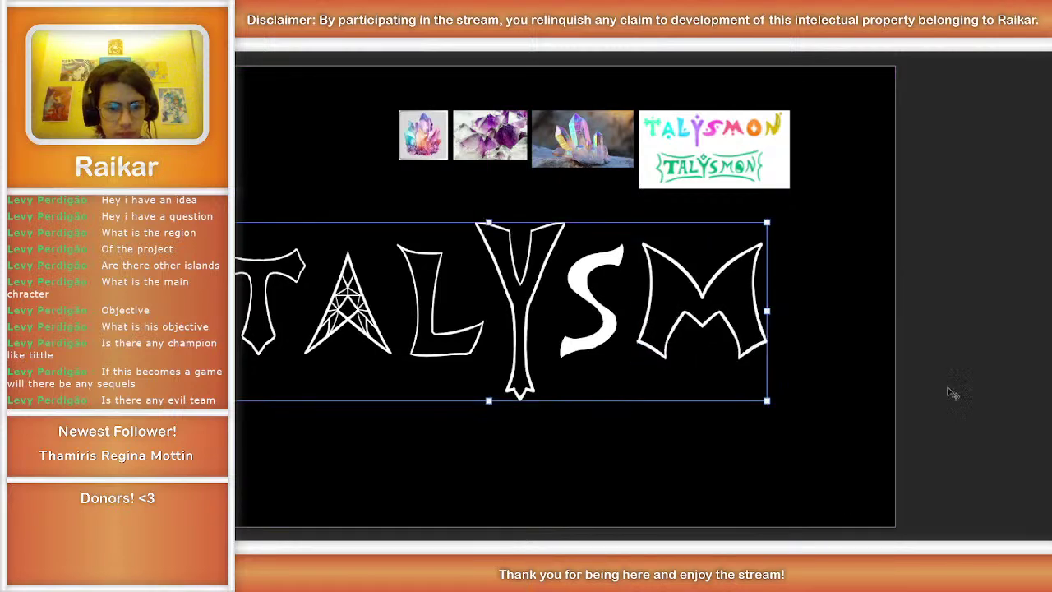
scroll(955, 296, left, 4)
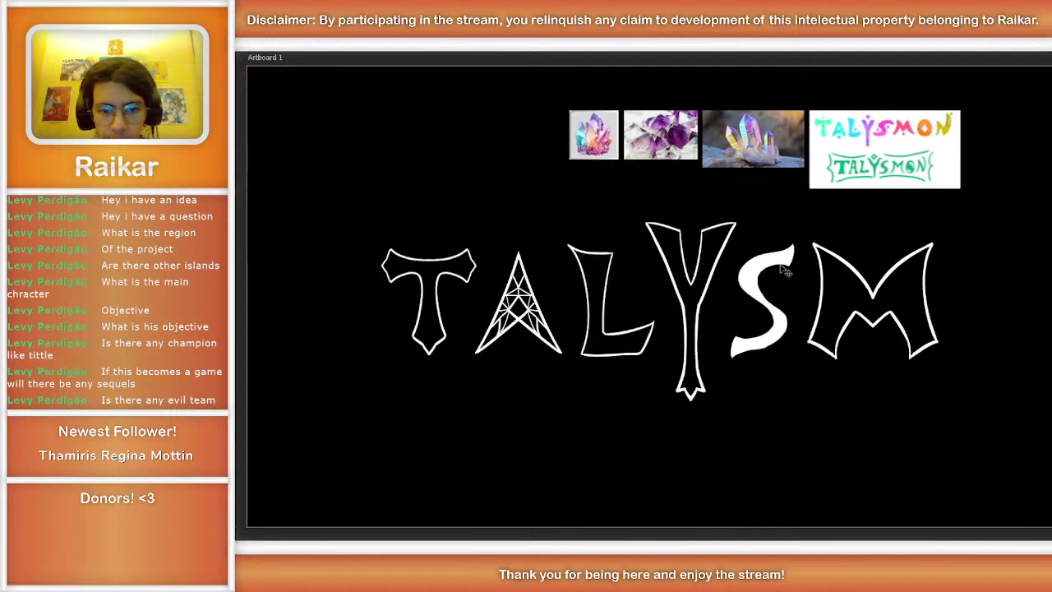
drag(780, 261, 665, 260)
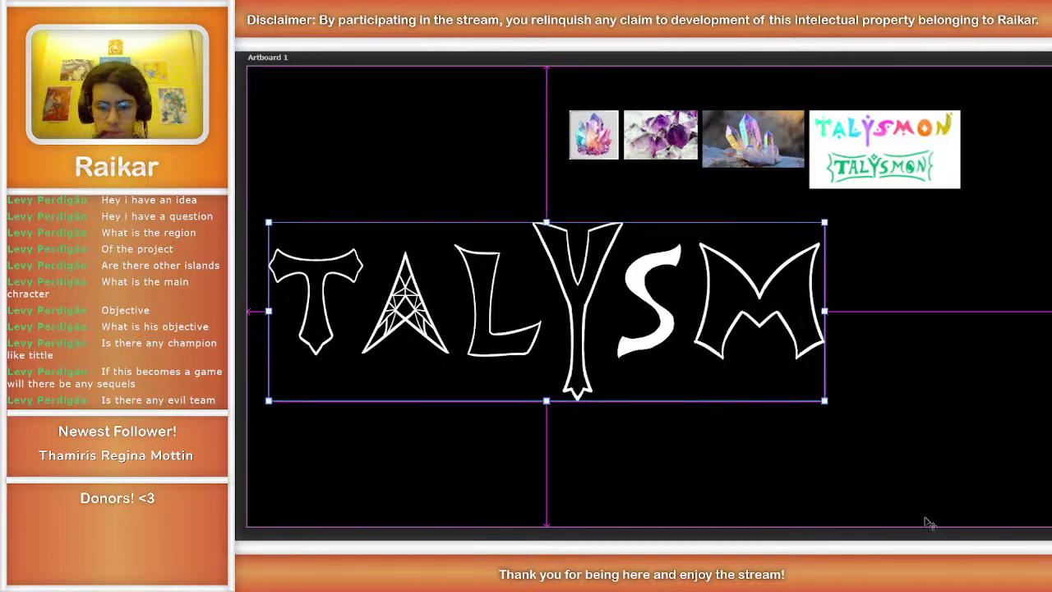
Step: Place a vertical-and-horizontal symmetry guide in the empty space after the M and adjust its centre for the next letter
scroll(599, 290, right, 5)
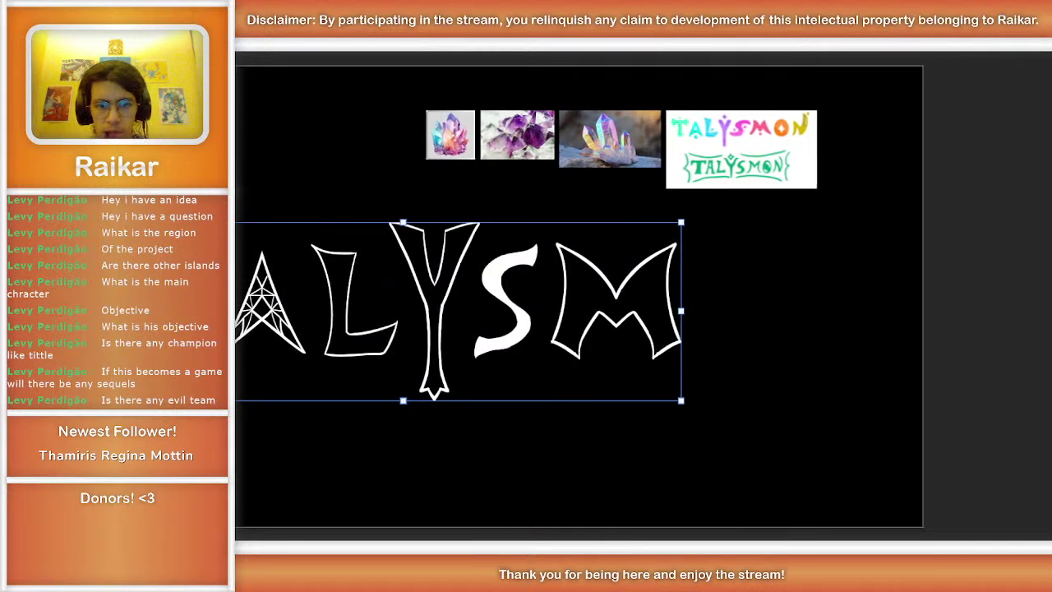
scroll(643, 298, up, 2)
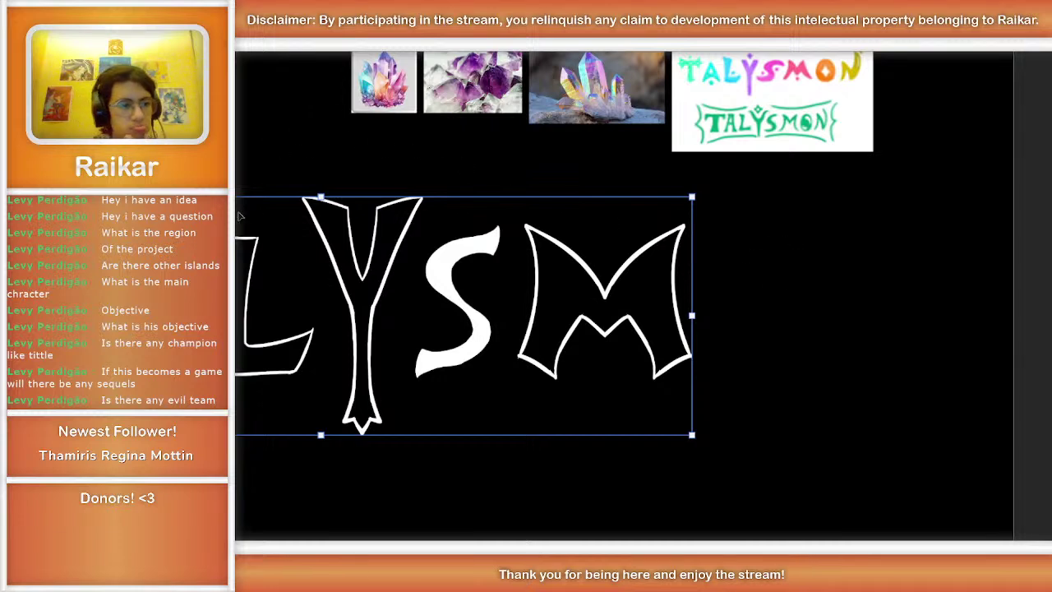
key(ctrl+shift+a)
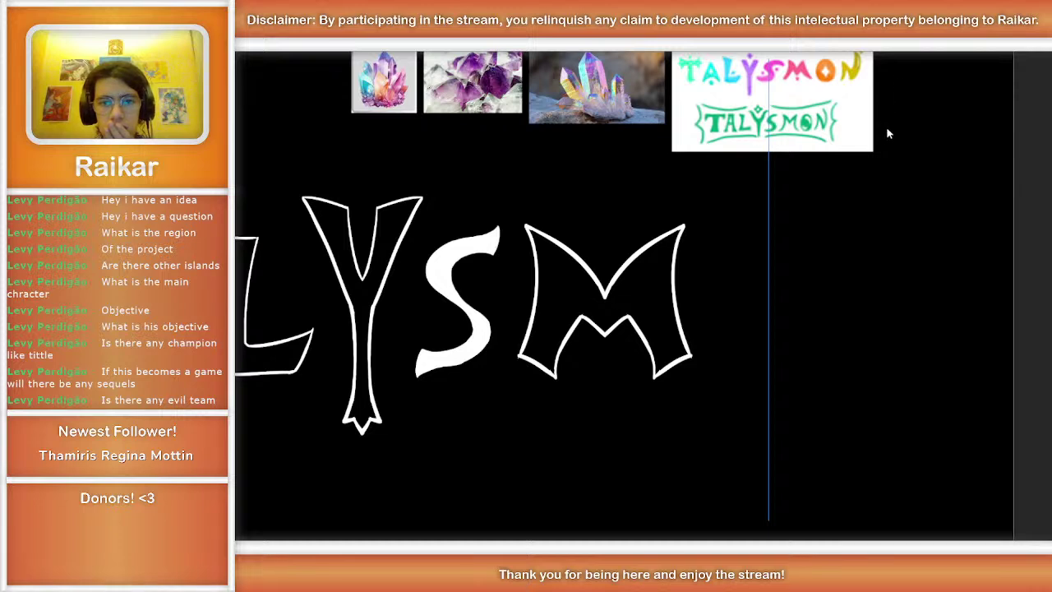
key(ctrl+a)
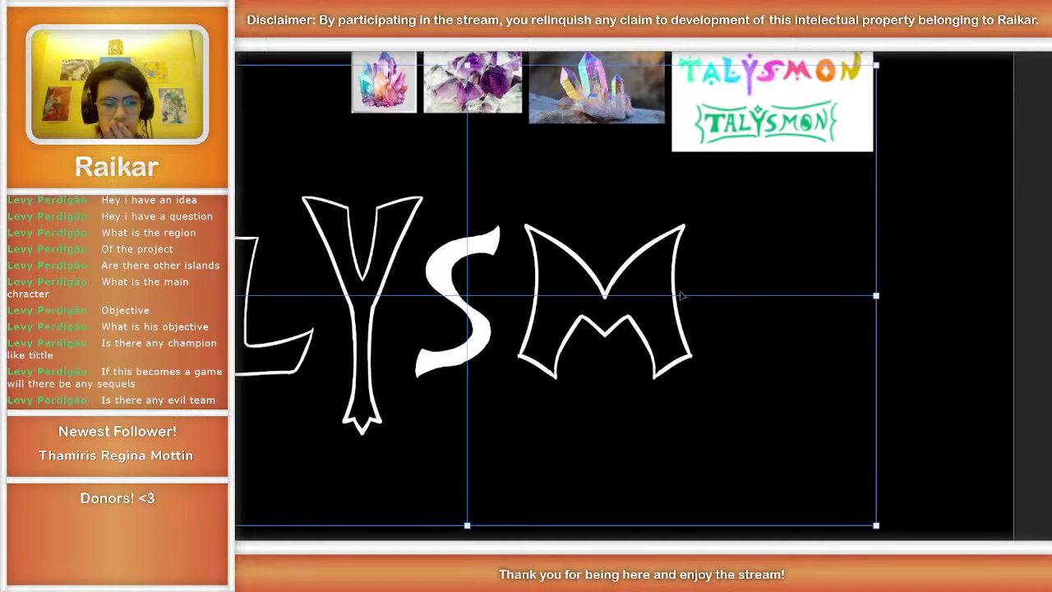
drag(550, 302, 871, 289)
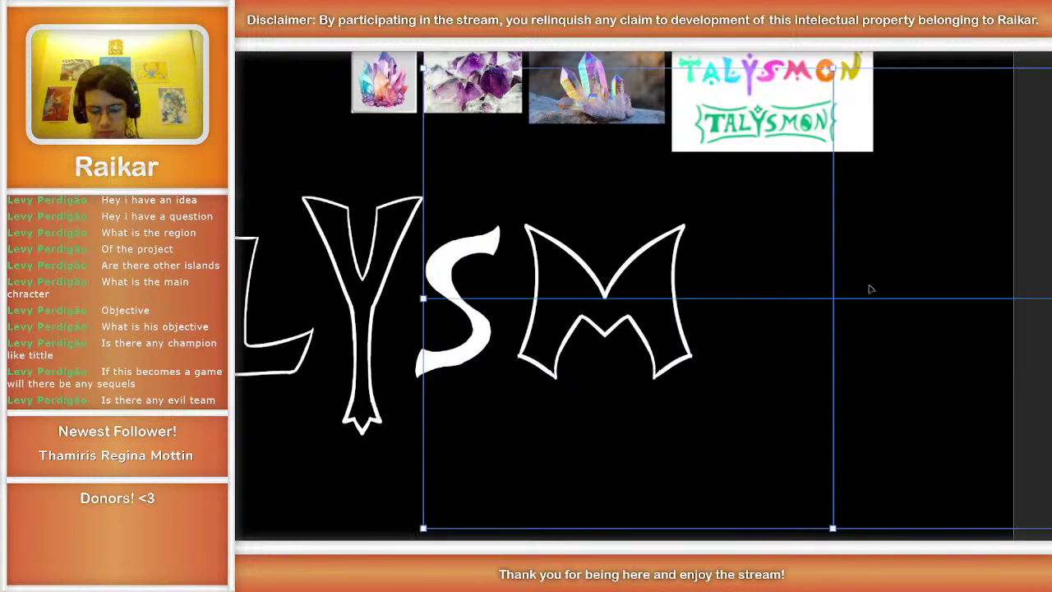
key(ctrl+plus)
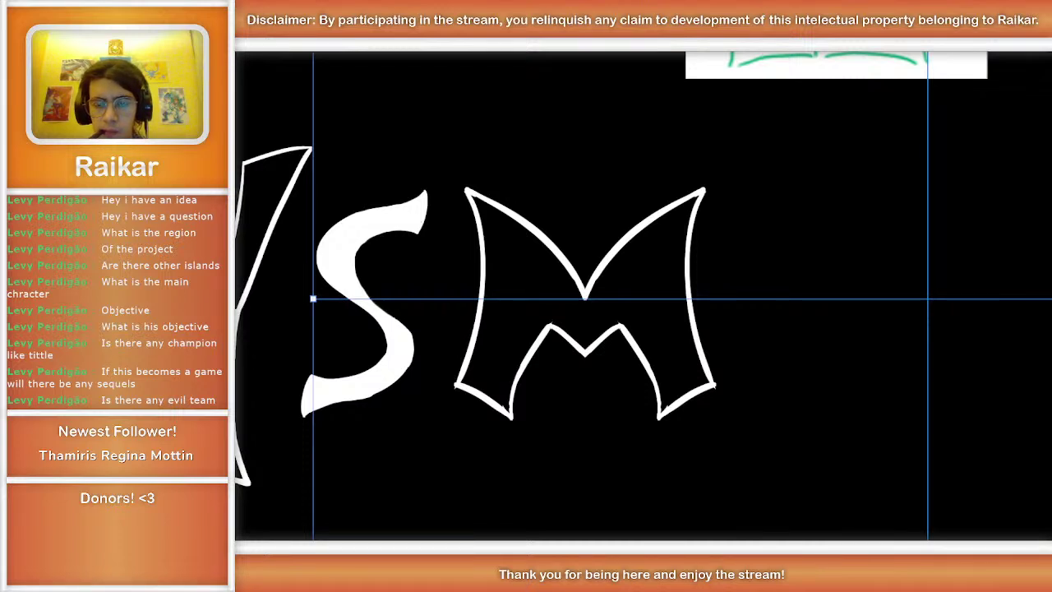
scroll(884, 406, right, 3)
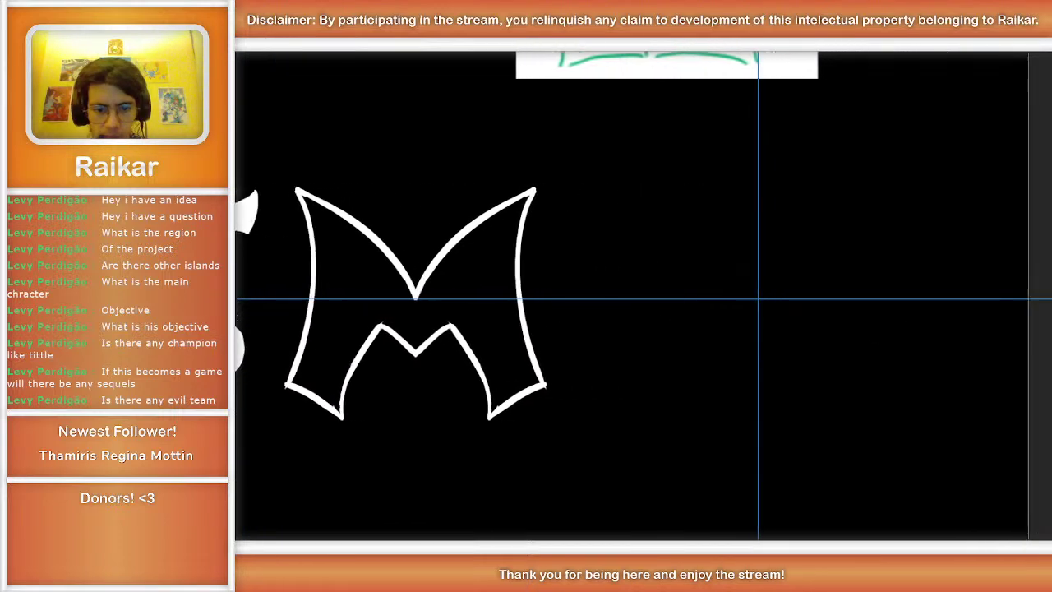
scroll(883, 406, down, 1)
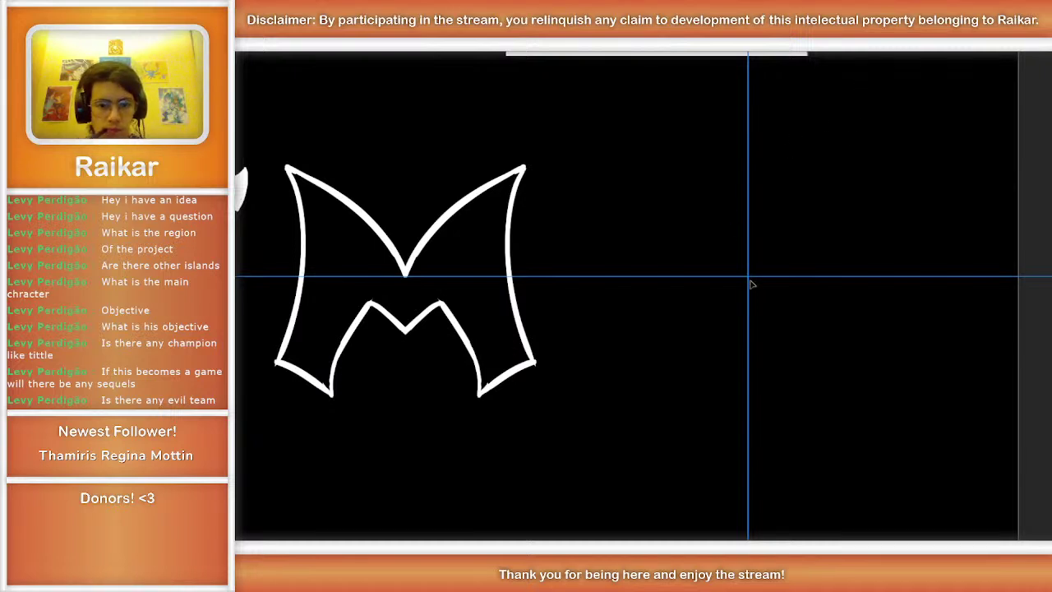
drag(750, 281, 736, 276)
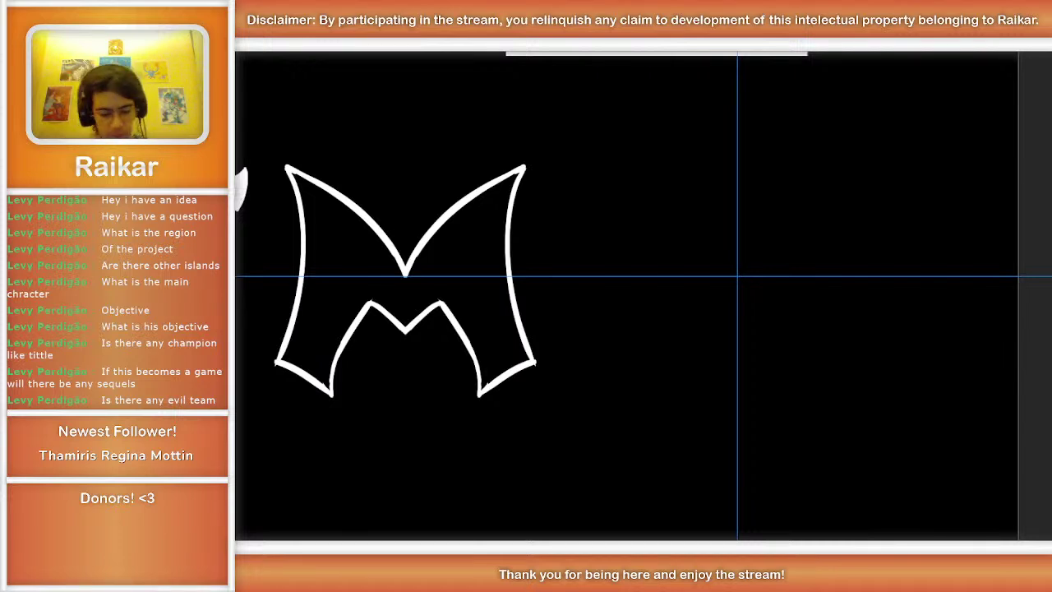
Step: Draw a thin white circular O around the symmetry centre at about the M's height and smooth its upper and lower joins
mouse_move(727, 163)
mouse_down()
mouse_move(647, 225)
mouse_move(647, 276)
mouse_up()
key(ctrl+z)
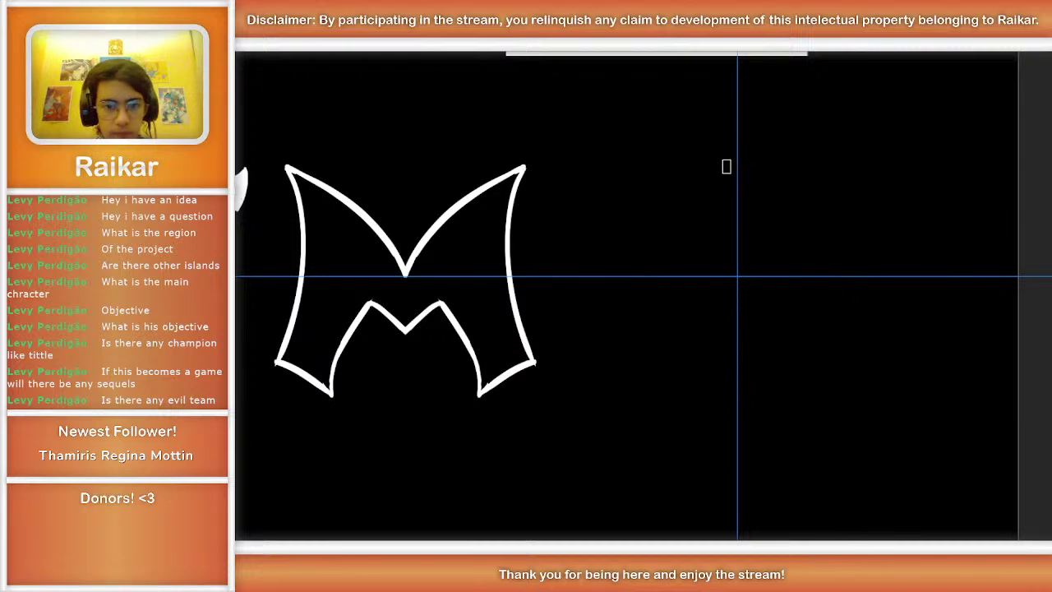
mouse_move(737, 159)
mouse_down()
mouse_move(702, 163)
mouse_move(623, 258)
mouse_move(626, 281)
mouse_move(625, 258)
mouse_move(626, 287)
mouse_up()
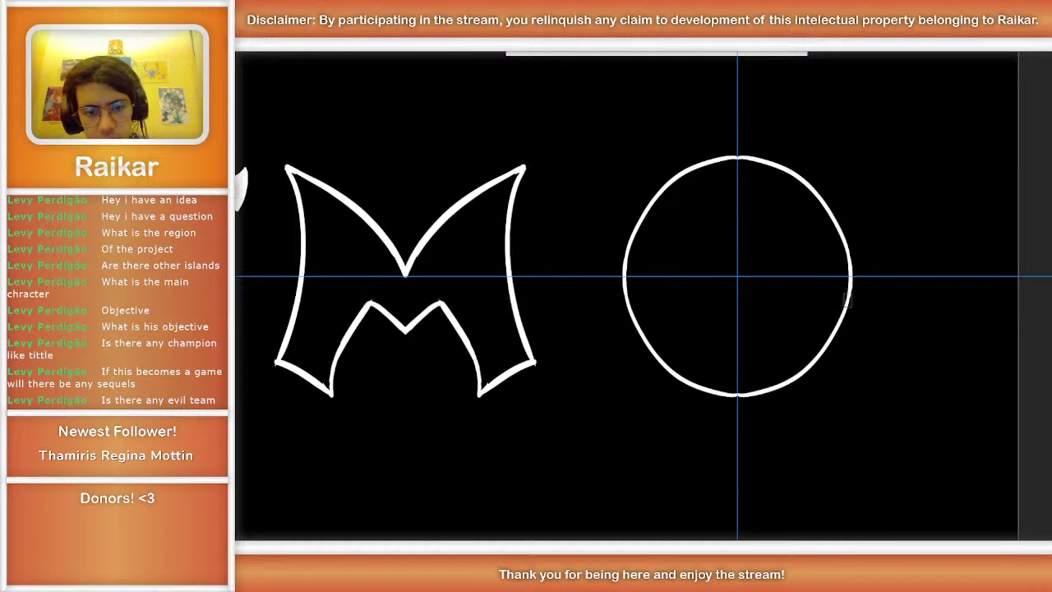
drag(746, 158, 722, 160)
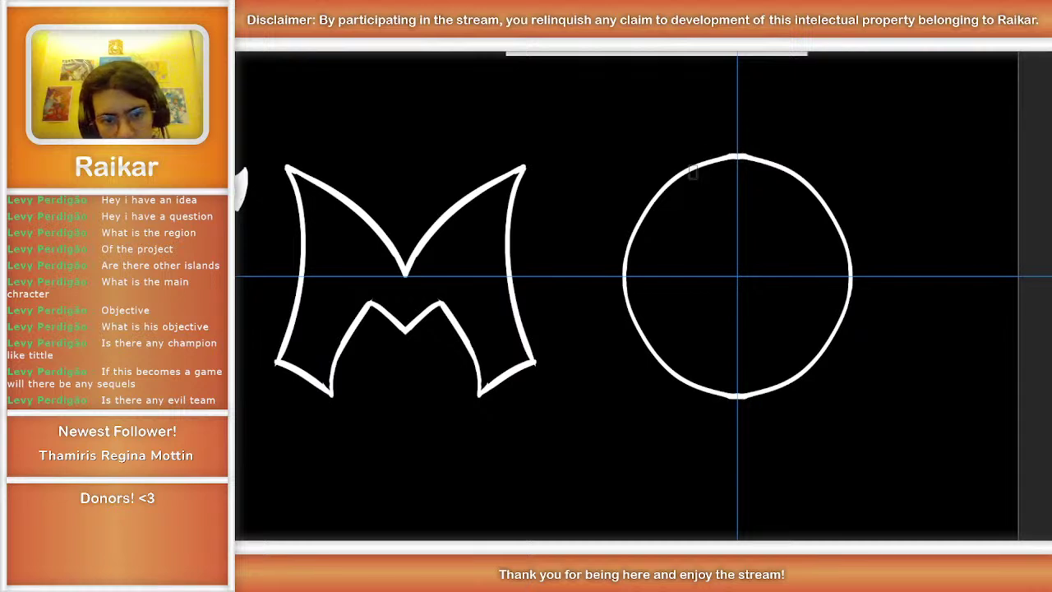
mouse_move(732, 155)
mouse_down()
mouse_move(692, 169)
mouse_move(737, 162)
mouse_move(714, 157)
mouse_move(698, 169)
mouse_move(721, 157)
mouse_up()
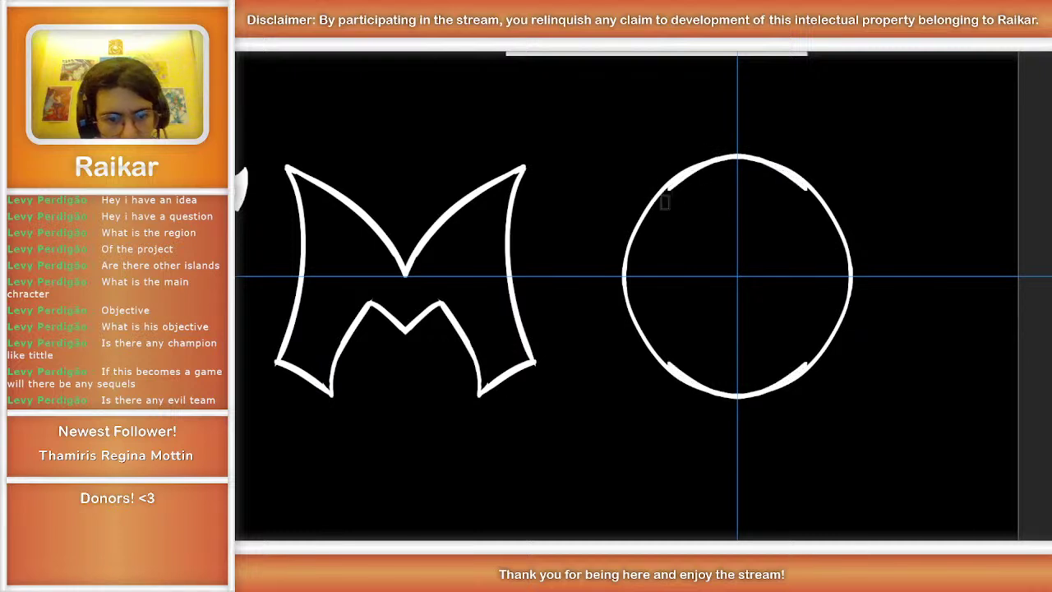
Step: Thicken the O's outline into a bold ring with mirrored brush strokes along its whole circumference
mouse_move(739, 152)
mouse_down()
mouse_move(677, 175)
mouse_move(644, 206)
mouse_move(621, 257)
mouse_move(623, 286)
mouse_move(640, 212)
mouse_move(622, 283)
mouse_up()
key(ctrl+z)
mouse_move(622, 242)
mouse_down()
mouse_move(623, 298)
mouse_move(621, 271)
mouse_move(629, 323)
mouse_move(648, 350)
mouse_move(680, 376)
mouse_move(746, 392)
mouse_up()
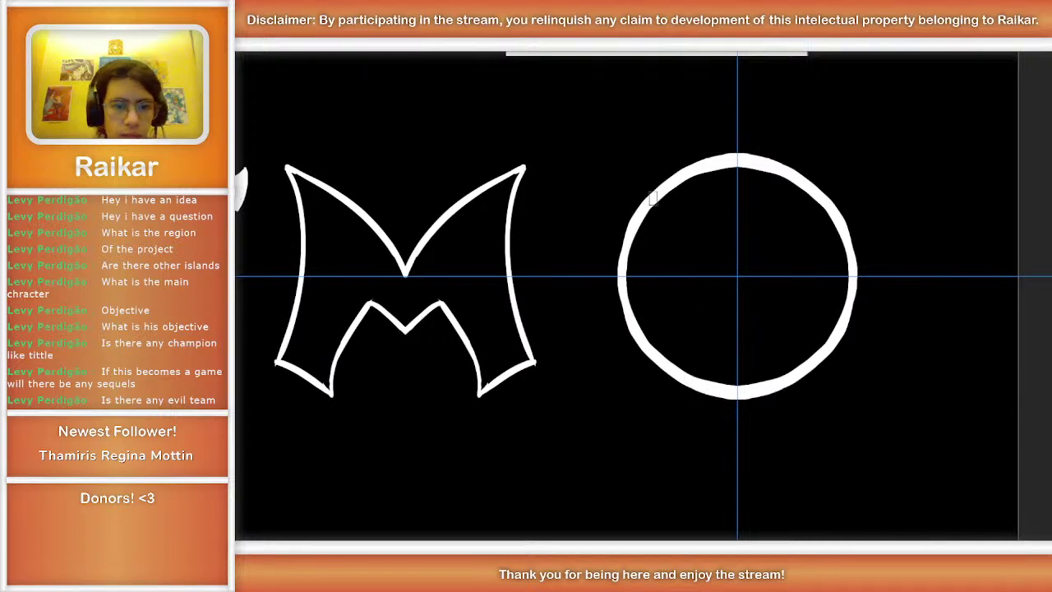
mouse_move(633, 238)
mouse_down()
mouse_move(630, 297)
mouse_move(654, 327)
mouse_up()
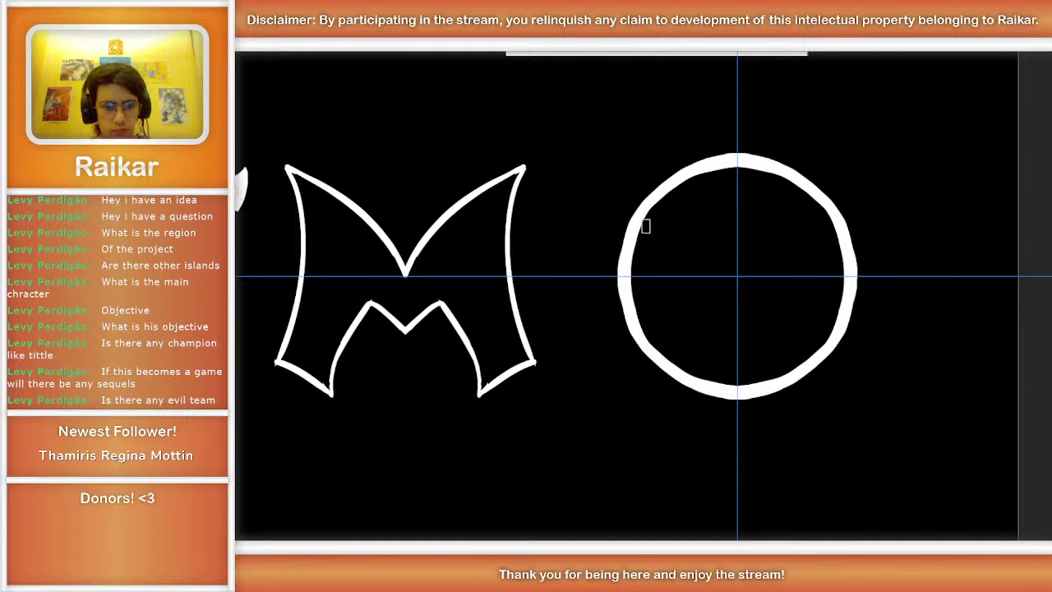
Step: Draw a small outlined diamond with inward-curving sides at the O's centre, using the mirrored brush
scroll(674, 305, down, 5)
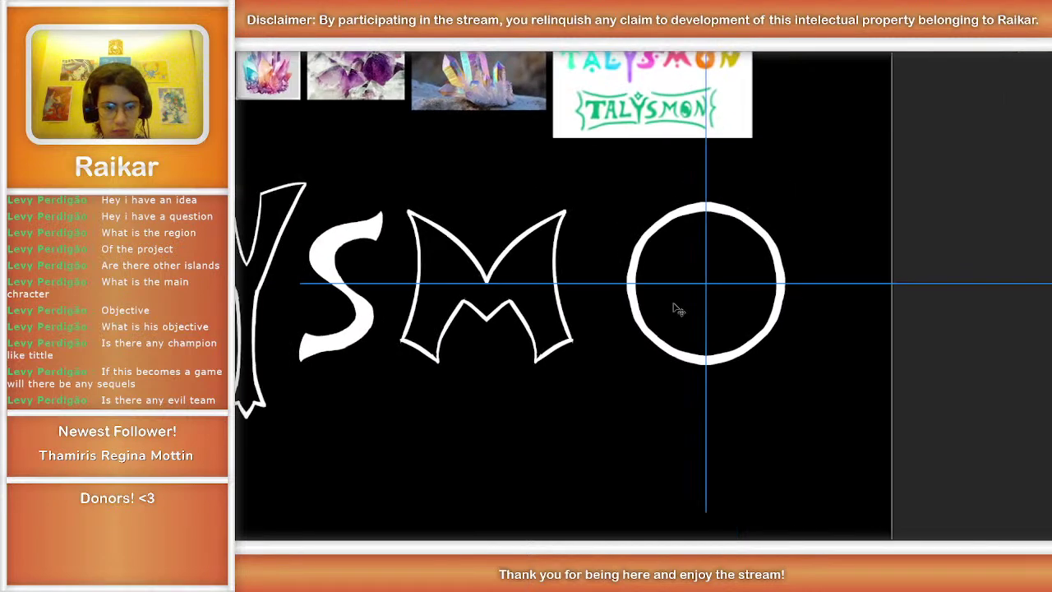
scroll(673, 304, left, 3)
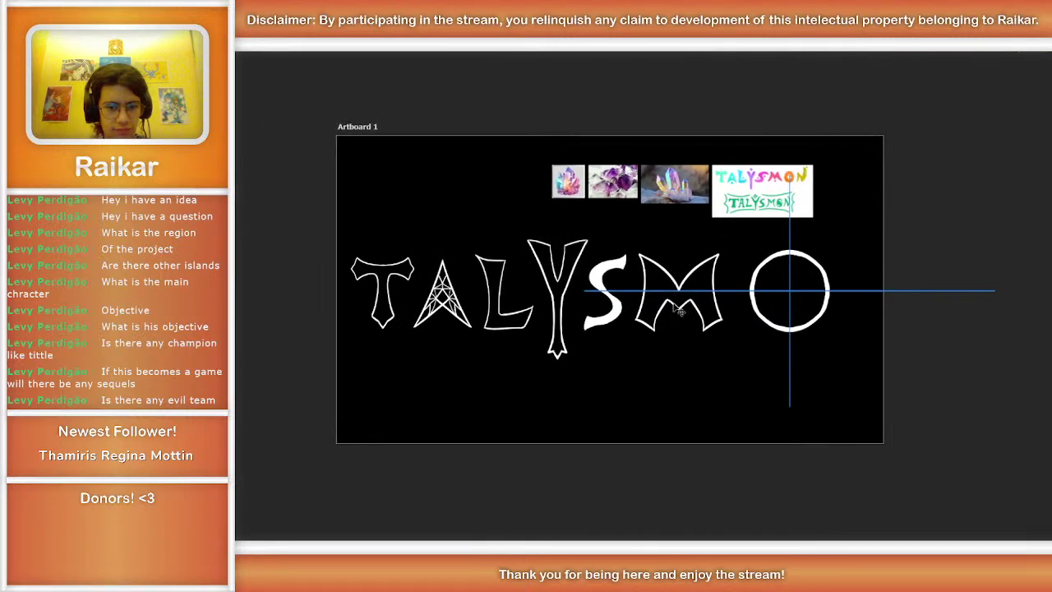
scroll(678, 311, right, 4)
scroll(678, 311, up, 1)
scroll(678, 311, up, 4)
scroll(678, 310, left, 1)
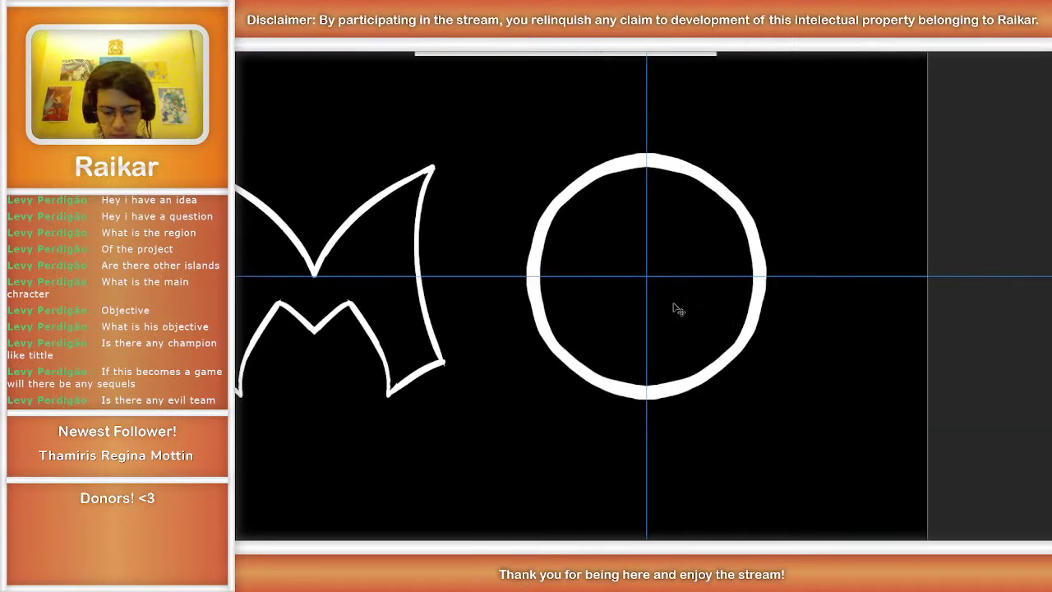
scroll(676, 307, up, 2)
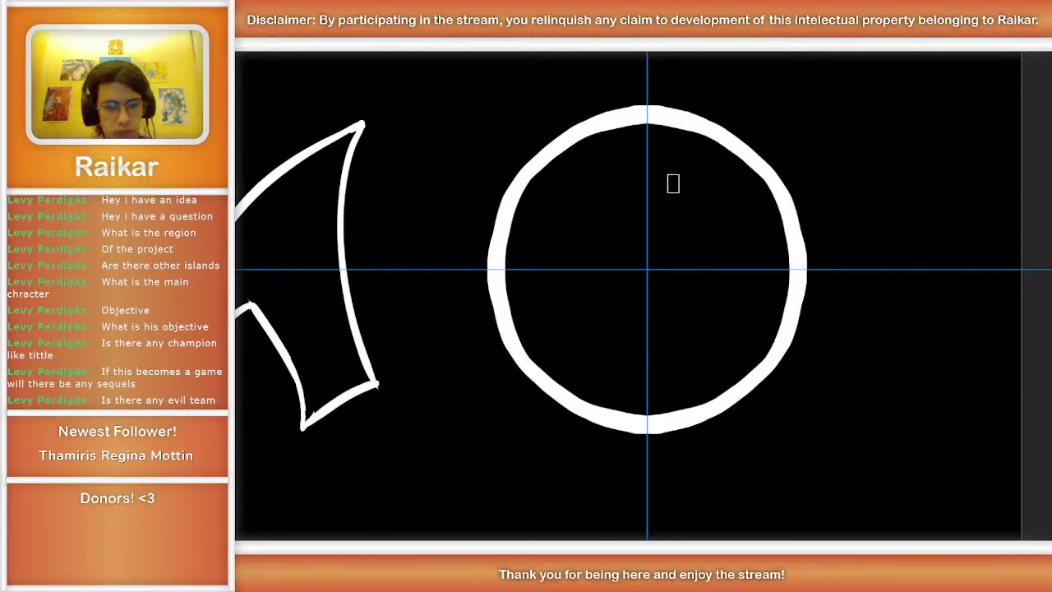
mouse_move(646, 190)
mouse_down()
mouse_move(630, 230)
mouse_move(595, 269)
mouse_up()
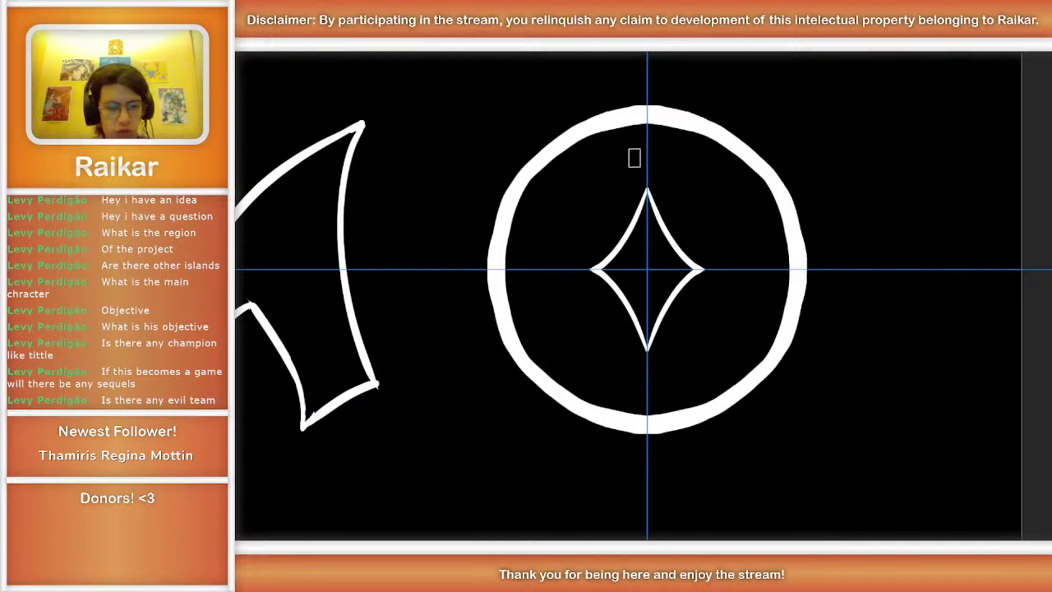
Step: Add tapered spikes pointing inward from the ring along both symmetry axes and check the O without guides beside the other letters
mouse_move(645, 122)
mouse_down()
mouse_move(648, 158)
mouse_move(645, 119)
mouse_move(638, 141)
mouse_up()
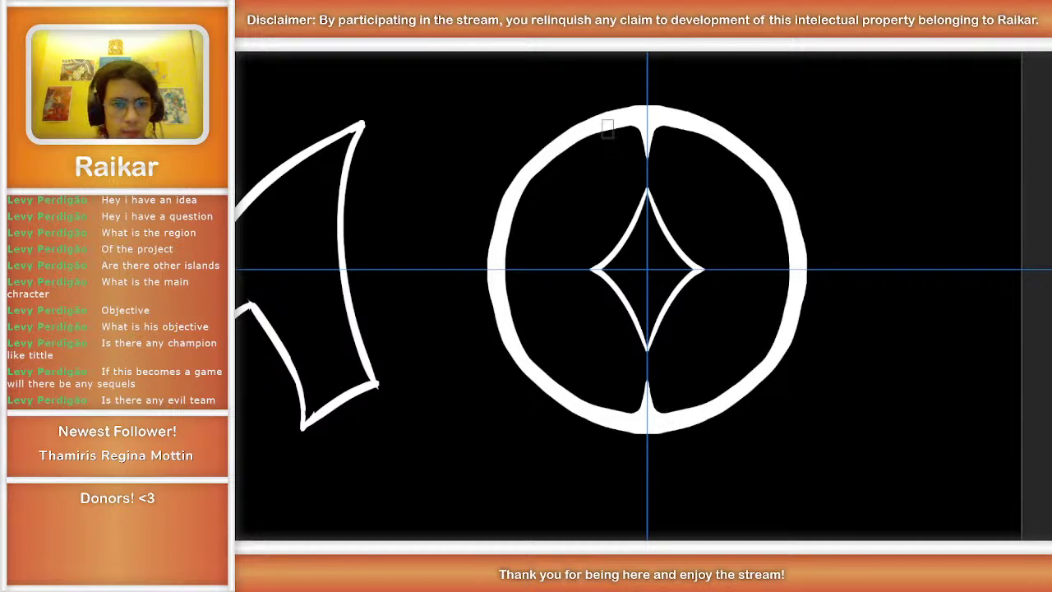
mouse_move(502, 268)
mouse_down()
mouse_move(502, 273)
mouse_move(536, 262)
mouse_move(511, 255)
mouse_move(539, 268)
mouse_move(509, 255)
mouse_up()
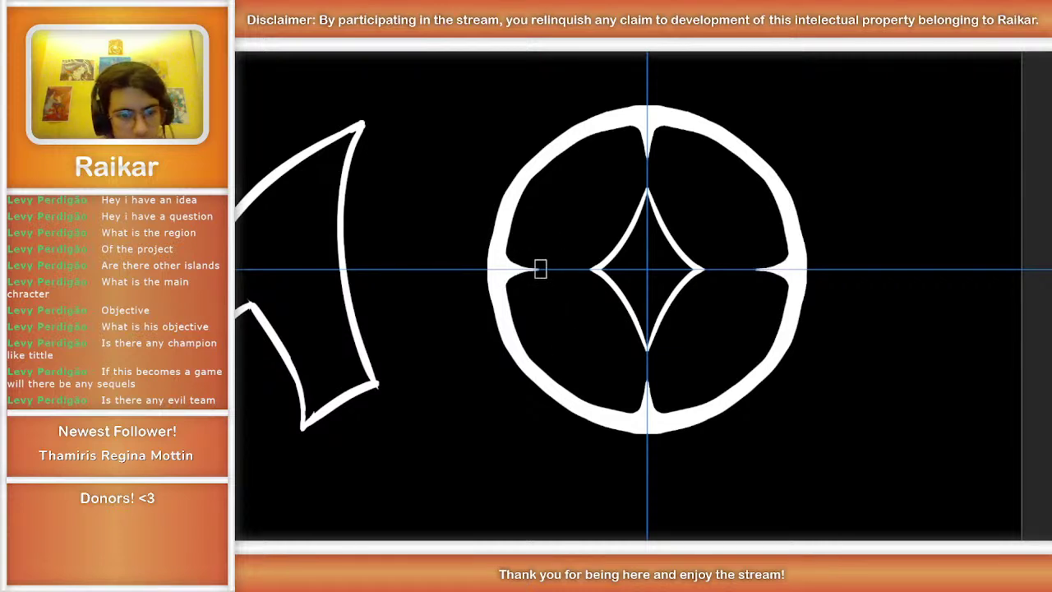
mouse_move(534, 271)
mouse_down()
mouse_move(509, 281)
mouse_move(506, 295)
mouse_move(534, 294)
mouse_move(546, 272)
mouse_move(513, 253)
mouse_move(536, 267)
mouse_up()
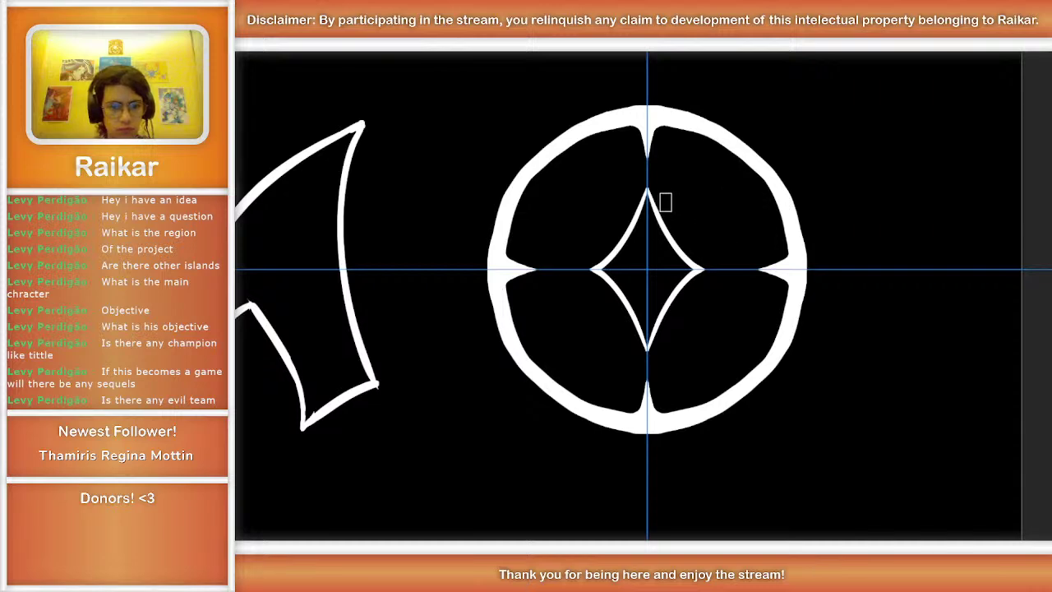
key(ctrl+h)
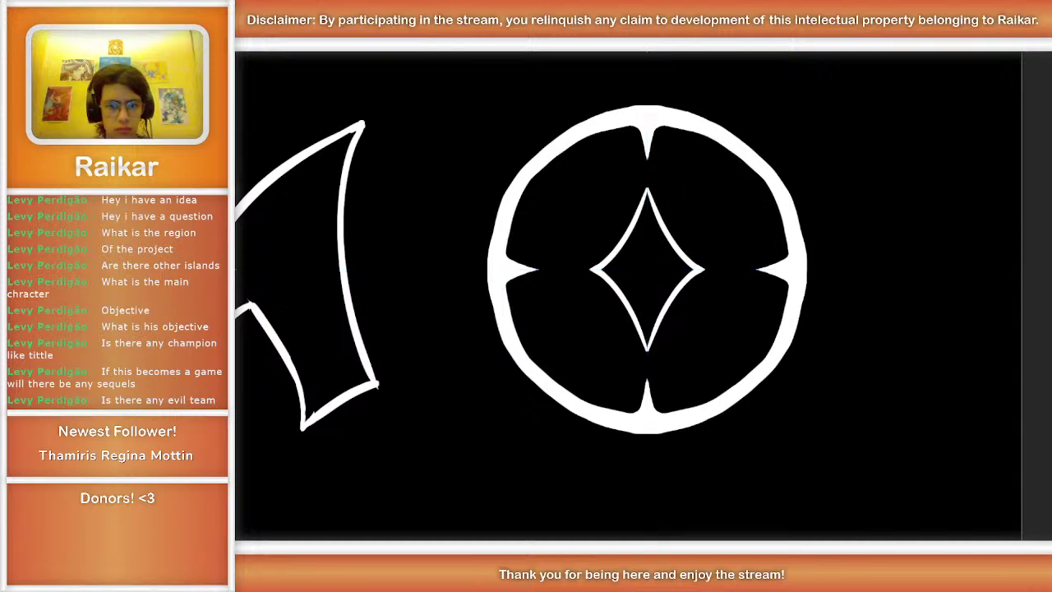
scroll(646, 295, down, 3)
scroll(509, 288, down, 2)
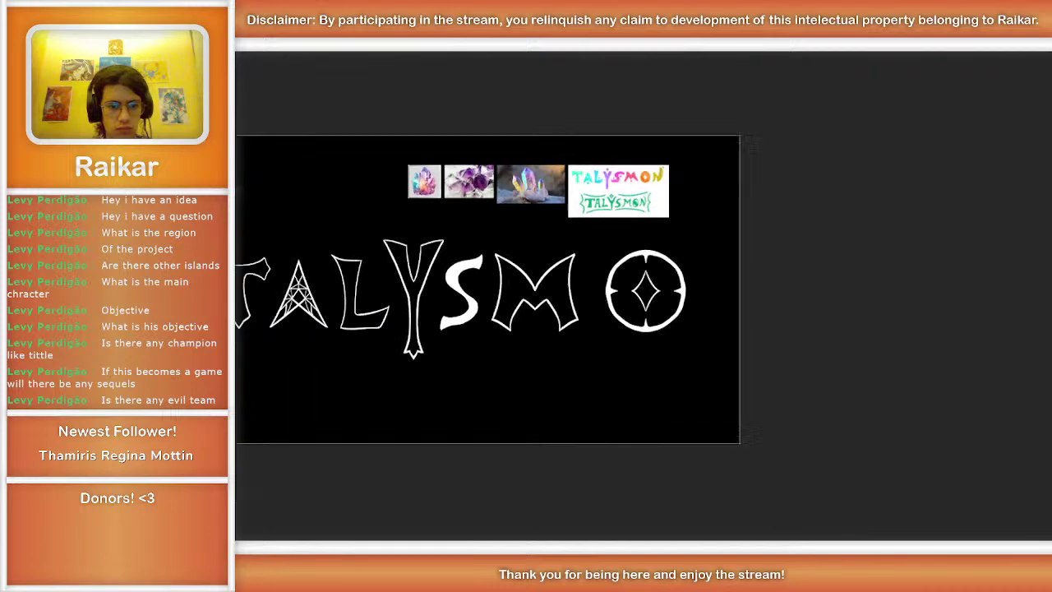
scroll(645, 288, up, 5)
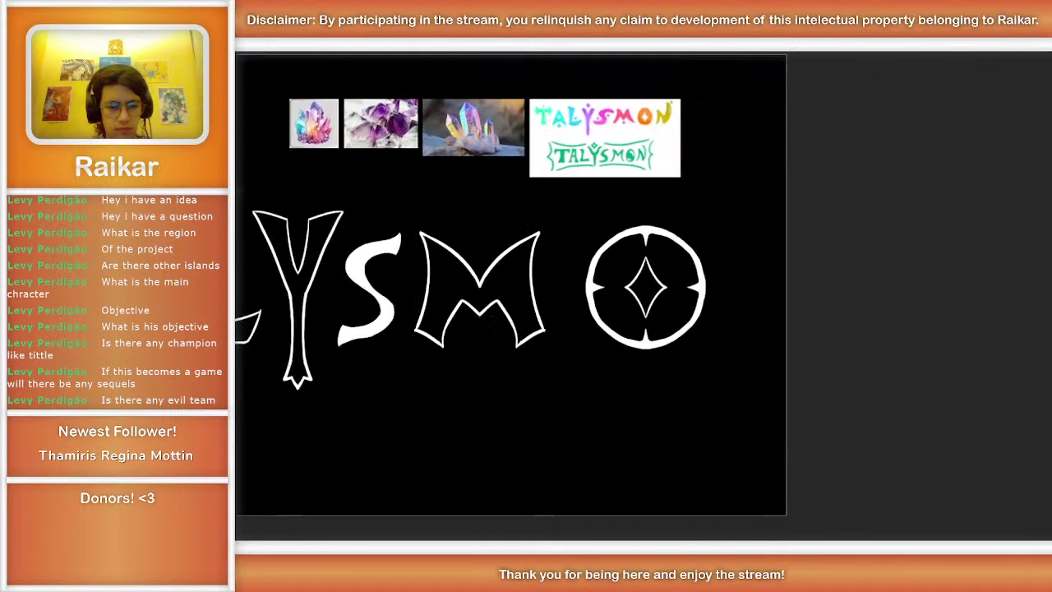
scroll(645, 288, down, 2)
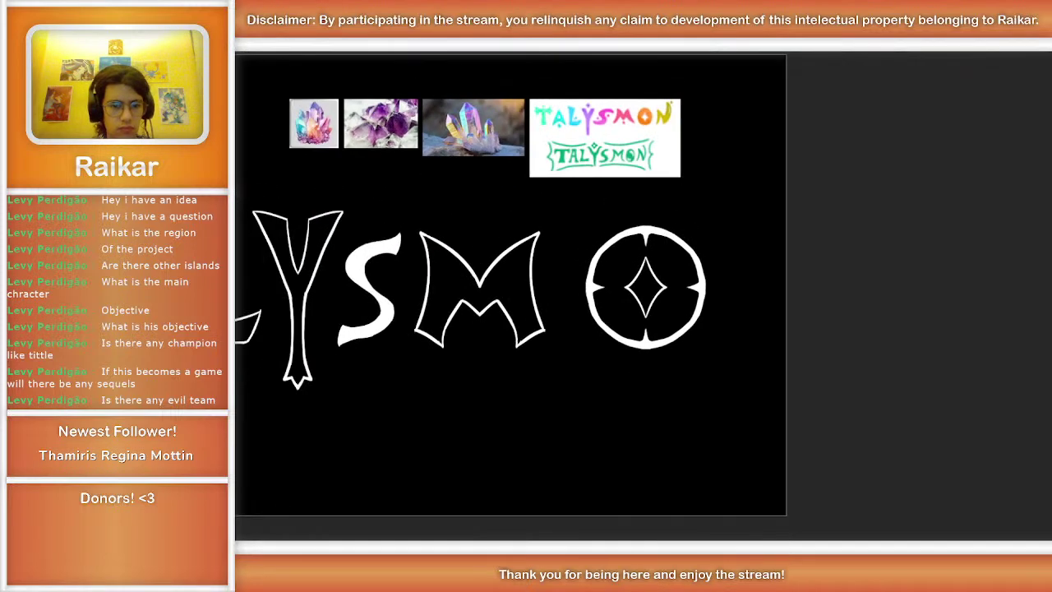
scroll(898, 140, up, 3)
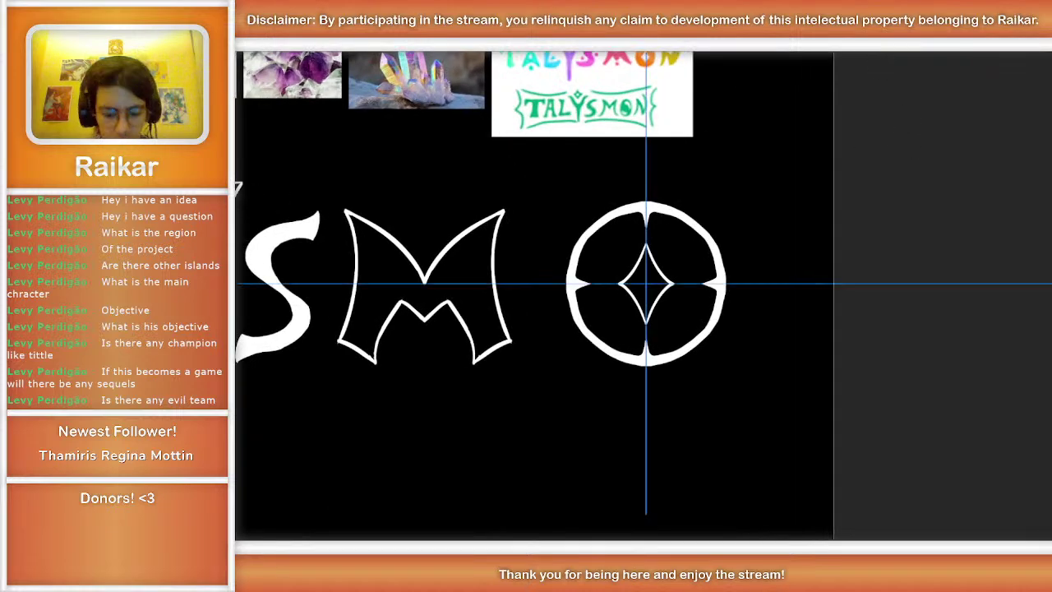
scroll(657, 334, up, 3)
click(646, 348)
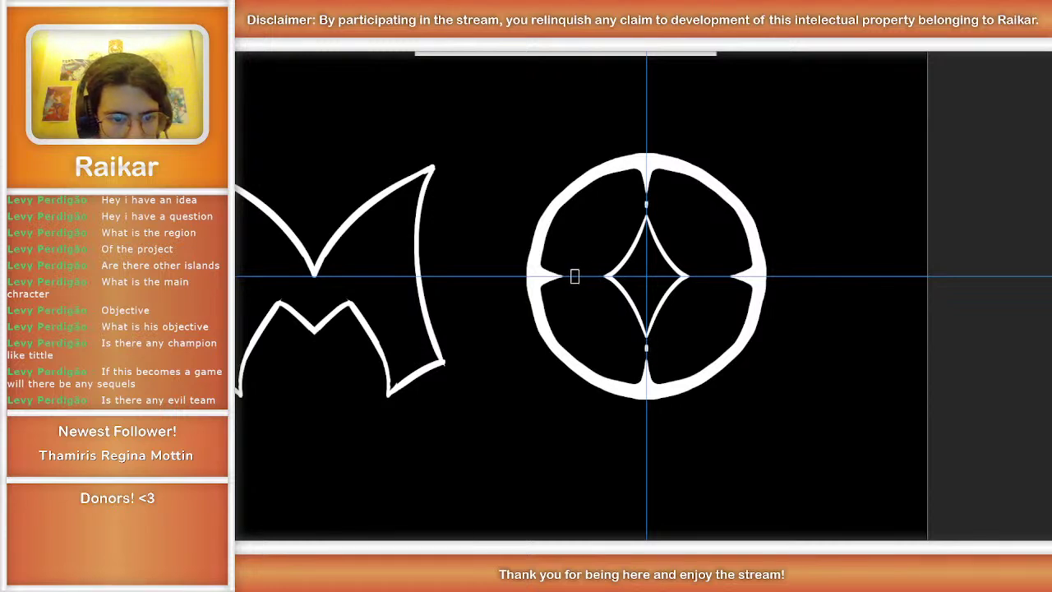
key(ctrl+z)
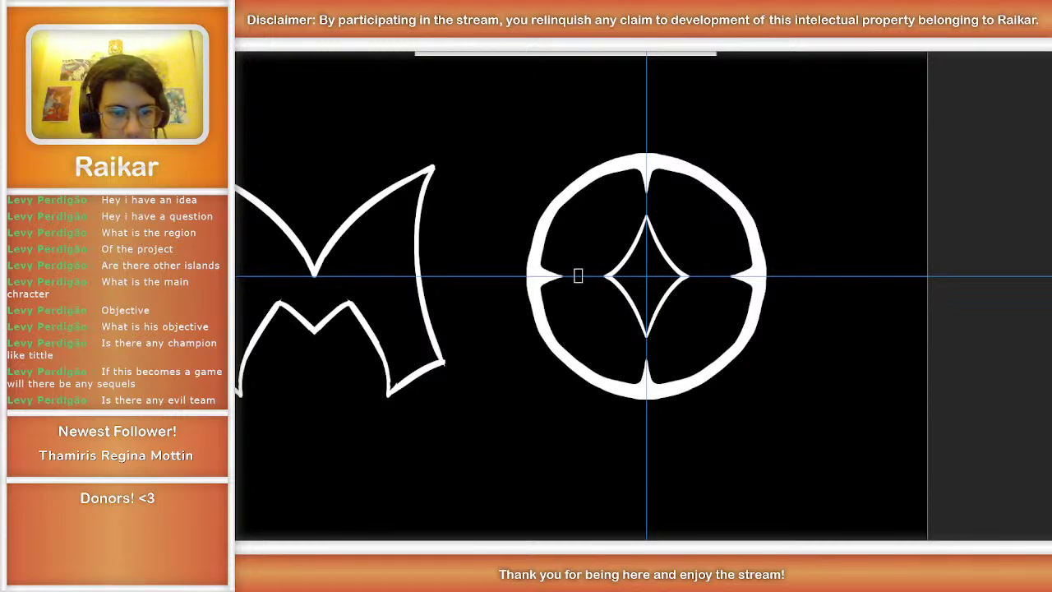
drag(574, 276, 585, 276)
key(ctrl+z)
key(ctrl+z)
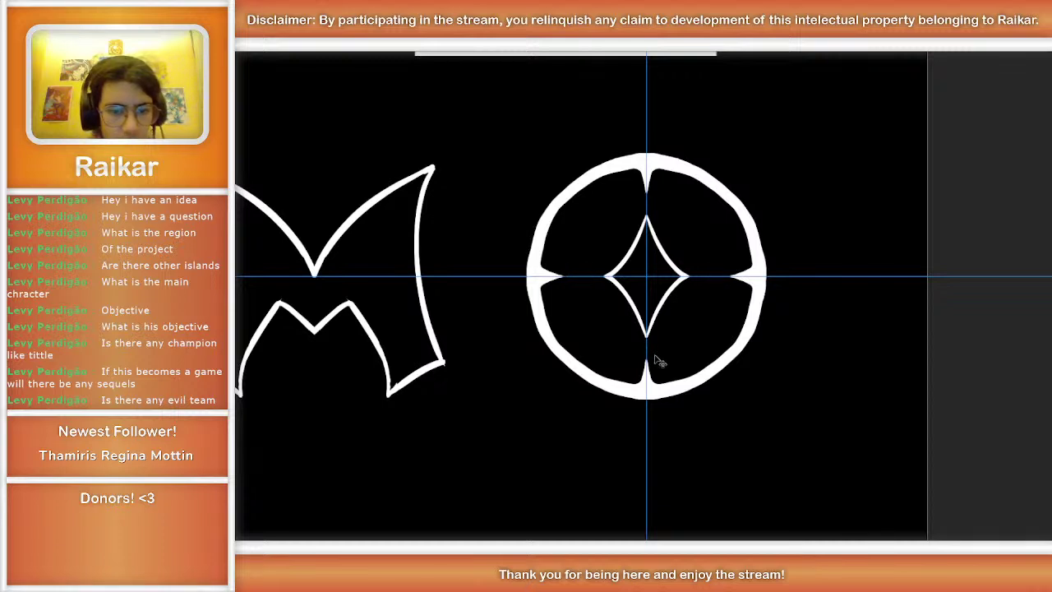
Step: Paint tiny mirrored marks between the diamond and the ring's upper and lower spikes, and hide the symmetry guides
drag(646, 343, 647, 352)
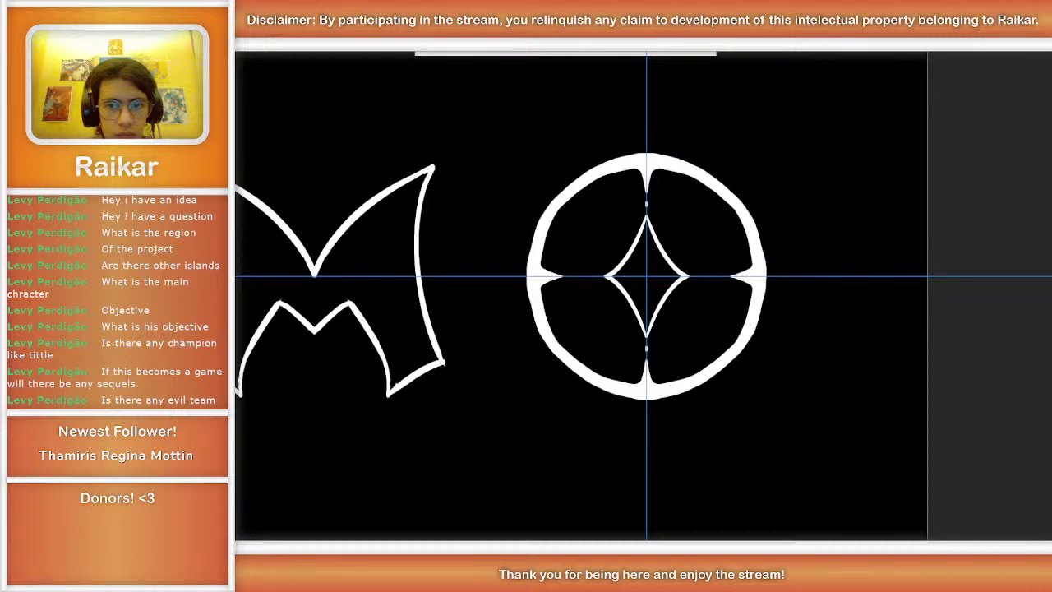
key(ctrl+h)
key(ctrl+minus)
key(ctrl+minus)
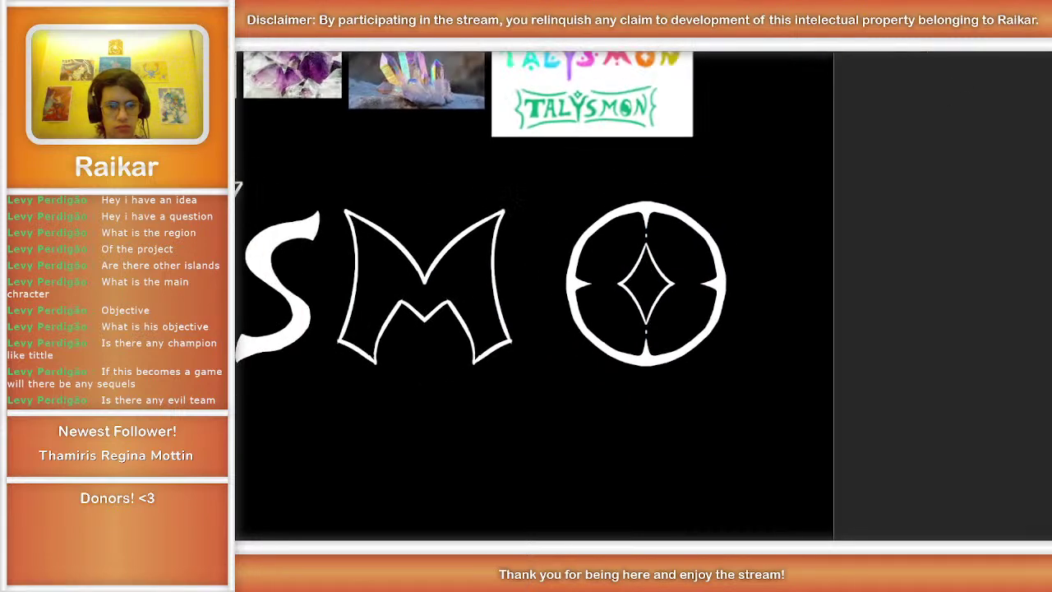
Step: Select the complete O and shift it left so it sits close beside the M
scroll(945, 62, left, 3)
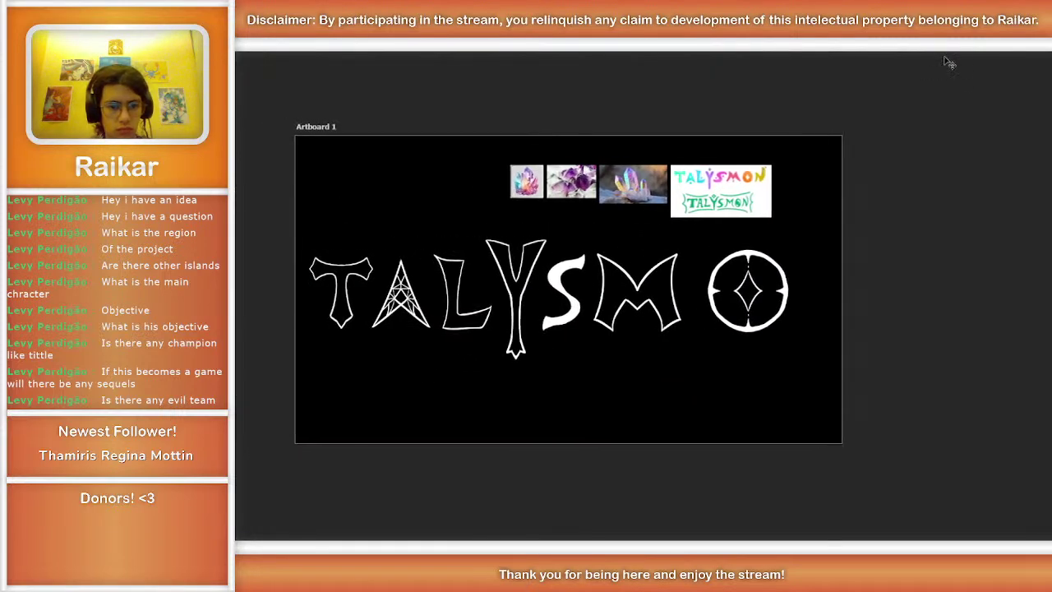
key(ctrl+a)
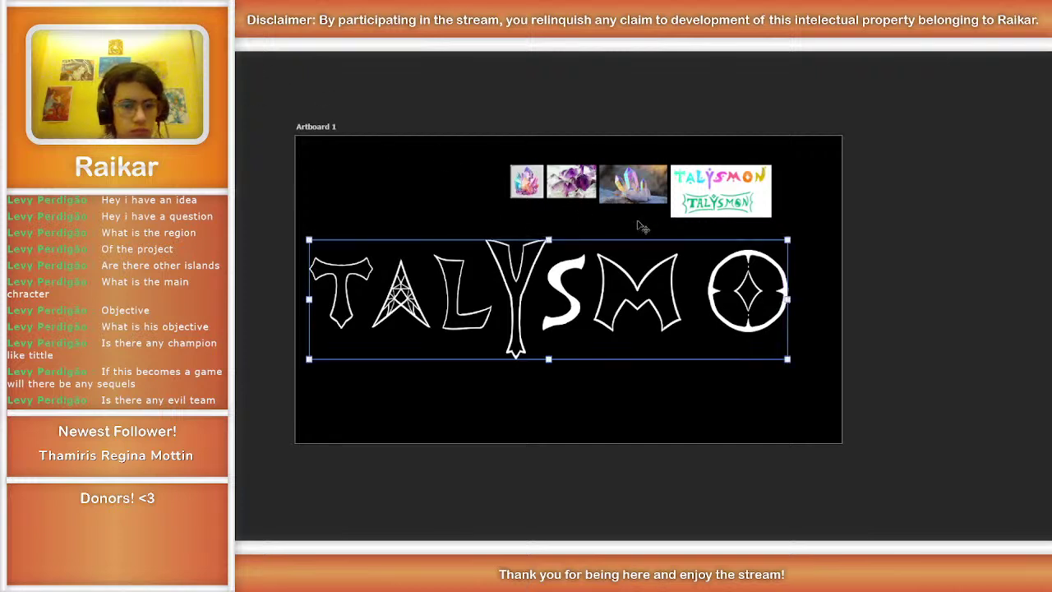
click(322, 139)
key(b)
mouse_move(734, 246)
mouse_down()
mouse_move(704, 282)
mouse_move(753, 366)
mouse_up()
mouse_move(816, 358)
mouse_down()
mouse_move(806, 256)
mouse_move(738, 236)
mouse_move(753, 267)
mouse_up()
key(Left)
key(Left)
key(Left)
key(Left)
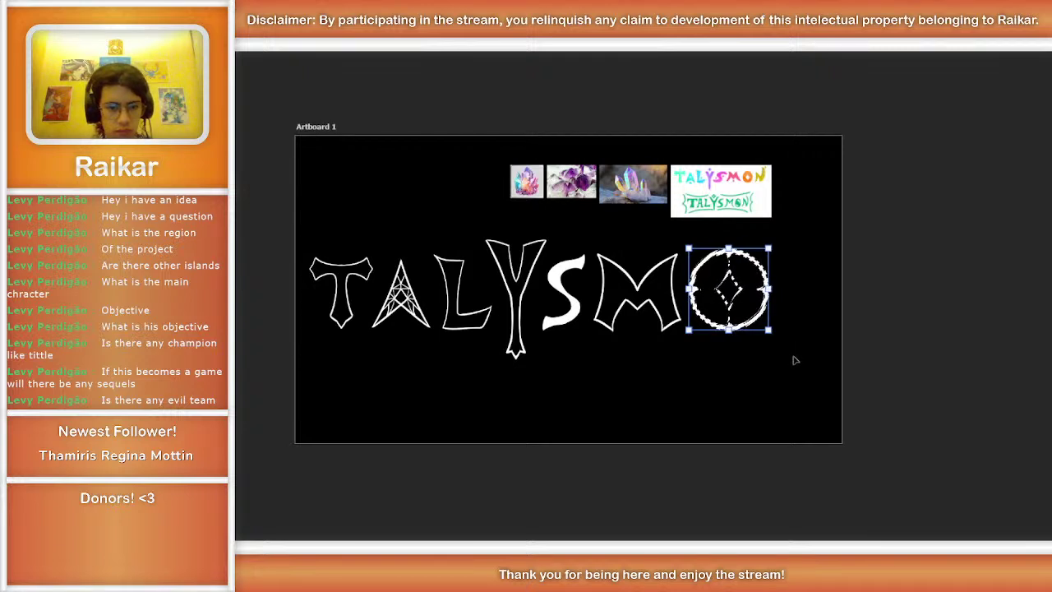
Step: Scale all the letters down together and shift the word slightly right, leaving space for the N after the O
click(634, 314)
drag(768, 300, 739, 301)
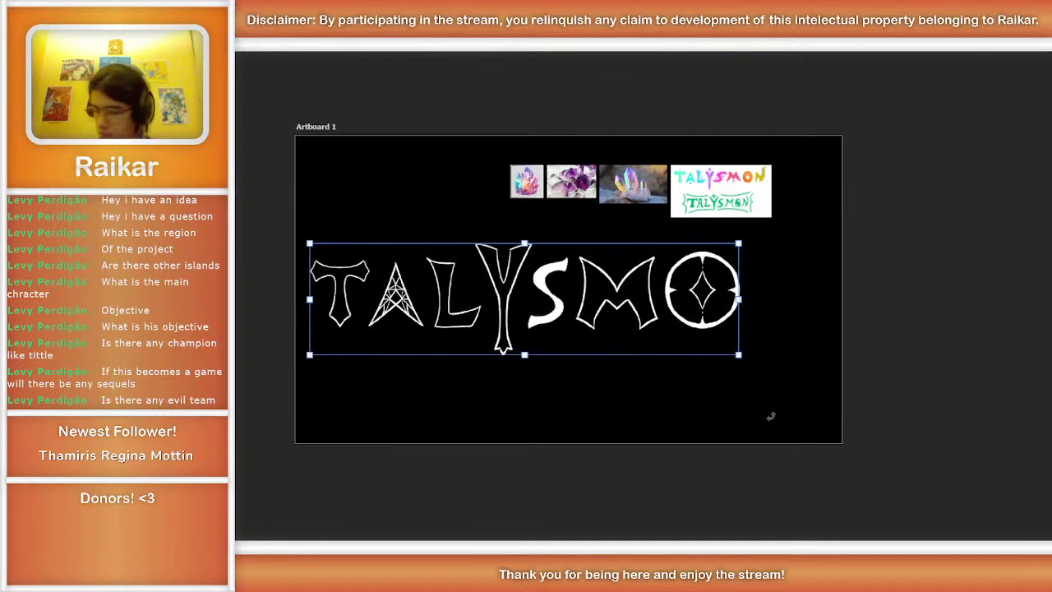
key(shift+Right)
key(Right)
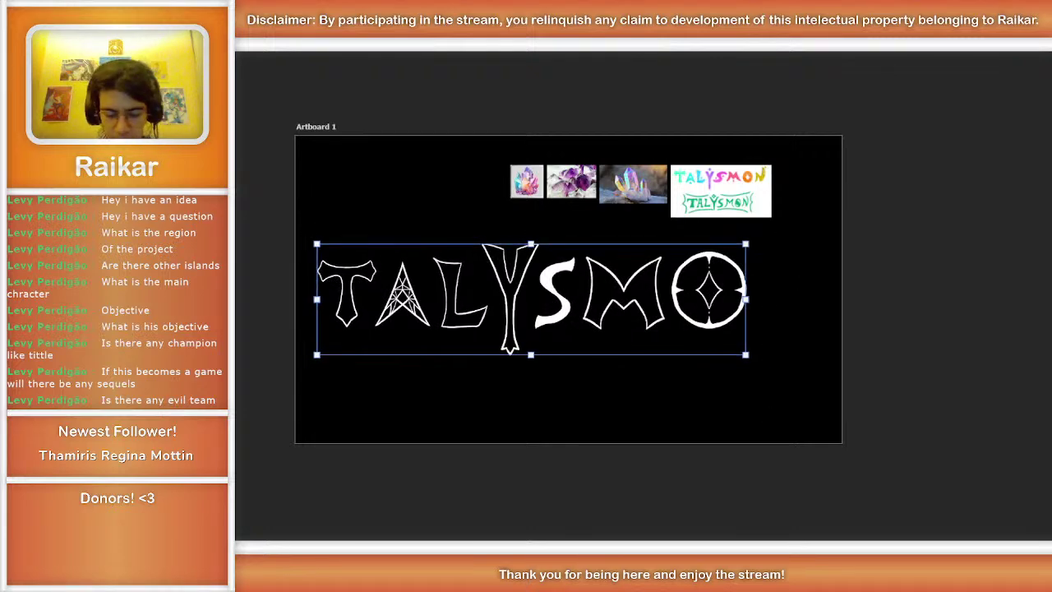
Step: Try quick freehand strokes for the N after the O and beside the reference sketch, undoing each attempt
key(ctrl+=)
scroll(840, 177, up, 1)
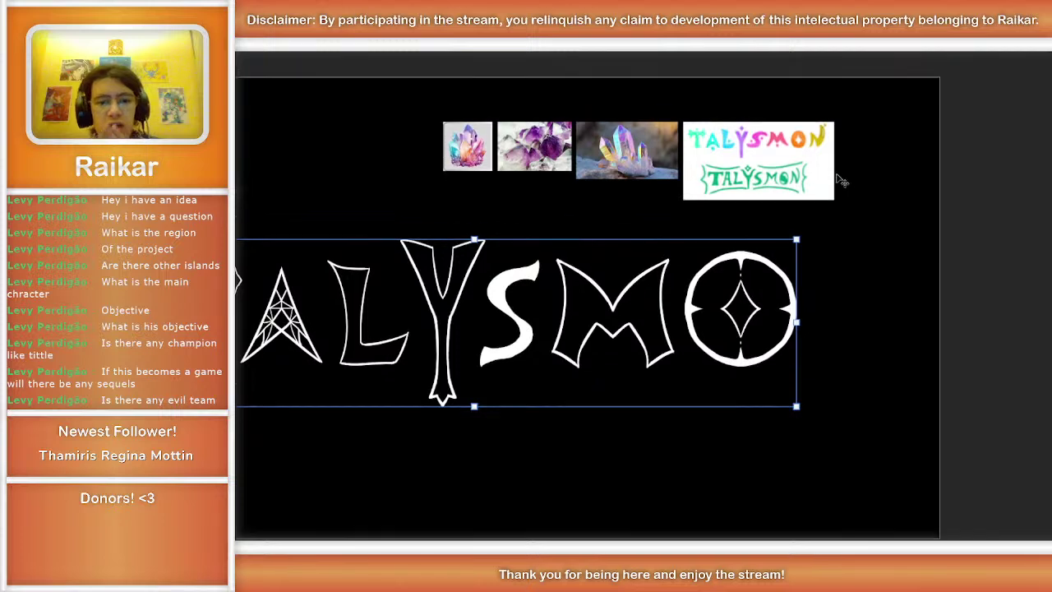
scroll(842, 180, down, 3)
scroll(839, 177, left, 2)
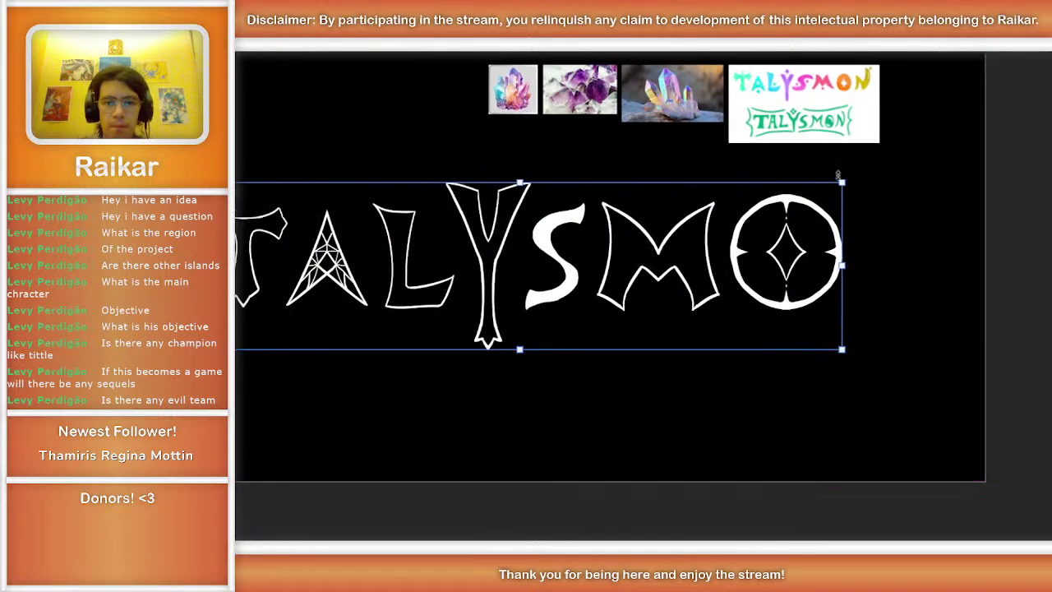
scroll(837, 175, up, 2)
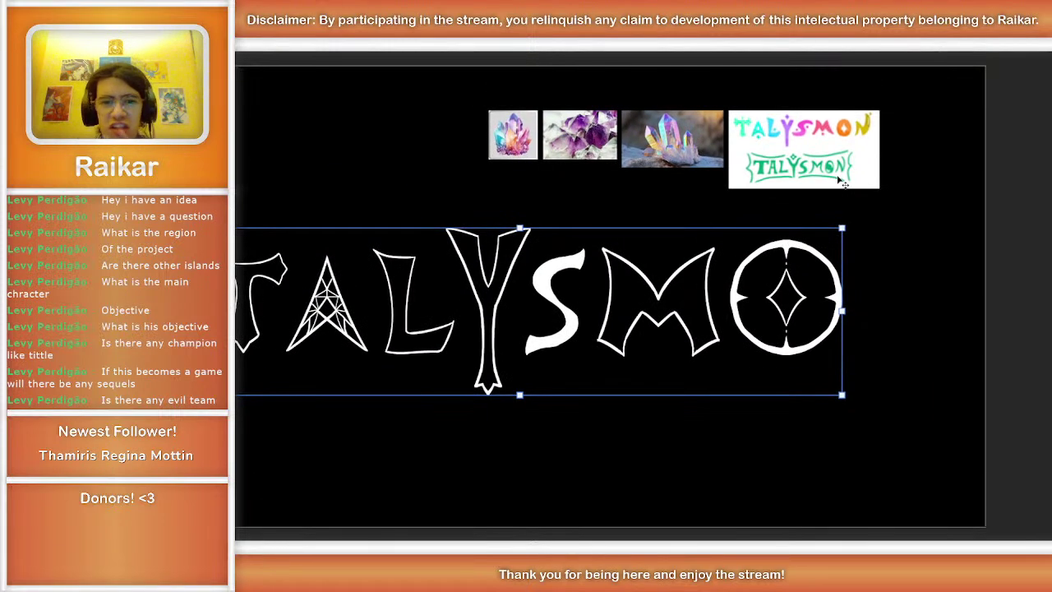
click(864, 124)
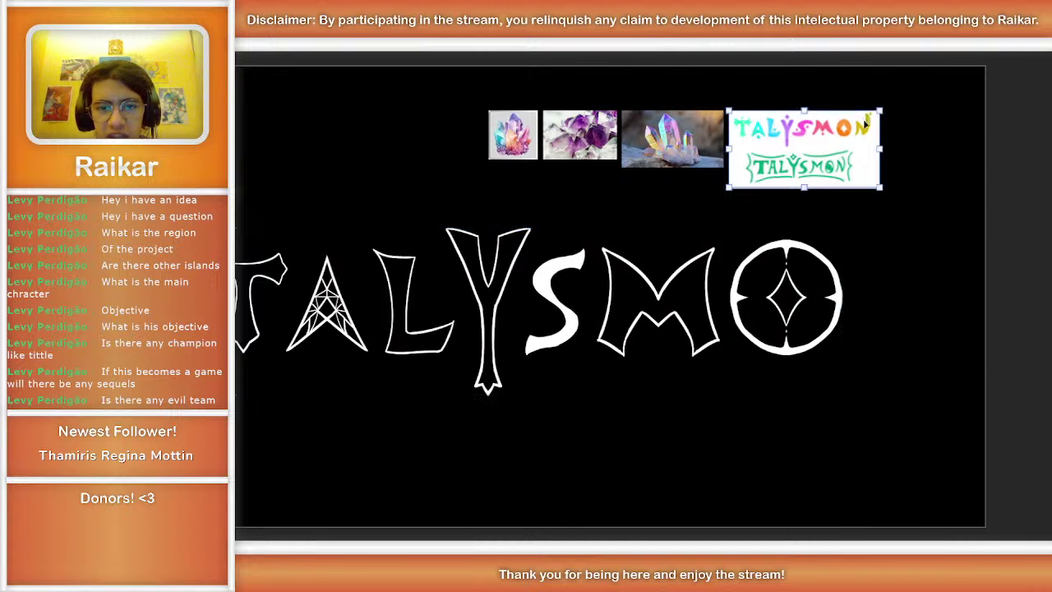
click(912, 141)
mouse_move(896, 217)
mouse_down()
mouse_move(917, 162)
mouse_move(918, 212)
mouse_move(942, 125)
mouse_move(951, 154)
mouse_move(915, 225)
mouse_move(928, 118)
mouse_move(931, 211)
mouse_up()
key(ctrl+z)
key(ctrl+z)
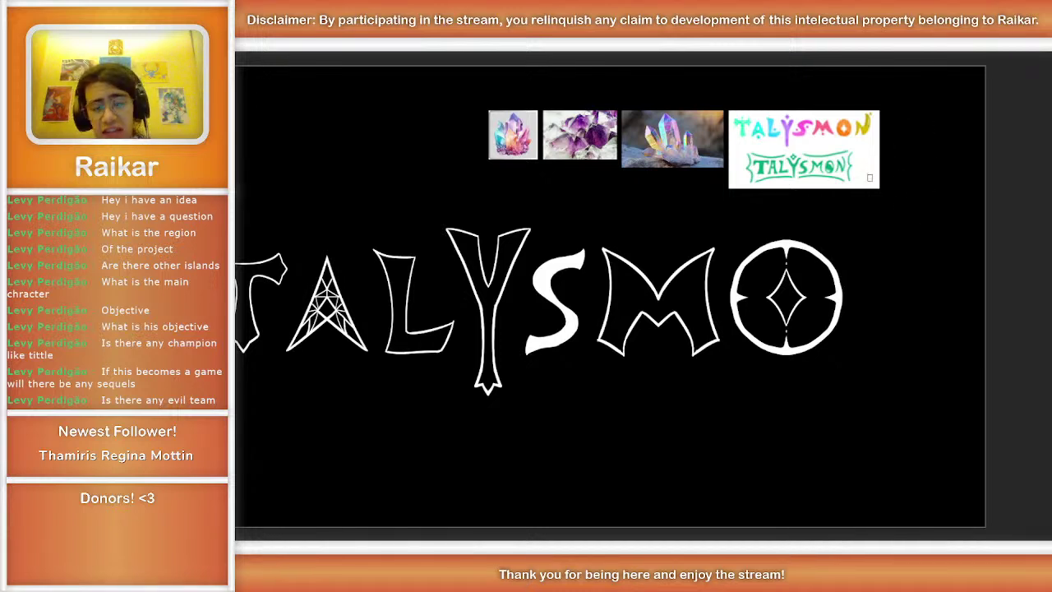
mouse_move(879, 304)
mouse_down()
mouse_move(904, 328)
mouse_move(942, 210)
mouse_up()
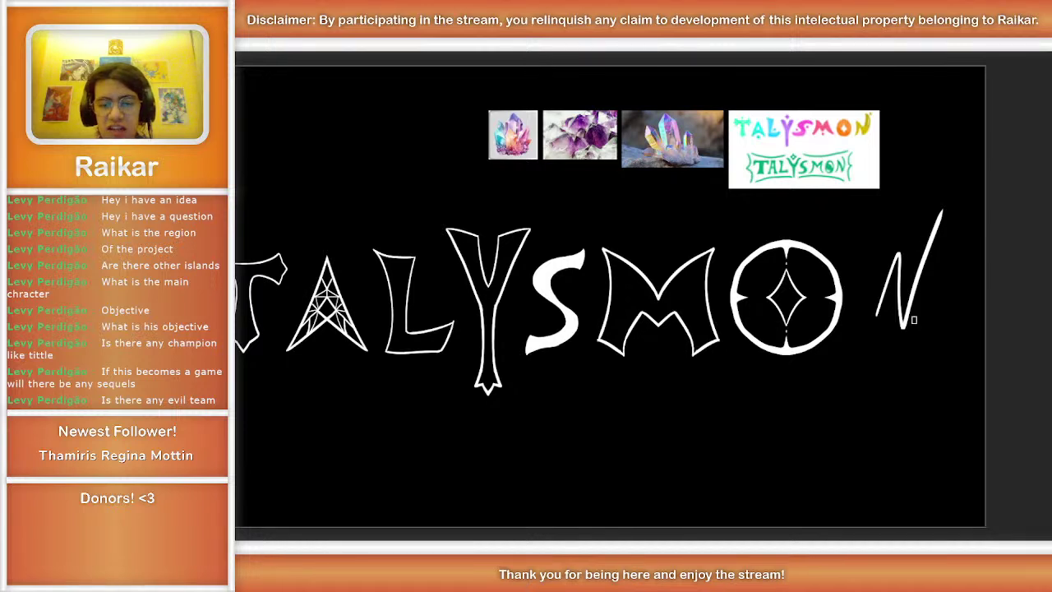
key(ctrl+z)
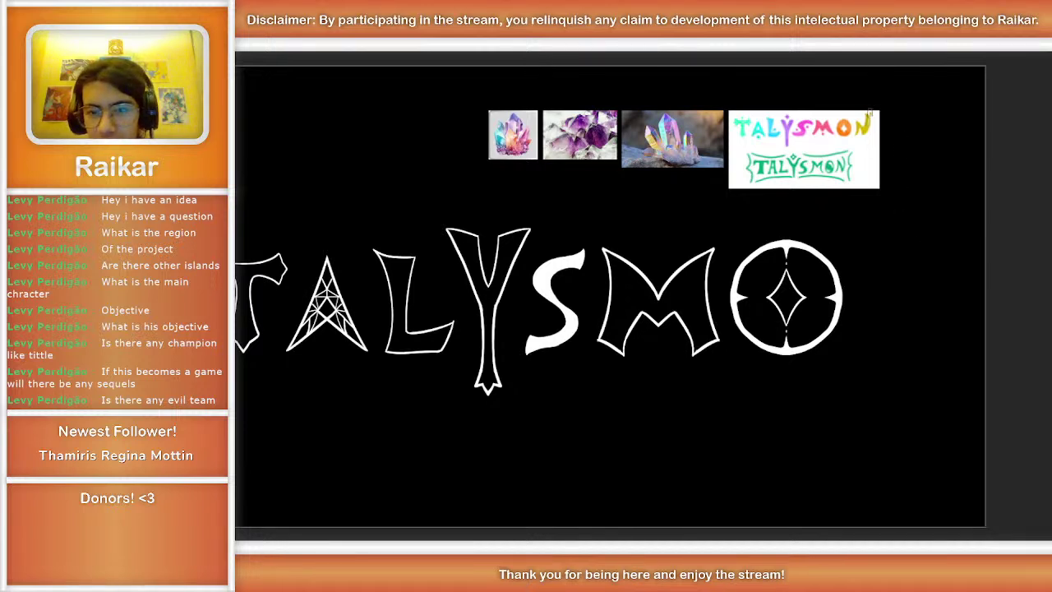
mouse_move(897, 104)
mouse_down()
mouse_move(894, 177)
mouse_move(915, 188)
mouse_move(901, 195)
mouse_up()
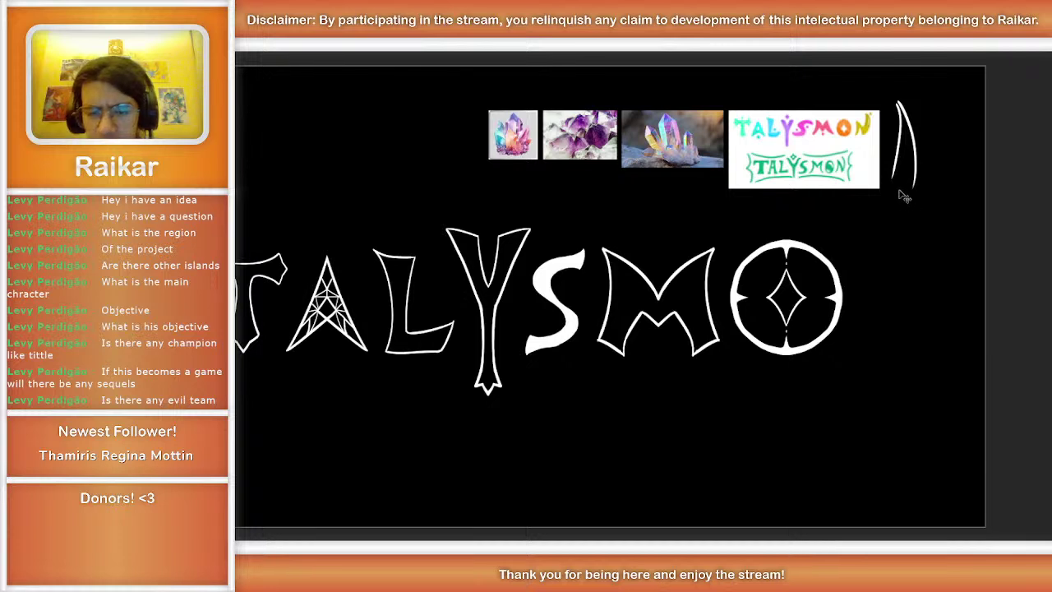
key(ctrl+z)
Step: Examine the whole word and the empty space after the O against the reference sketch for placing the N
scroll(917, 162, left, 2)
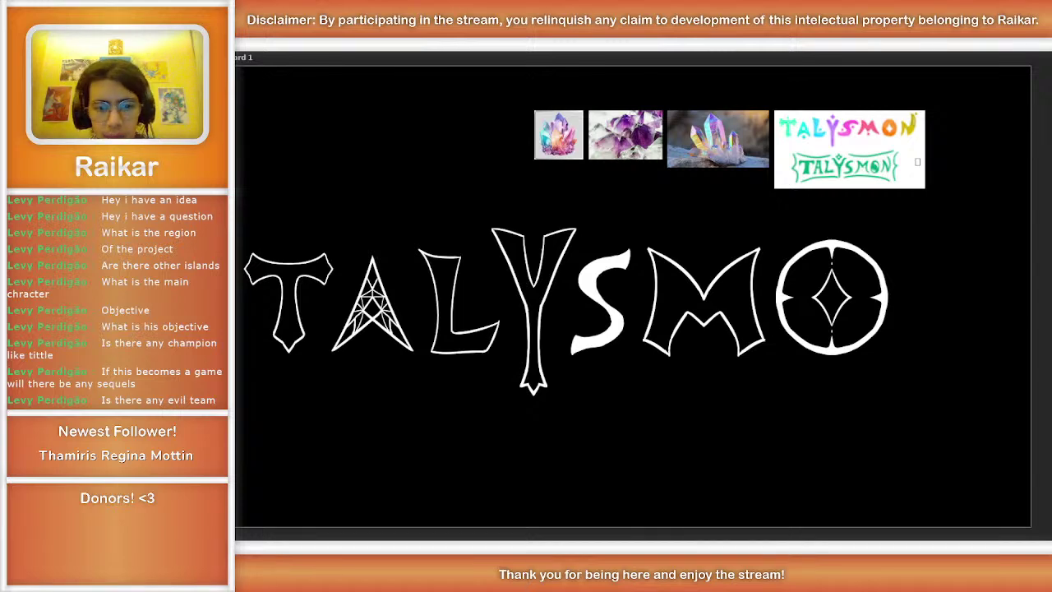
scroll(792, 340, right, 6)
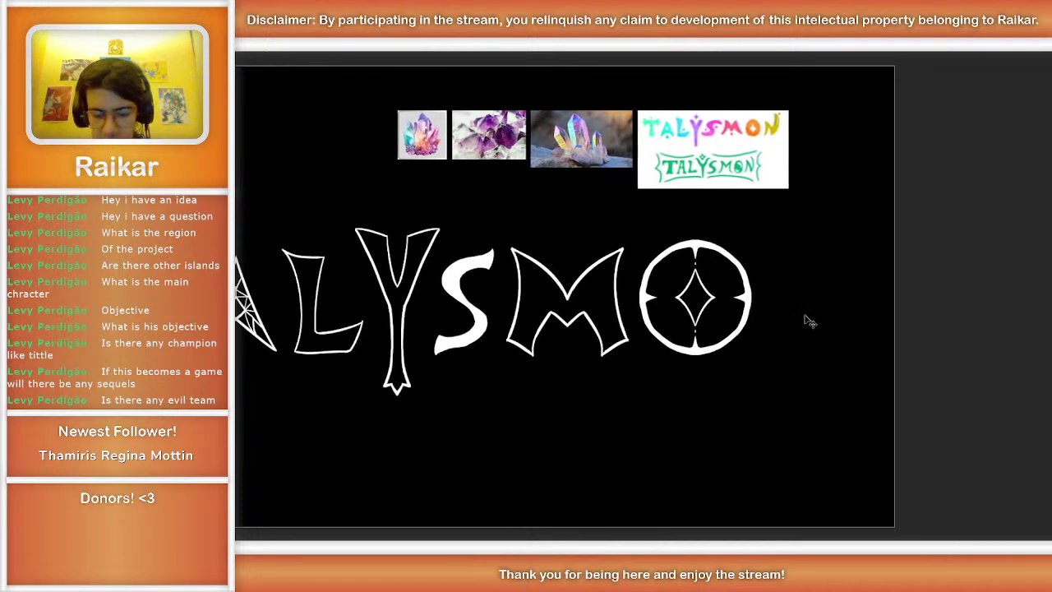
scroll(806, 317, up, 2)
scroll(797, 315, right, 3)
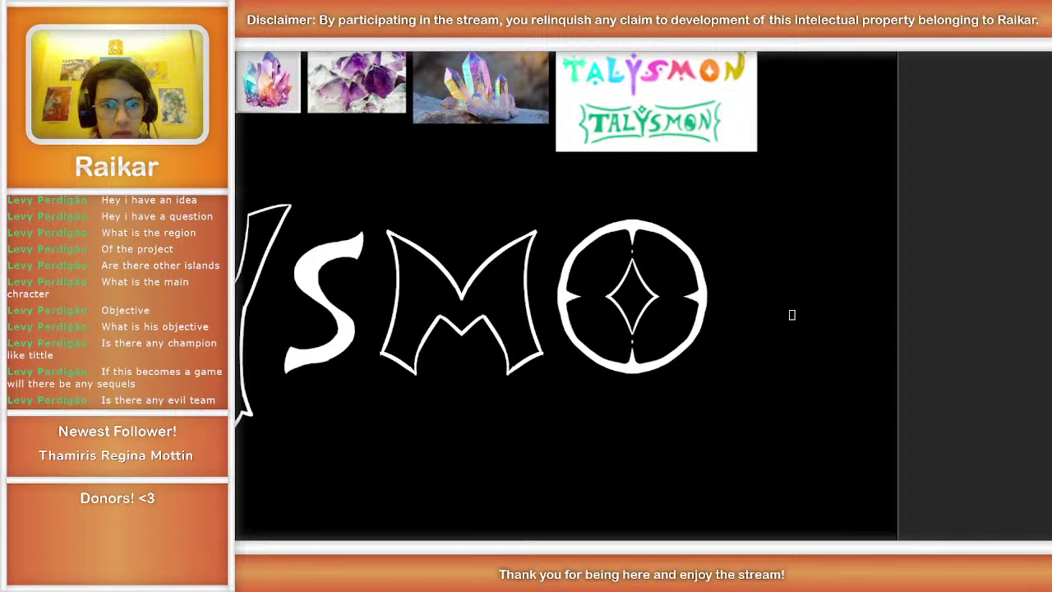
scroll(754, 245, down, 2)
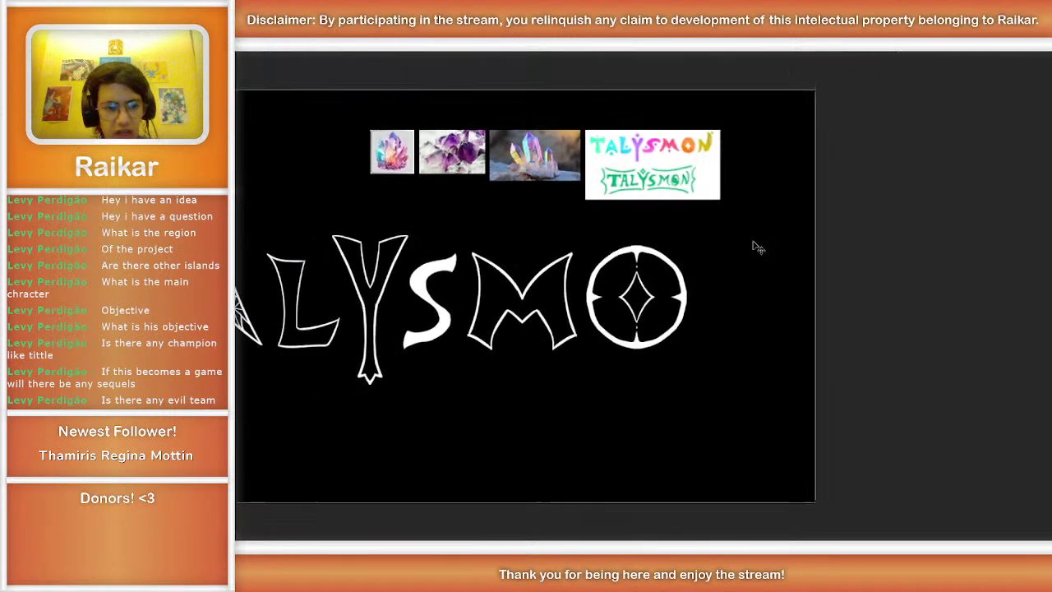
scroll(754, 245, down, 2)
scroll(748, 238, left, 2)
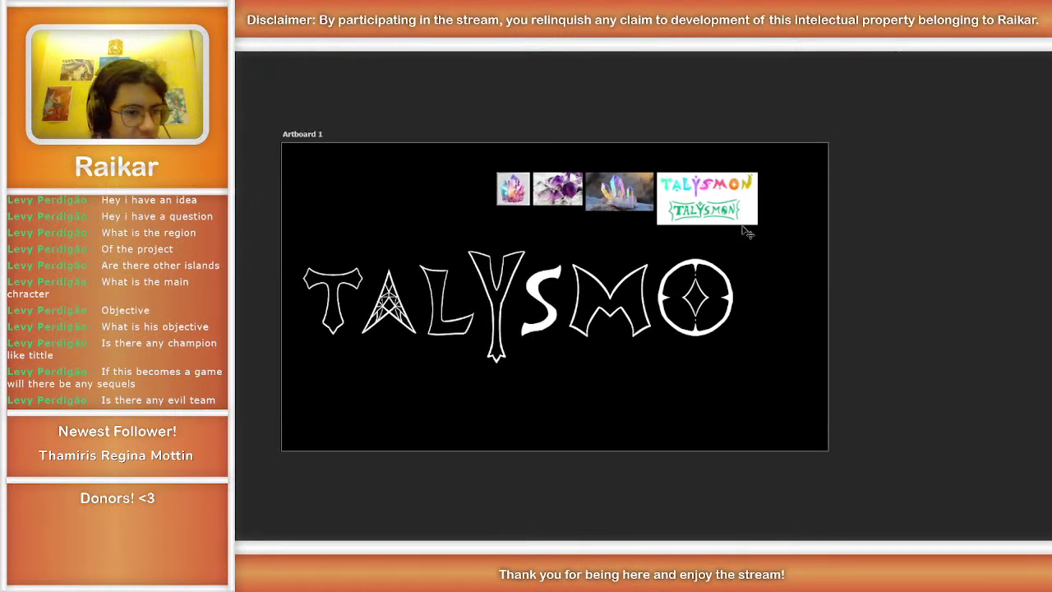
scroll(746, 232, right, 4)
scroll(746, 232, up, 2)
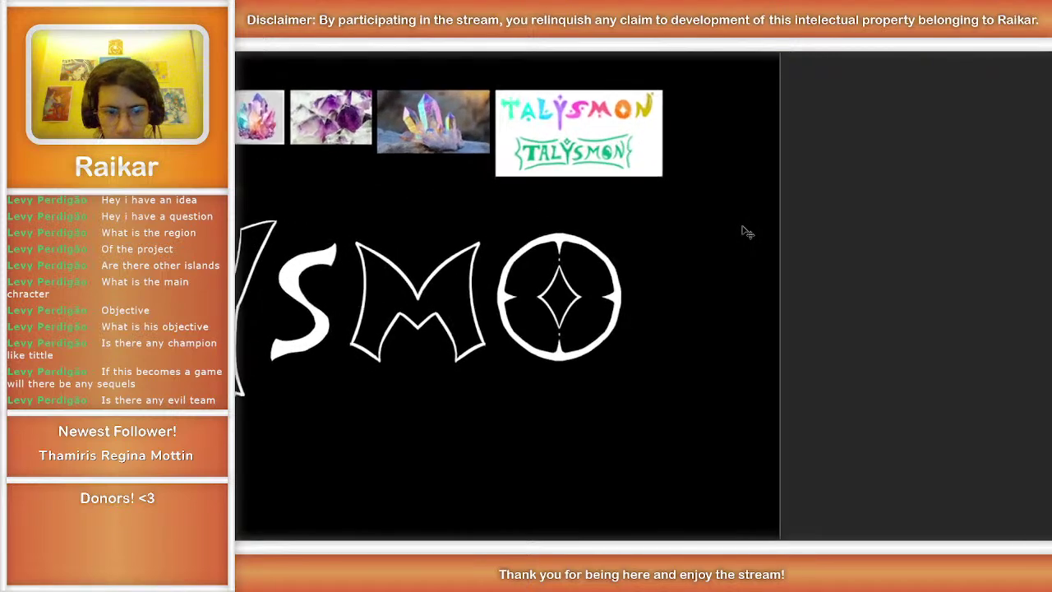
scroll(750, 243, up, 1)
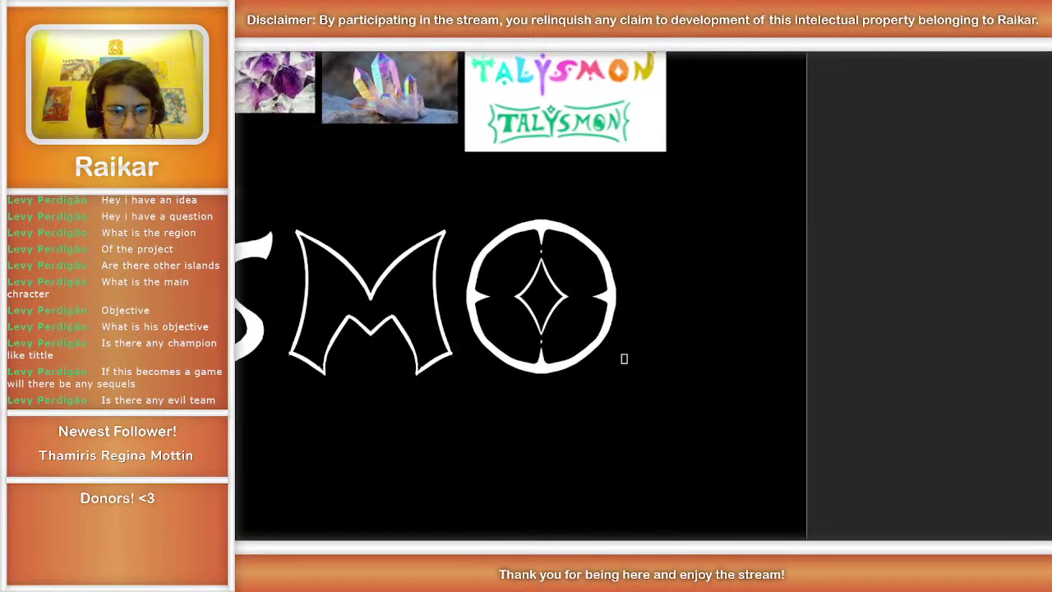
Step: Draw the N's outer left edge as a curve echoing the O's side, with short curved caps at its upper and lower ends
mouse_move(625, 358)
mouse_down()
mouse_move(642, 319)
mouse_move(618, 210)
mouse_move(644, 345)
mouse_move(621, 376)
mouse_up()
key(ctrl+z)
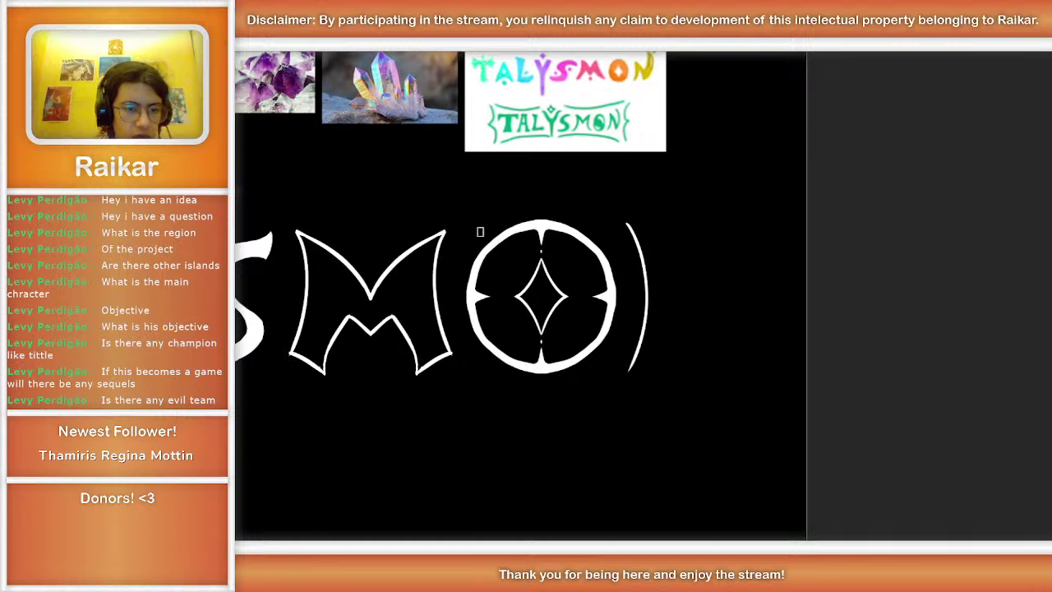
mouse_move(456, 220)
mouse_down()
mouse_move(446, 261)
mouse_move(474, 369)
mouse_up()
key(ctrl+z)
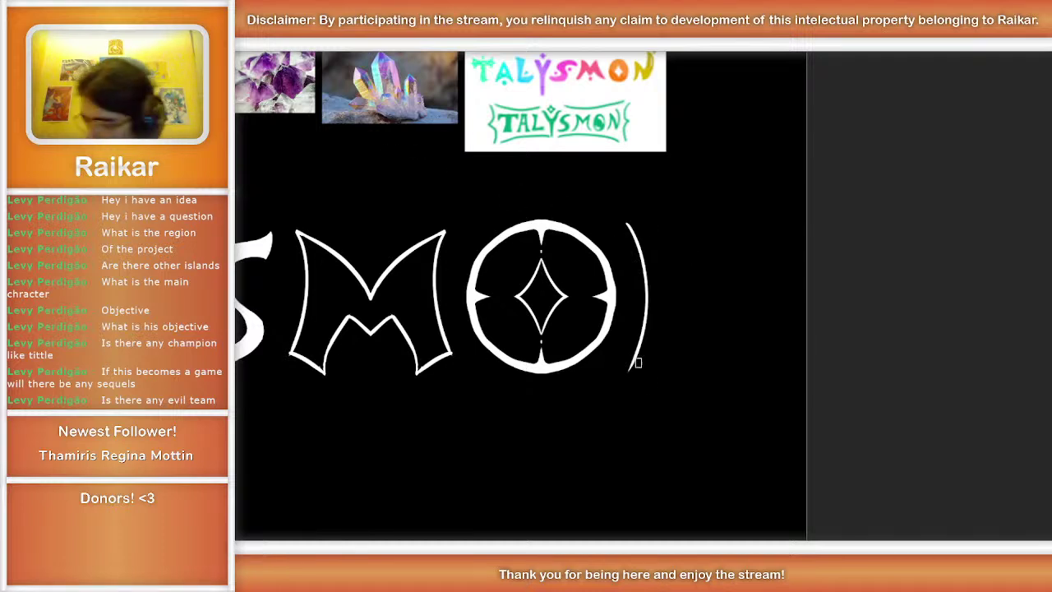
drag(633, 372, 678, 378)
key(ctrl+z)
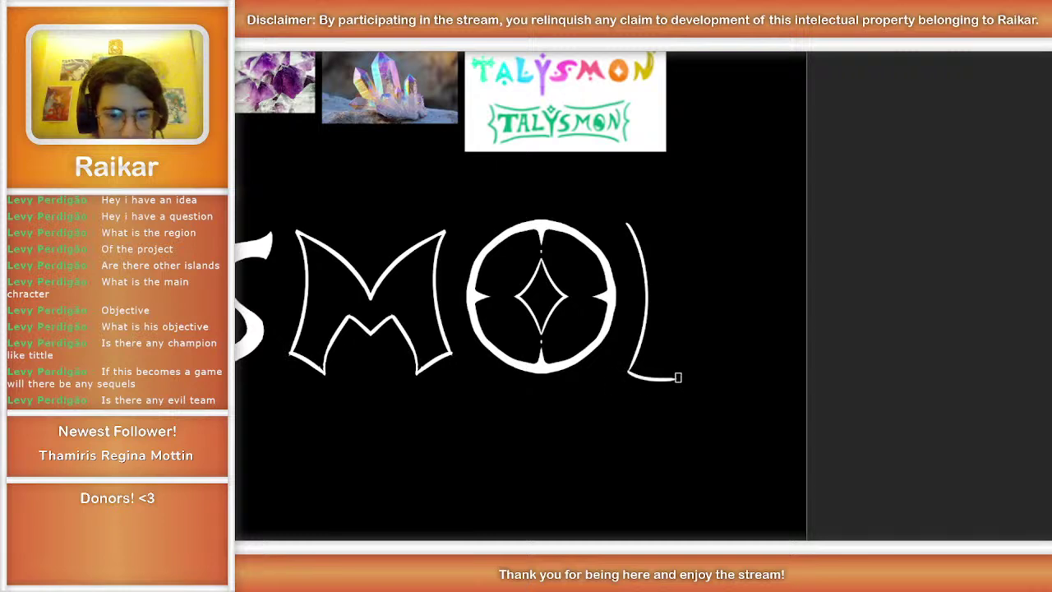
mouse_move(624, 220)
mouse_down()
mouse_move(662, 202)
mouse_move(675, 173)
mouse_move(664, 207)
mouse_up()
key(ctrl+z)
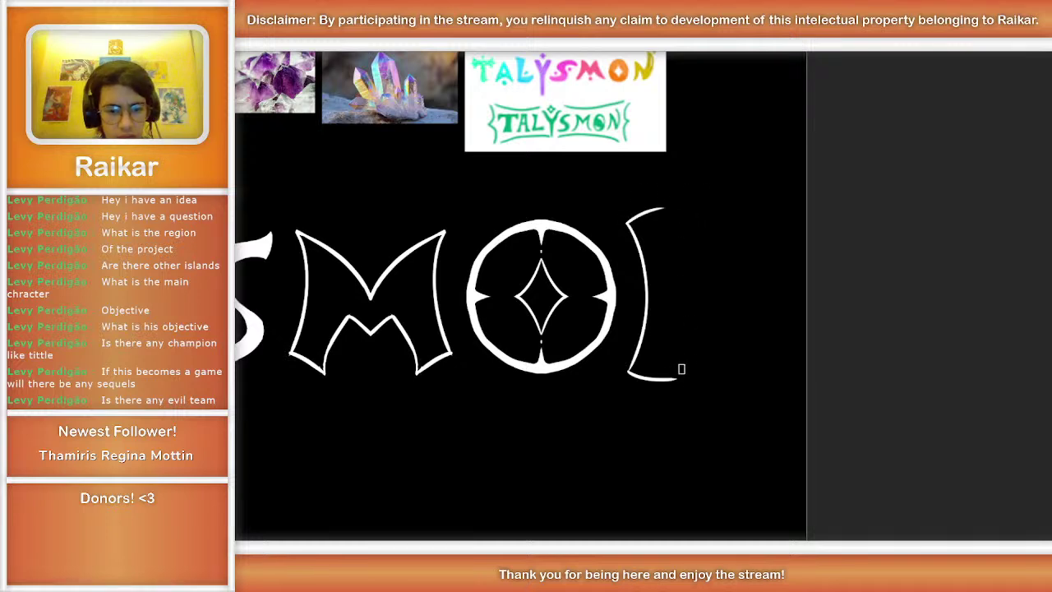
Step: Draw the N stem's inner edge as a line curving up and right from a shortened lower cap, and erase its upper end
mouse_move(659, 380)
mouse_down()
mouse_move(695, 263)
mouse_move(699, 284)
mouse_up()
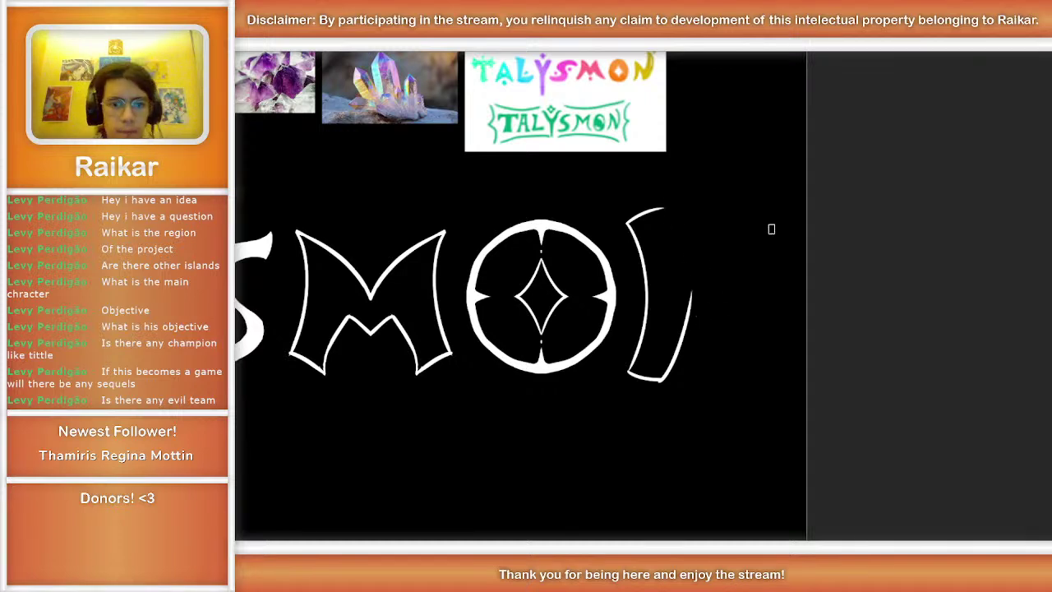
key(ctrl+z)
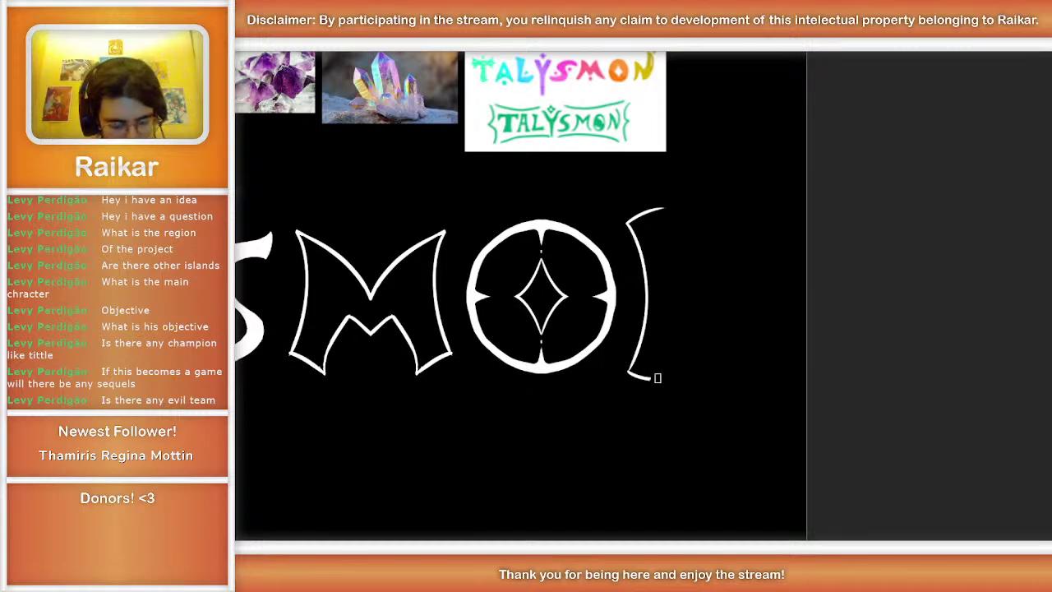
mouse_move(649, 377)
mouse_down()
mouse_move(693, 239)
mouse_move(687, 280)
mouse_up()
key(ctrl+z)
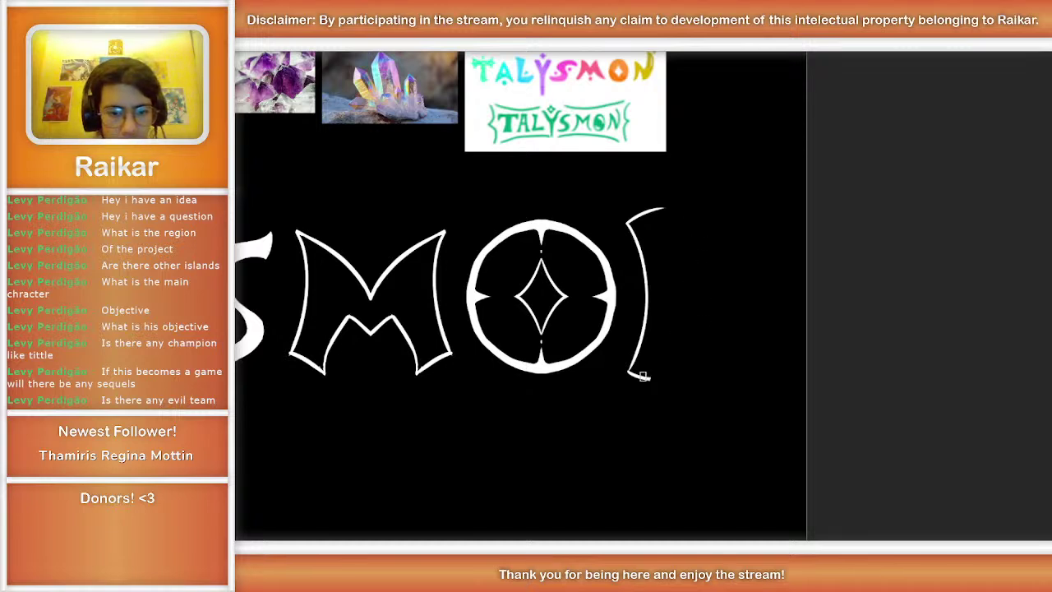
key(ctrl+shift+z)
key(ctrl+z)
key(ctrl+shift+z)
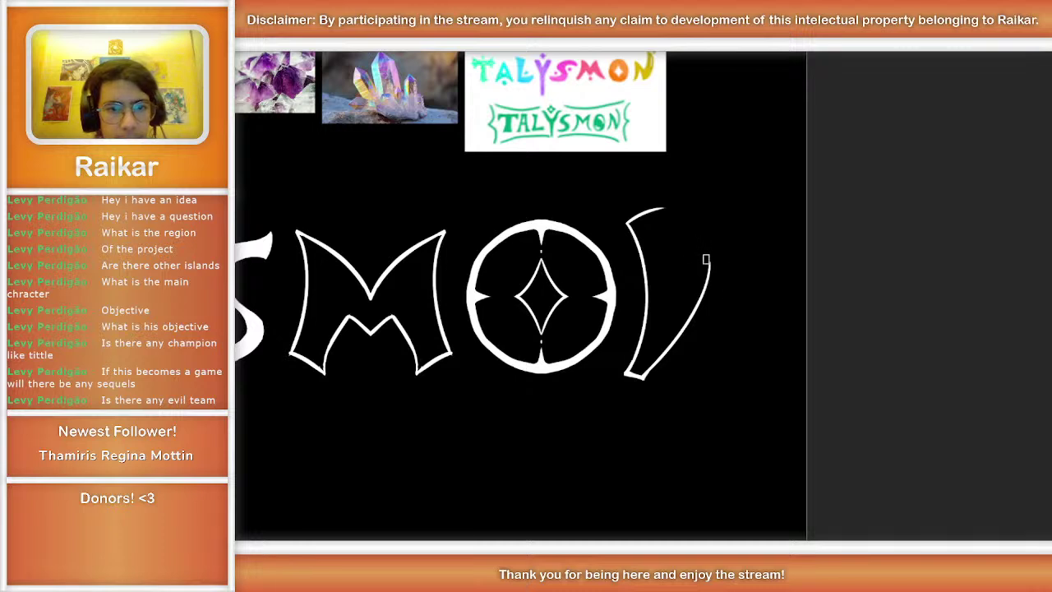
drag(711, 248, 699, 306)
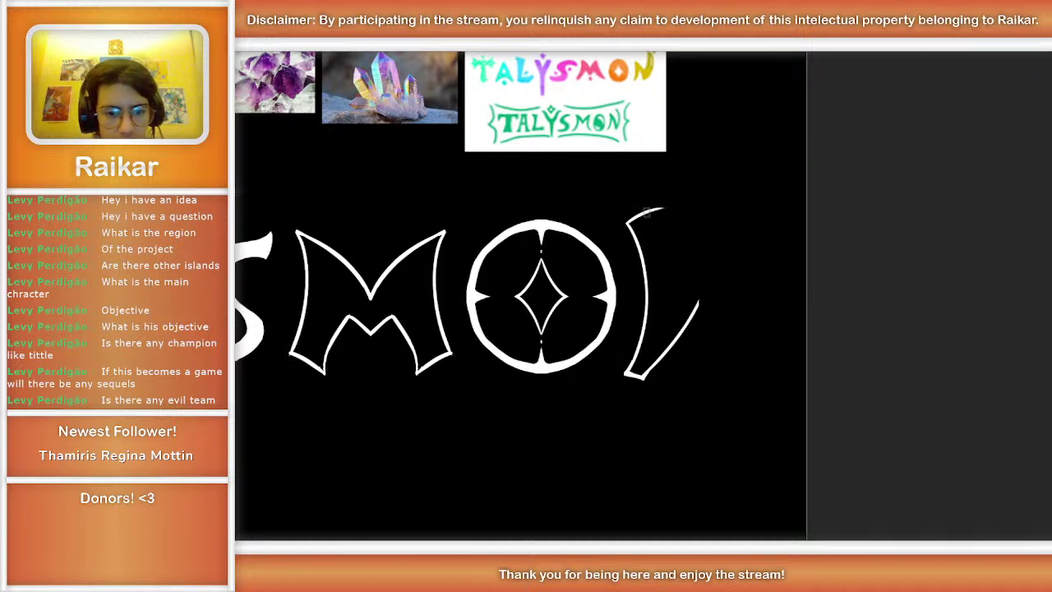
Step: Draw the N's diagonal edge curving down and right from the stem's upper tip, and erase the loose ends of the diagonal and inner edge
mouse_move(646, 212)
mouse_down()
mouse_move(678, 230)
mouse_move(742, 355)
mouse_up()
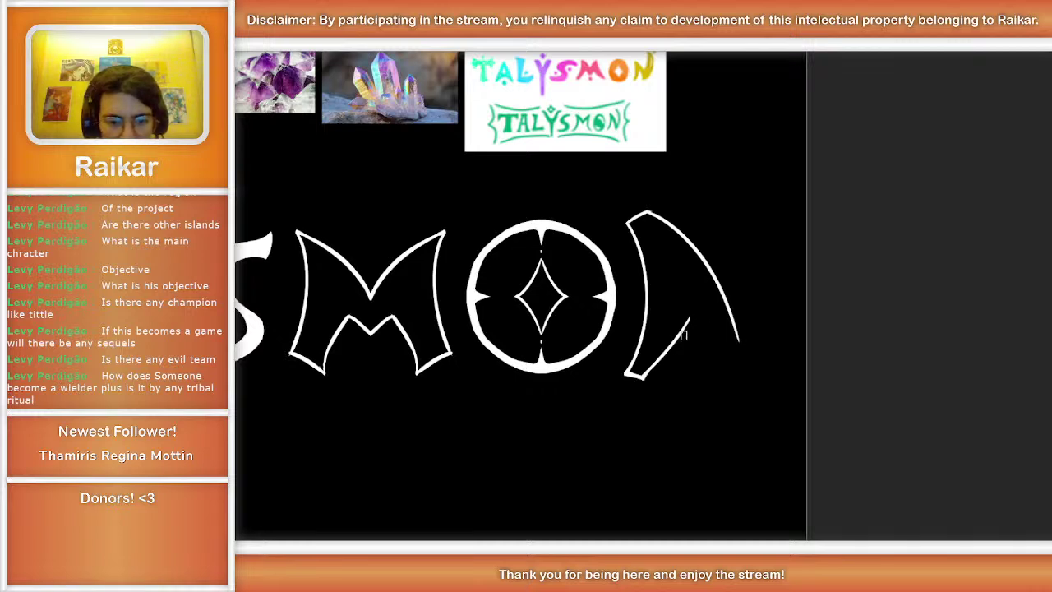
drag(689, 314, 653, 374)
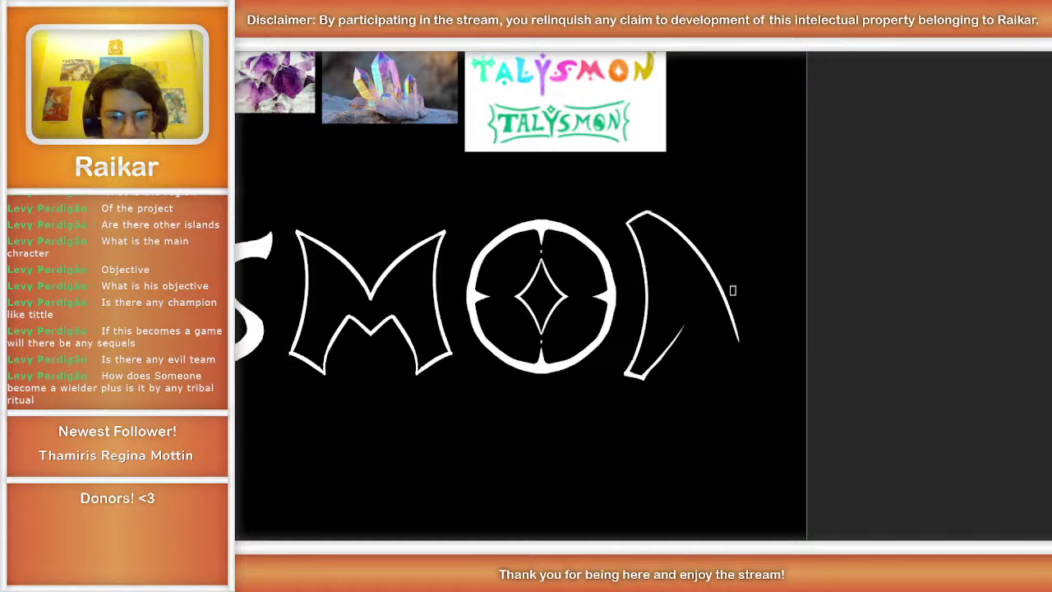
drag(732, 343, 742, 350)
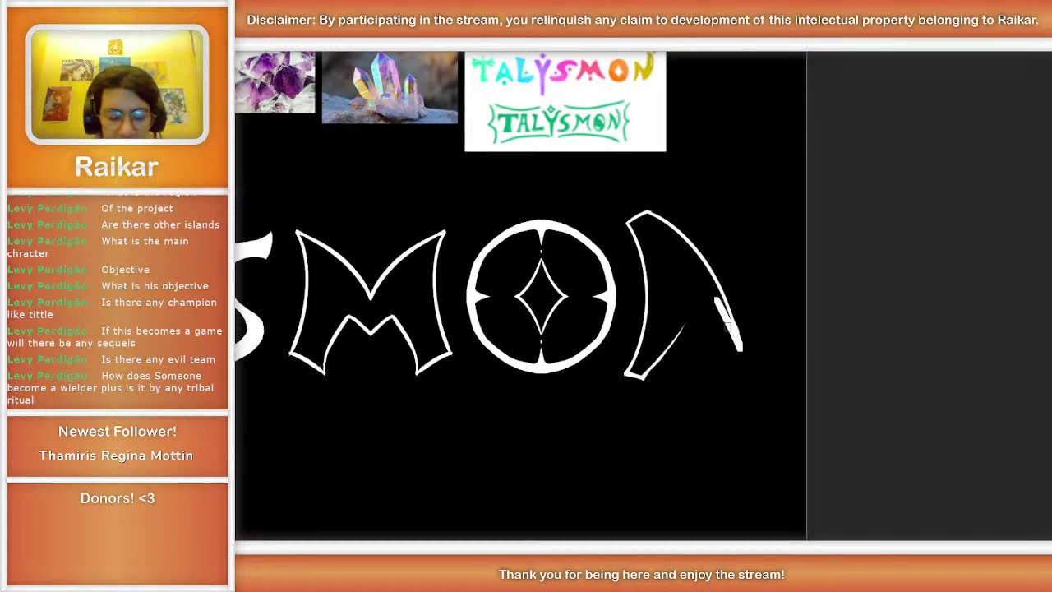
mouse_move(720, 311)
mouse_down()
mouse_move(744, 350)
mouse_move(721, 282)
mouse_up()
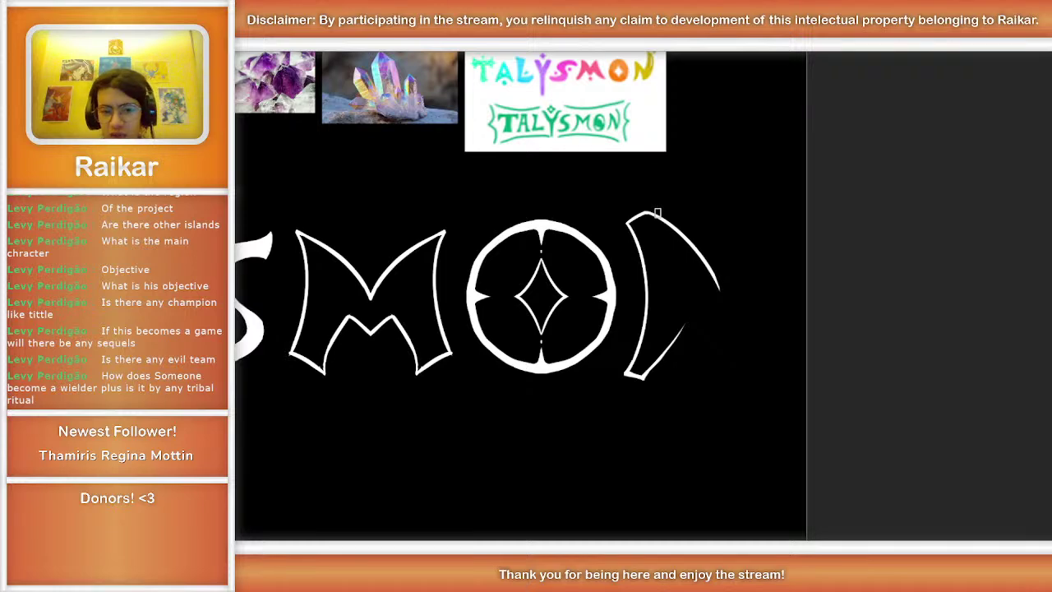
scroll(657, 213, left, 10)
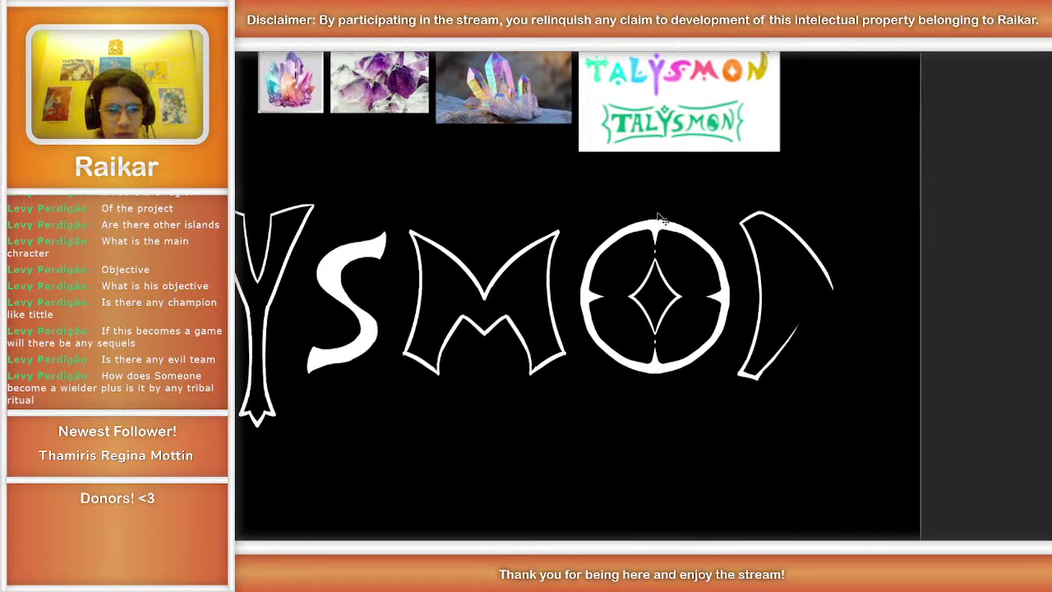
scroll(653, 218, left, 6)
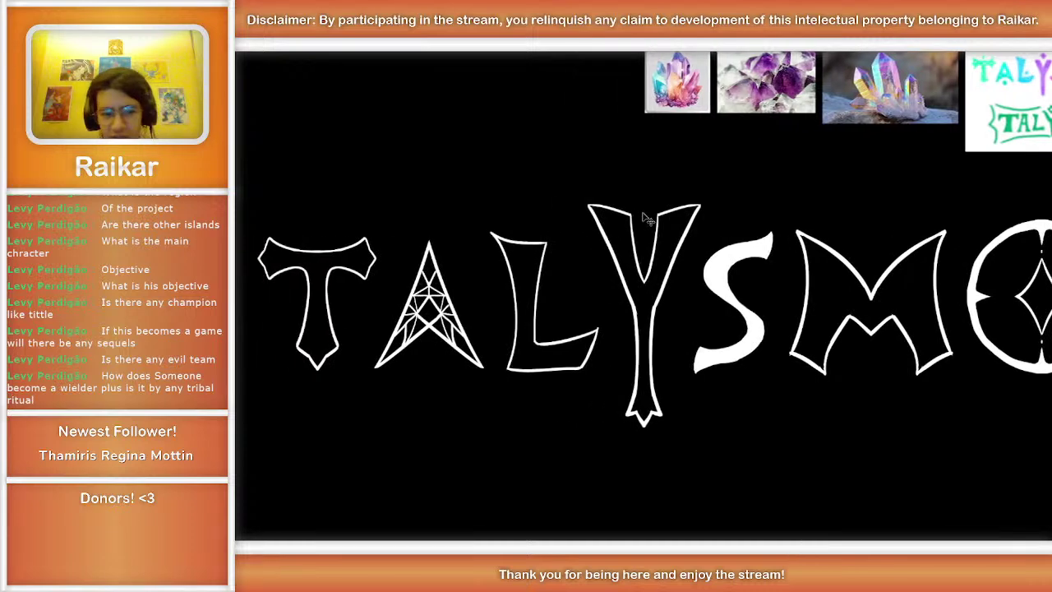
Step: Extend the N's diagonal to a low notch and draw the right arm's inner edge curving steeply upward from it
scroll(643, 213, down, 3)
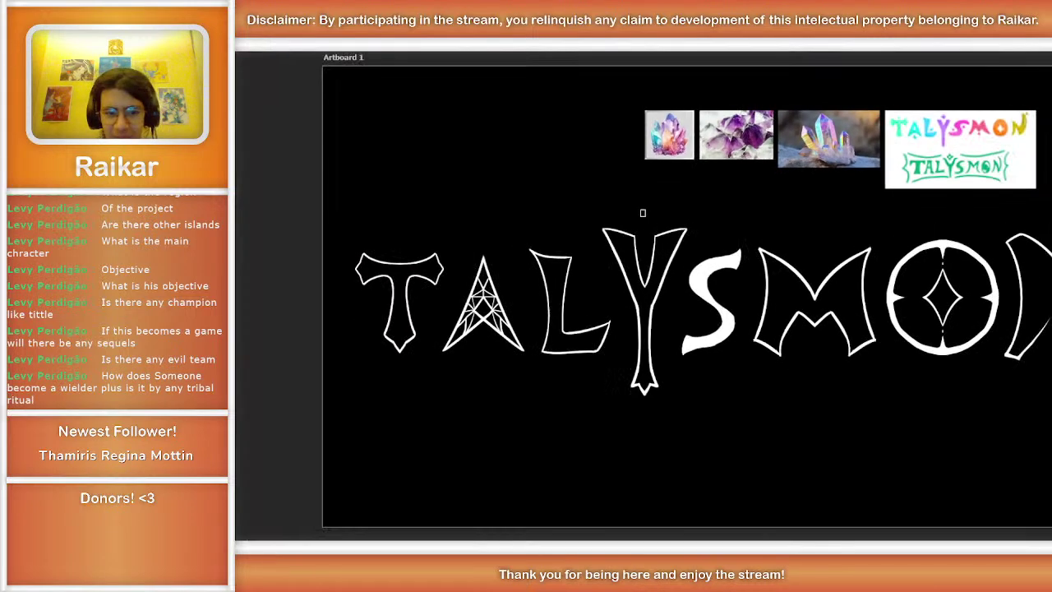
scroll(666, 222, right, 7)
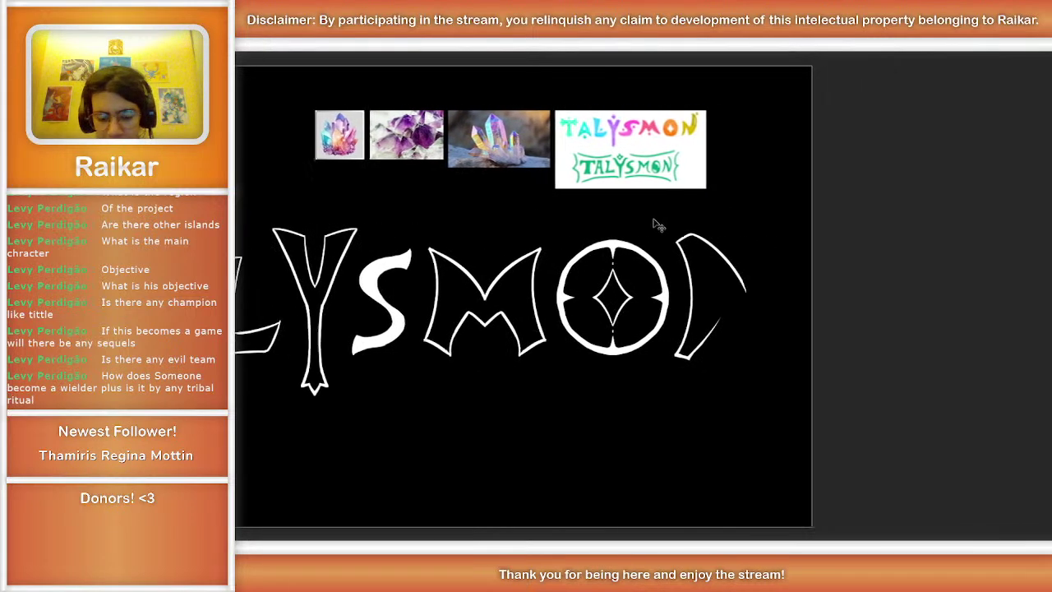
scroll(660, 224, up, 2)
scroll(657, 225, right, 3)
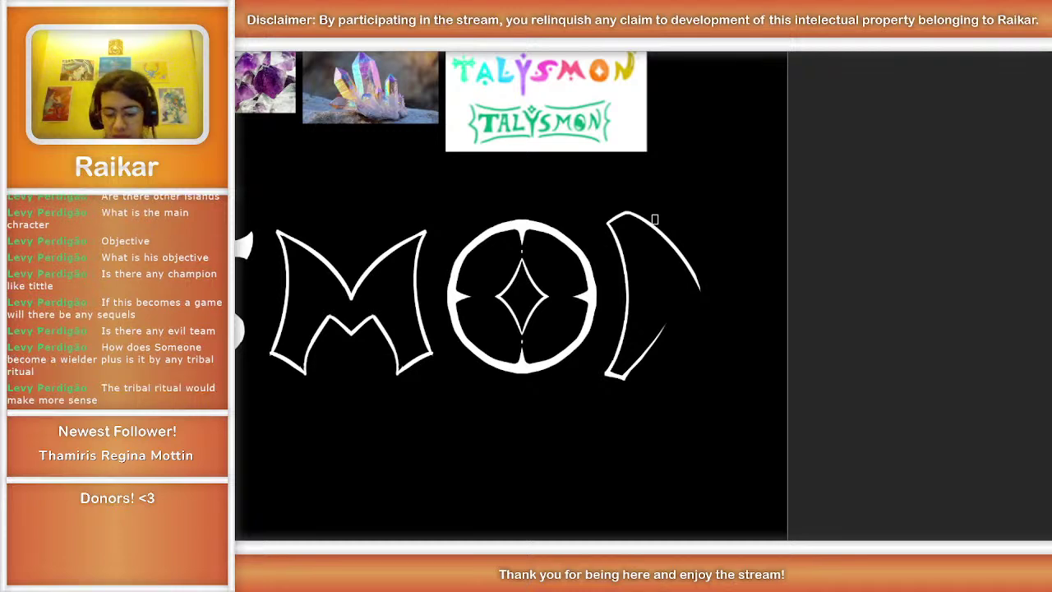
scroll(655, 220, up, 2)
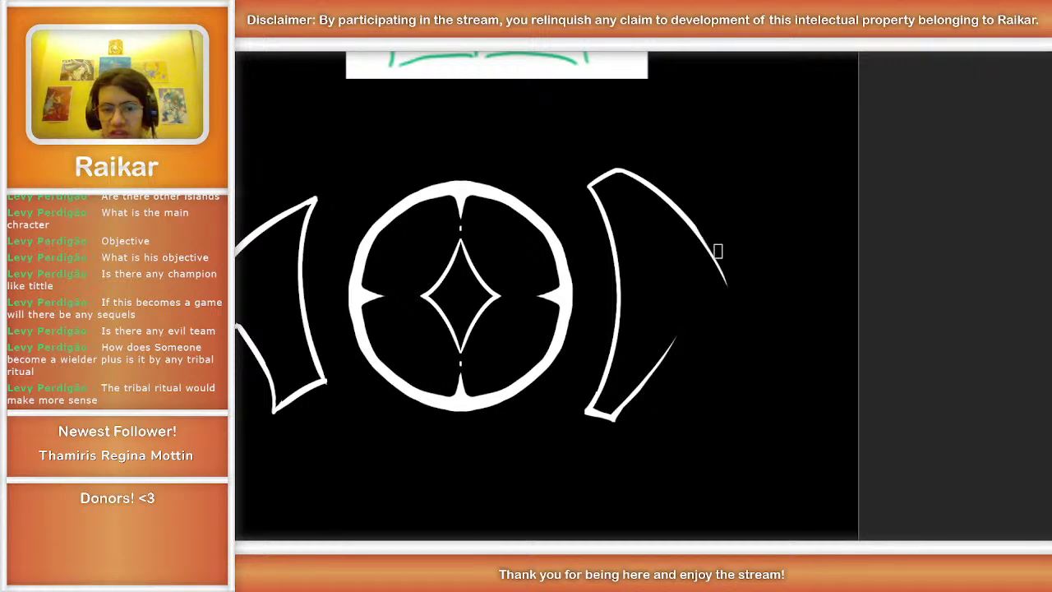
key(ctrl+minus)
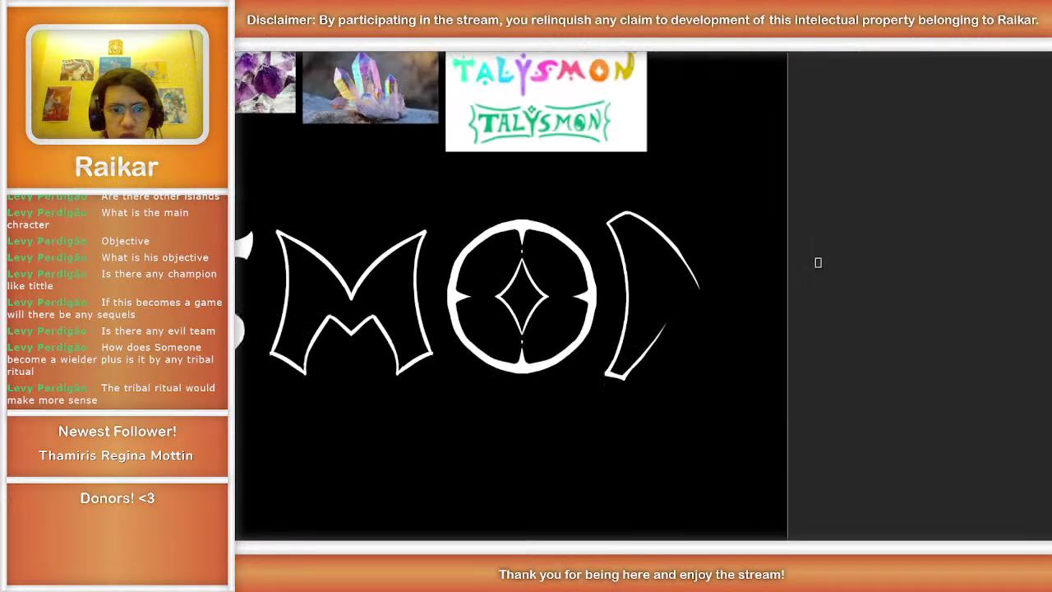
scroll(805, 260, up, 1)
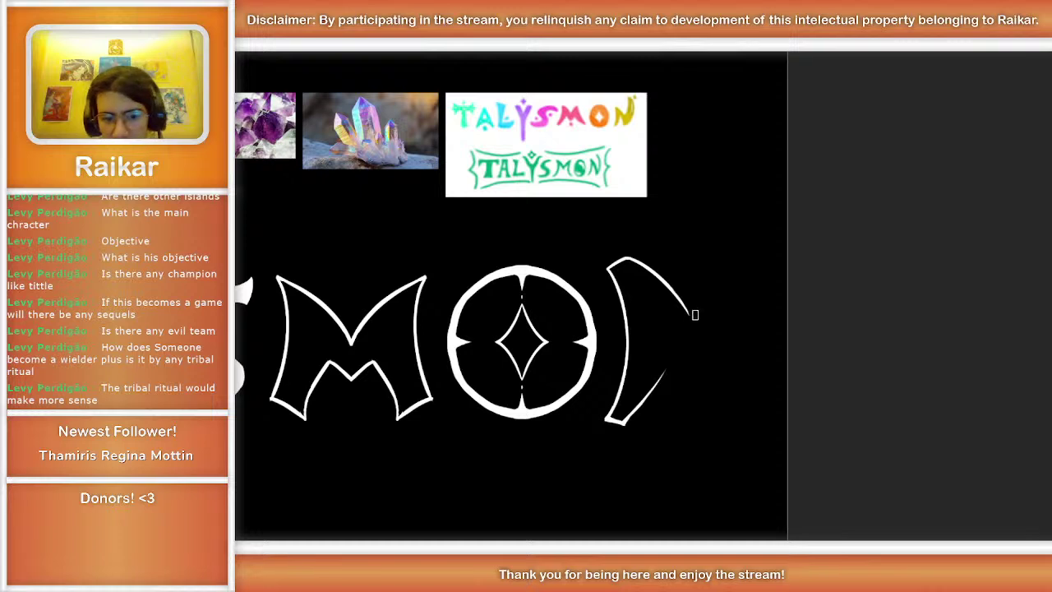
mouse_move(688, 309)
mouse_down()
mouse_move(699, 337)
mouse_move(711, 238)
mouse_up()
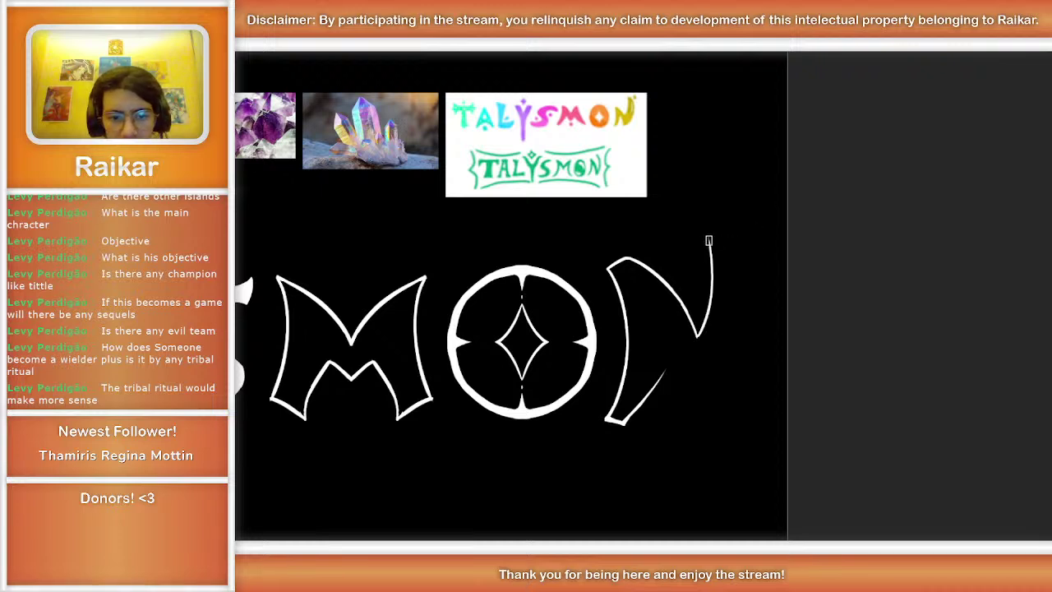
Step: Draw a slanted cap rising to a pointed tip on the N's right arm and its outer edge curving down toward the baseline
drag(709, 241, 755, 214)
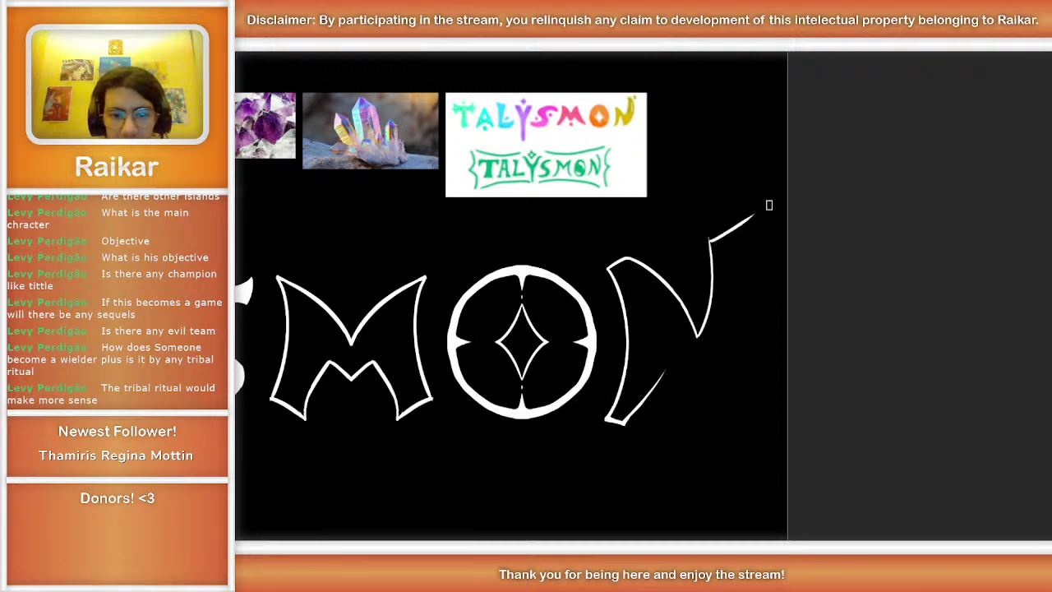
key(ctrl+z)
mouse_move(709, 241)
mouse_down()
mouse_move(772, 194)
mouse_move(753, 224)
mouse_move(755, 209)
mouse_move(697, 383)
mouse_move(752, 213)
mouse_move(708, 372)
mouse_up()
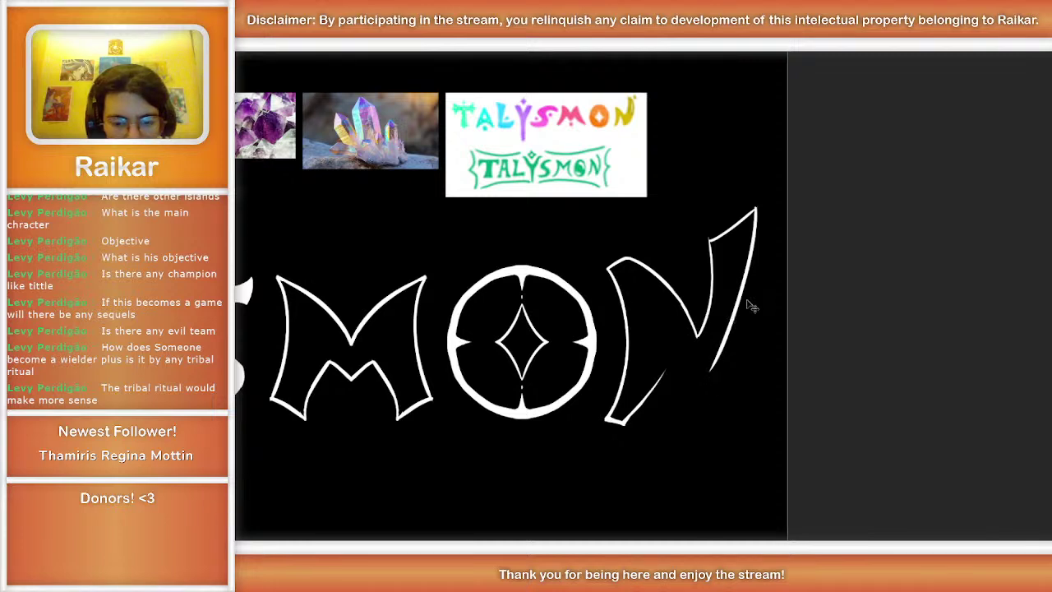
key(ctrl+z)
mouse_move(755, 212)
mouse_down()
mouse_move(734, 342)
mouse_move(694, 400)
mouse_move(674, 361)
mouse_up()
Step: Draw the diagonal's lower edge down to the N's bottom point and redraw the stem's inner edge so both meet in a pointed notch
drag(654, 321, 667, 378)
drag(654, 321, 650, 411)
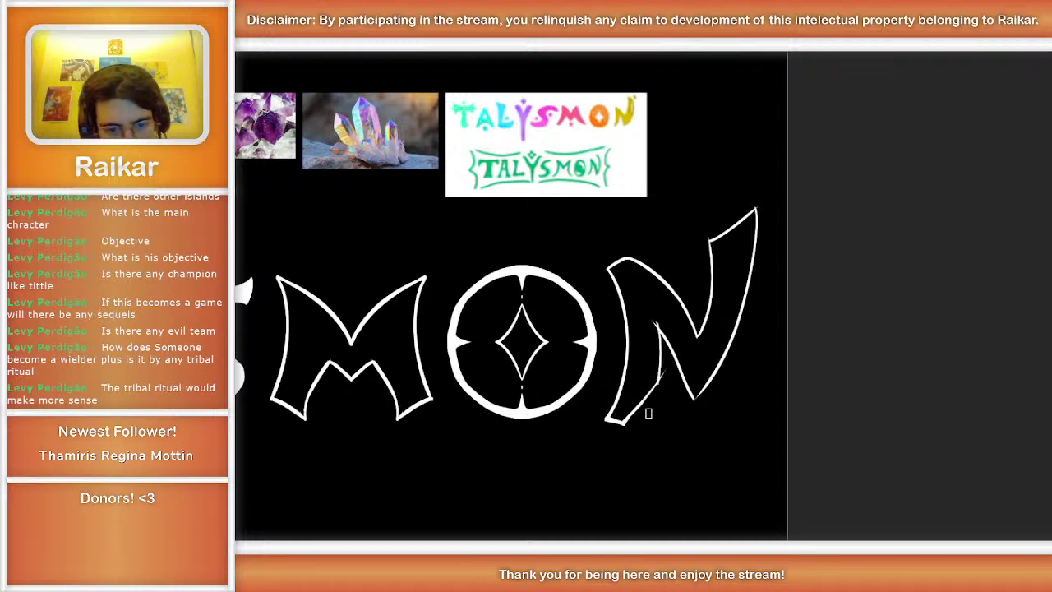
key(ctrl+z)
drag(663, 338, 649, 393)
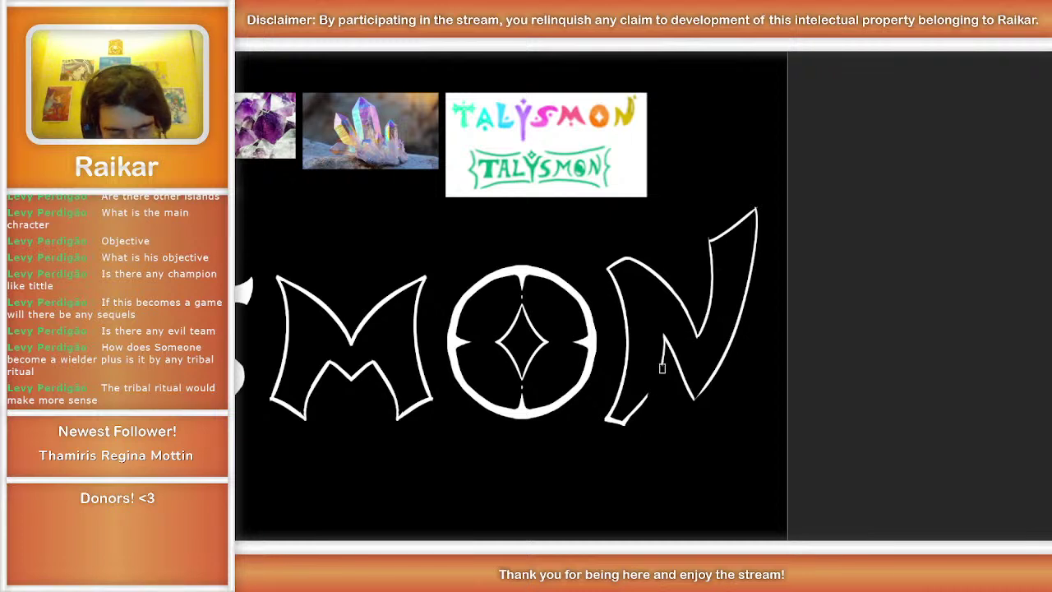
drag(662, 332, 645, 396)
drag(665, 340, 637, 409)
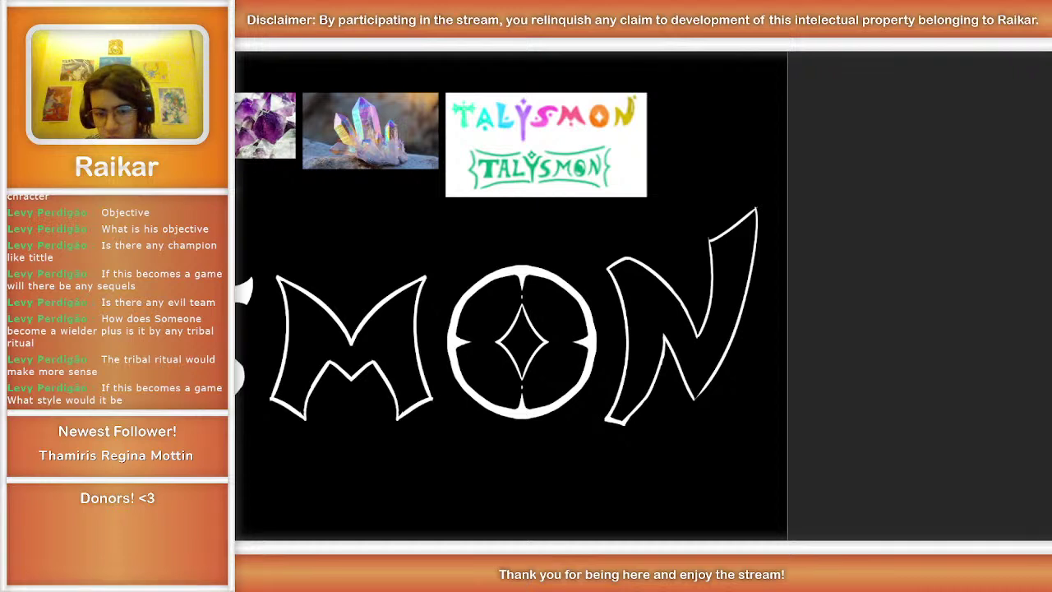
scroll(939, 366, left, 3)
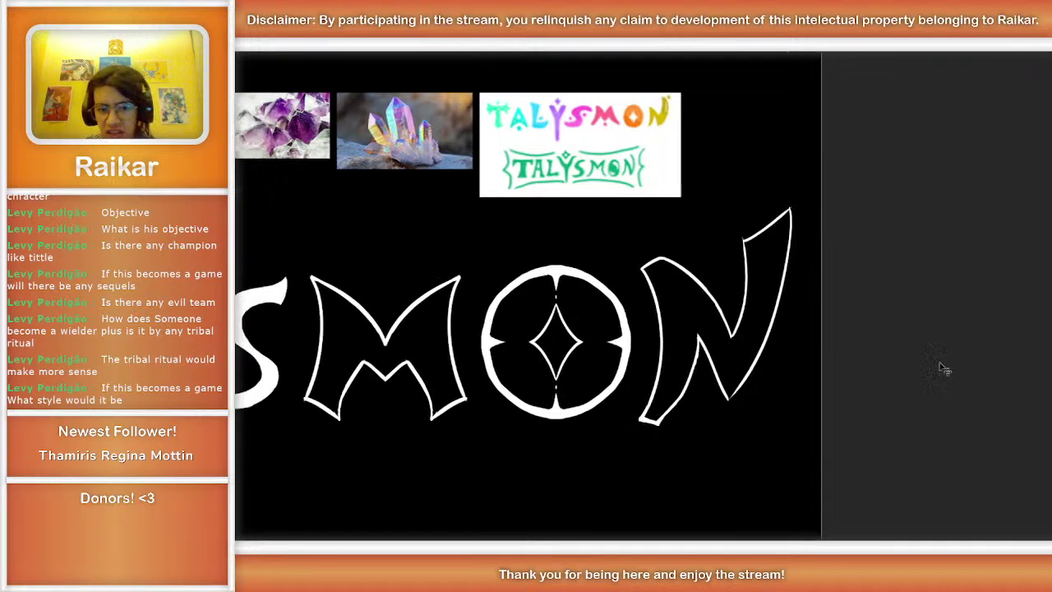
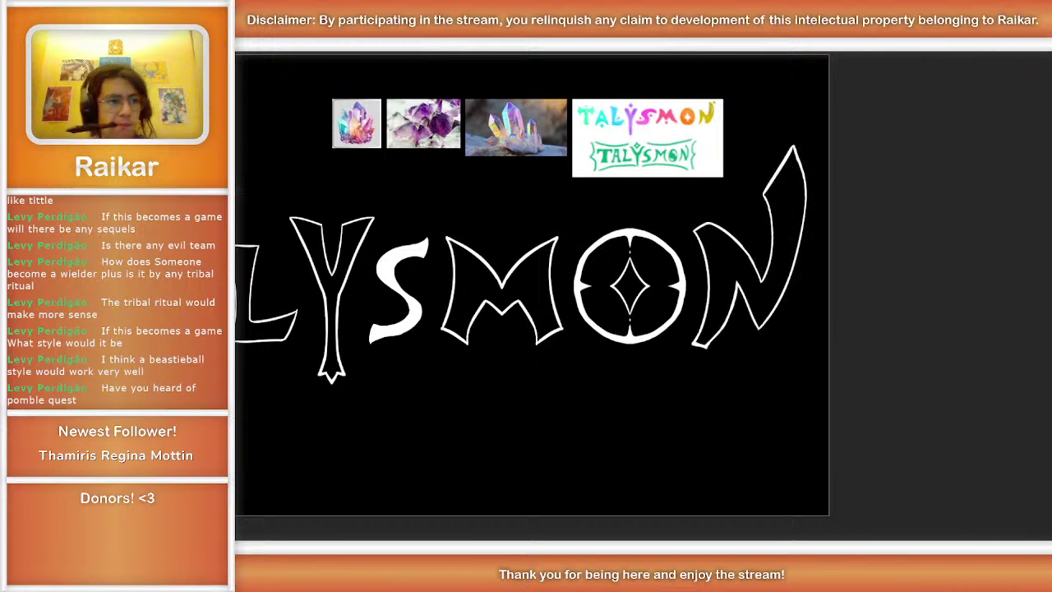
Step: Check the bounds of the N against the other letters by selecting them separately and then together
click(750, 247)
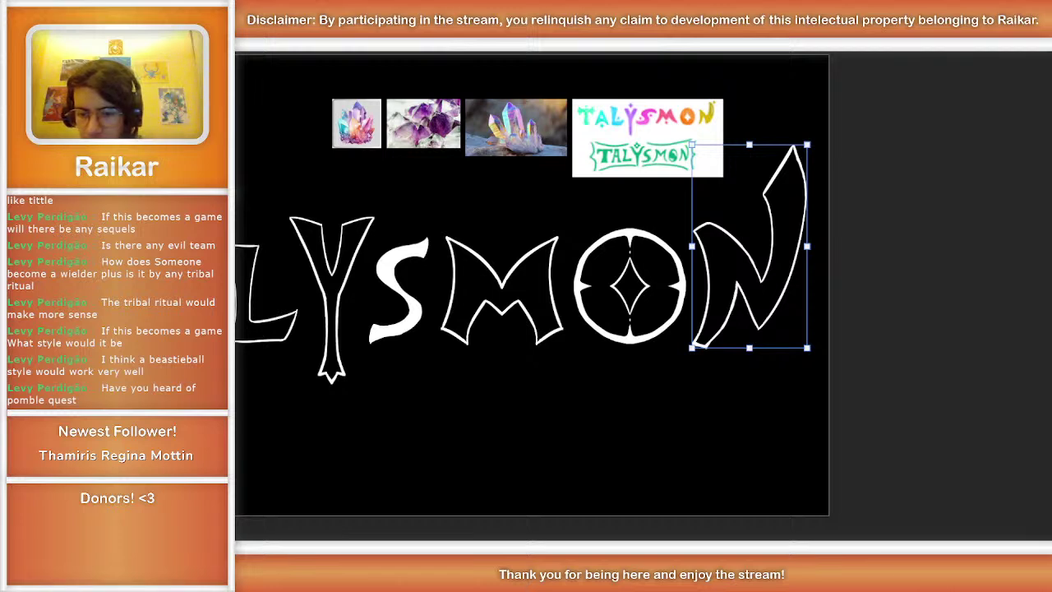
key(ctrl+a)
click(760, 297)
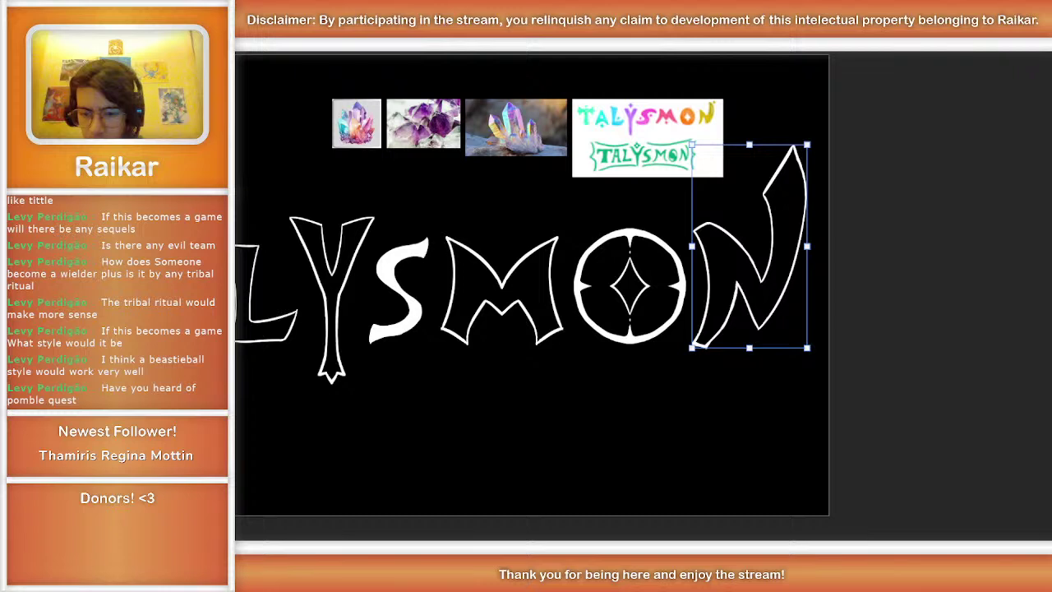
key(shift+1)
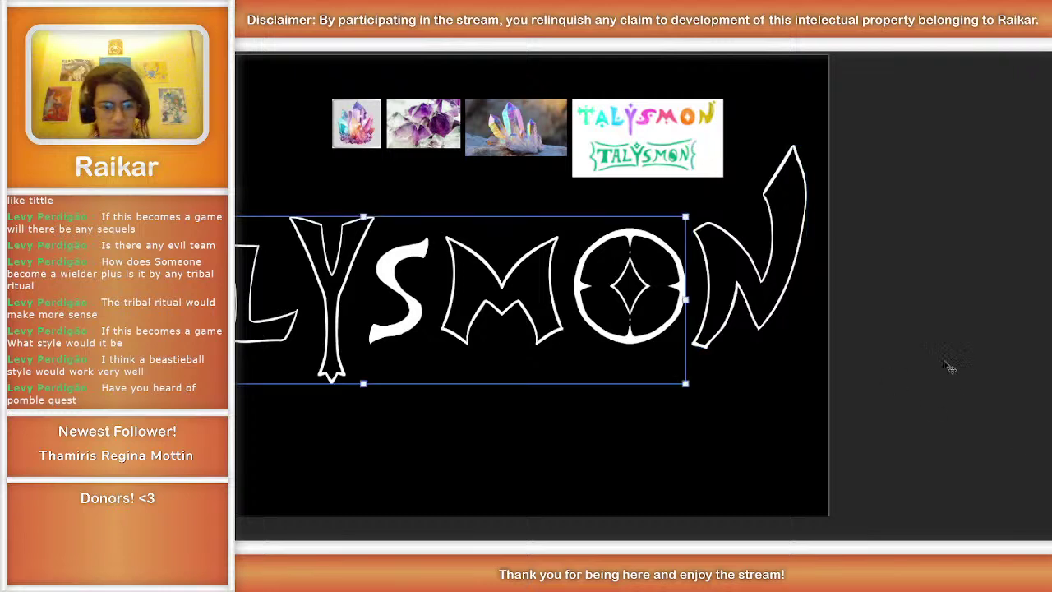
scroll(559, 284, left, 2)
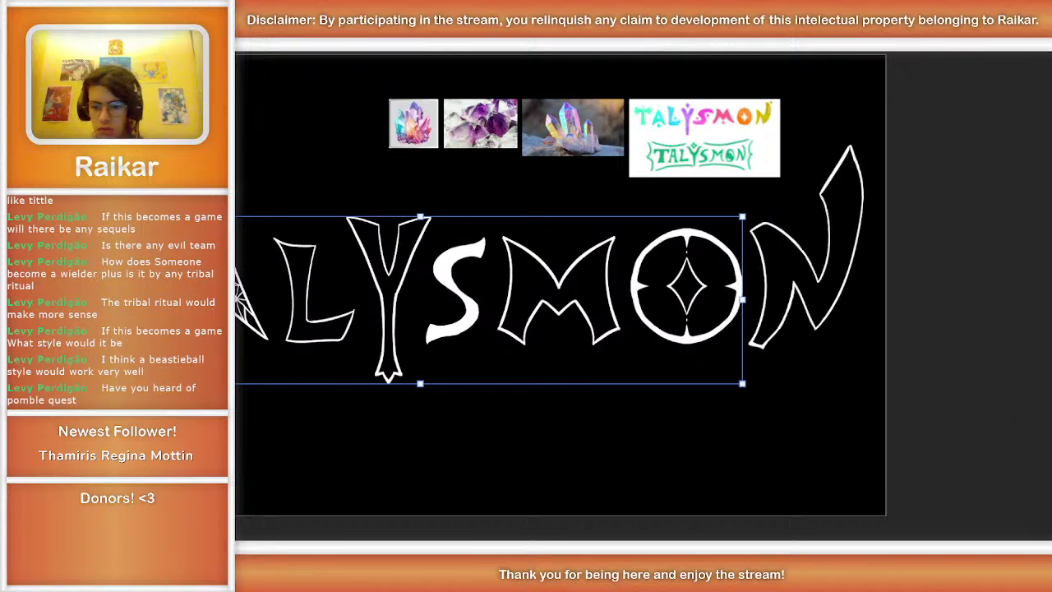
click(805, 247)
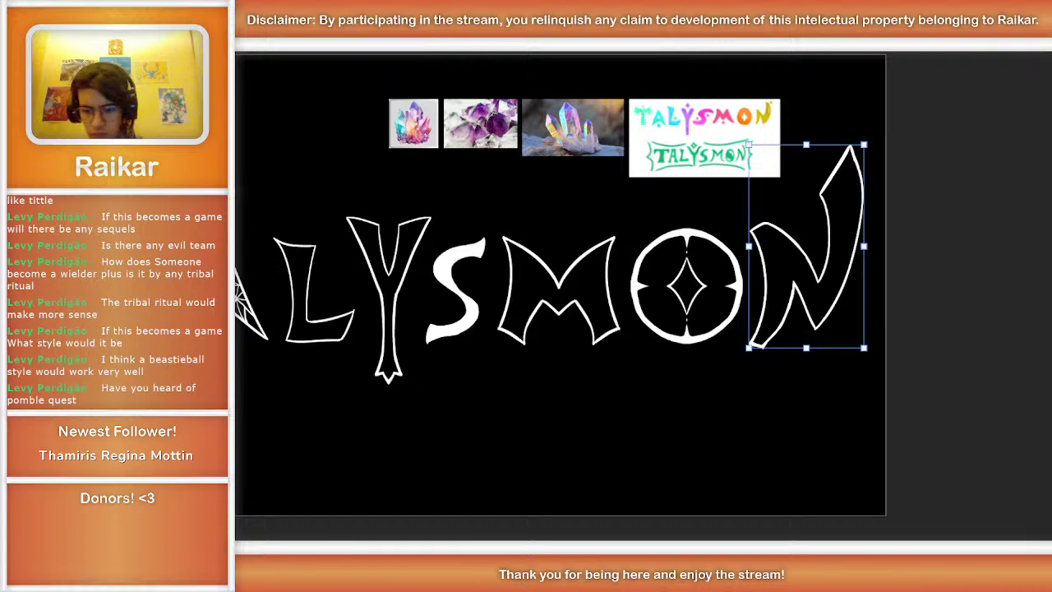
key(ctrl+a)
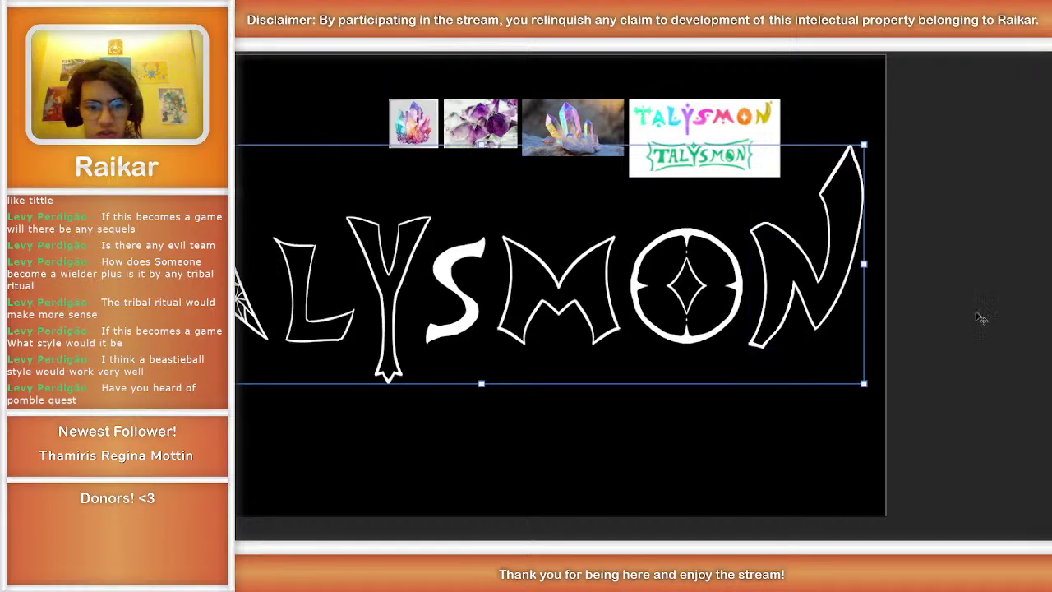
scroll(969, 265, down, 1)
click(857, 123)
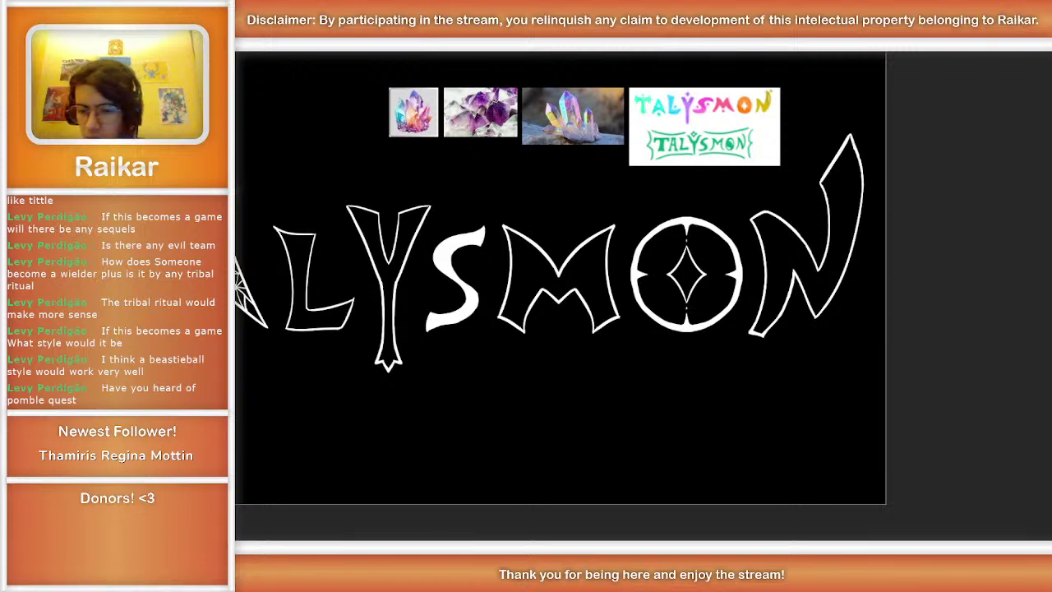
Step: Erase the N's tall pointed arm and outer edge, and redraw the diagonal's lower edge curving down to the baseline
key(ctrl+z)
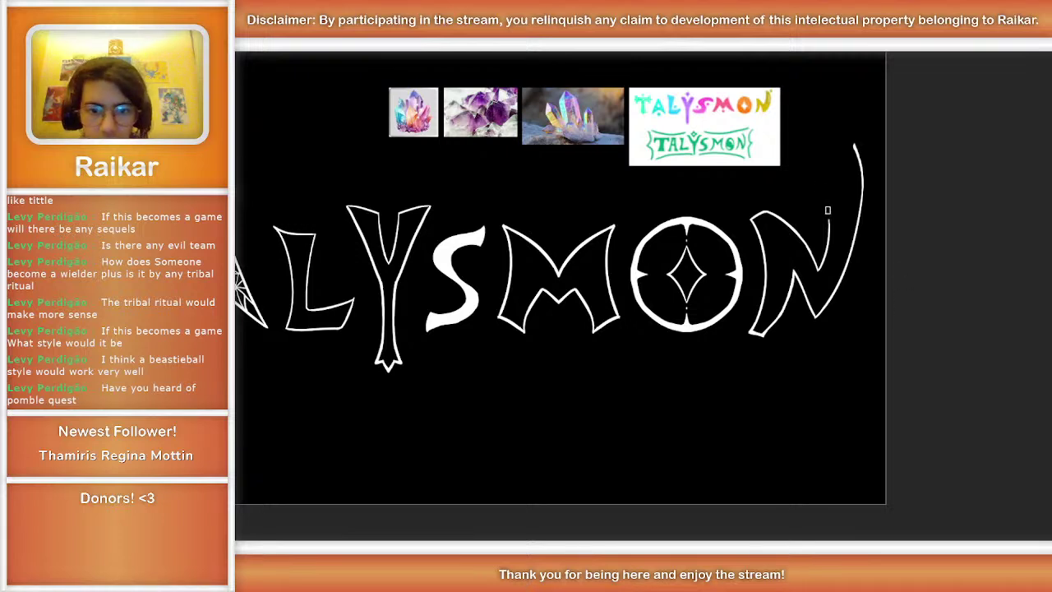
mouse_move(856, 130)
mouse_down()
mouse_move(859, 215)
mouse_move(848, 270)
mouse_move(815, 323)
mouse_up()
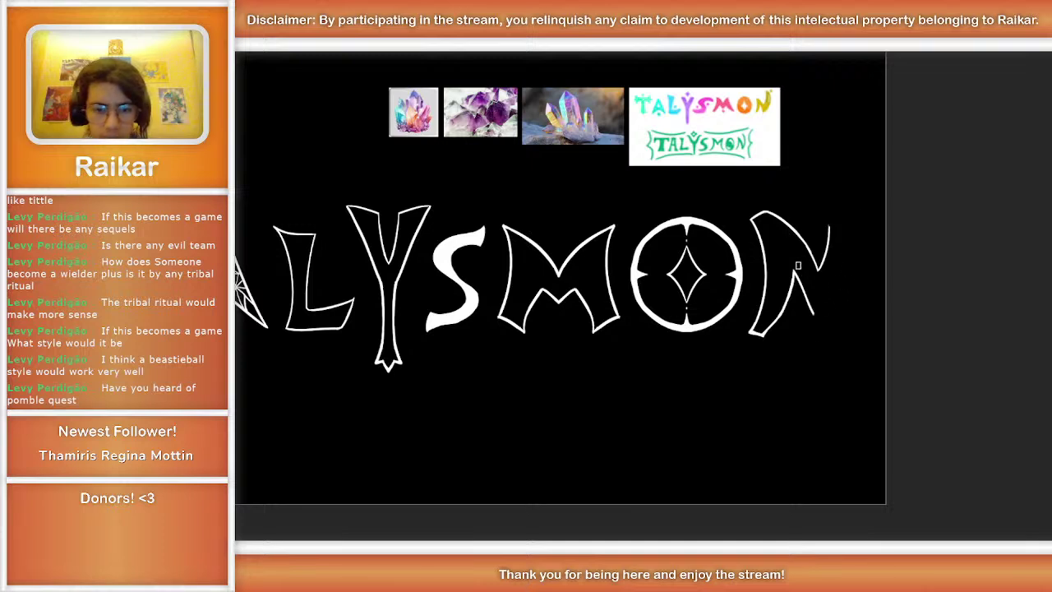
mouse_move(795, 271)
mouse_down()
mouse_move(816, 316)
mouse_move(796, 267)
mouse_move(812, 332)
mouse_up()
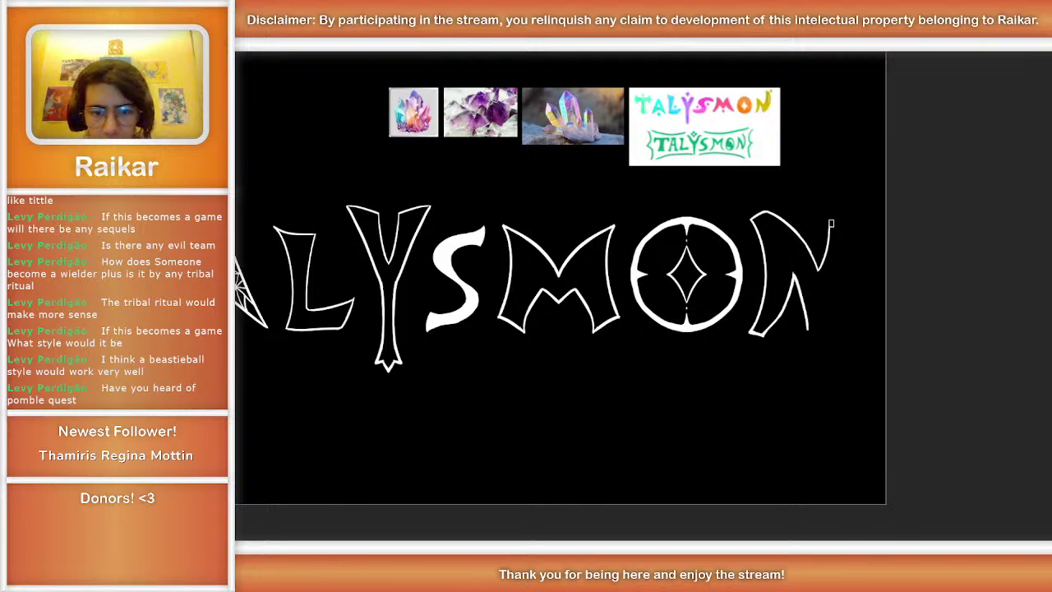
Step: Redraw the N's right arm with a steeper inner edge, a low curved cap level with the stem's top, and an outer edge ending in a short foot
mouse_move(830, 215)
mouse_down()
mouse_move(815, 269)
mouse_move(829, 190)
mouse_move(834, 213)
mouse_move(818, 273)
mouse_up()
key(ctrl+z)
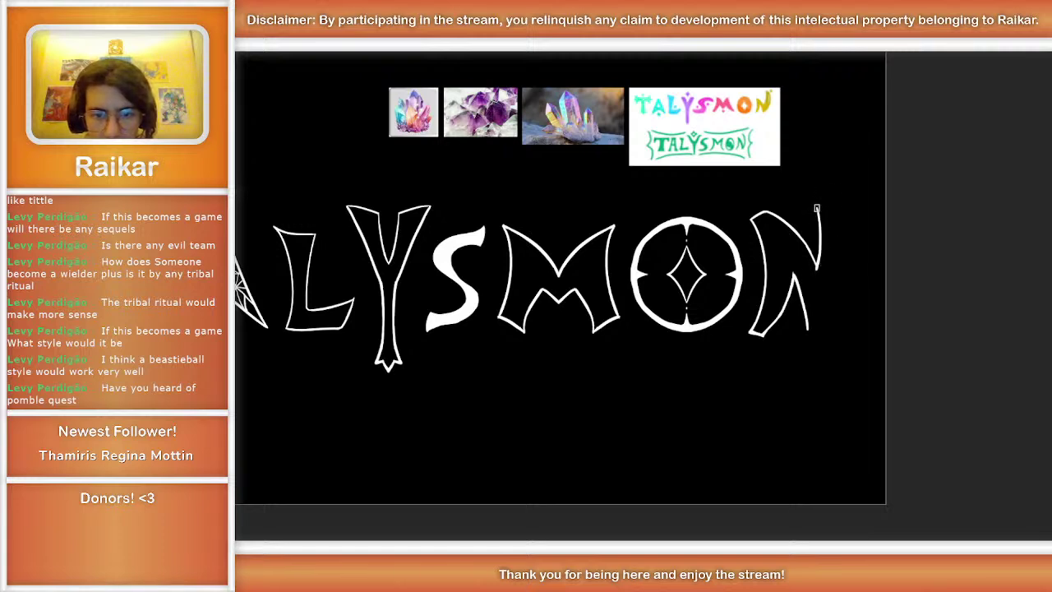
mouse_move(820, 208)
mouse_down()
mouse_move(855, 191)
mouse_move(817, 209)
mouse_move(868, 217)
mouse_move(858, 225)
mouse_move(854, 211)
mouse_move(845, 274)
mouse_move(803, 331)
mouse_up()
key(ctrl+z)
key(ctrl+z)
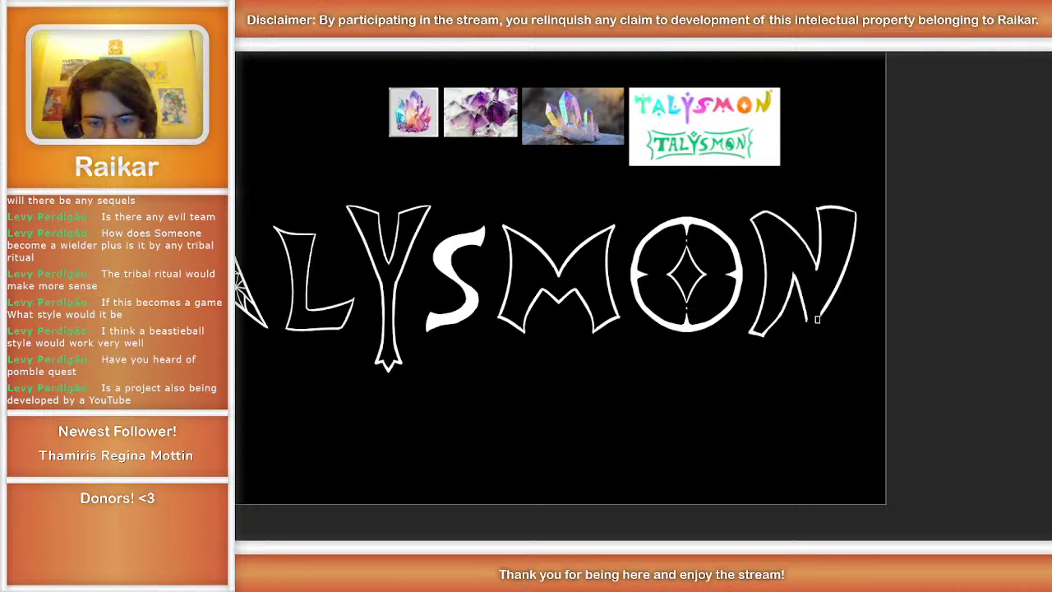
drag(821, 313, 814, 332)
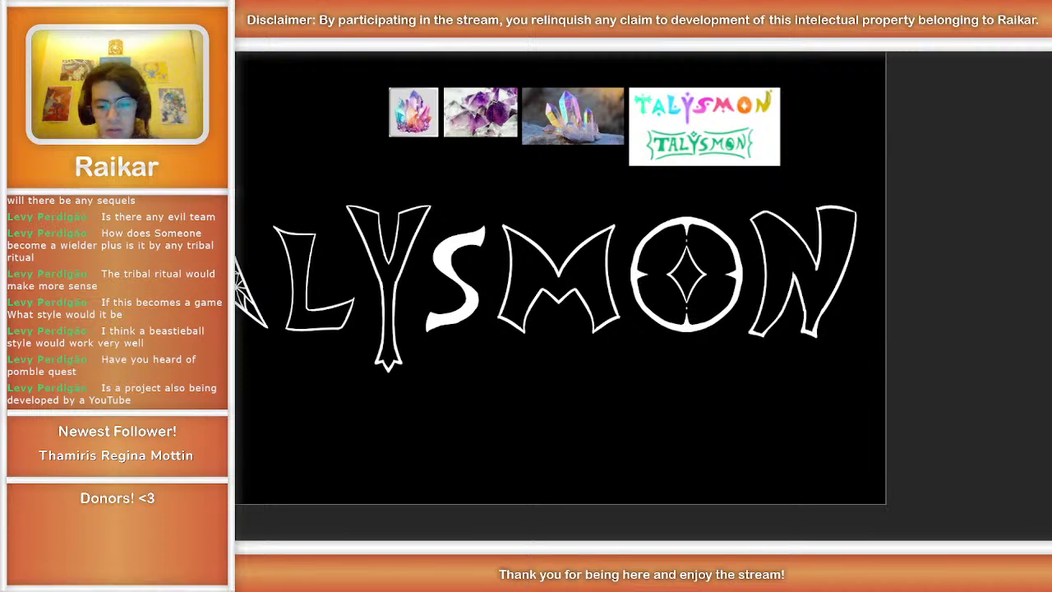
Step: Replace the short foot below the N's diagonal with a single sharp point and smooth the inner edge leading down to it
scroll(909, 252, up, 1)
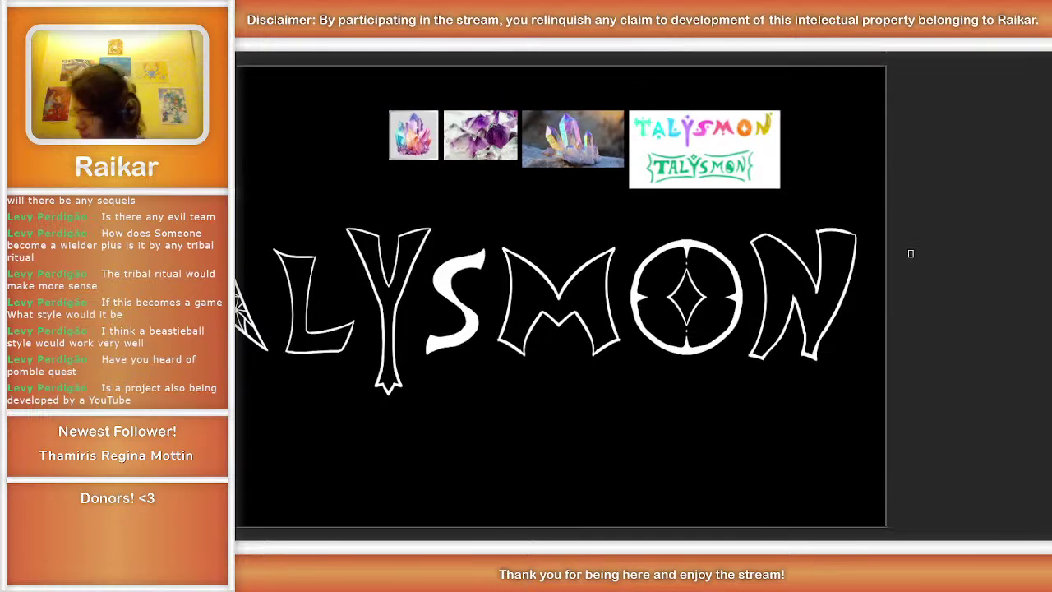
scroll(914, 259, up, 5)
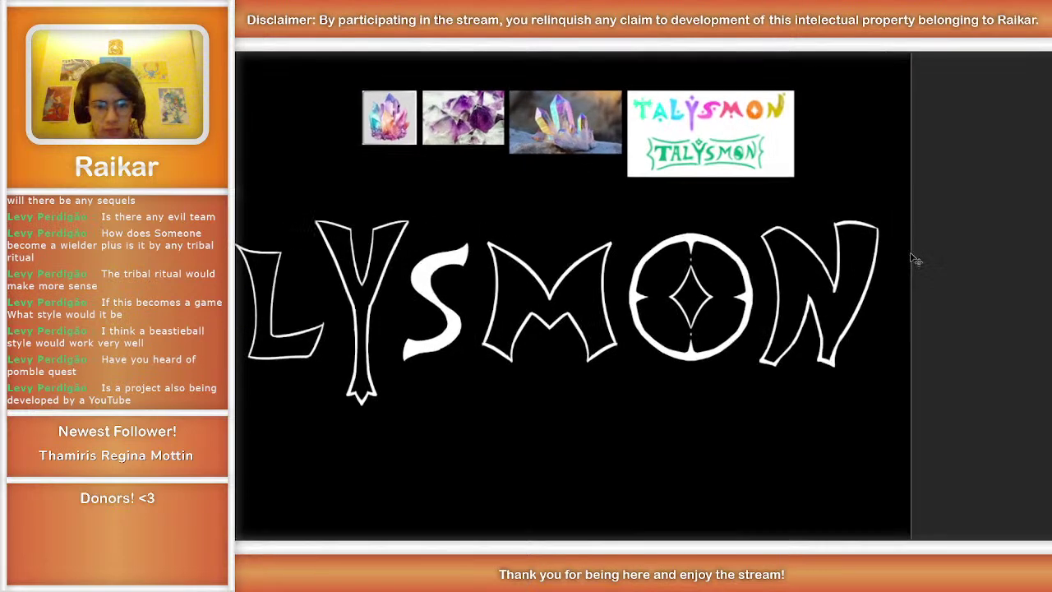
scroll(912, 259, up, 3)
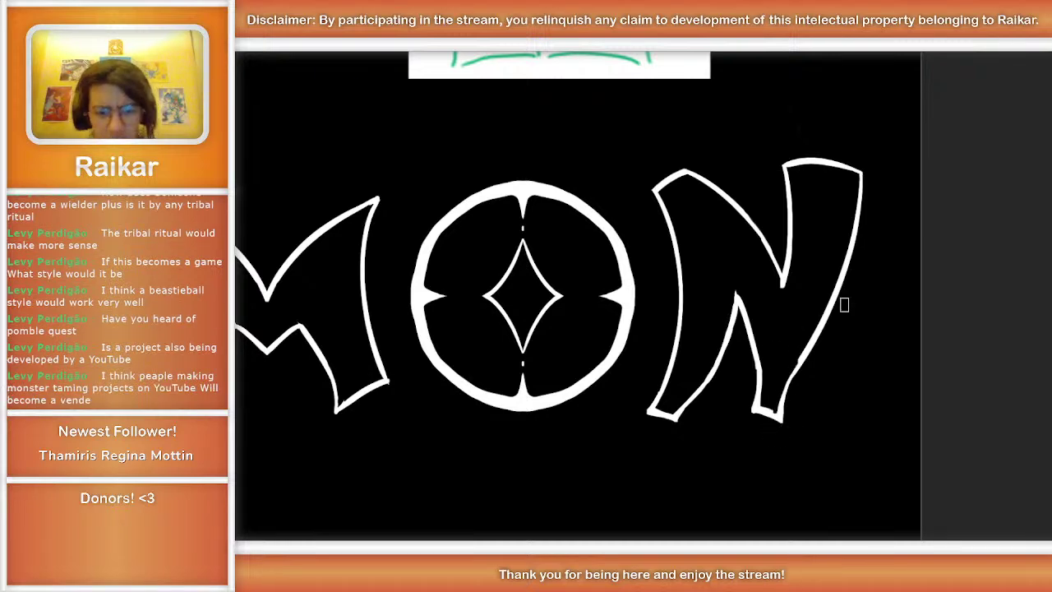
scroll(937, 307, down, 3)
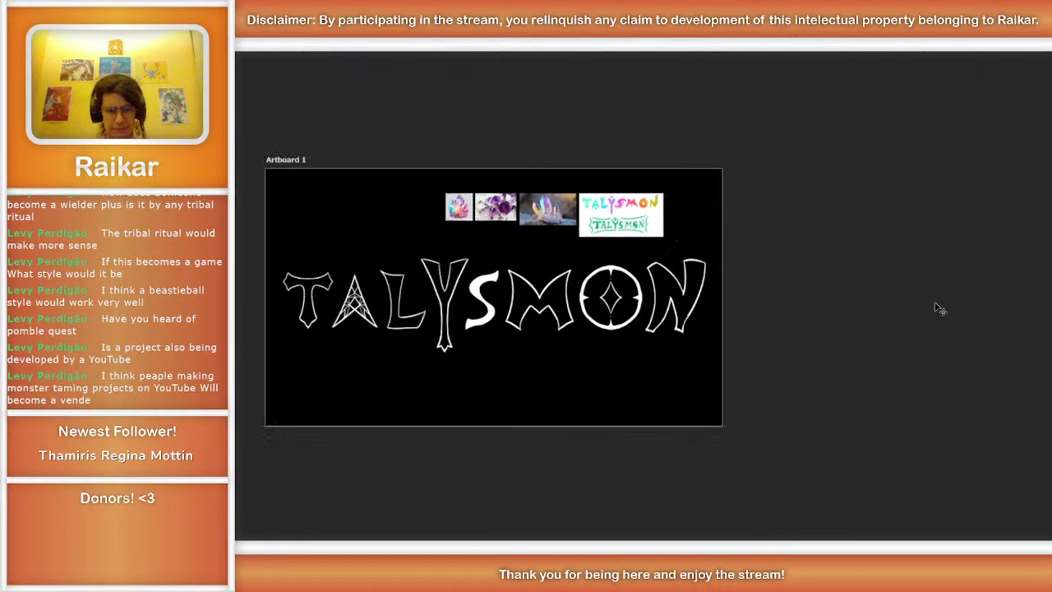
scroll(936, 308, up, 5)
mouse_move(796, 392)
mouse_down()
mouse_move(767, 434)
mouse_move(779, 412)
mouse_move(763, 399)
mouse_move(751, 414)
mouse_move(758, 388)
mouse_move(756, 412)
mouse_move(771, 397)
mouse_move(759, 364)
mouse_move(760, 420)
mouse_up()
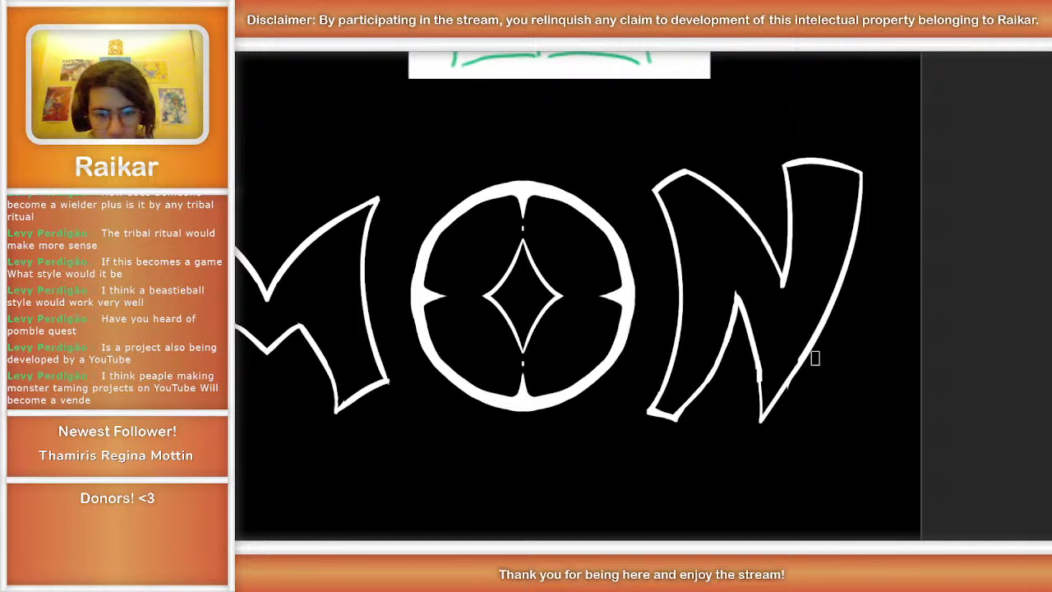
drag(796, 364, 754, 421)
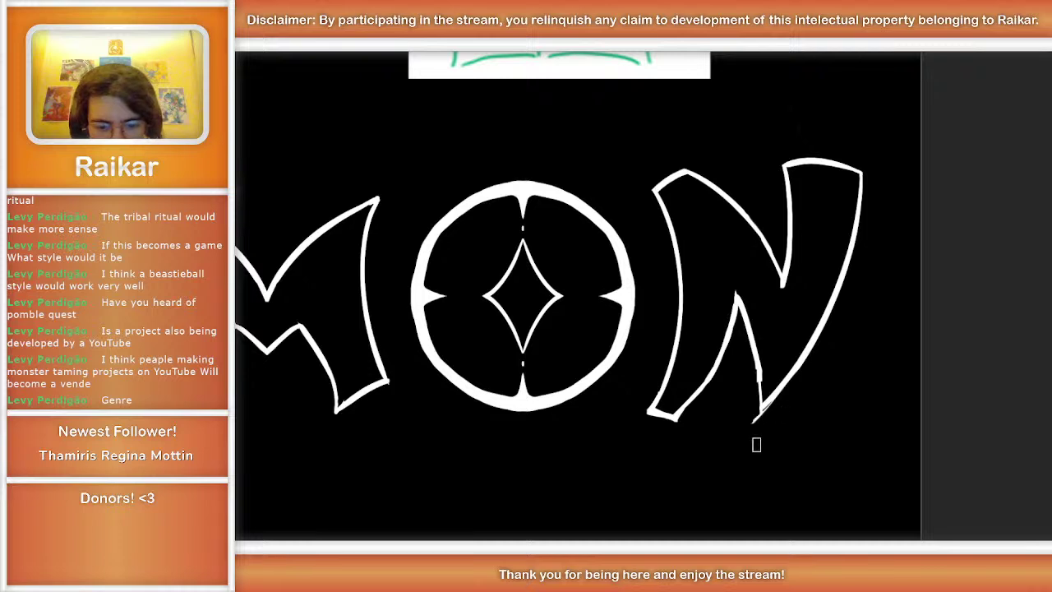
drag(744, 429, 781, 400)
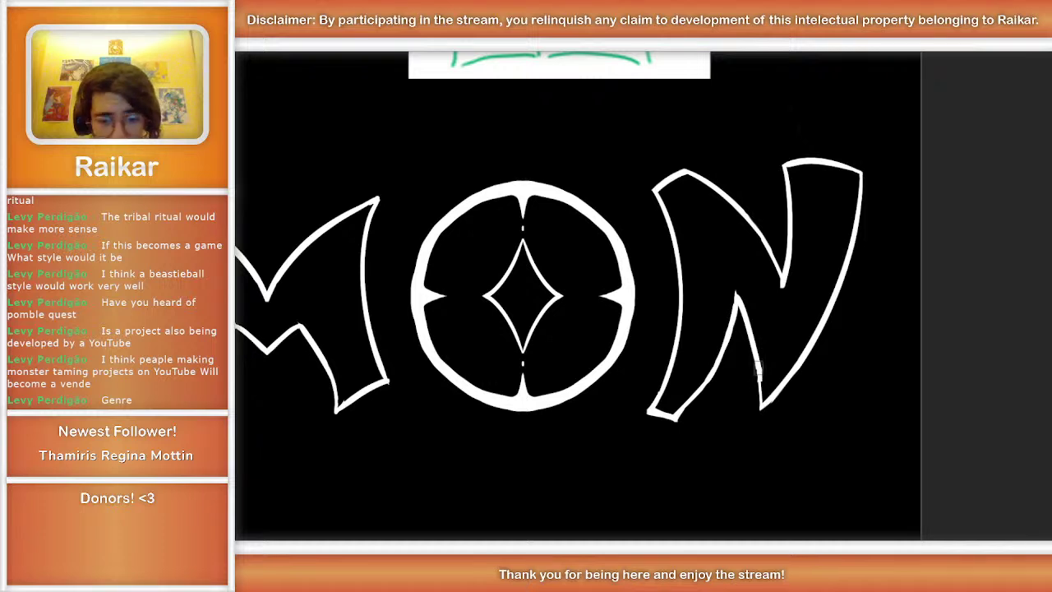
drag(758, 372, 762, 407)
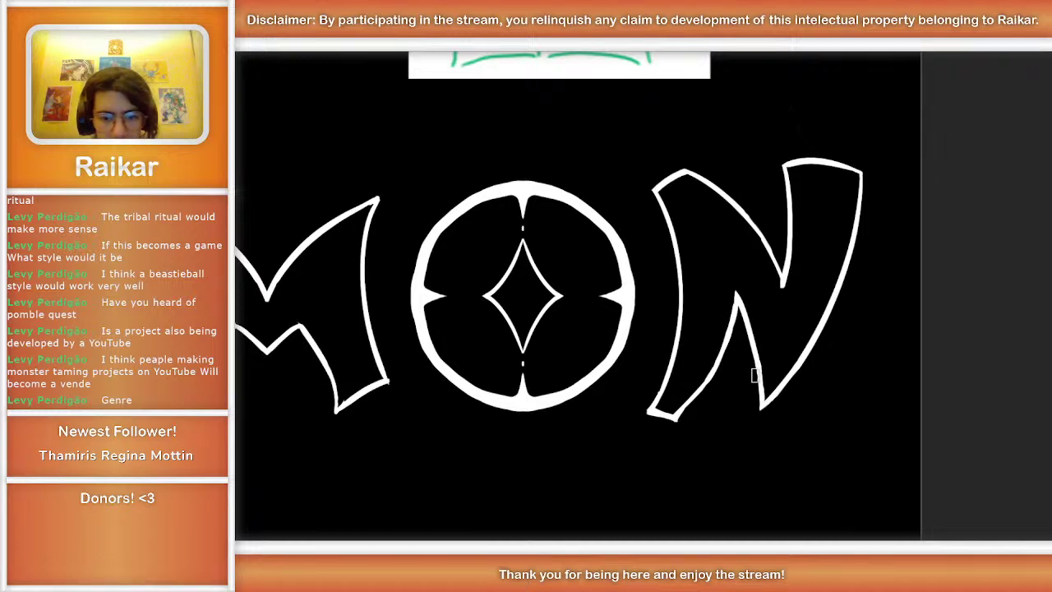
Step: Lasso the final N, place it over the A and scale it down to match the A's height
scroll(853, 192, down, 3)
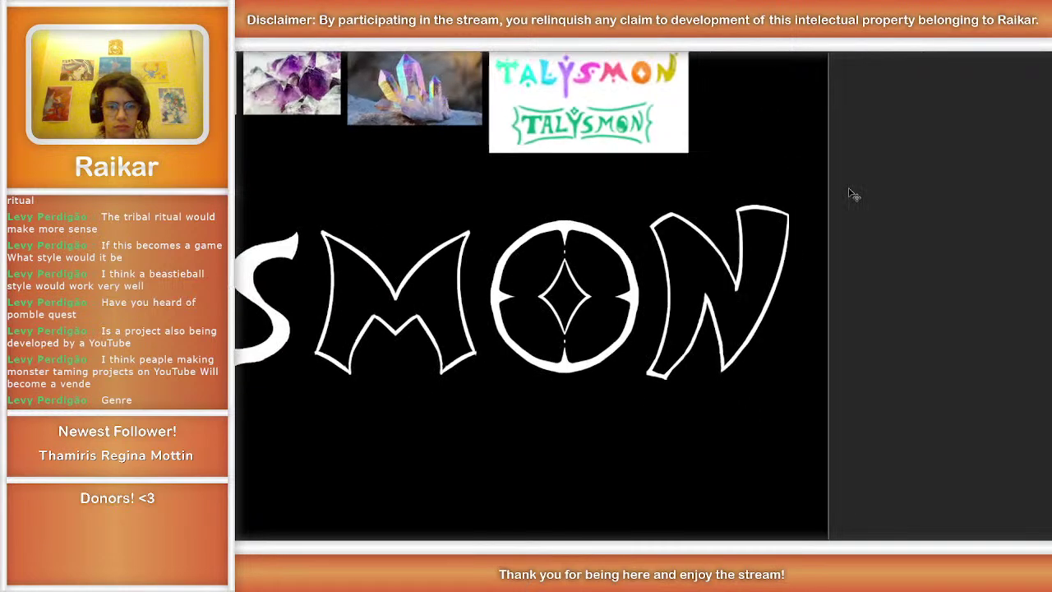
scroll(853, 193, left, 4)
scroll(853, 192, down, 3)
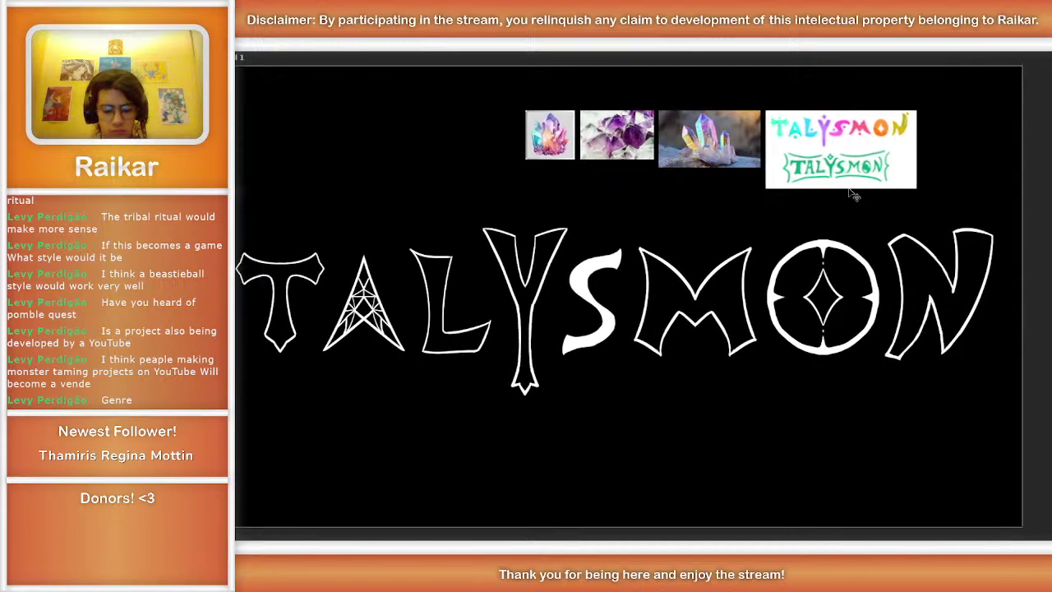
scroll(853, 193, left, 2)
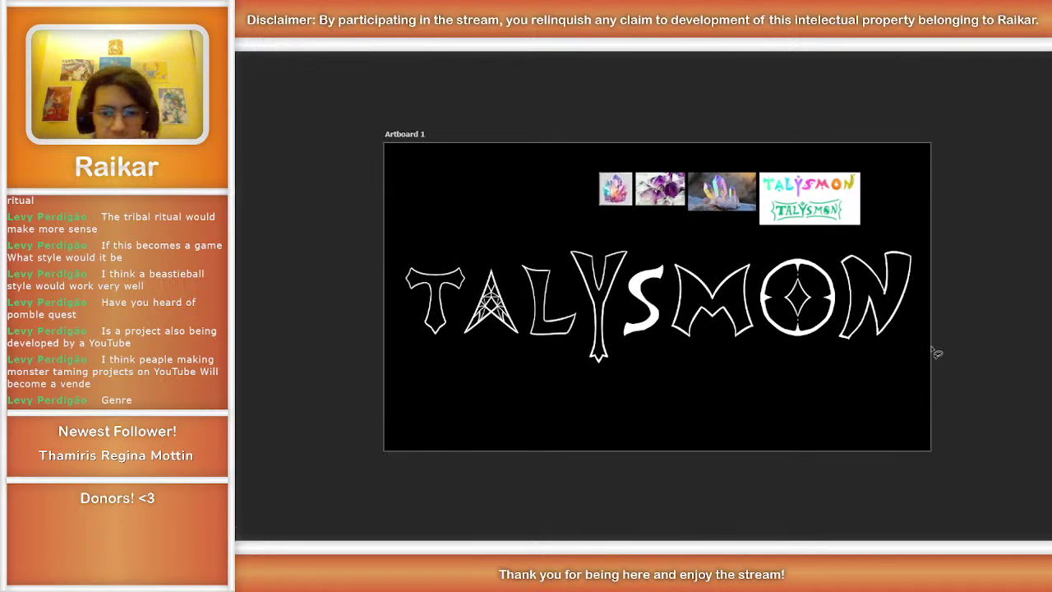
mouse_move(837, 254)
mouse_down()
mouse_move(844, 297)
mouse_move(829, 341)
mouse_move(869, 370)
mouse_move(922, 286)
mouse_move(924, 245)
mouse_move(899, 238)
mouse_up()
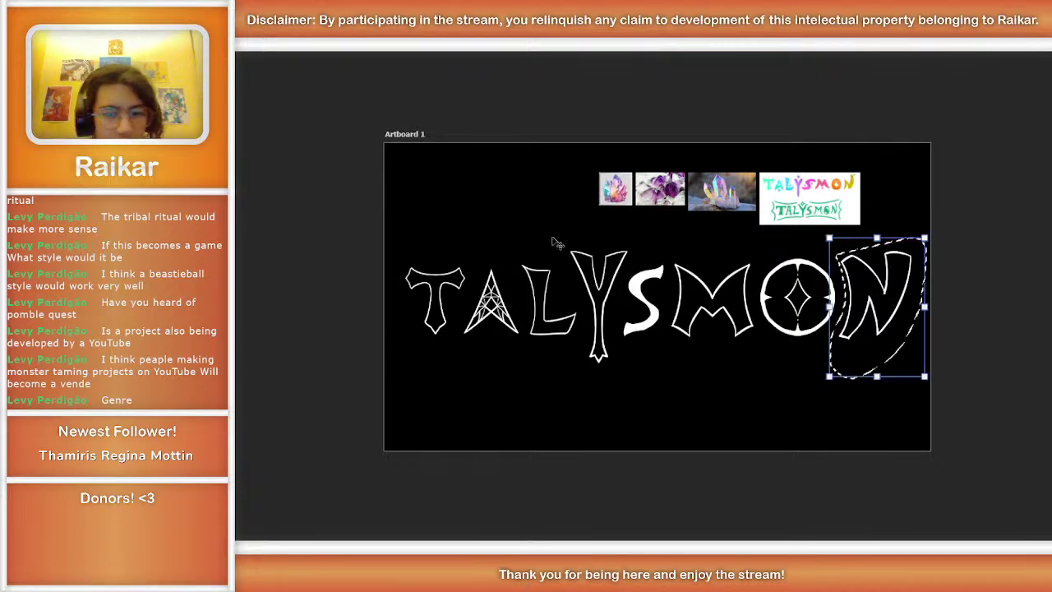
mouse_move(892, 256)
mouse_down()
mouse_move(474, 265)
mouse_move(483, 224)
mouse_move(509, 253)
mouse_move(496, 253)
mouse_up()
key(ctrl+t)
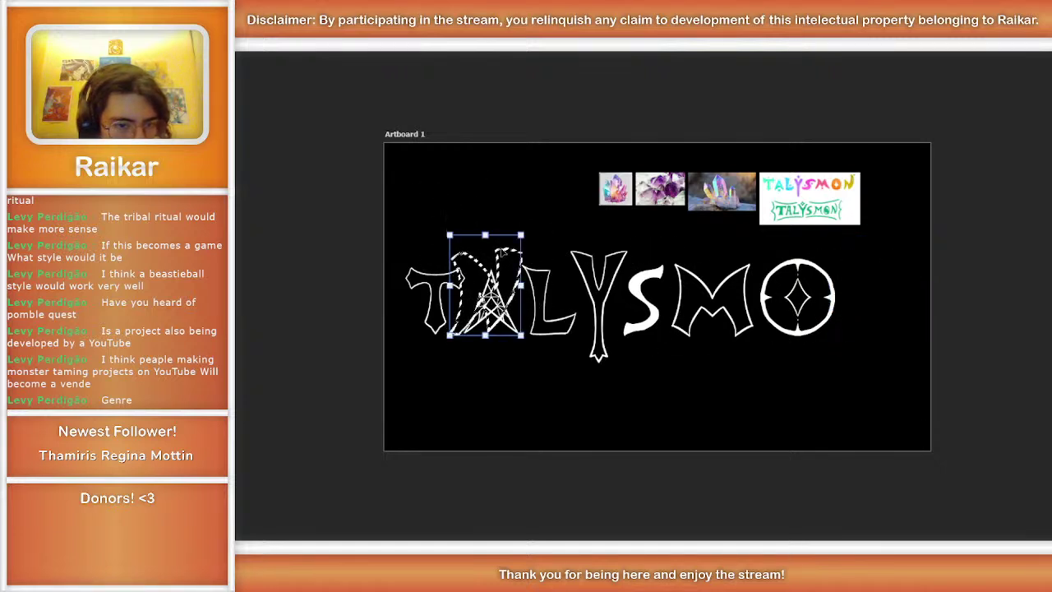
key(Down)
key(Down)
key(Down)
key(Down)
key(Down)
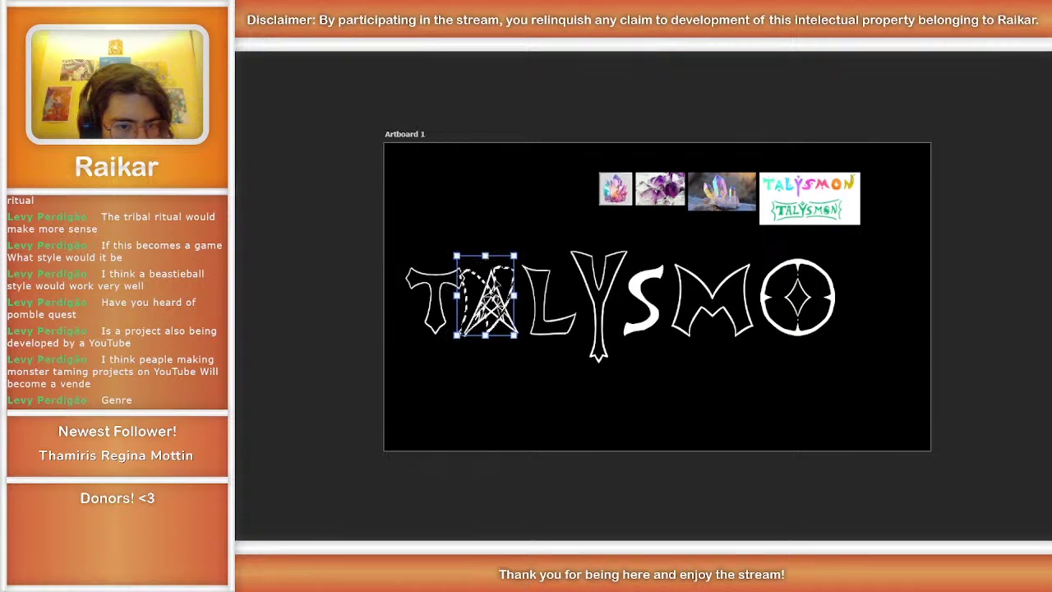
Step: Move the reduced N back to the end of the word beside the O and deselect it
drag(474, 286, 855, 277)
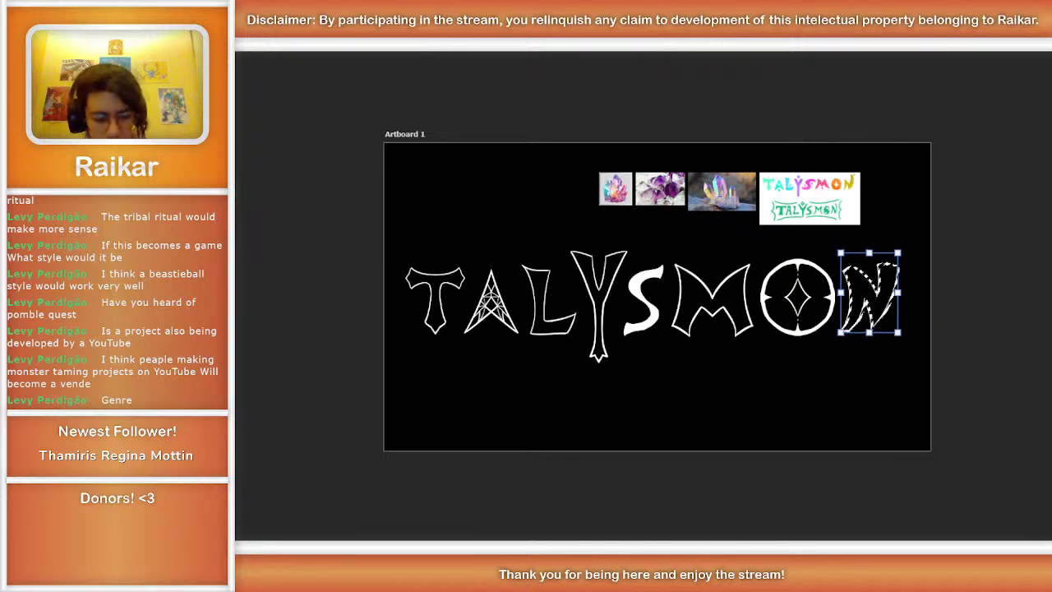
key(Escape)
click(953, 133)
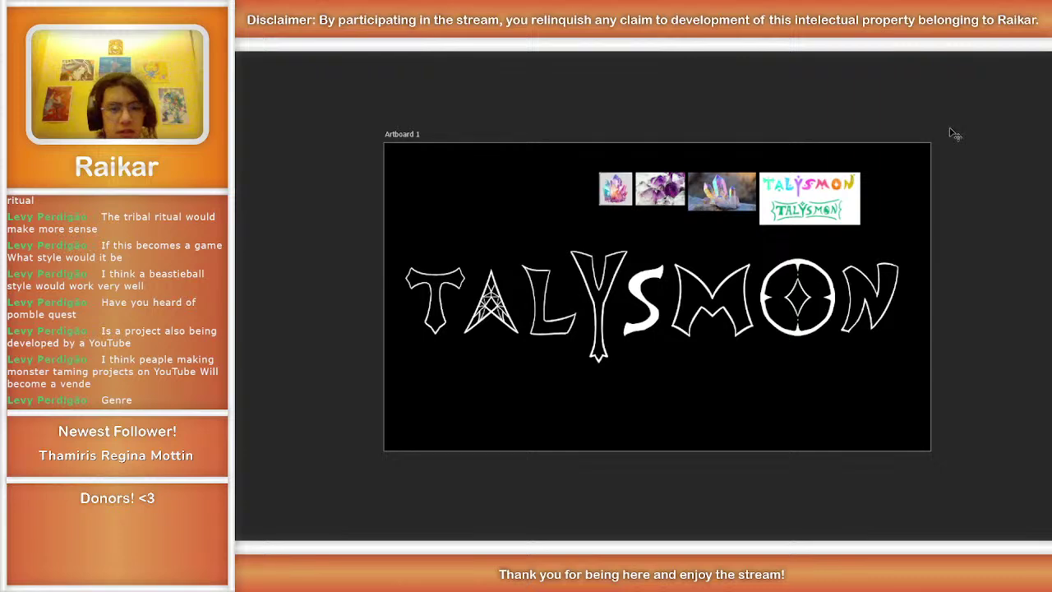
Step: Shift the whole TALYSMON lettering slightly to the right on the artboard
scroll(953, 133, right, 1)
key(ctrl+plus)
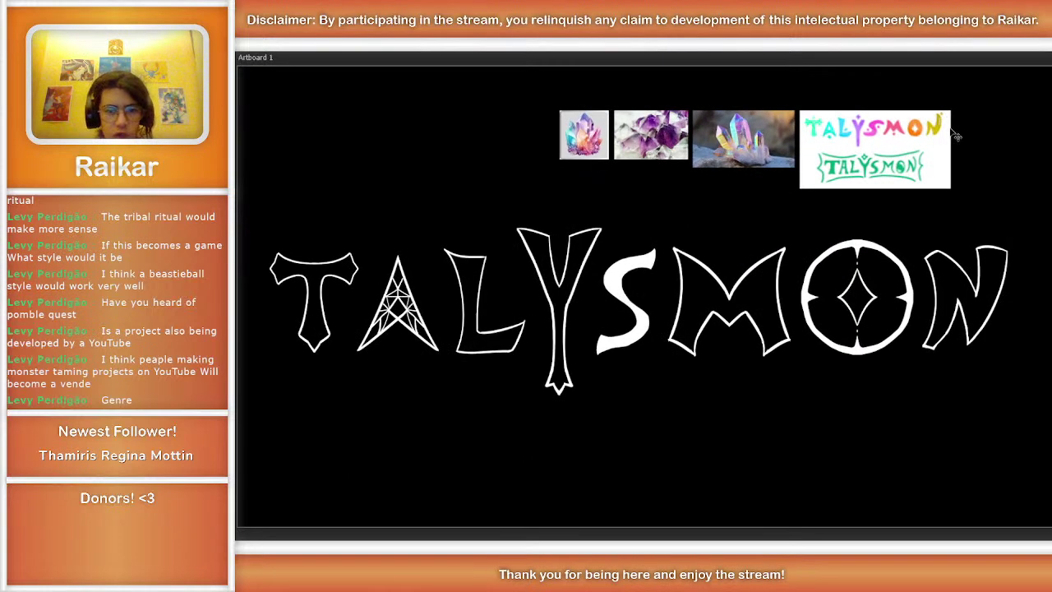
click(882, 254)
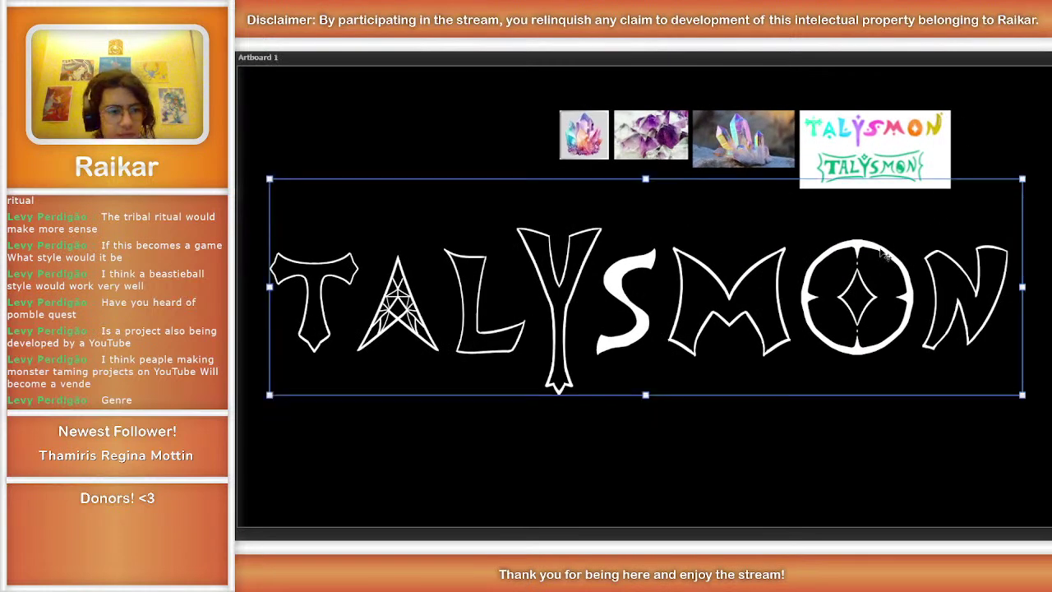
drag(882, 254, 884, 255)
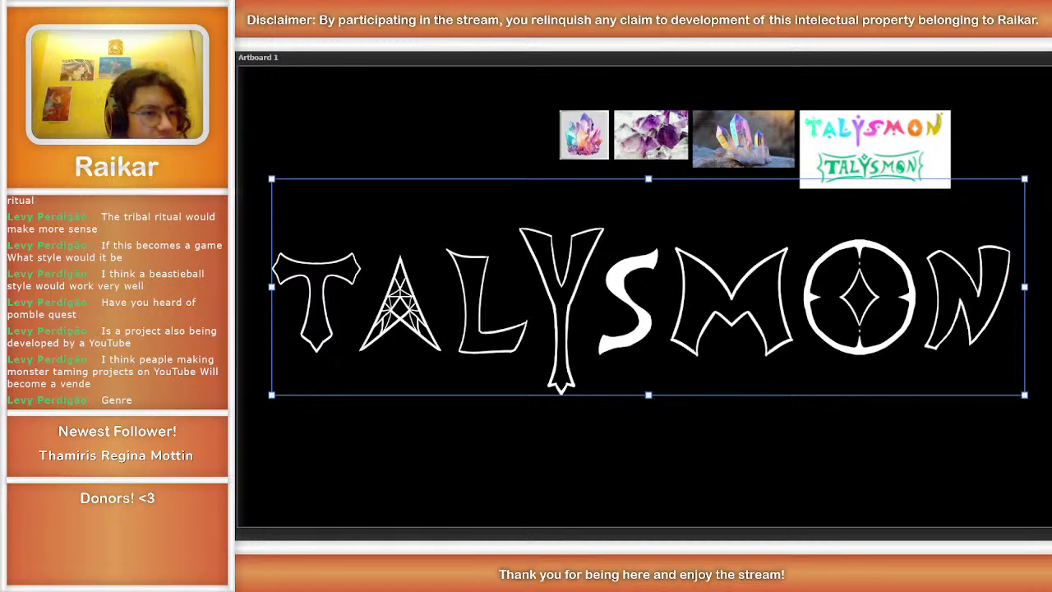
Step: Lasso the T, enlarge it slightly so it matches the other letters, and deselect it
click(304, 225)
mouse_move(259, 272)
mouse_down()
mouse_move(278, 371)
mouse_move(301, 377)
mouse_move(335, 358)
mouse_move(378, 279)
mouse_move(316, 164)
mouse_up()
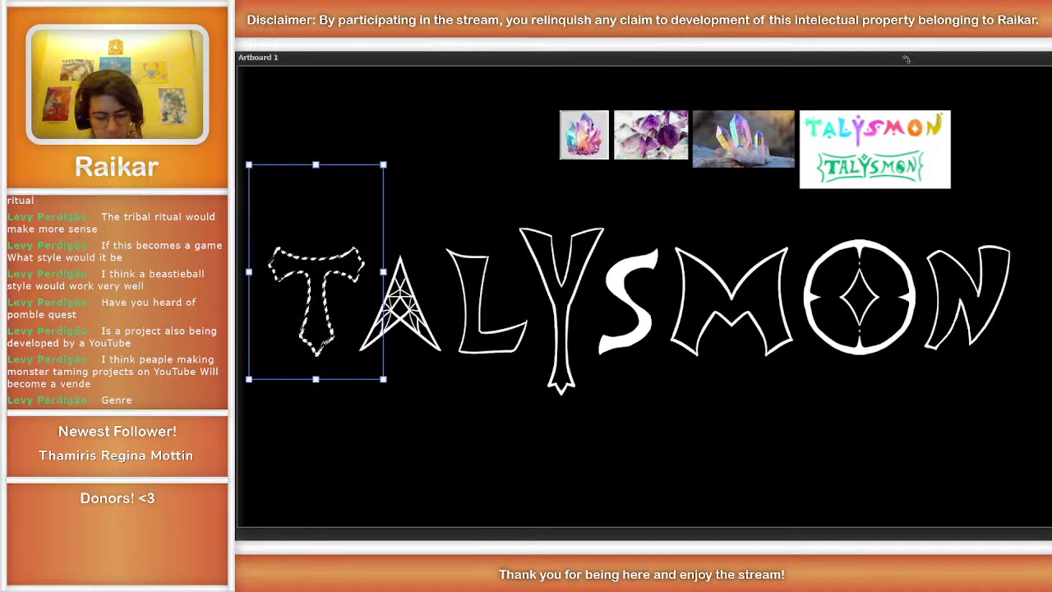
key(ctrl+minus)
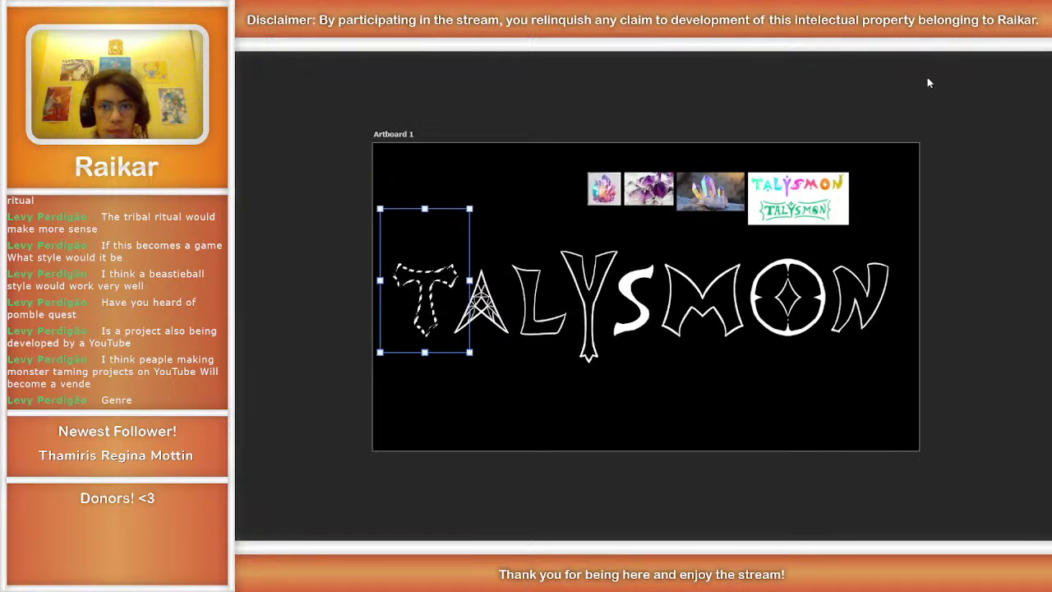
key(ctrl+d)
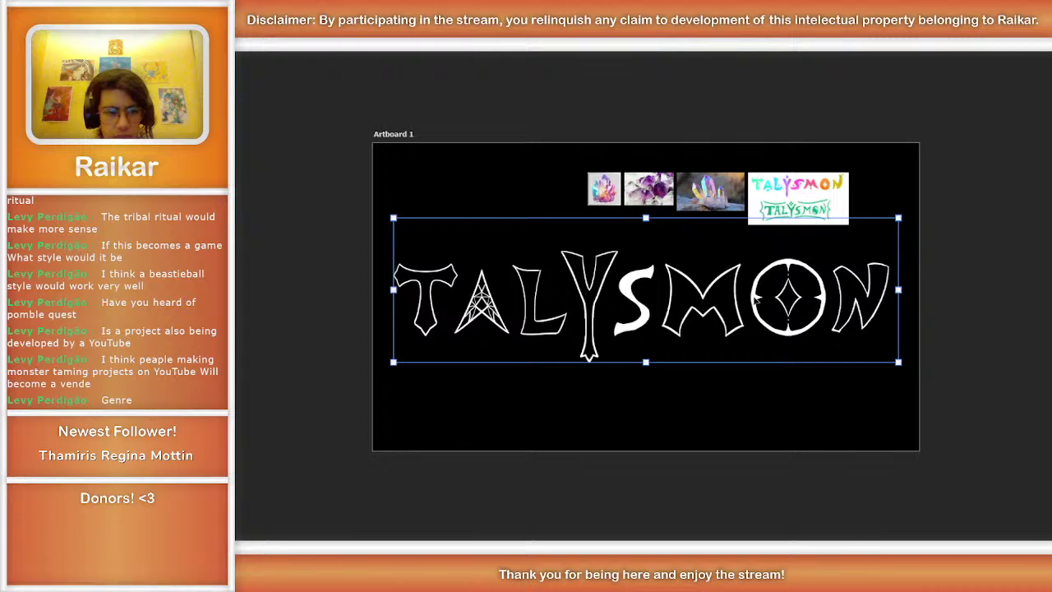
Step: Nudge the whole lettering slightly down and to the right, and deselect it
drag(755, 299, 758, 301)
click(957, 117)
key(ctrl+plus)
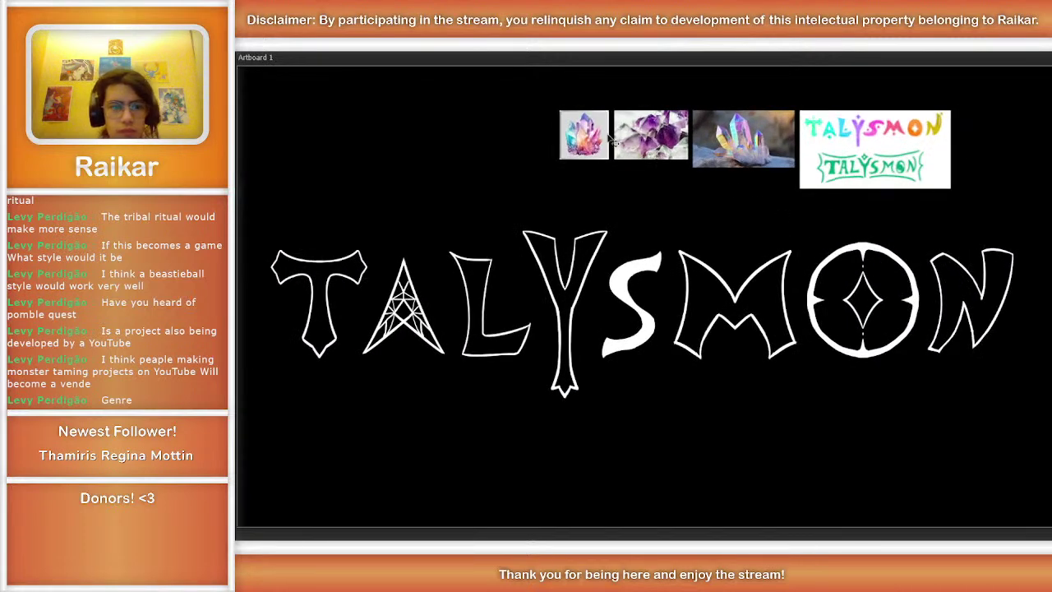
Step: Move the three crystal photos and the logo sketch together up and slightly right, away from the lettering
drag(560, 105, 954, 191)
drag(859, 161, 881, 136)
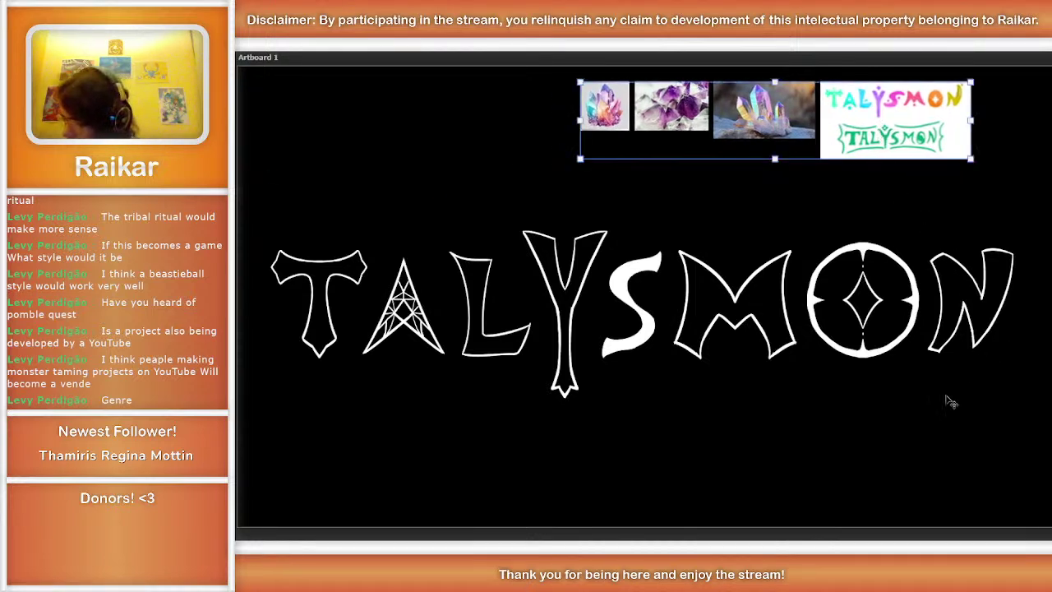
click(449, 202)
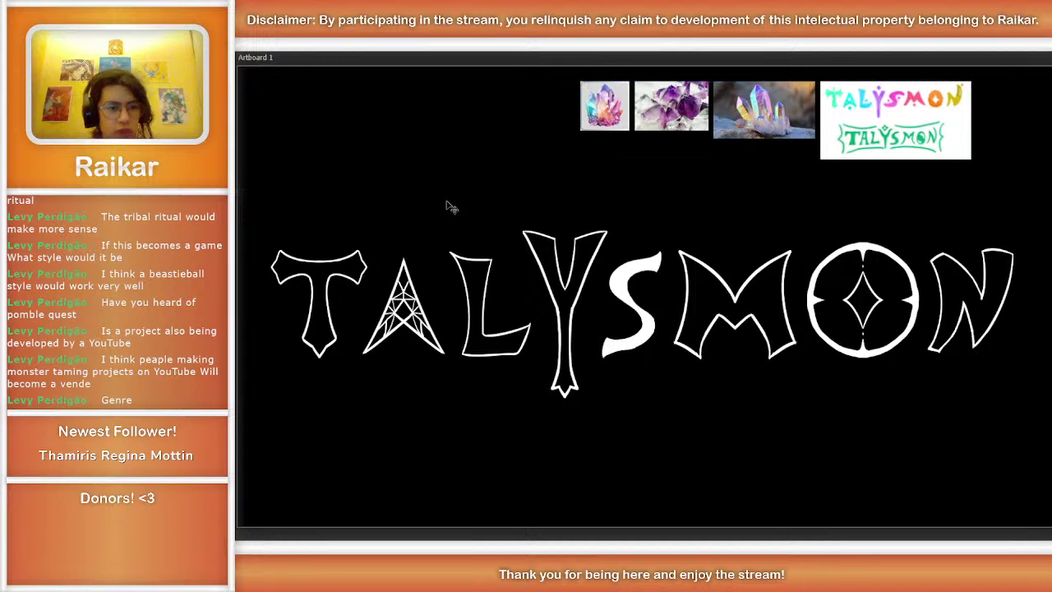
Step: Bring the earlier tall-armed N back over the current N to compare them, and remove it again
click(560, 311)
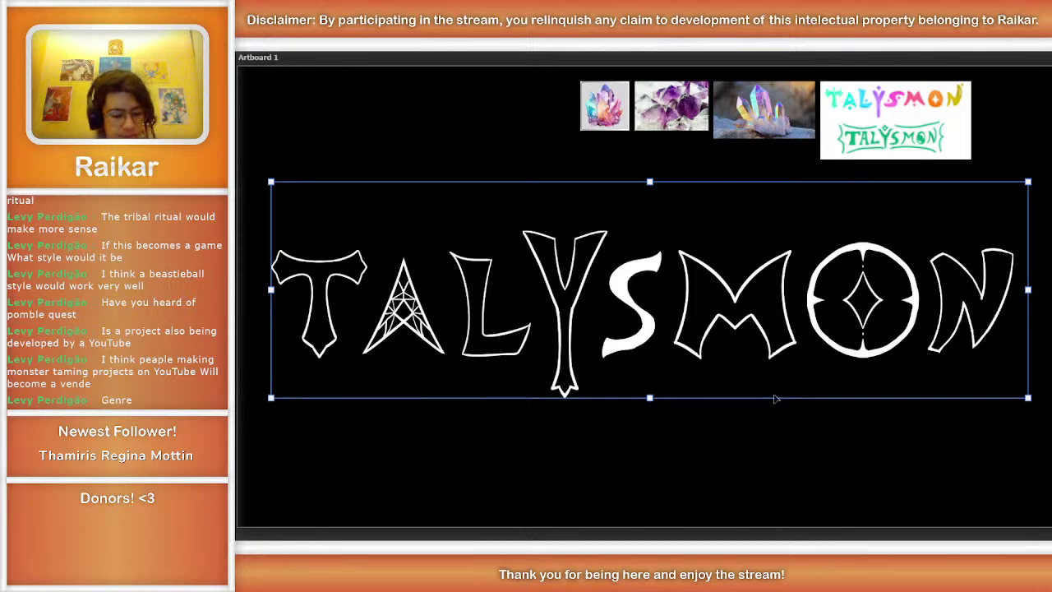
click(782, 378)
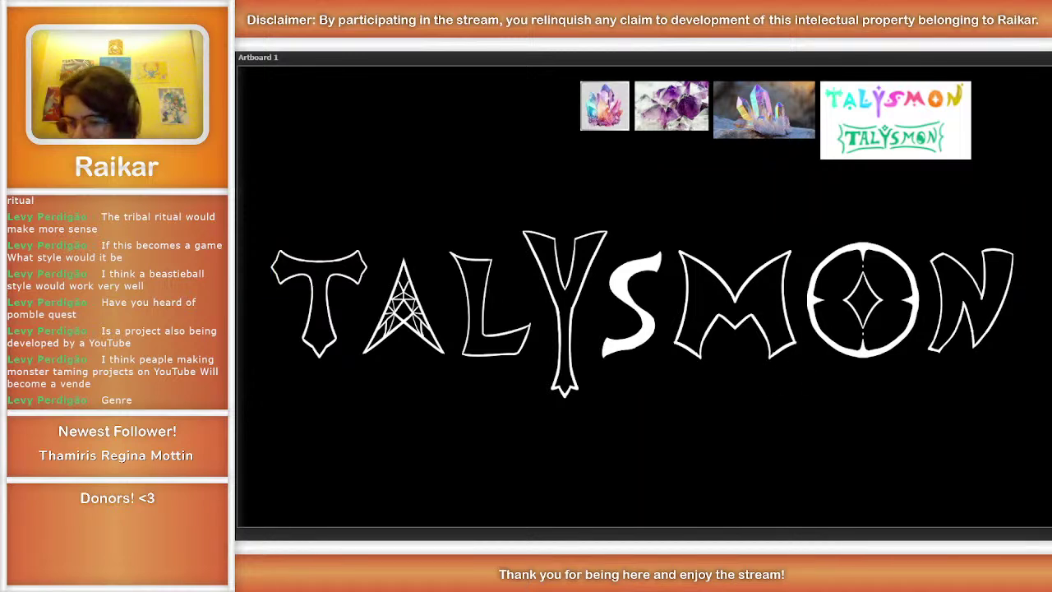
key(ctrl+v)
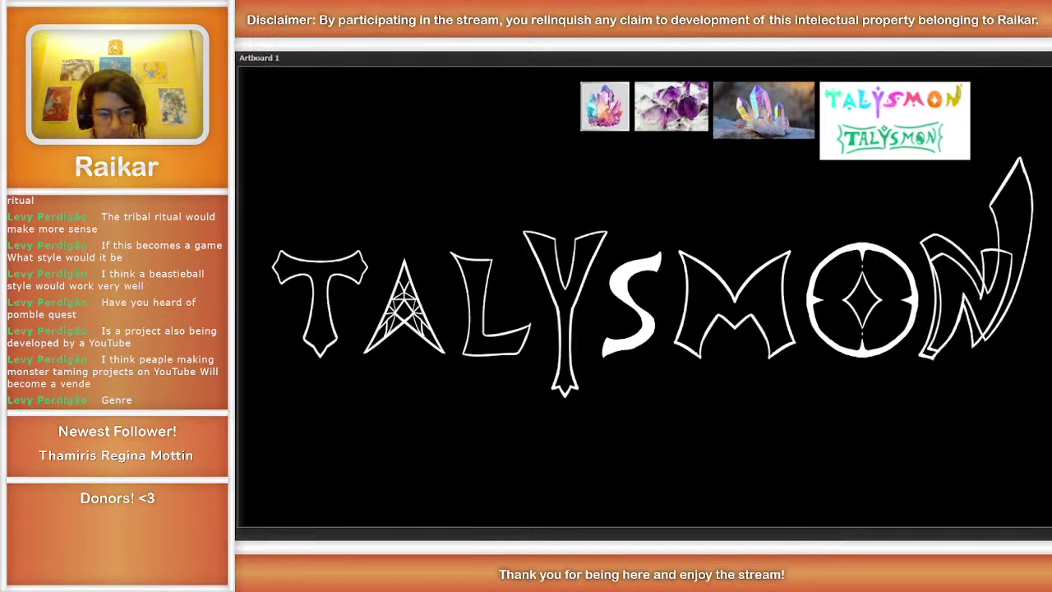
key(ctrl+minus)
key(ctrl+plus)
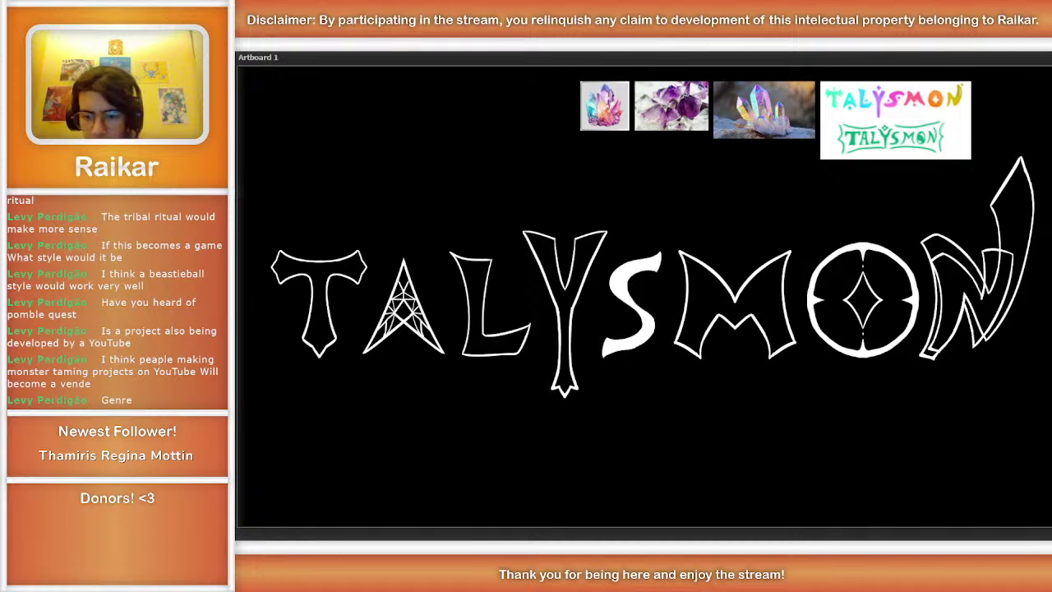
key(Delete)
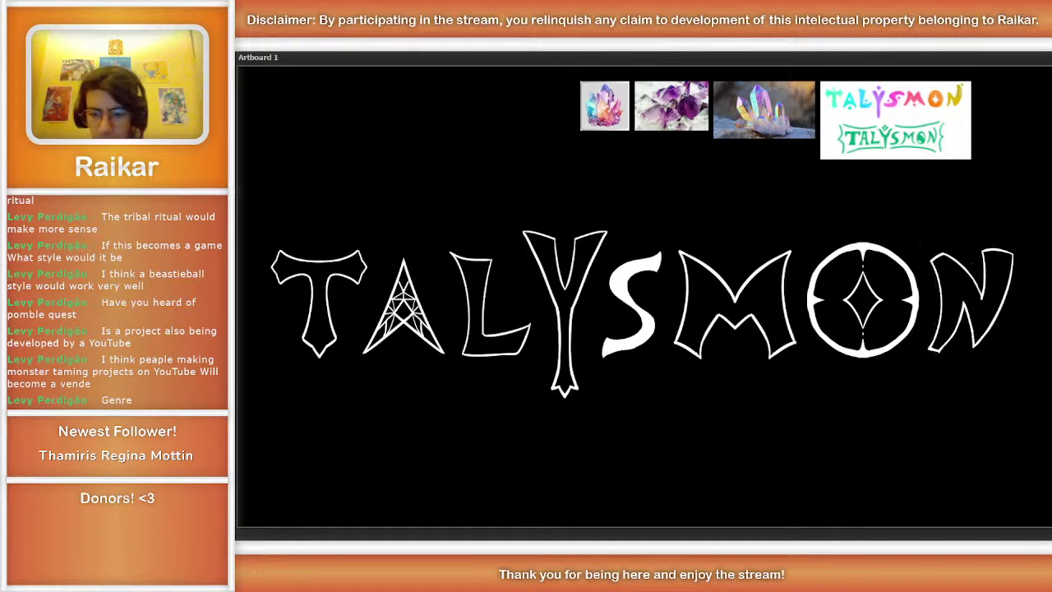
Step: Lasso the N, cut it from the lettering and paste it in place as a separate layer
mouse_move(920, 257)
mouse_down()
mouse_move(914, 362)
mouse_move(960, 393)
mouse_move(1030, 330)
mouse_move(1040, 243)
mouse_move(977, 207)
mouse_up()
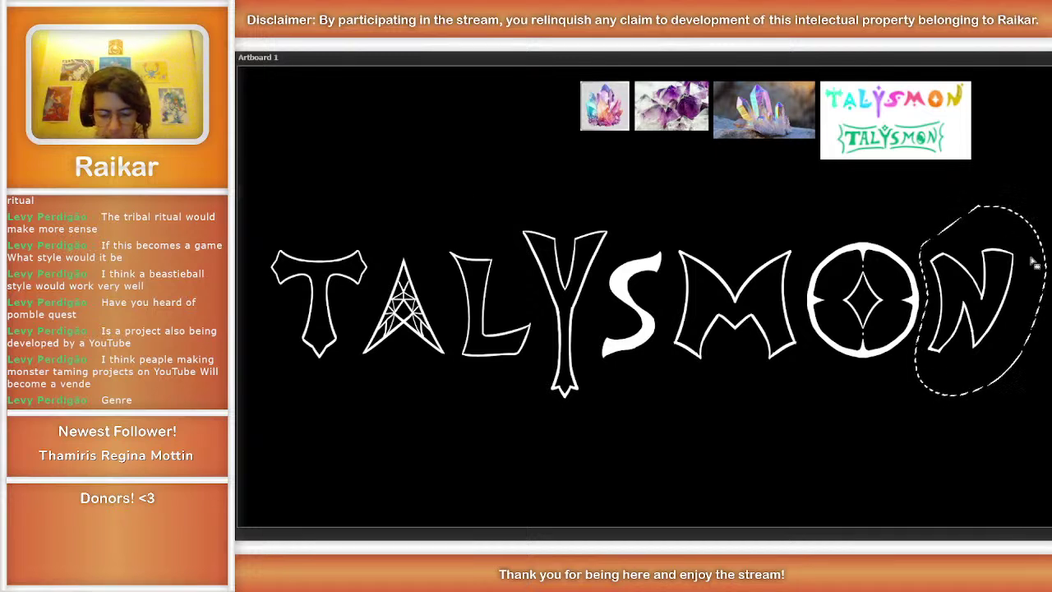
key(ctrl+x)
key(ctrl+v)
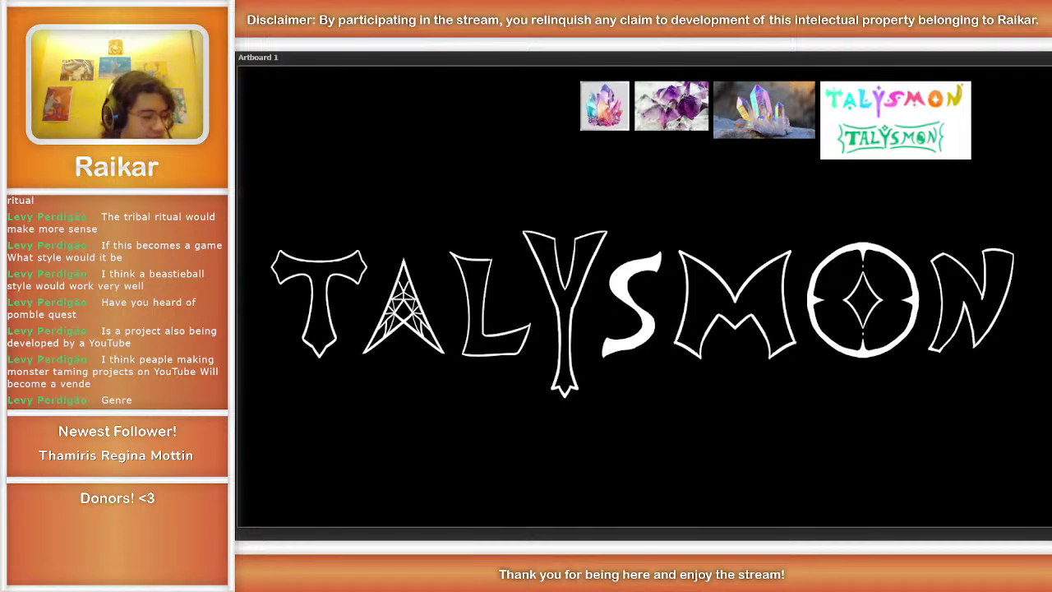
scroll(916, 333, down, 3)
scroll(972, 350, up, 3)
scroll(975, 355, left, 2)
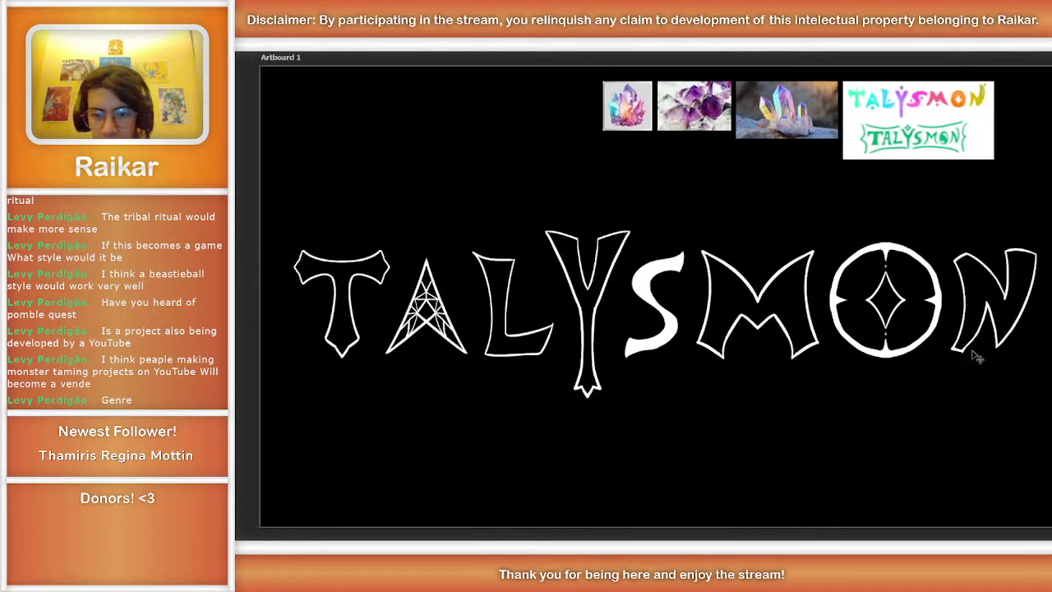
scroll(637, 291, right, 2)
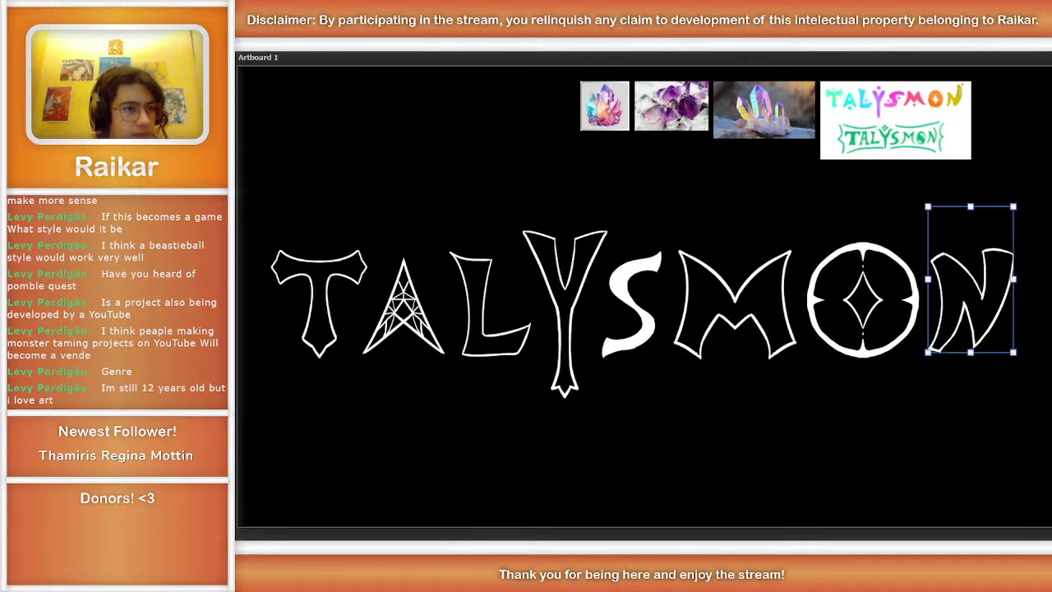
Step: Check the bounds of the lettering layer by selecting and deselecting it
click(642, 325)
click(619, 291)
scroll(619, 289, down, 2)
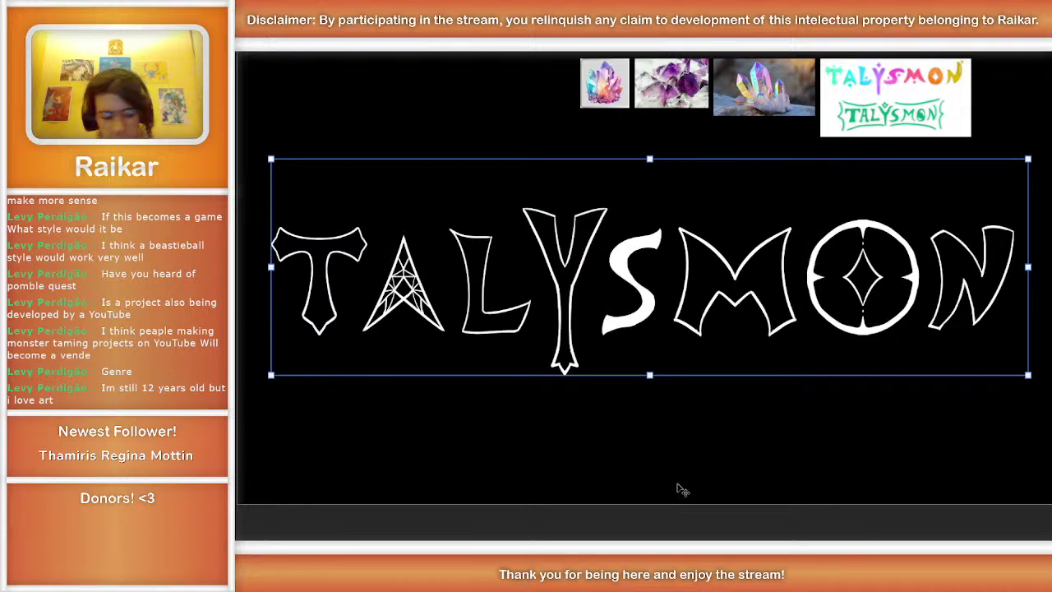
click(916, 275)
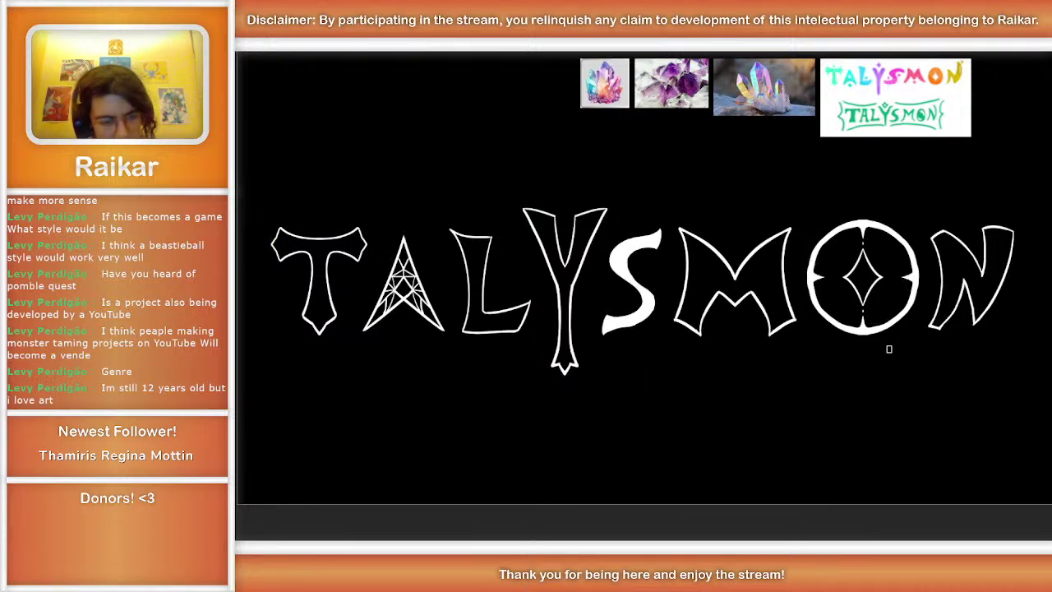
key(ctrl+a)
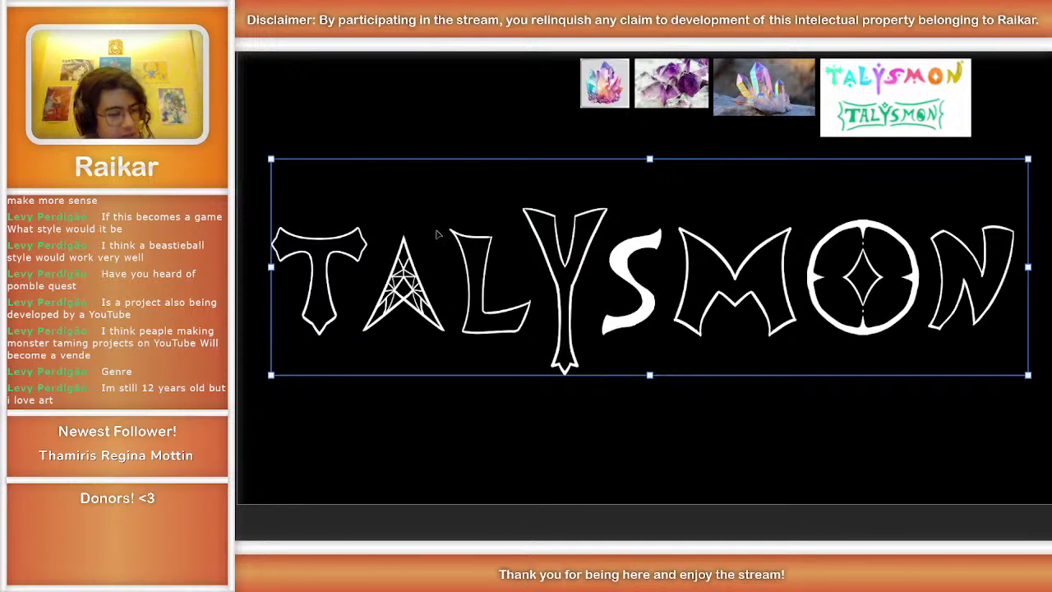
click(621, 529)
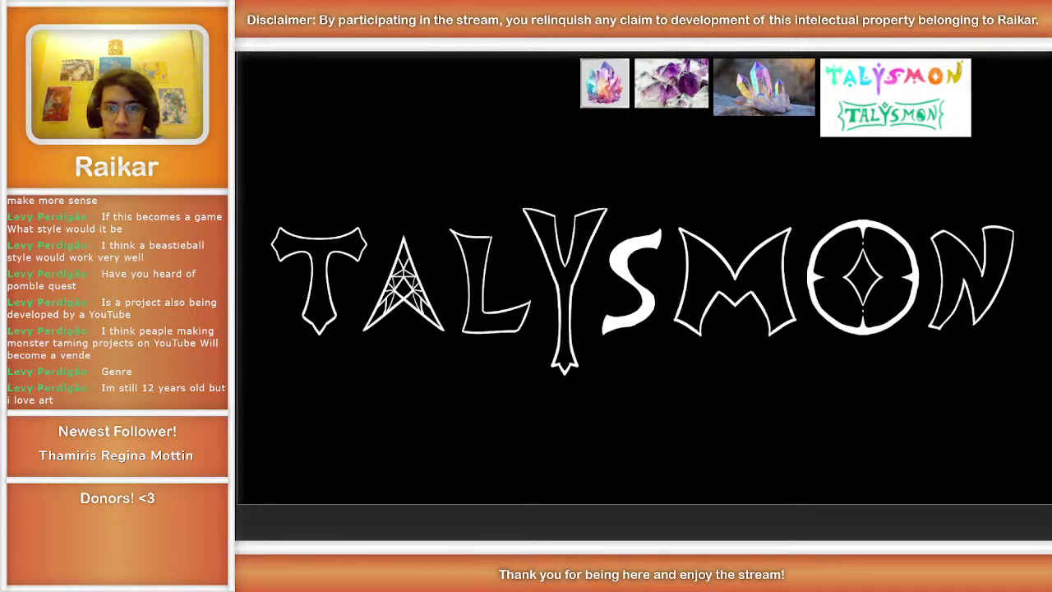
Step: View the Sharkyuki evolution artwork, return to the logo and check the lettering within the whole artboard
key(Right)
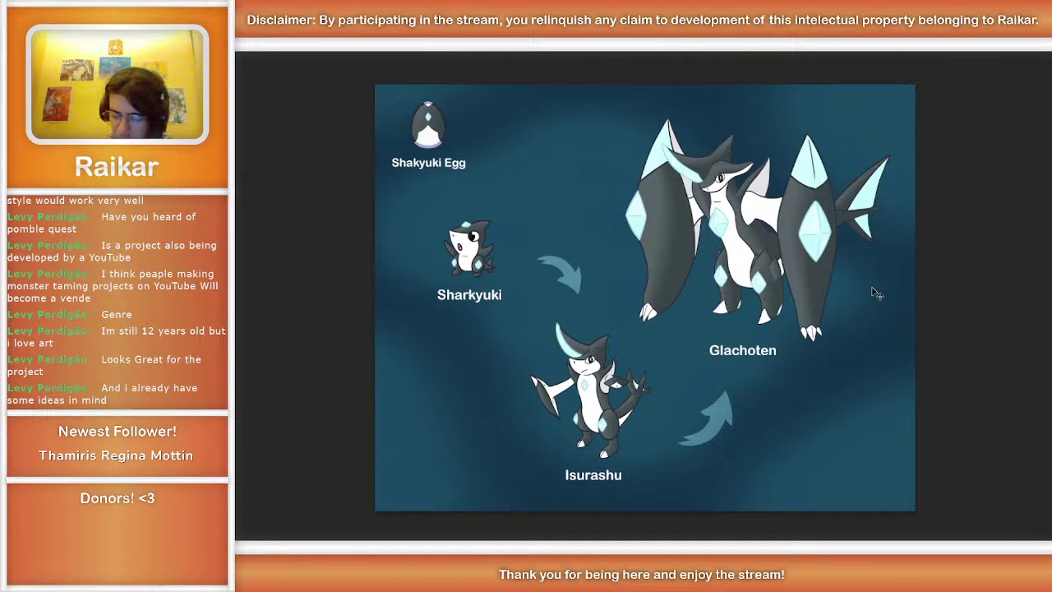
key(Right)
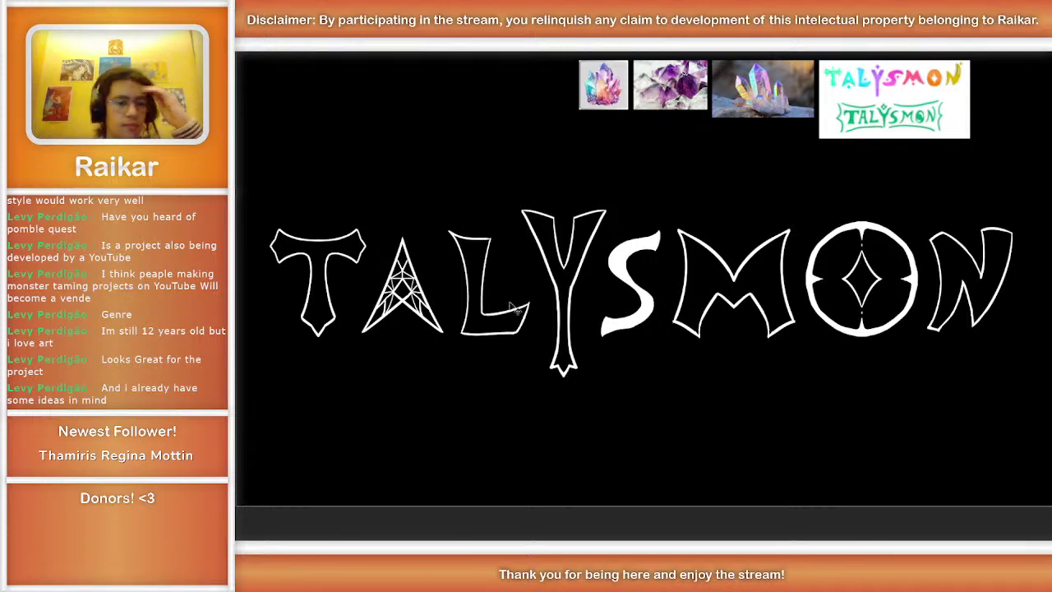
click(621, 258)
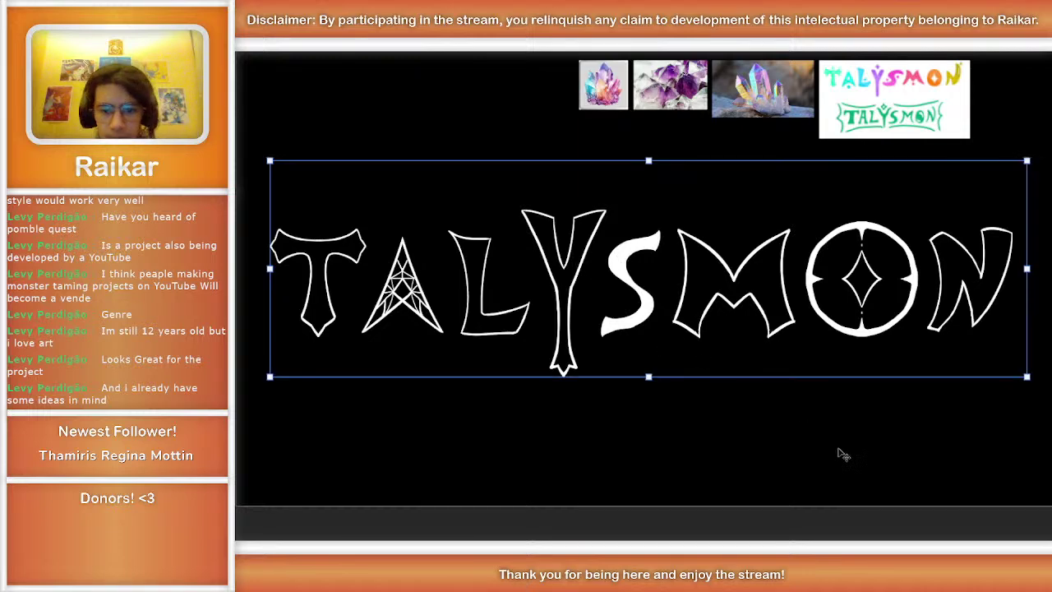
click(835, 510)
key(ctrl+0)
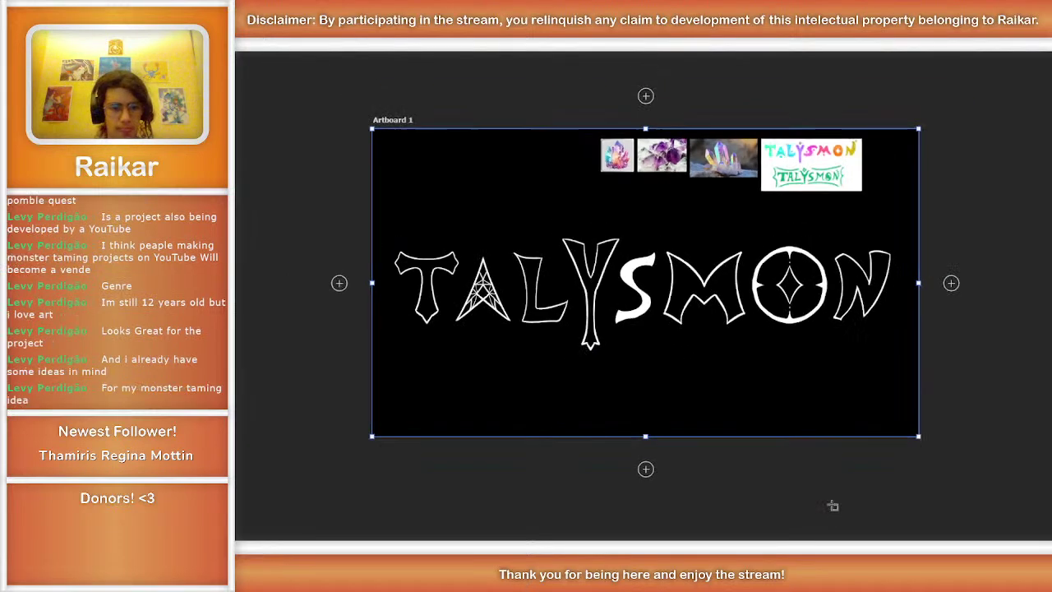
click(814, 515)
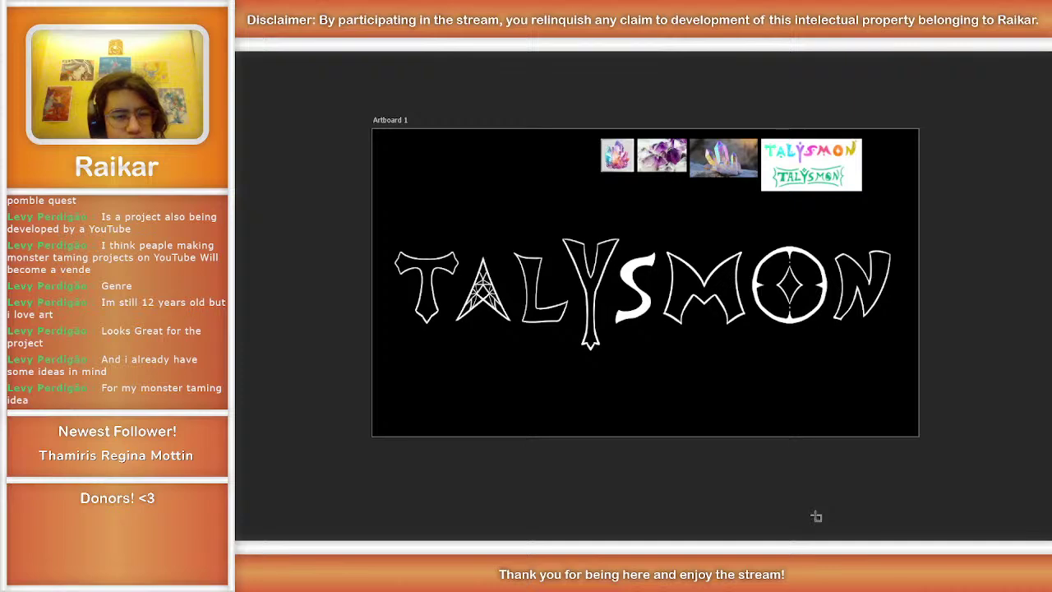
drag(816, 516, 279, 97)
click(507, 183)
scroll(509, 184, right, 3)
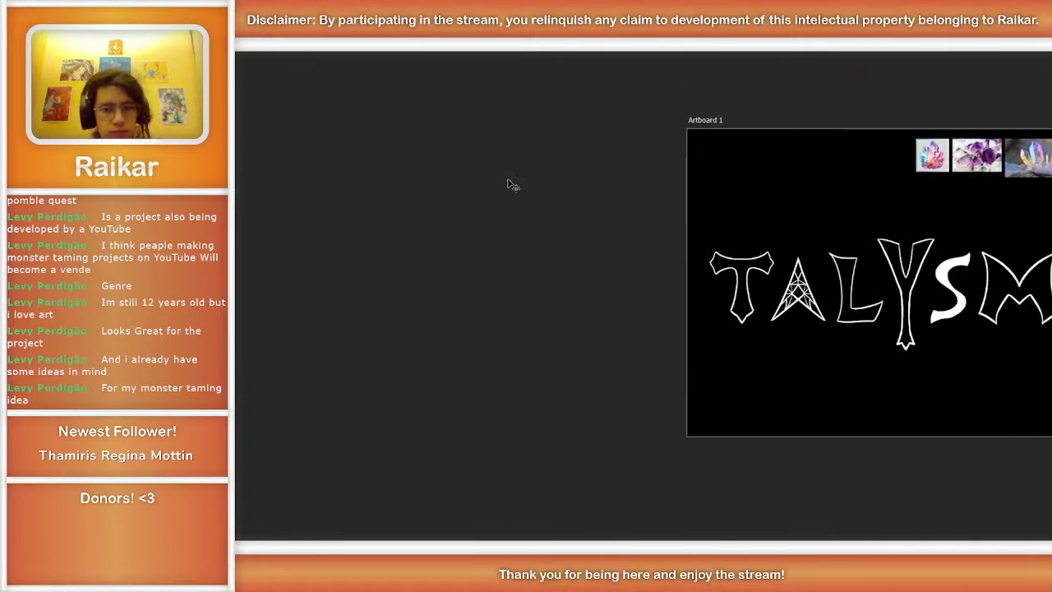
scroll(507, 184, right, 3)
key(ctrl+0)
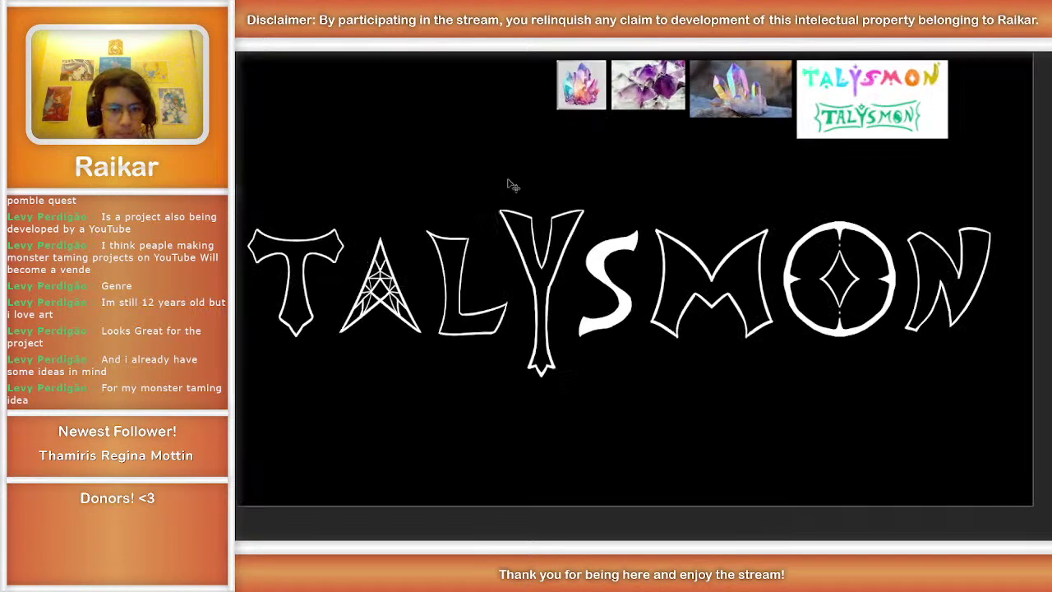
Step: Try lassoing the S, M and O on the lettering layer and squeezing them horizontally toward the Y
click(610, 257)
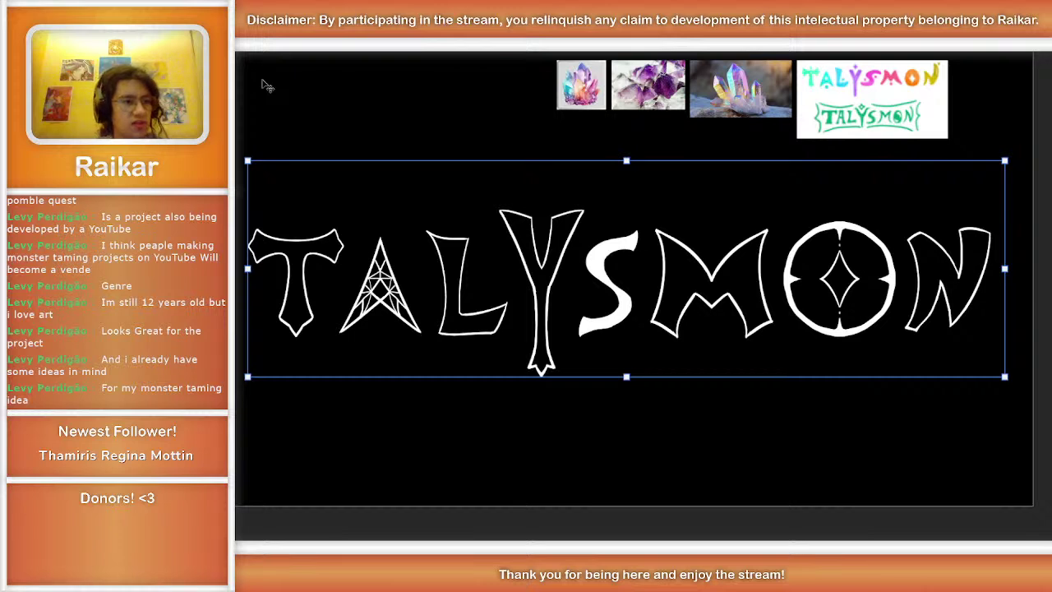
click(336, 134)
mouse_move(611, 219)
mouse_down()
mouse_move(567, 278)
mouse_move(571, 354)
mouse_move(787, 403)
mouse_move(973, 354)
mouse_move(1018, 291)
mouse_move(1011, 216)
mouse_move(921, 178)
mouse_up()
key(ctrl+t)
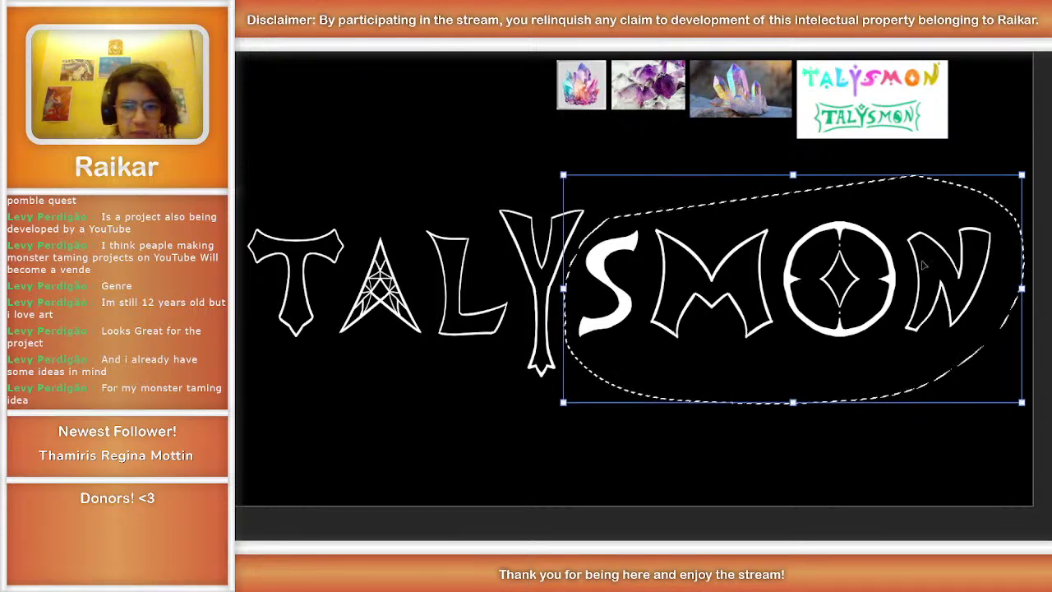
mouse_move(1027, 288)
mouse_down()
mouse_move(892, 288)
mouse_move(1026, 288)
mouse_up()
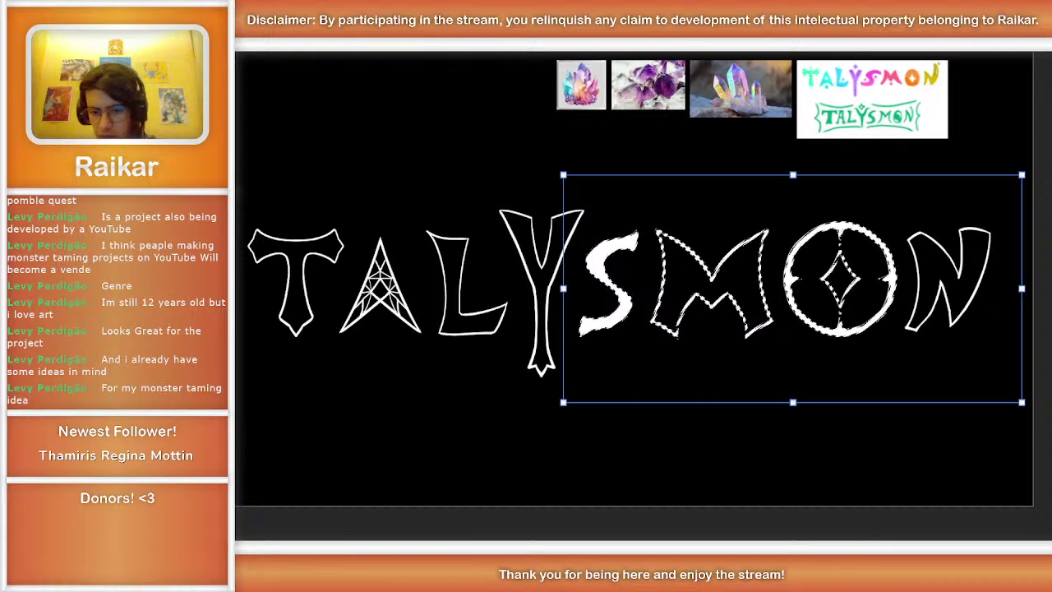
drag(1019, 289, 873, 289)
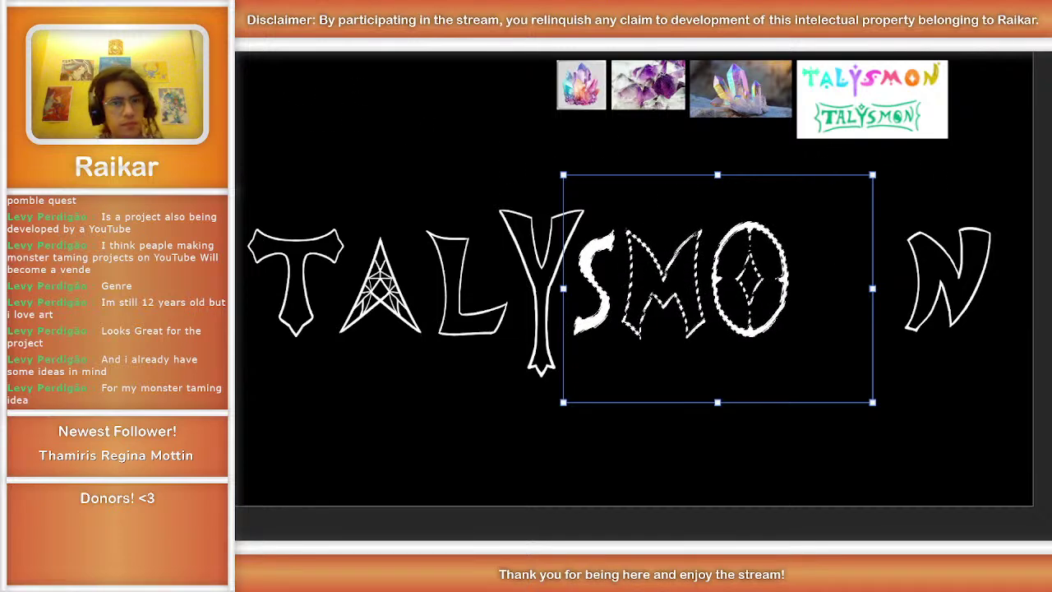
key(Return)
key(ctrl+e)
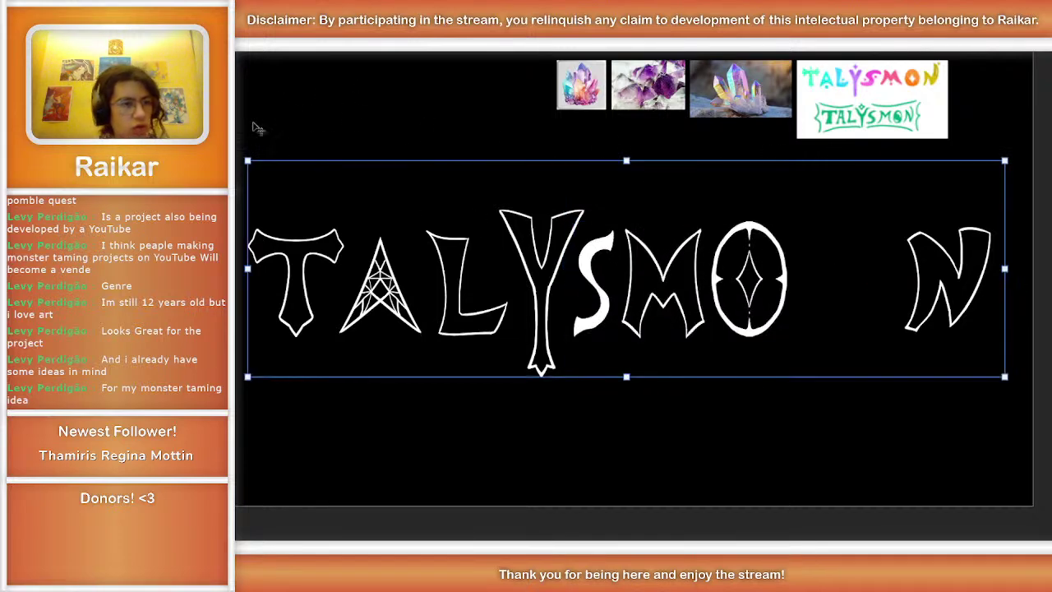
Step: Try moving the separate N sideways to close the gap beside the narrowed O
drag(945, 250, 830, 245)
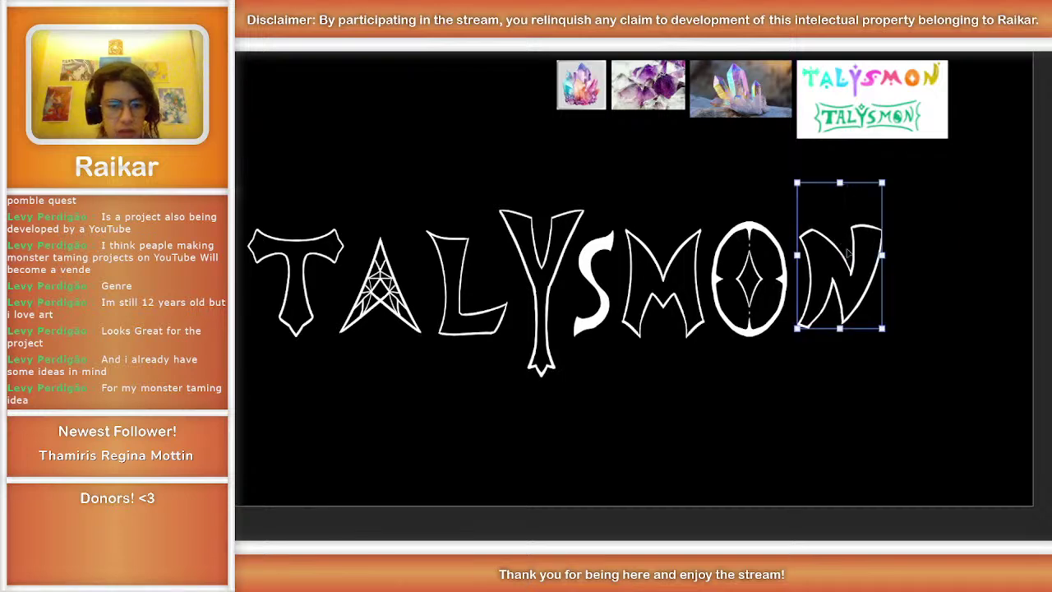
key(ctrl+d)
scroll(820, 525, left, 3)
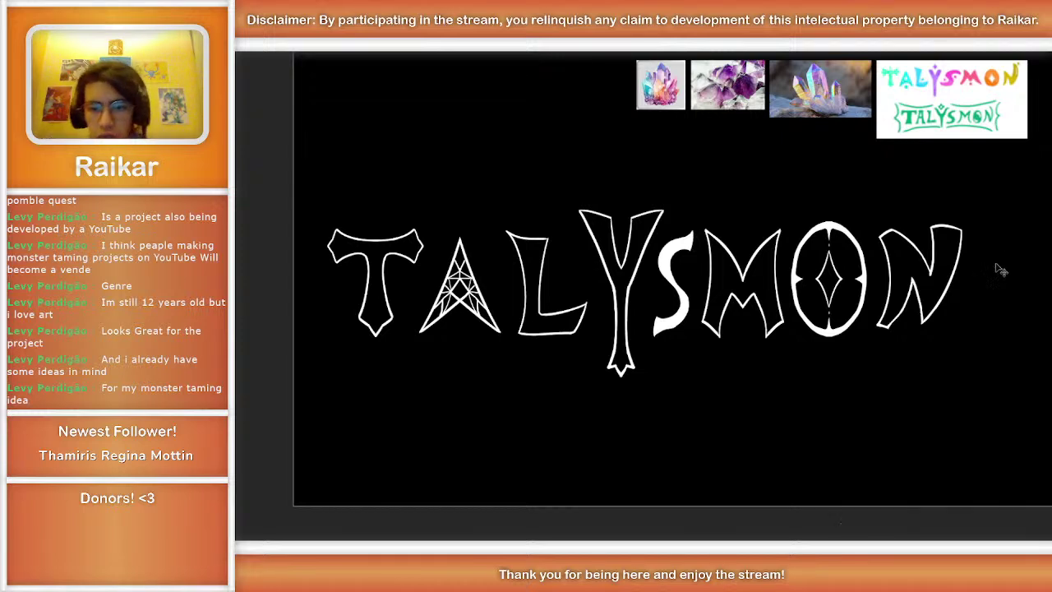
Step: Try narrowing the N to match the squeezed letters and nudging it closer to the O
click(961, 269)
drag(961, 257, 945, 258)
key(Left)
key(Left)
key(Left)
key(Left)
key(Left)
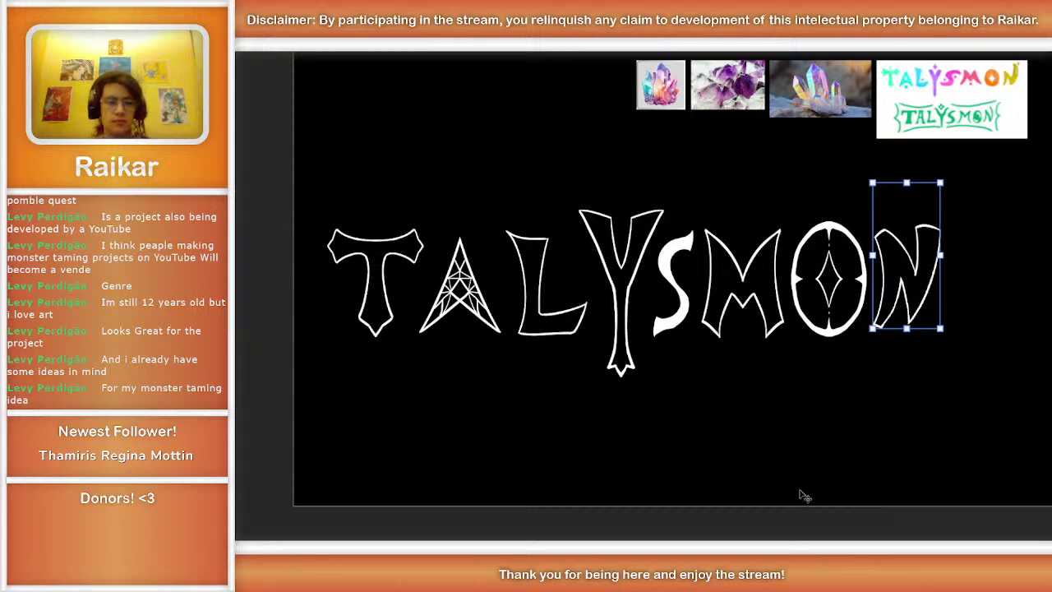
Step: Examine the spacing of the narrowed word in the whole artboard, and check the bounds of the N and the lettering layer
click(785, 531)
key(ctrl+minus)
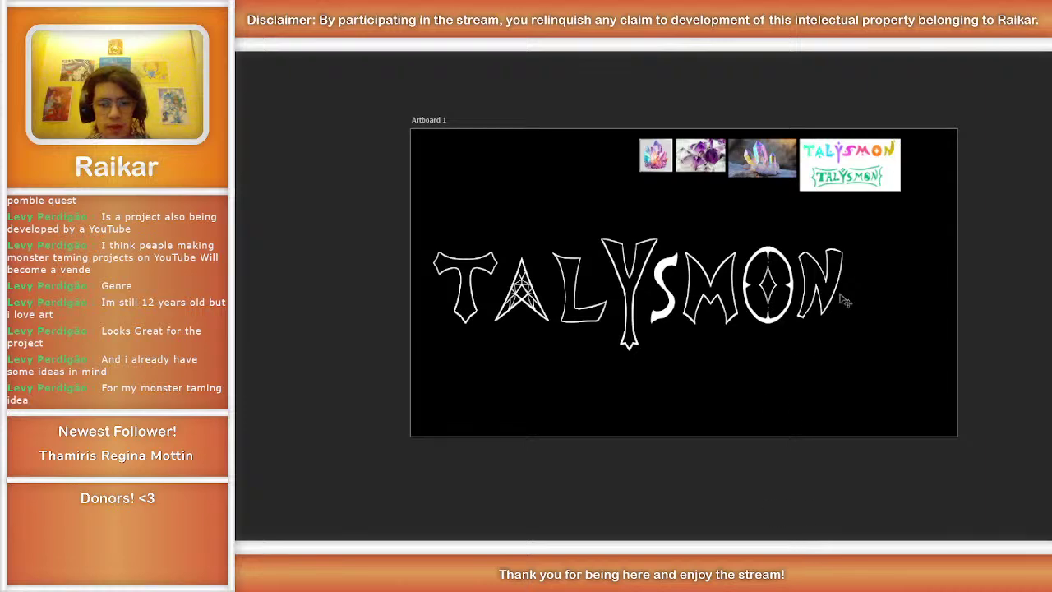
key(ctrl+plus)
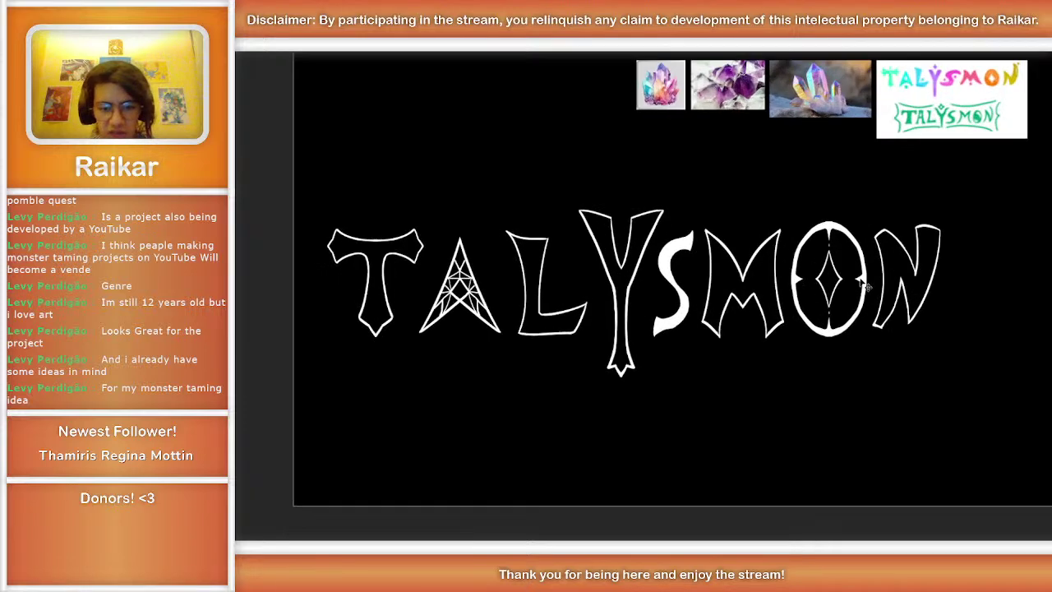
click(919, 276)
drag(278, 228, 916, 331)
click(928, 517)
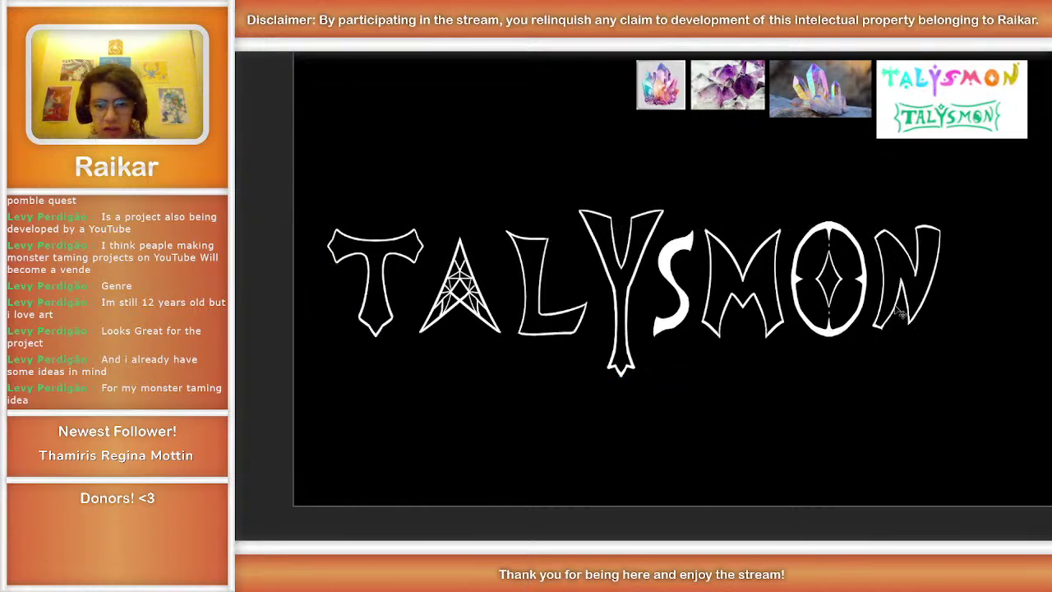
click(913, 328)
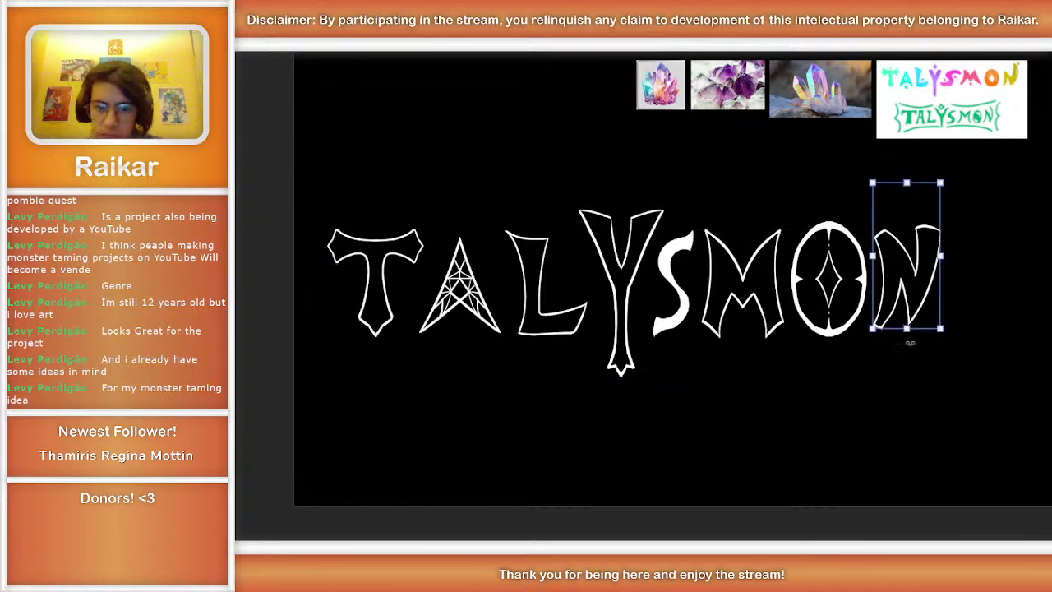
click(902, 535)
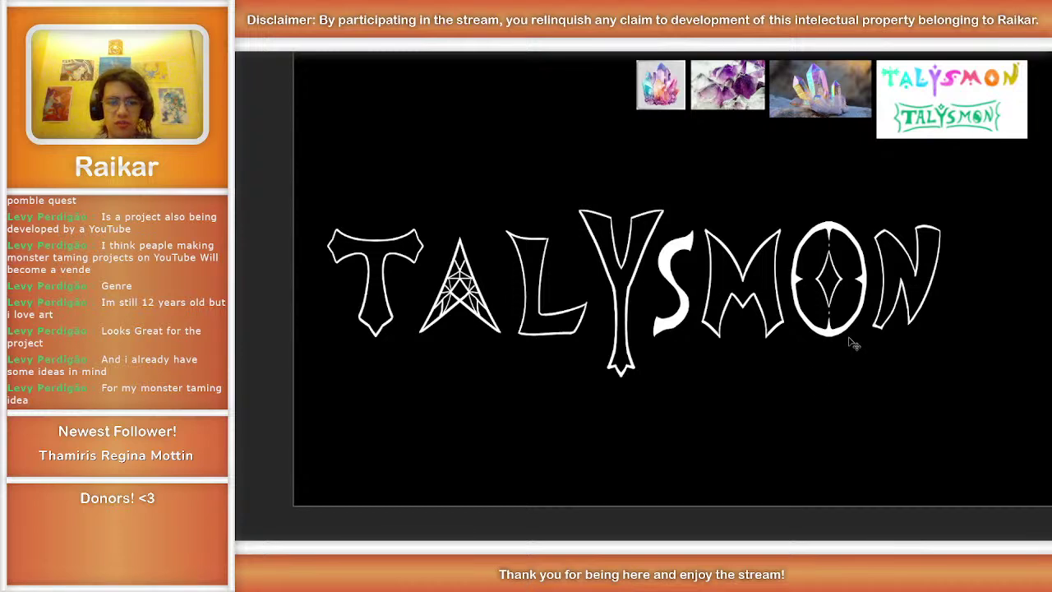
drag(269, 265, 1002, 289)
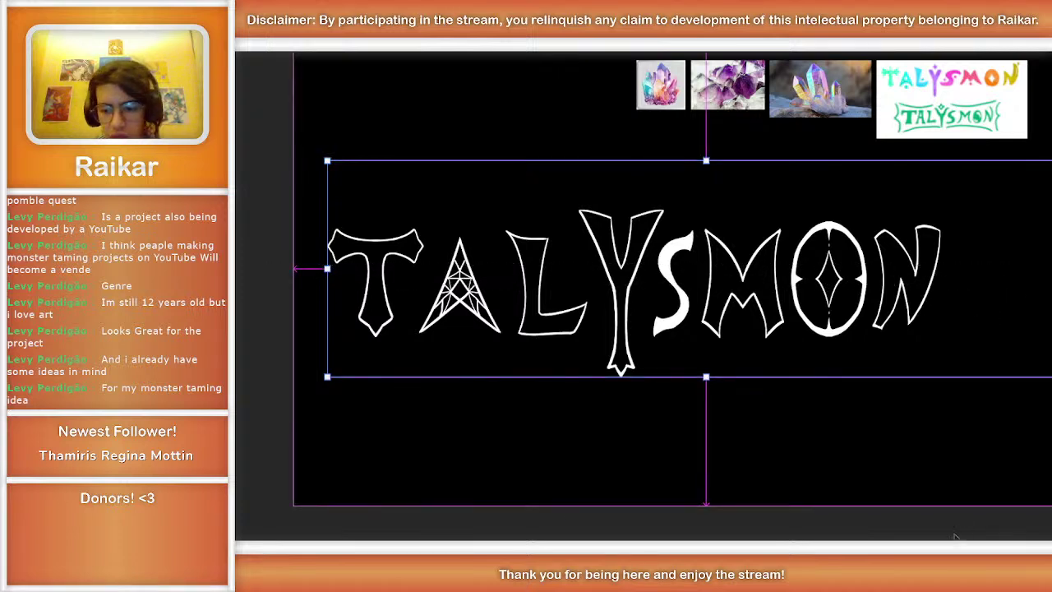
click(956, 537)
click(860, 282)
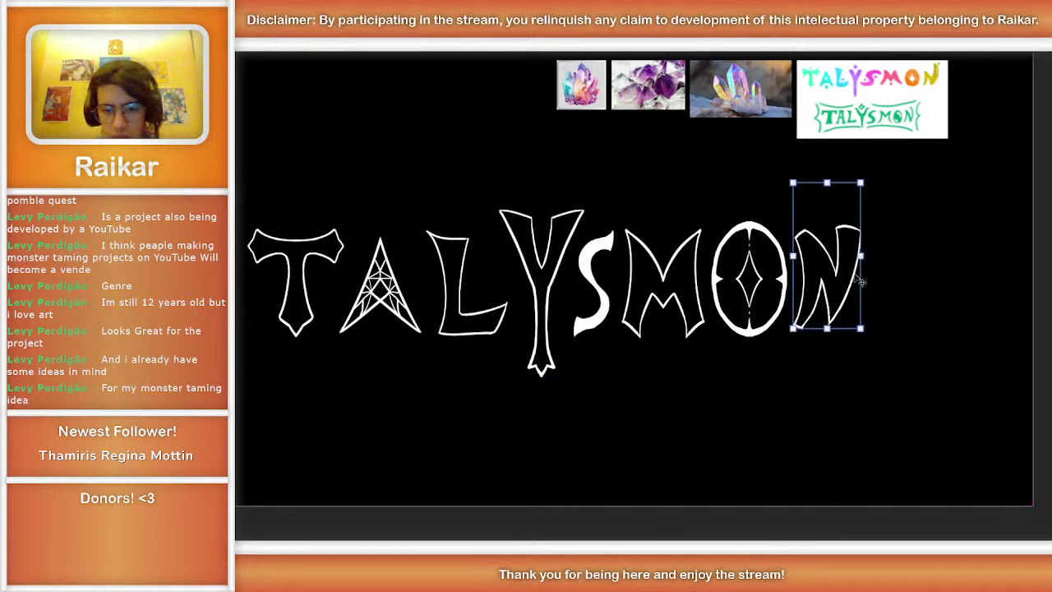
drag(857, 521, 308, 247)
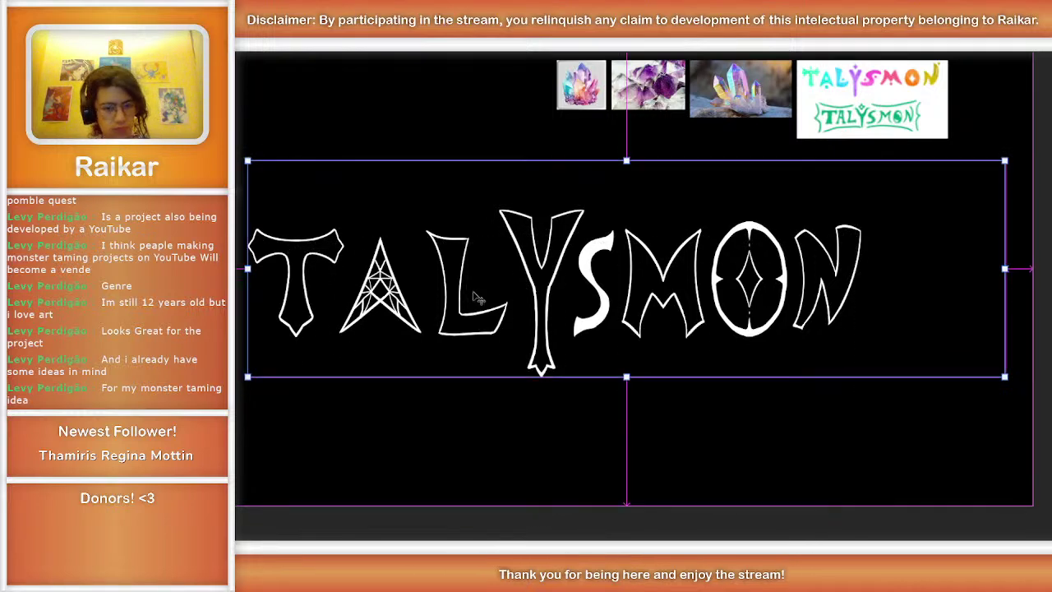
Step: Step back through the letter-narrowing edits to compare with the earlier wide lettering, and bring the narrowed version back
key(ctrl+z)
key(ctrl+z)
key(ctrl+z)
key(ctrl+z)
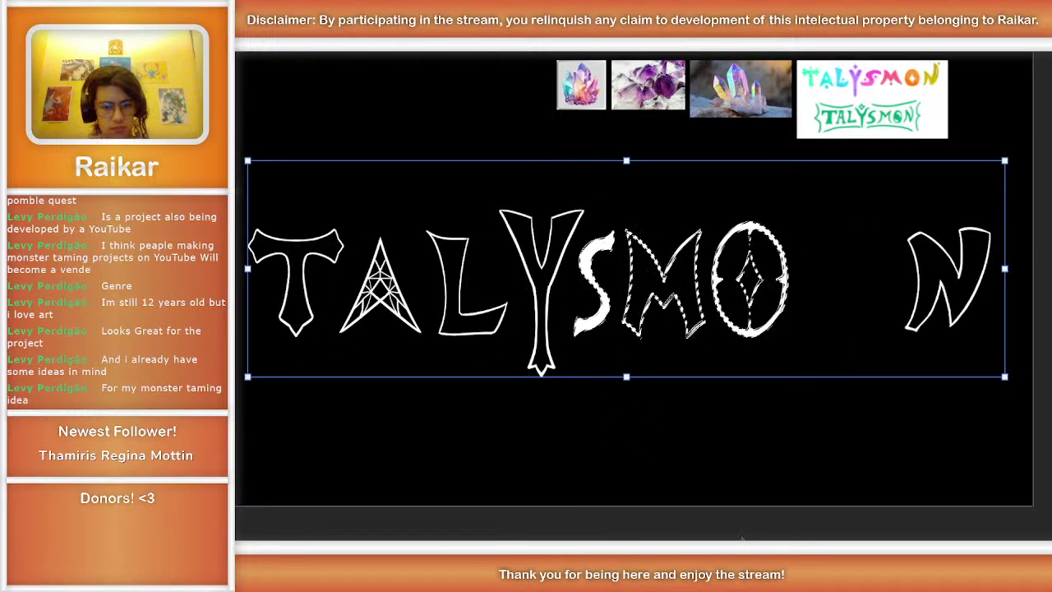
key(ctrl+z)
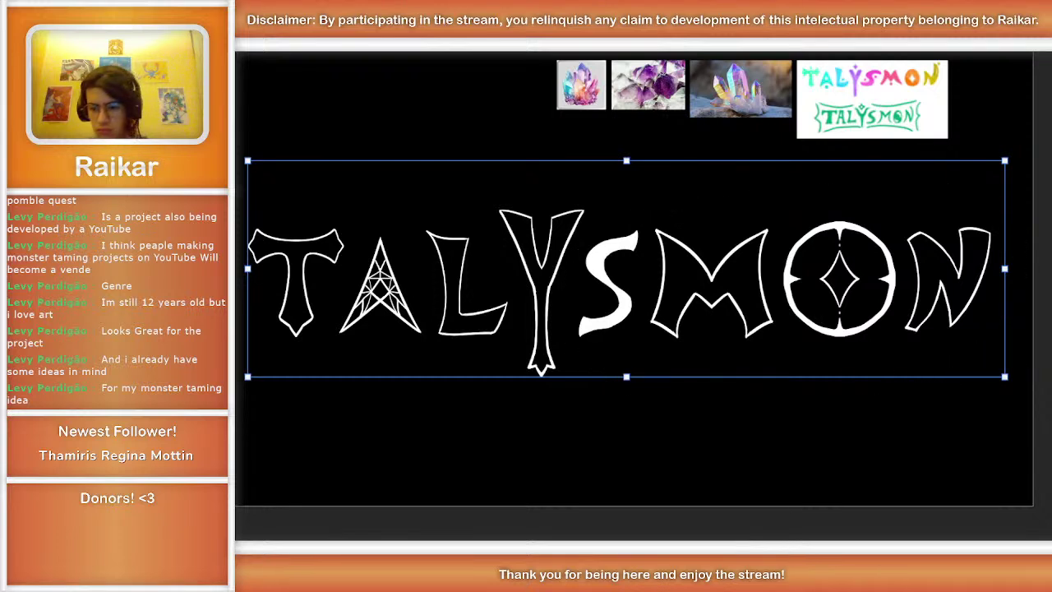
key(ctrl+z)
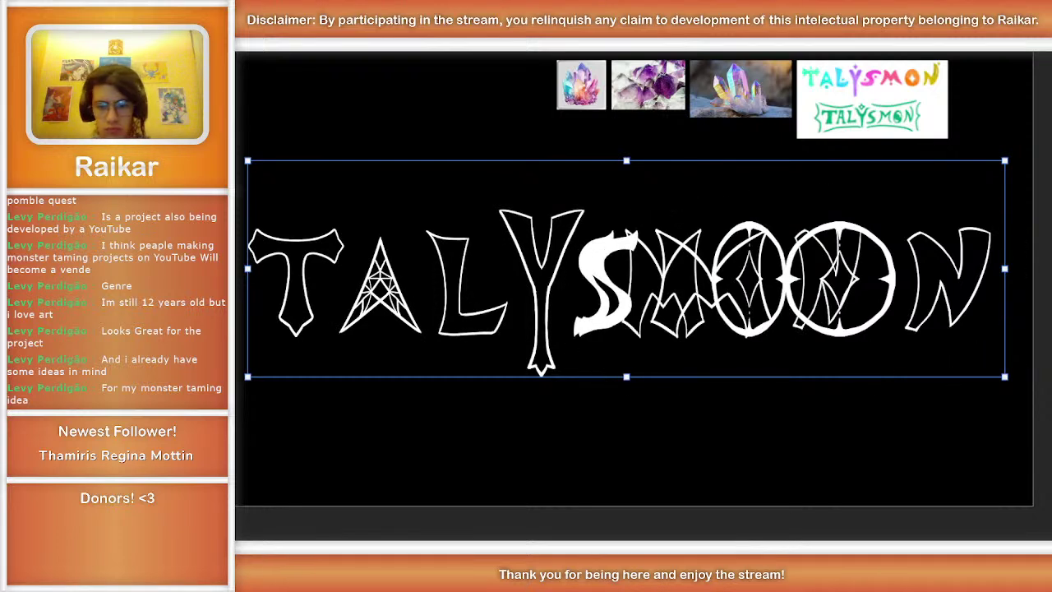
key(ctrl+z)
key(ctrl+z)
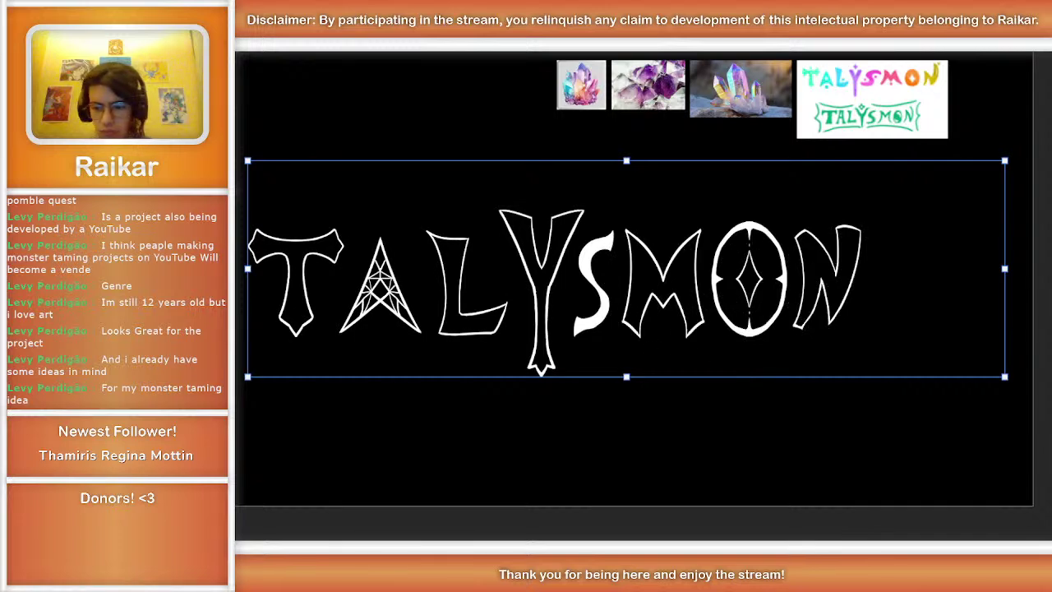
Step: Try shifting the whole narrowed word, including the N, to the right to center it on the artboard
drag(589, 324, 646, 329)
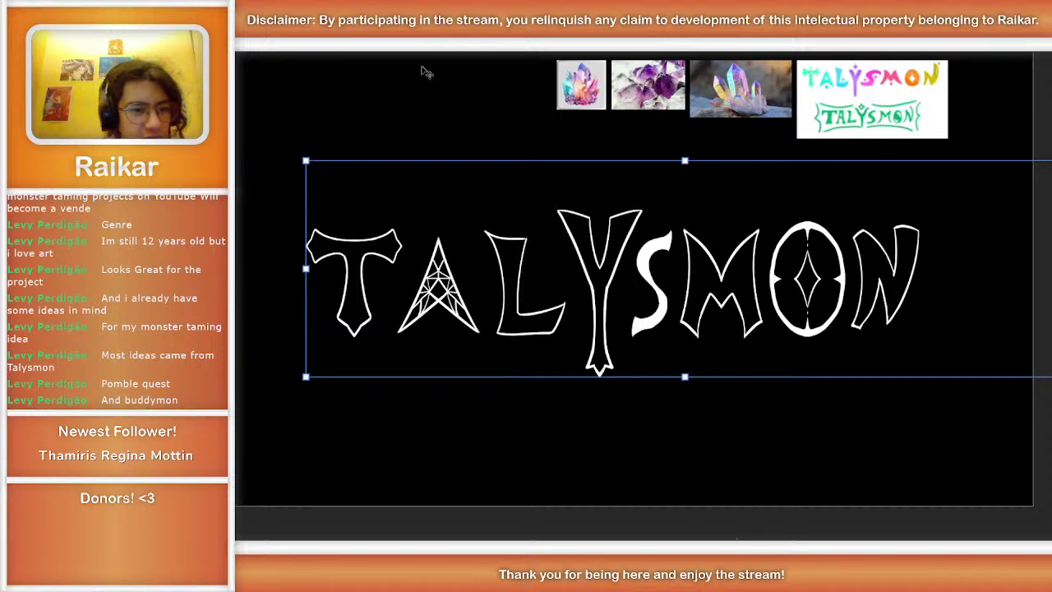
click(426, 72)
click(649, 257)
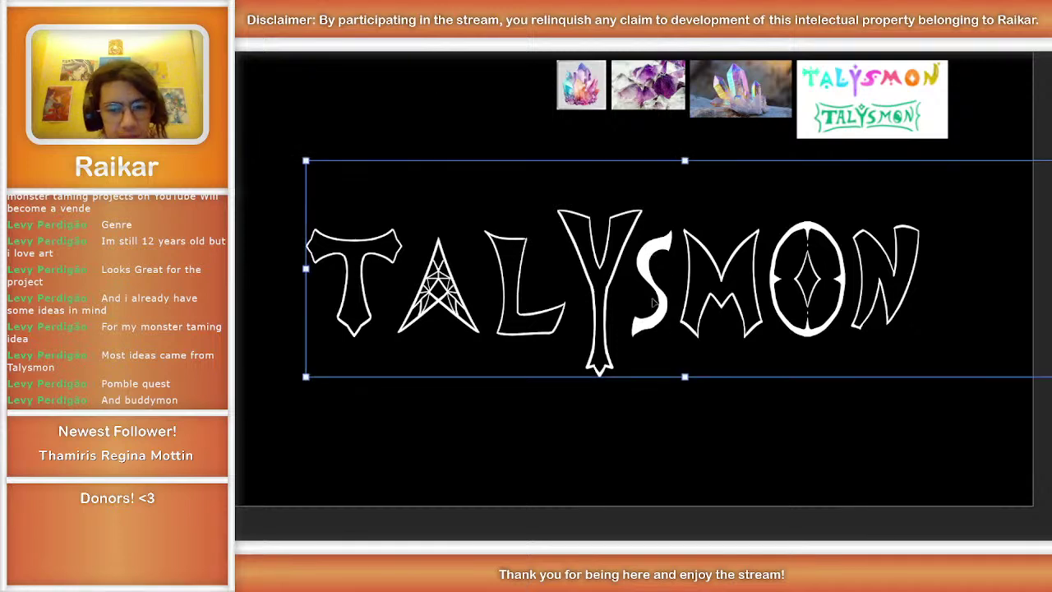
drag(649, 258, 650, 257)
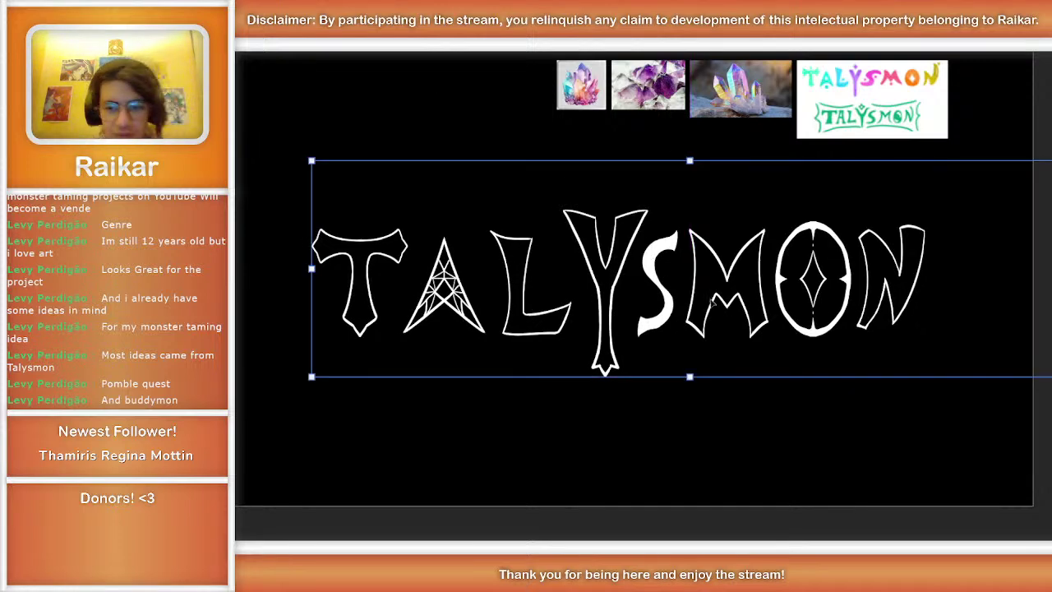
scroll(811, 523, left, 1)
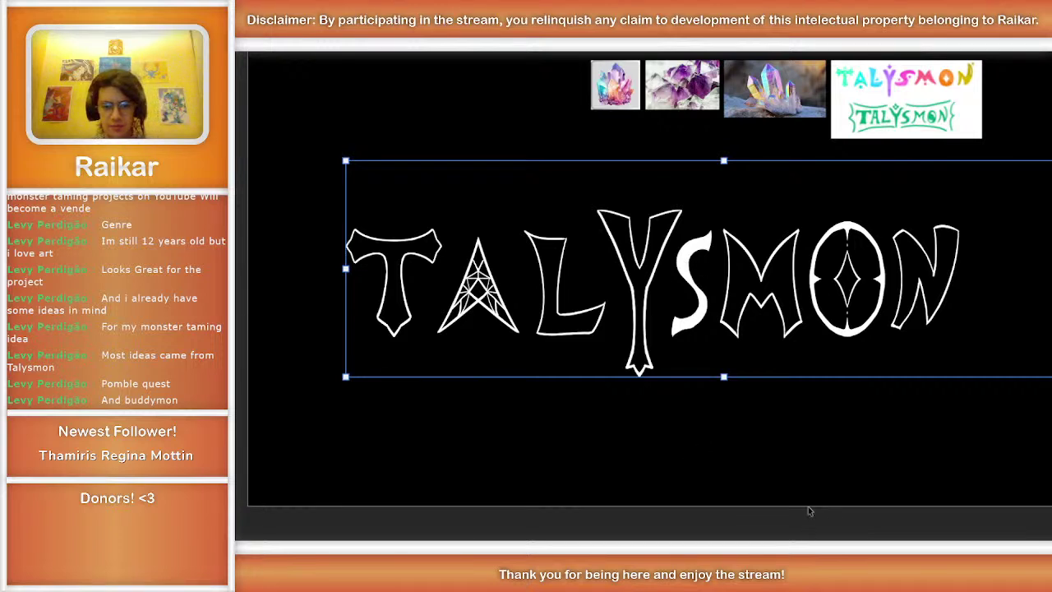
click(504, 526)
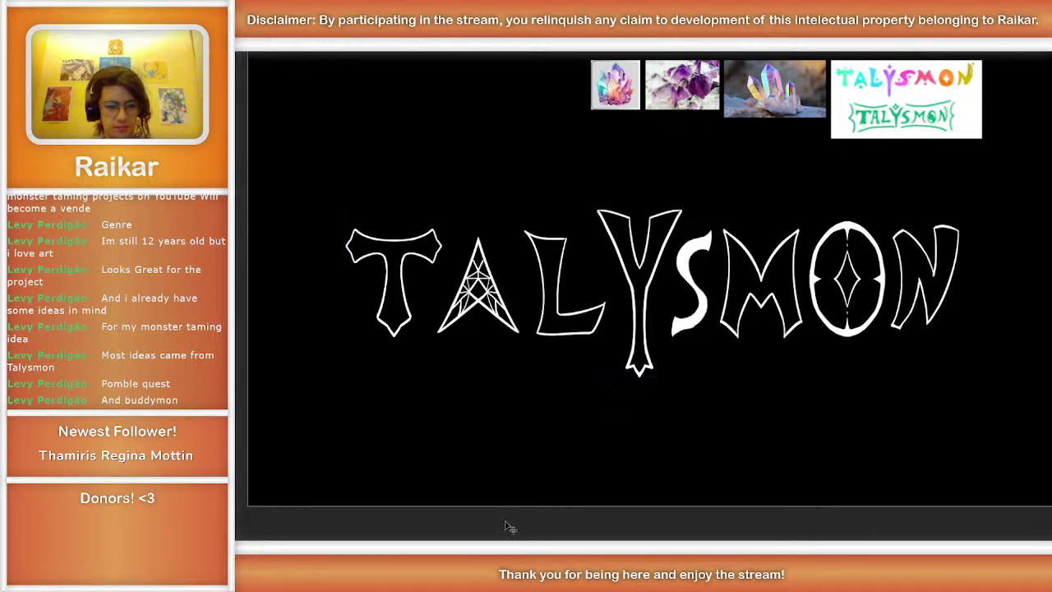
Step: Examine the repositioned narrow lettering by selecting and deselecting its layer
click(690, 332)
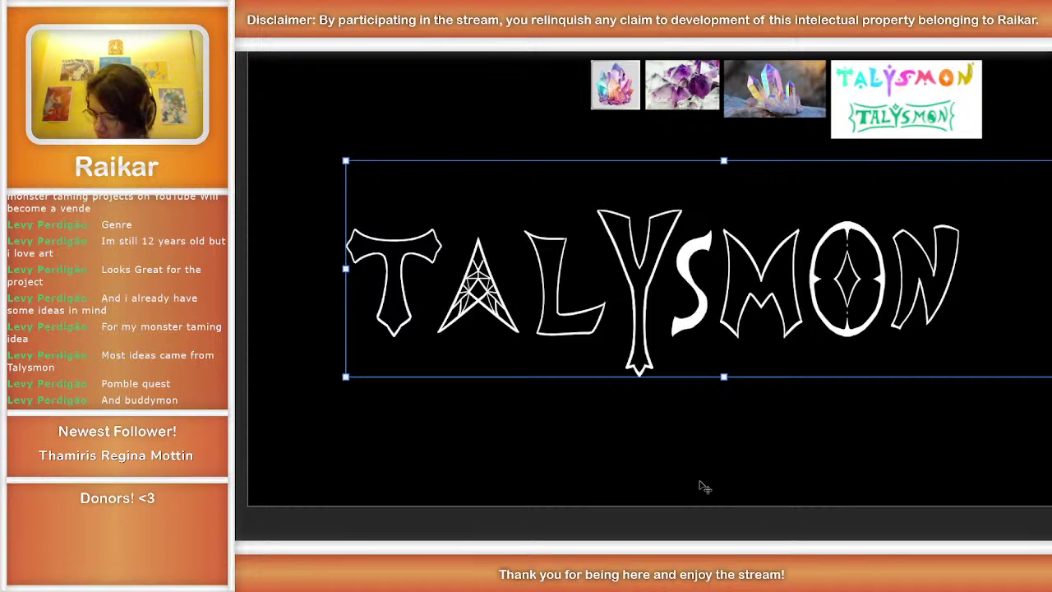
click(734, 535)
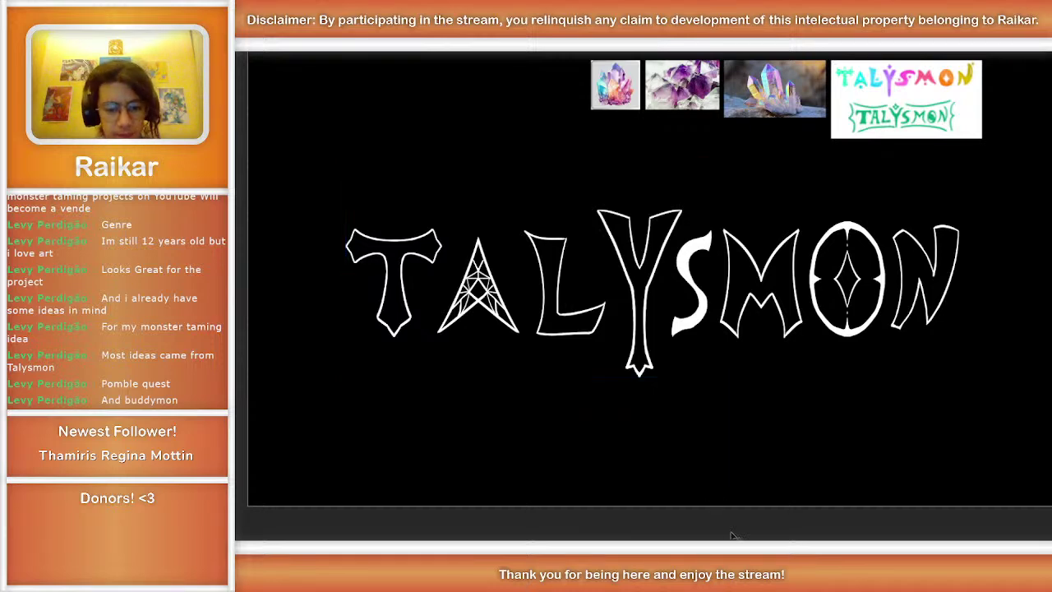
key(ctrl+0)
key(ctrl+1)
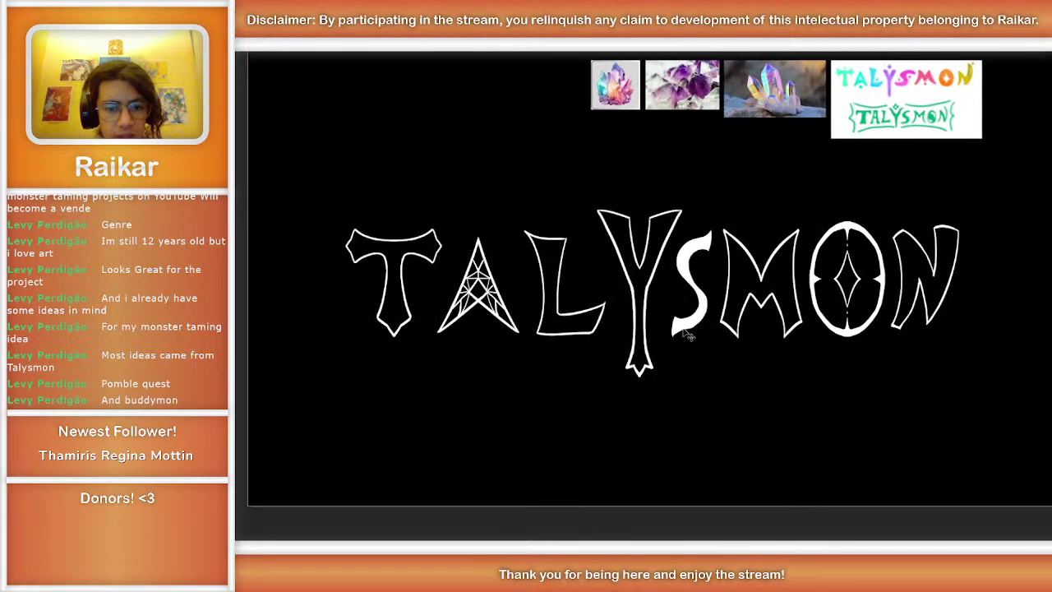
click(686, 326)
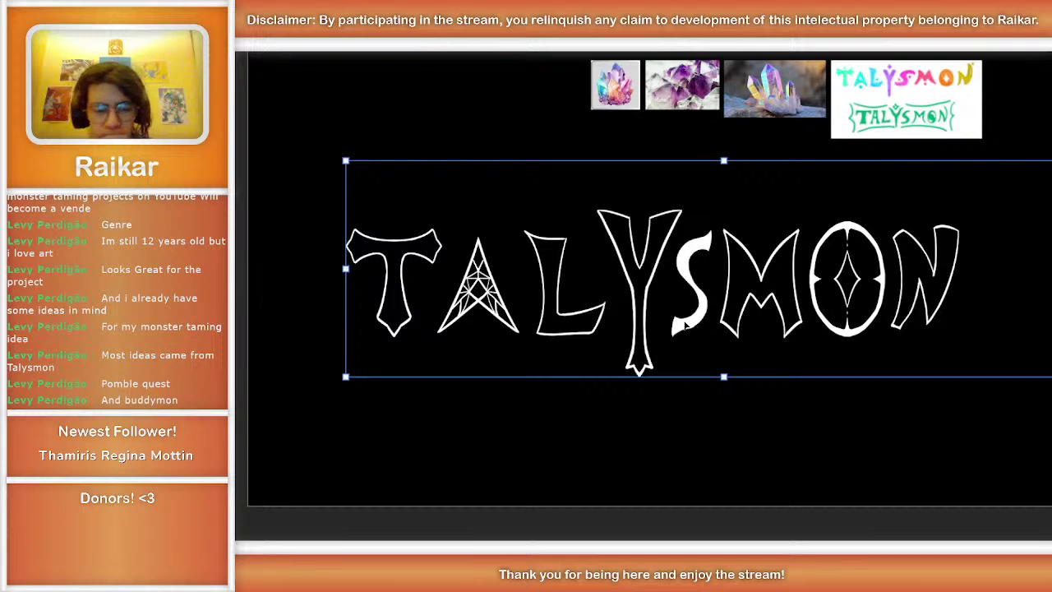
Step: Restore the wide lettering at its earlier position, and select the N and the lettering layer alternately to check them
click(678, 532)
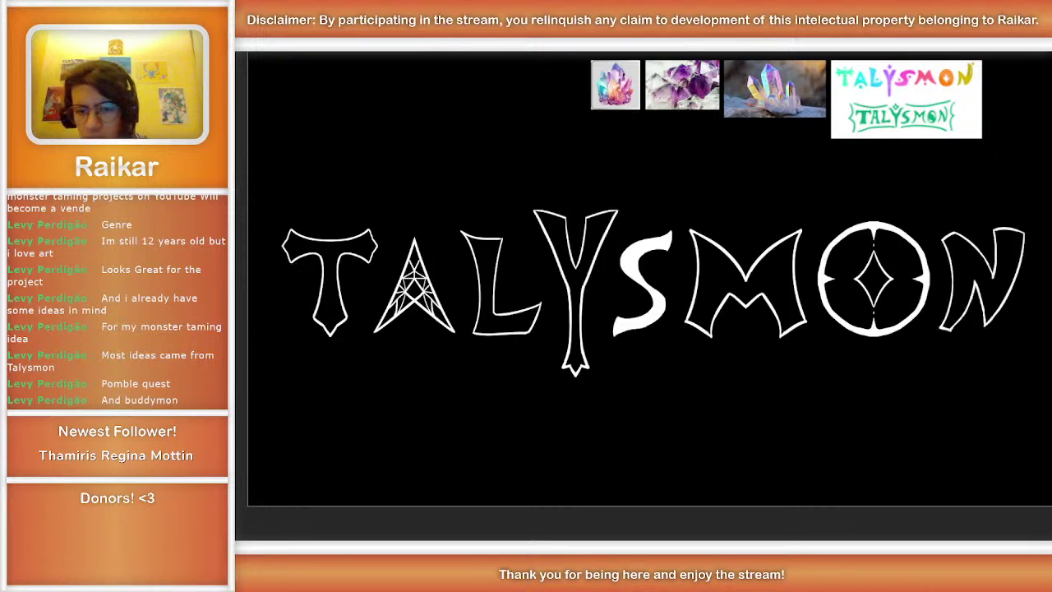
click(981, 263)
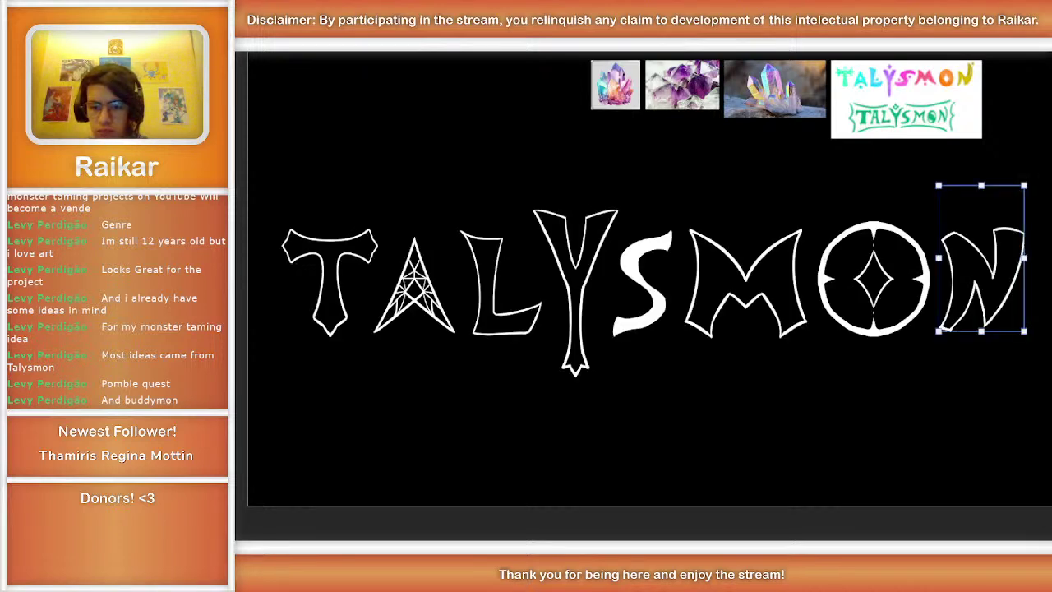
click(660, 267)
click(981, 263)
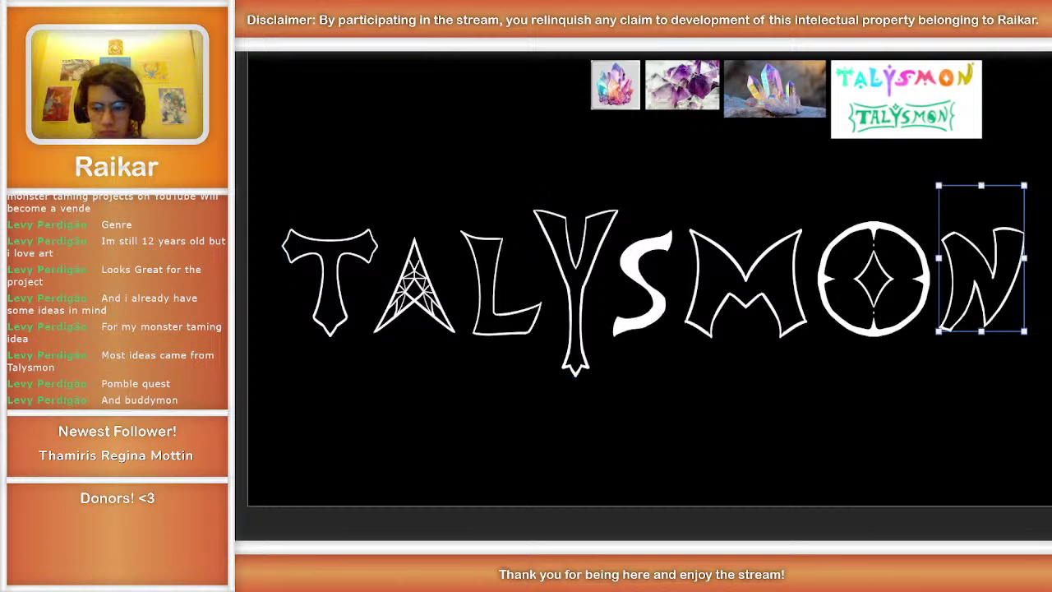
click(661, 267)
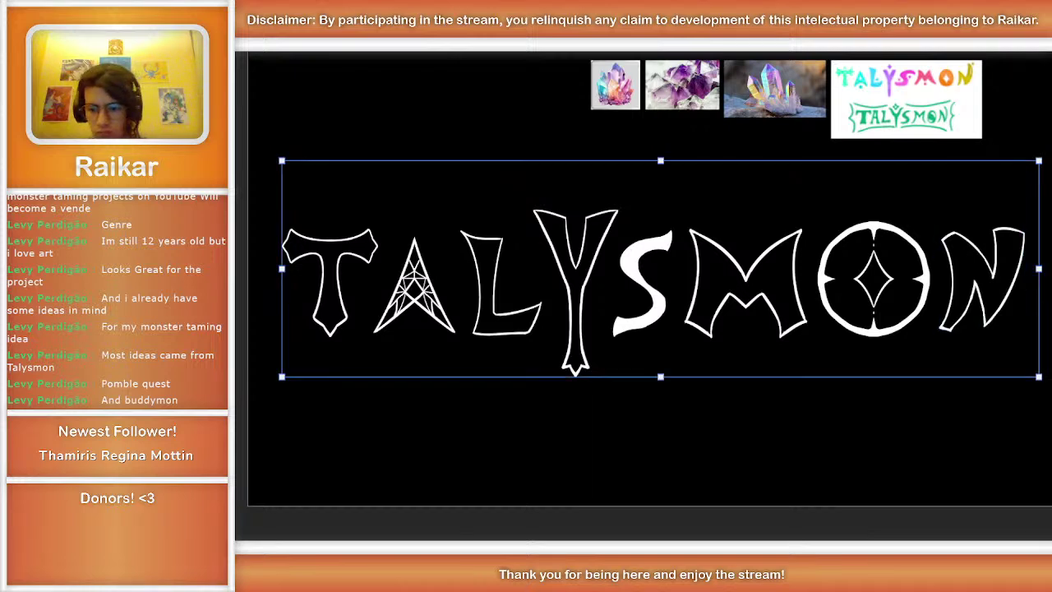
Step: Step back through the N's edits to compare its tall version with the shorter one, and bring the shorter N back
key(ctrl+z)
key(ctrl+z)
key(ctrl+z)
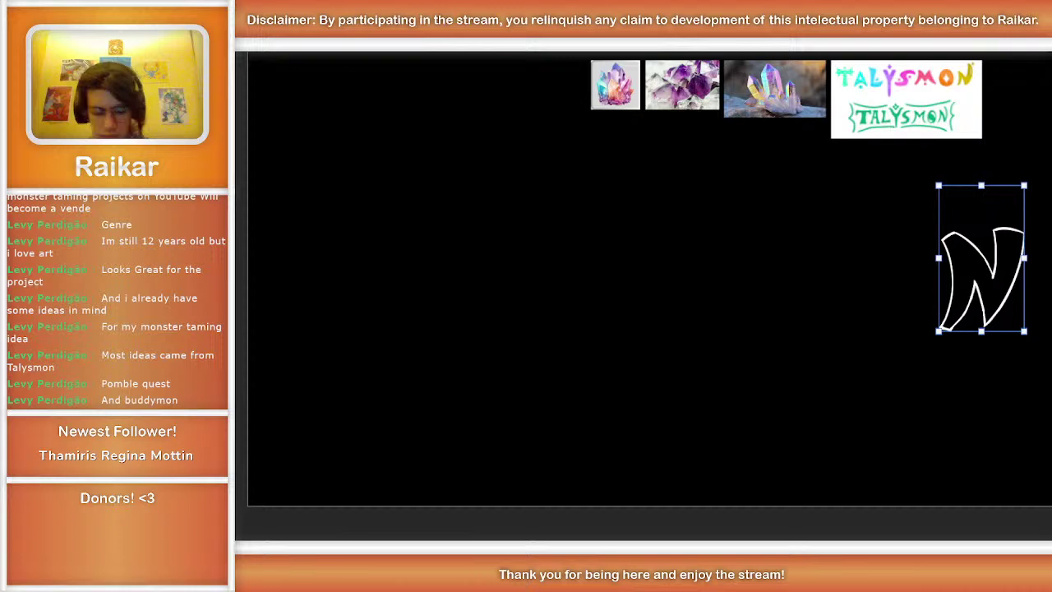
key(ctrl+z)
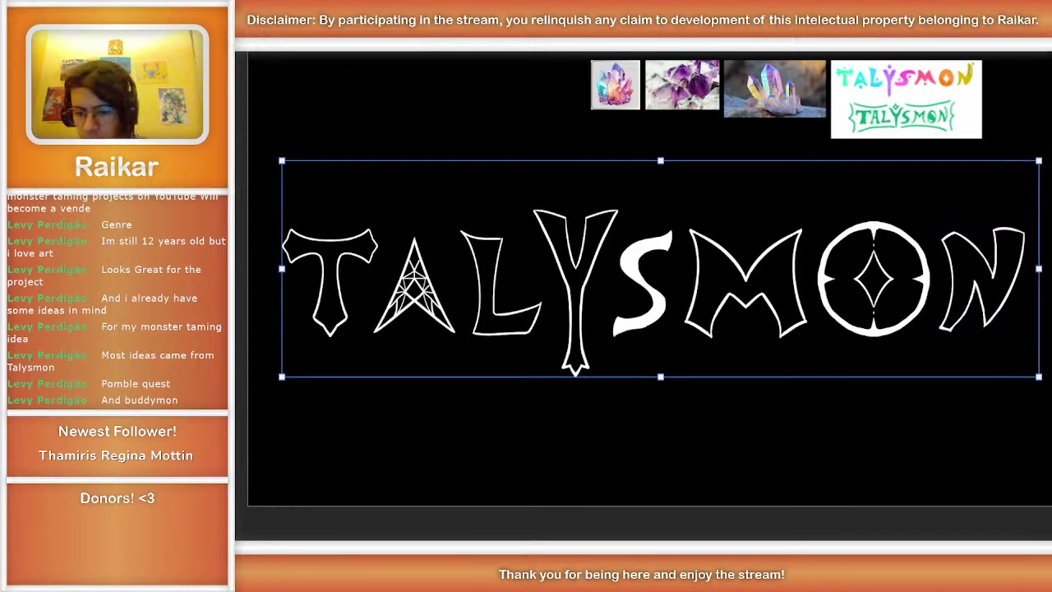
key(ctrl+z)
key(ctrl+z)
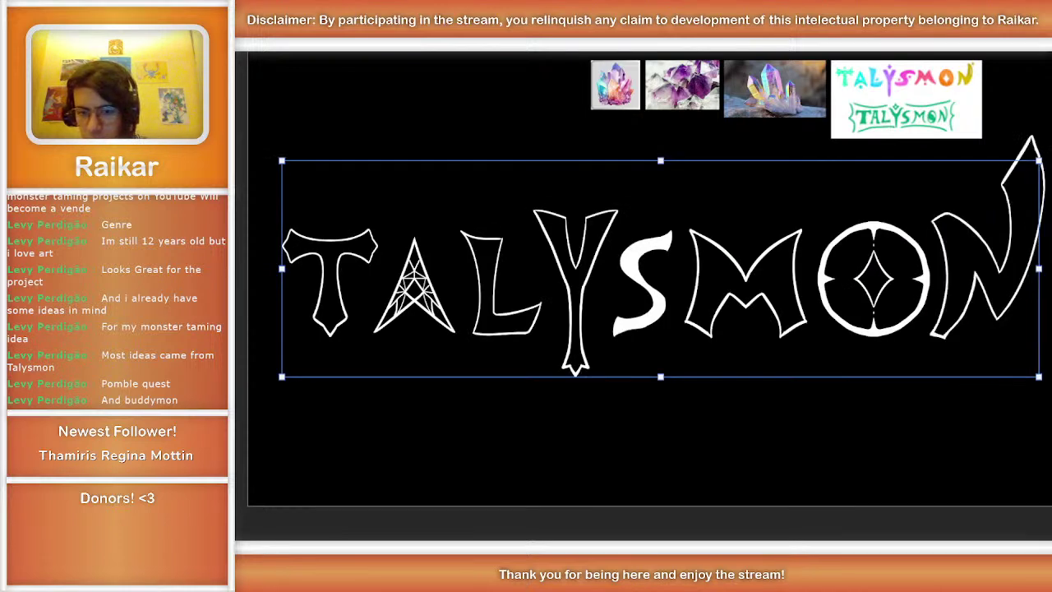
key(ctrl+z)
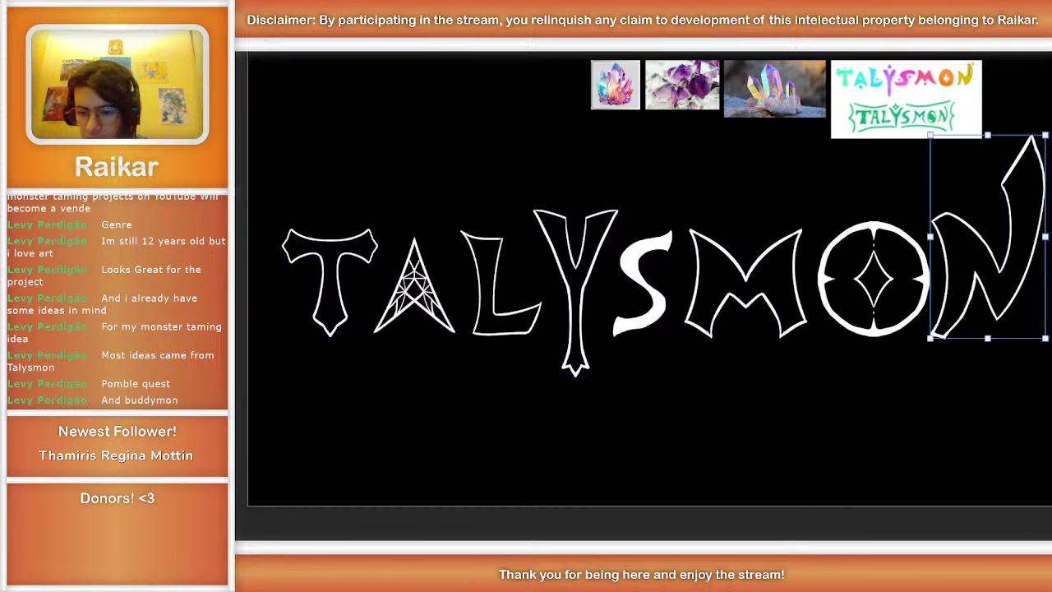
key(ctrl+z)
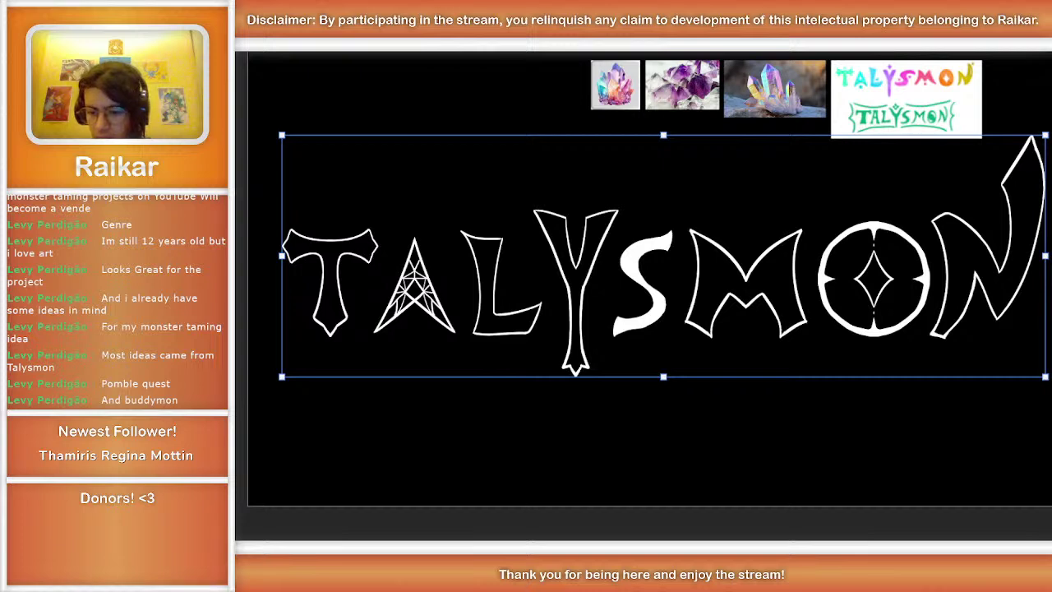
key(ctrl+z)
key(ctrl+z)
key(ctrl+shift+z)
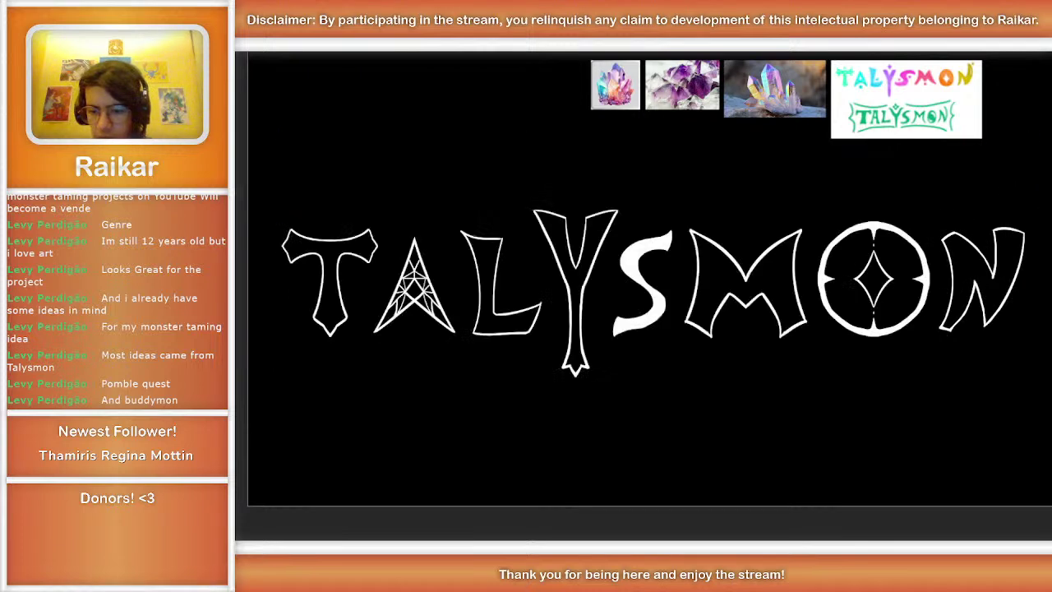
key(ctrl+shift+z)
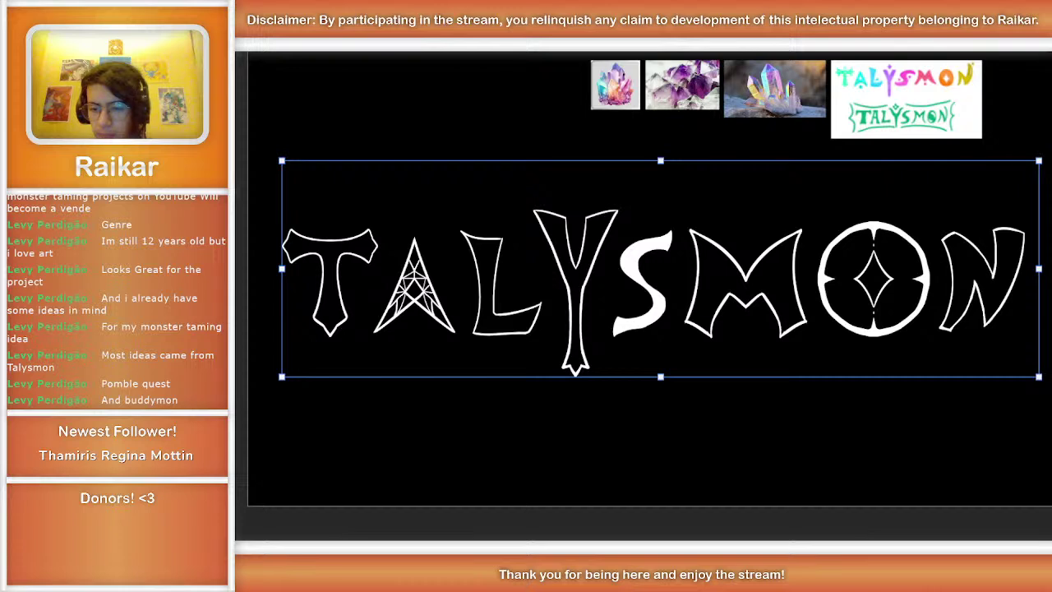
Step: Check the wide lettering with the shorter N by deselecting and reselecting its layer
click(903, 537)
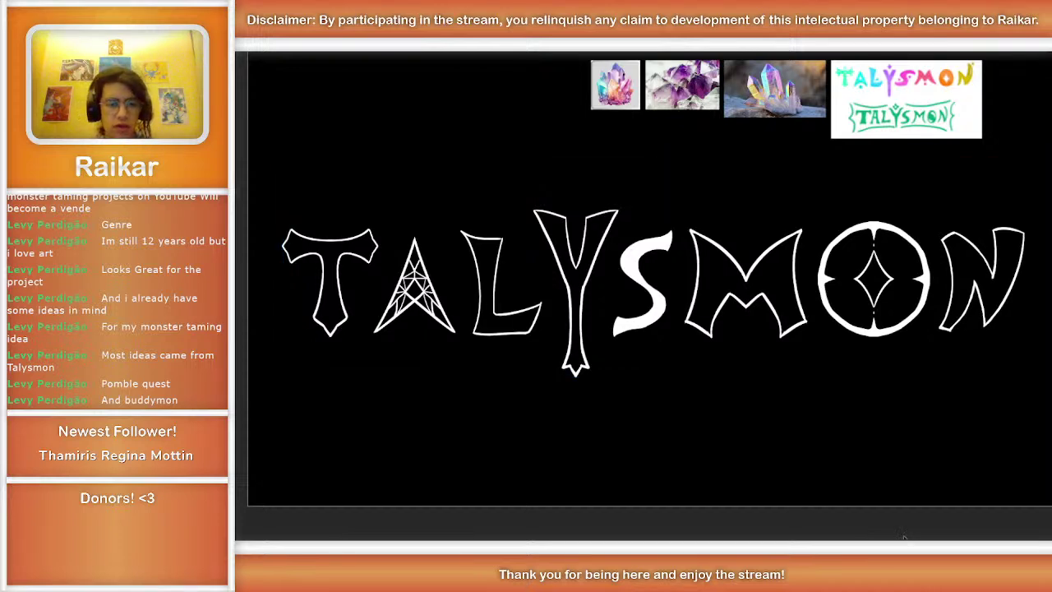
click(648, 328)
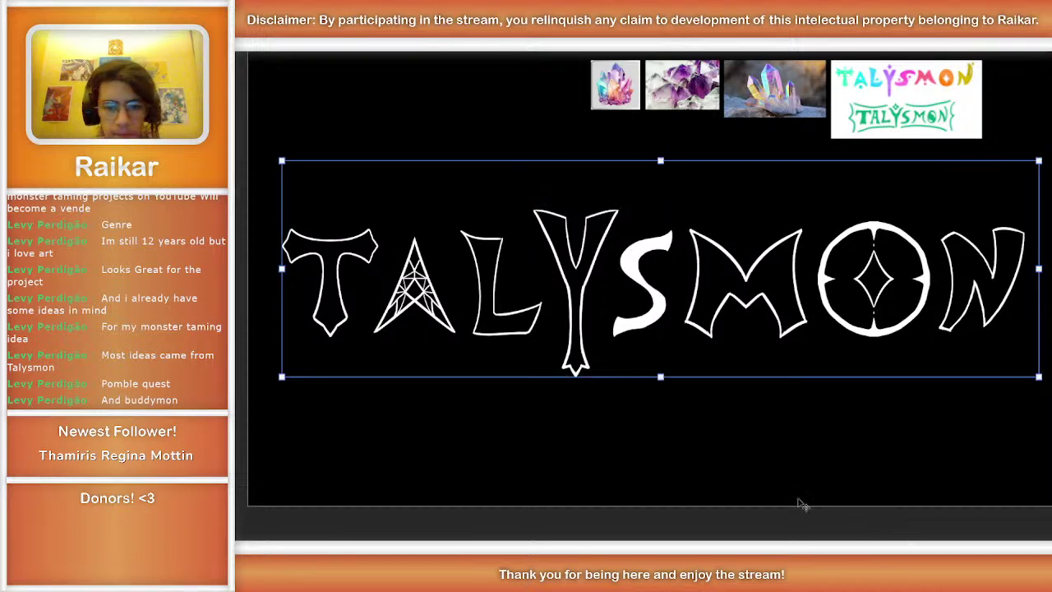
click(898, 524)
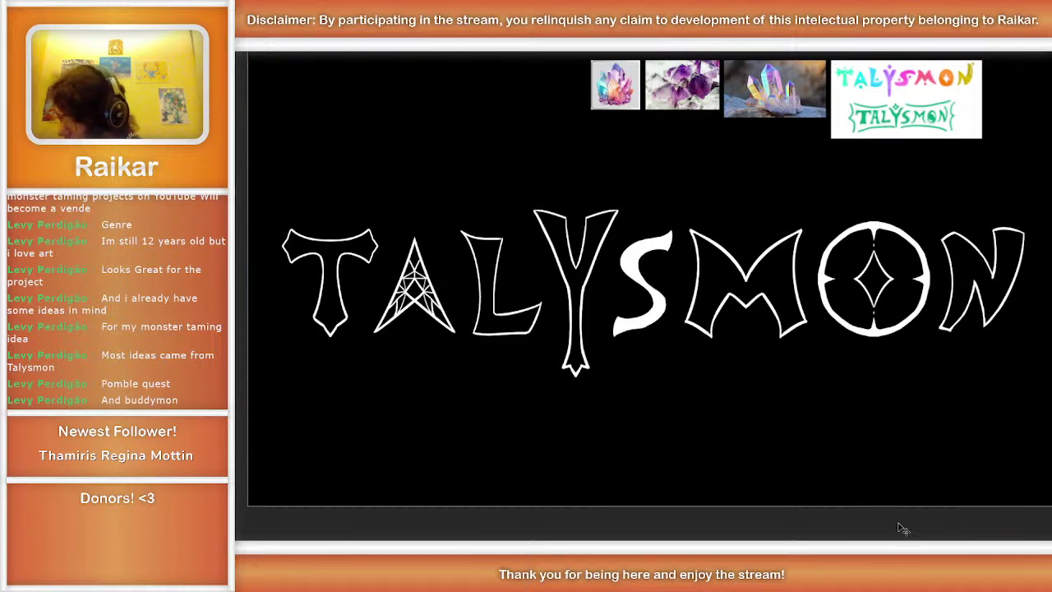
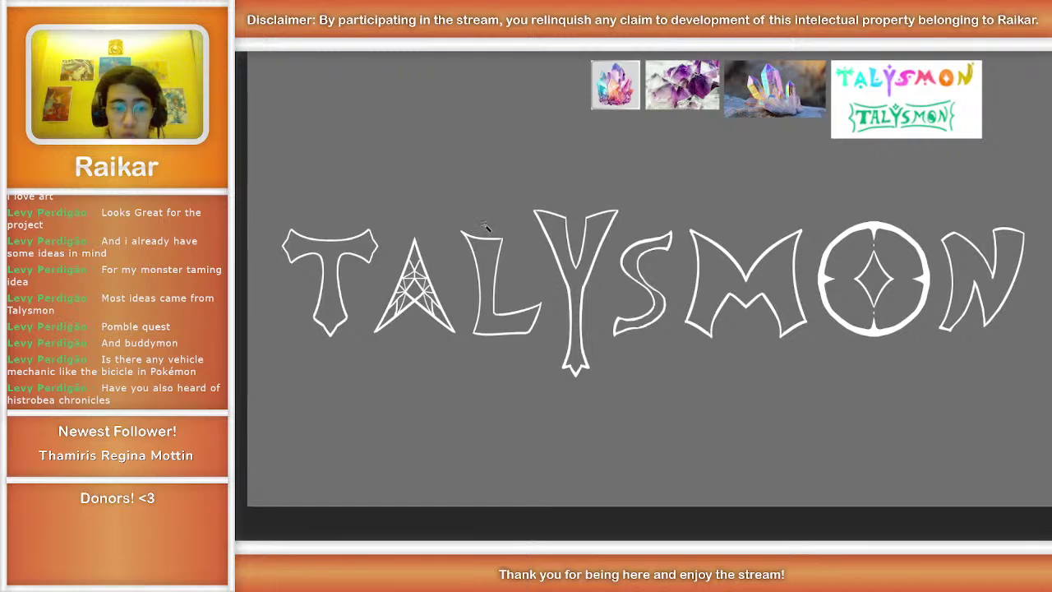
Step: Examine the outlined S and the M, O and N up close, and compare them with the whole word
click(608, 240)
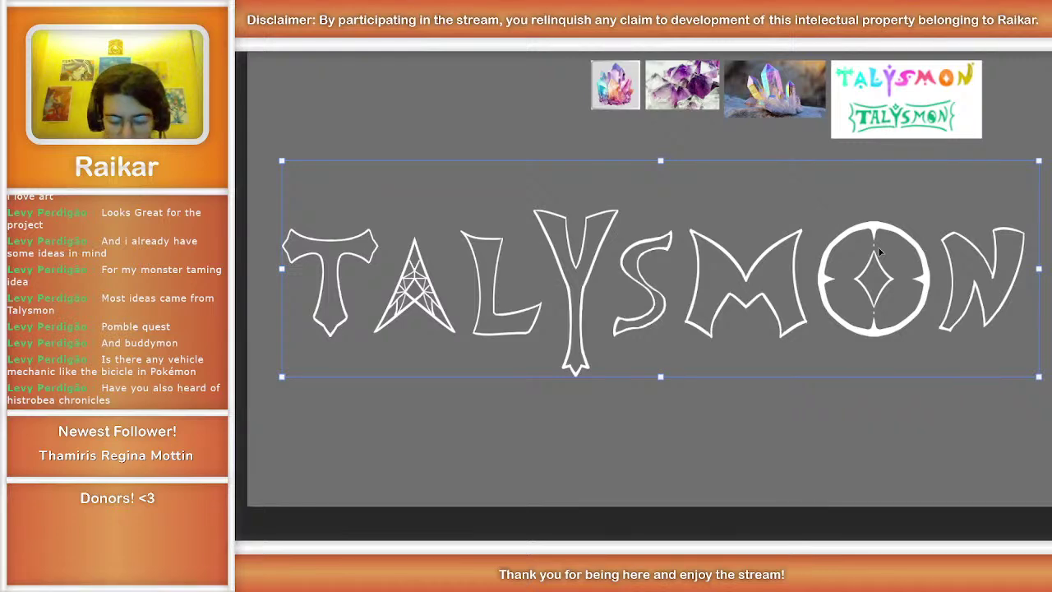
key(ctrl+plus)
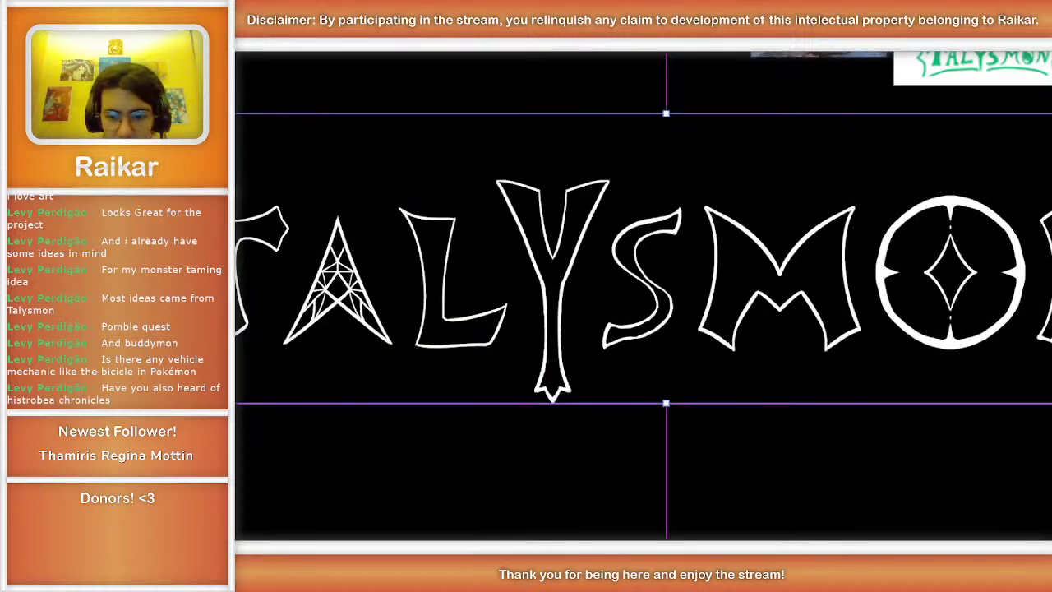
scroll(545, 401, right, 5)
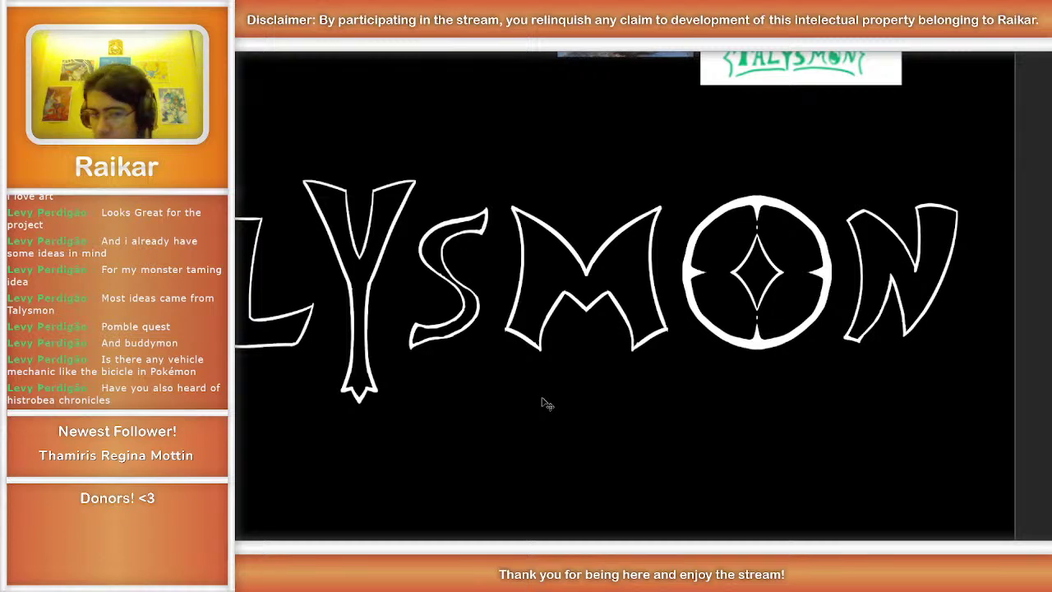
scroll(545, 402, left, 2)
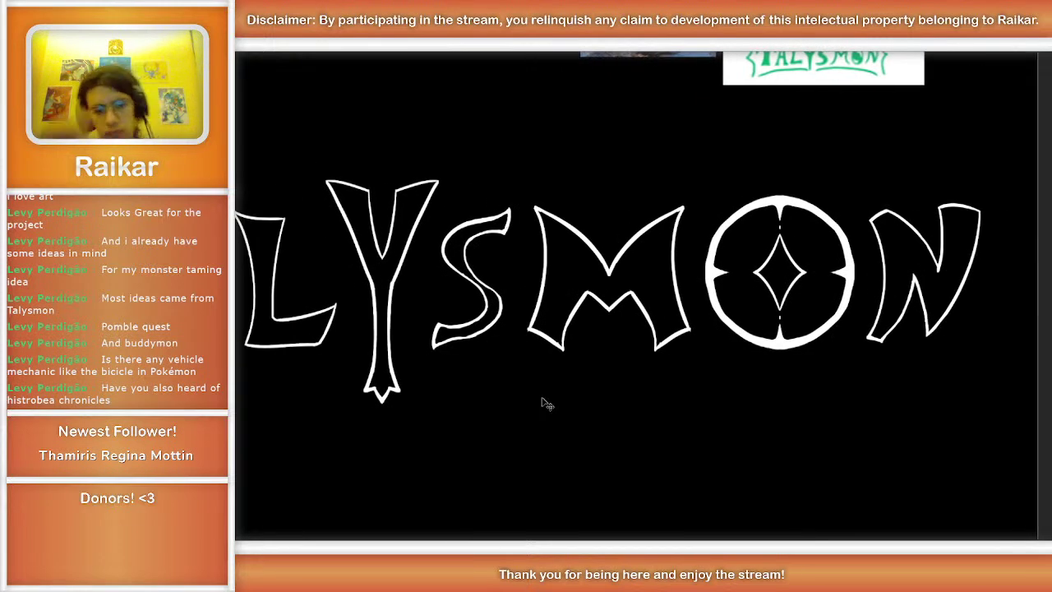
key(ctrl+minus)
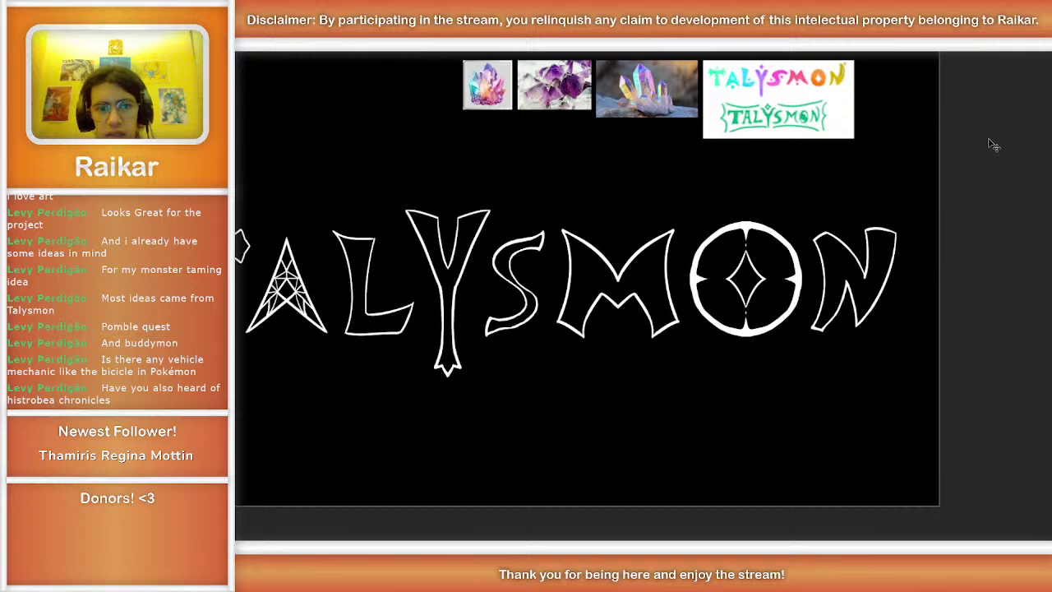
scroll(936, 159, left, 5)
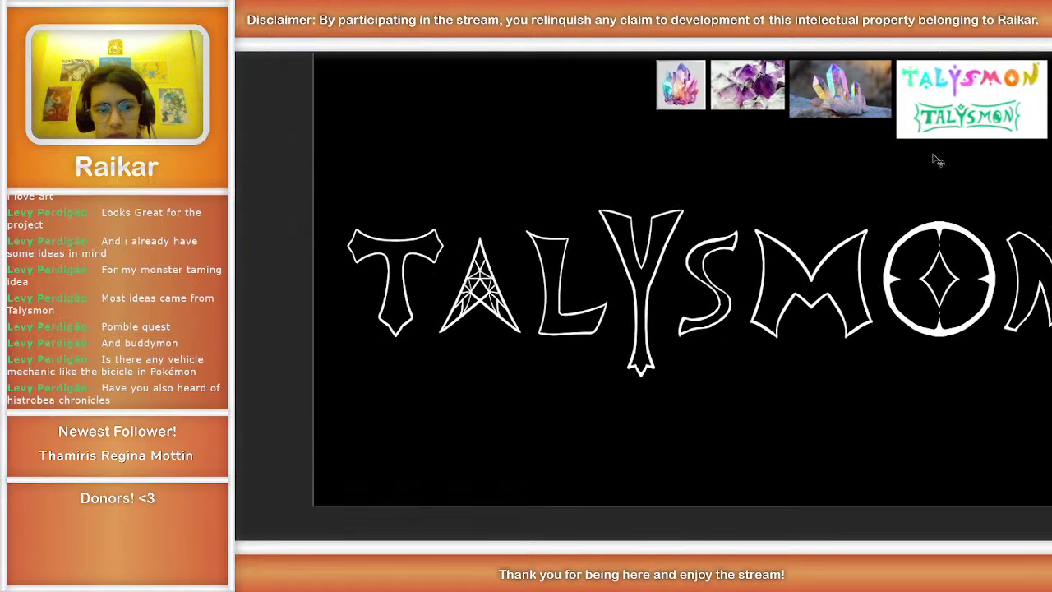
scroll(936, 159, right, 1)
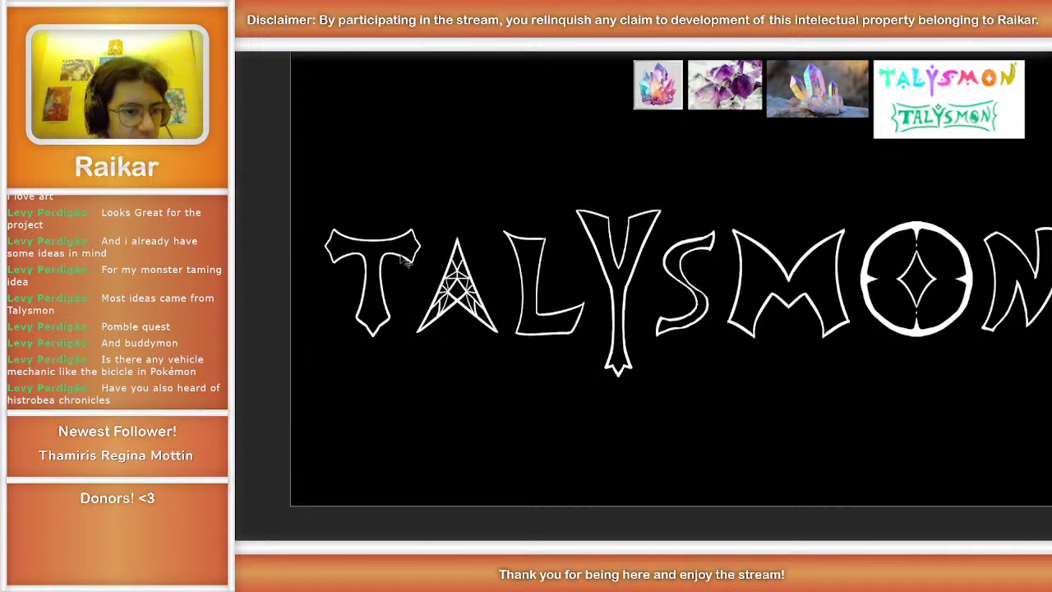
Step: Inspect the T, A, L and Y up close, comparing the A's faceted interior with the empty outlines beside it
click(450, 278)
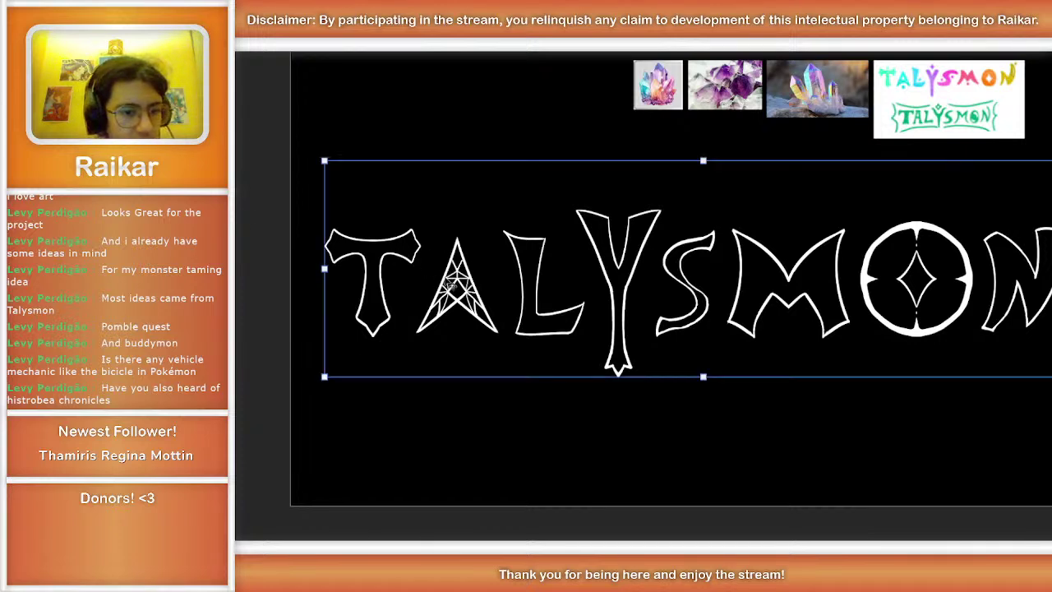
scroll(838, 275, right, 2)
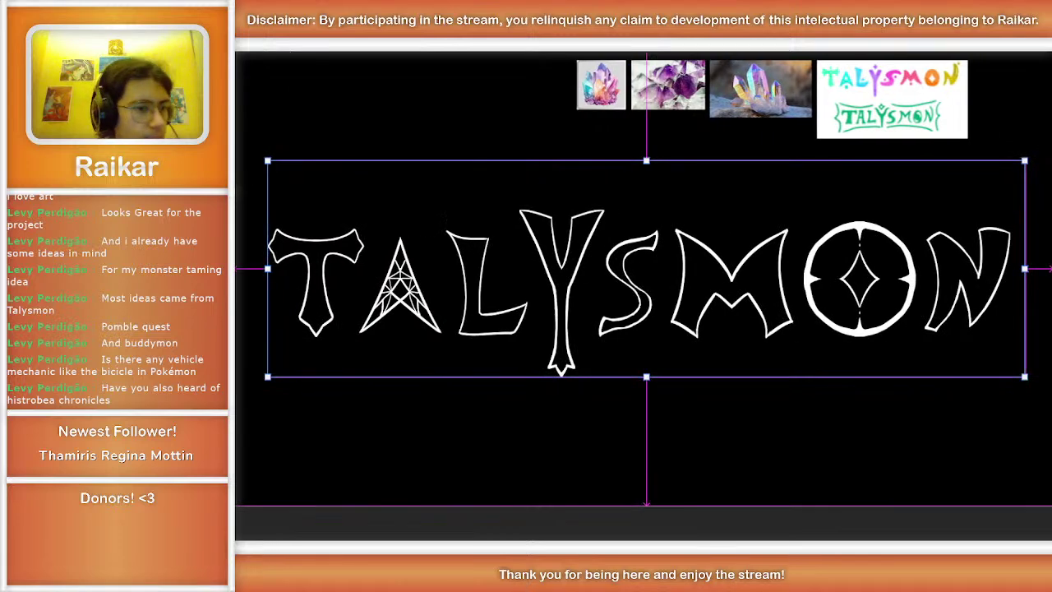
scroll(838, 275, up, 1)
scroll(366, 267, left, 7)
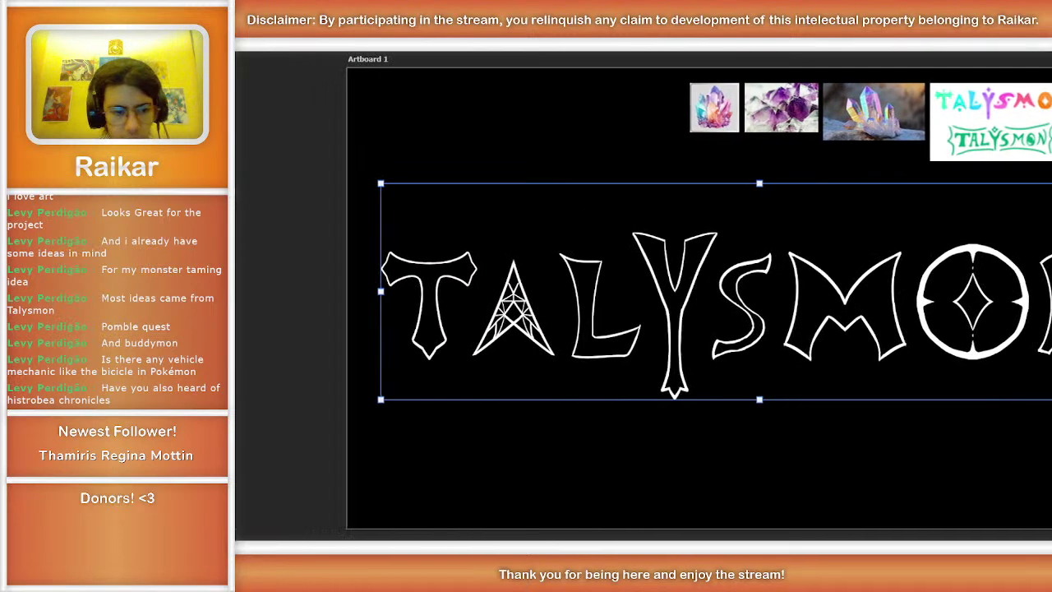
scroll(493, 352, up, 2)
scroll(493, 351, up, 5)
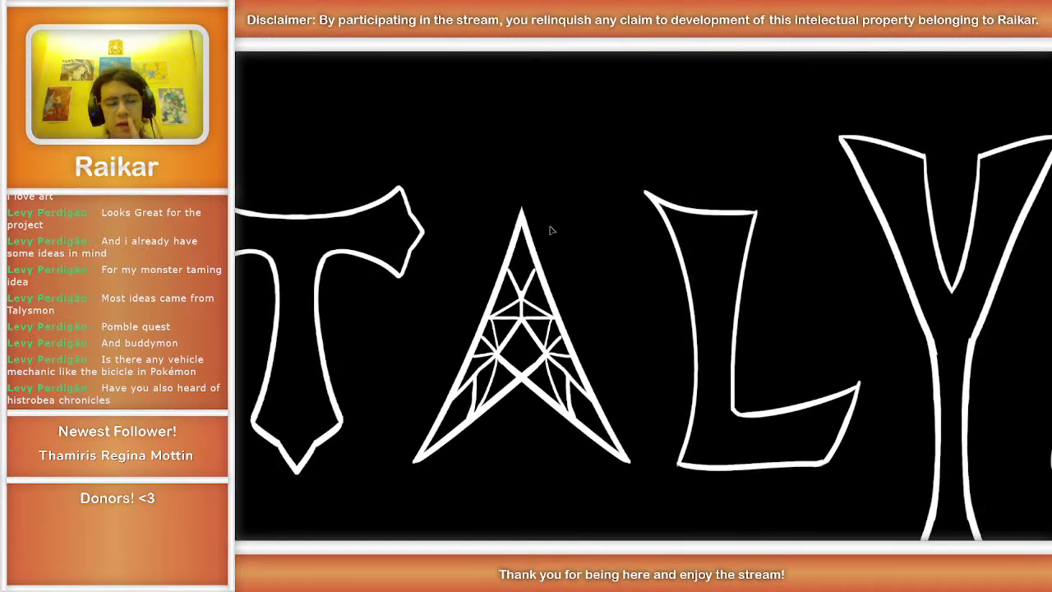
scroll(550, 230, down, 3)
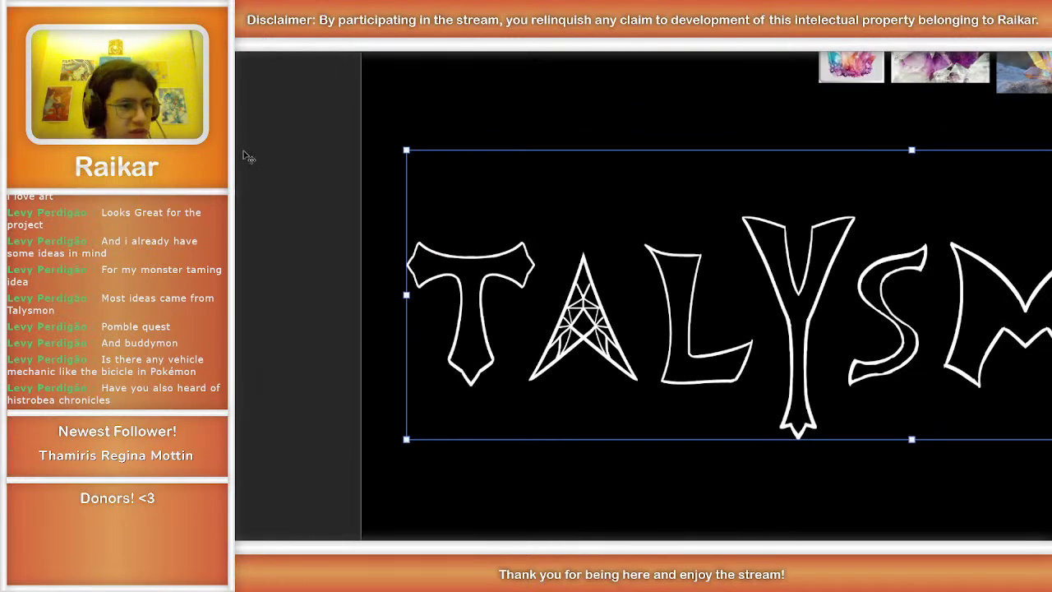
click(513, 252)
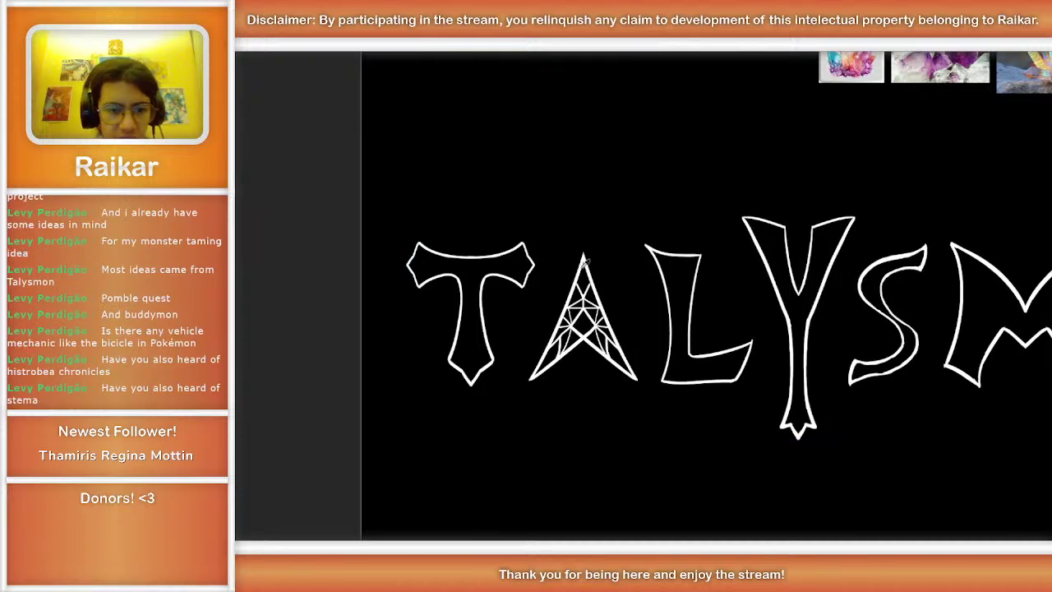
key(ctrl)
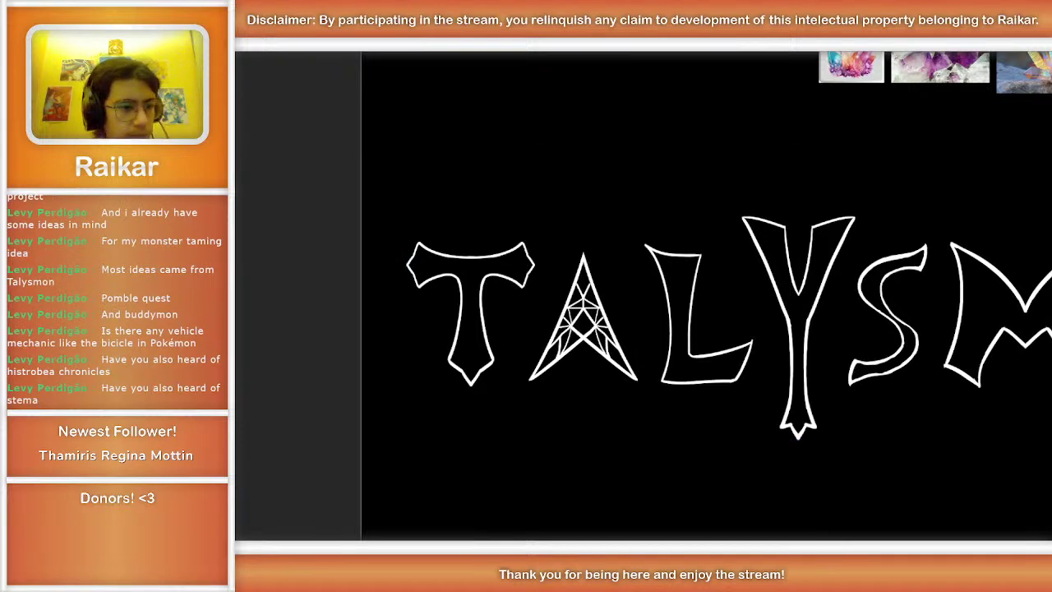
click(497, 263)
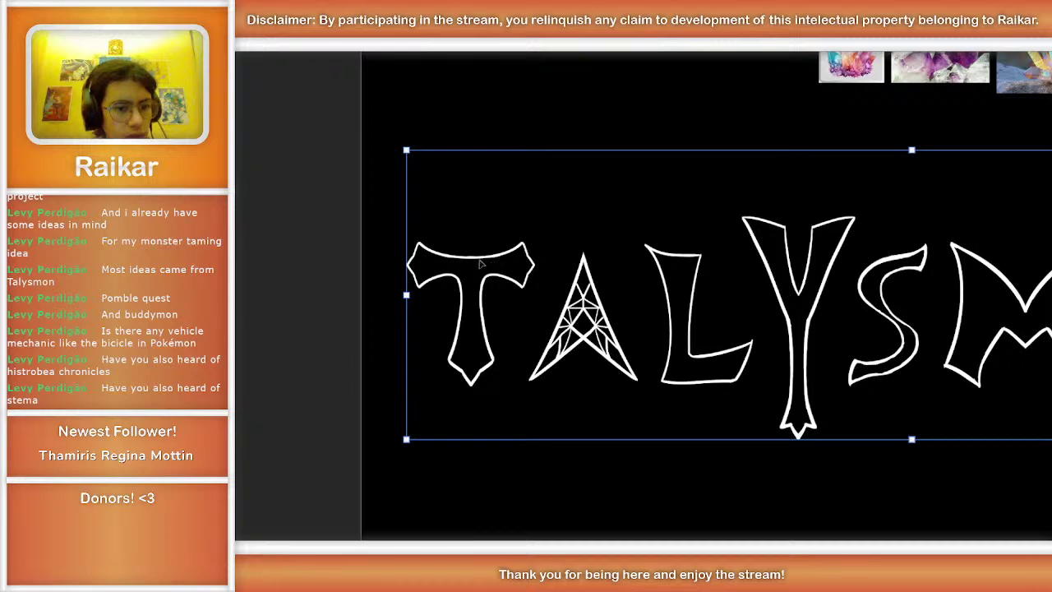
key(Escape)
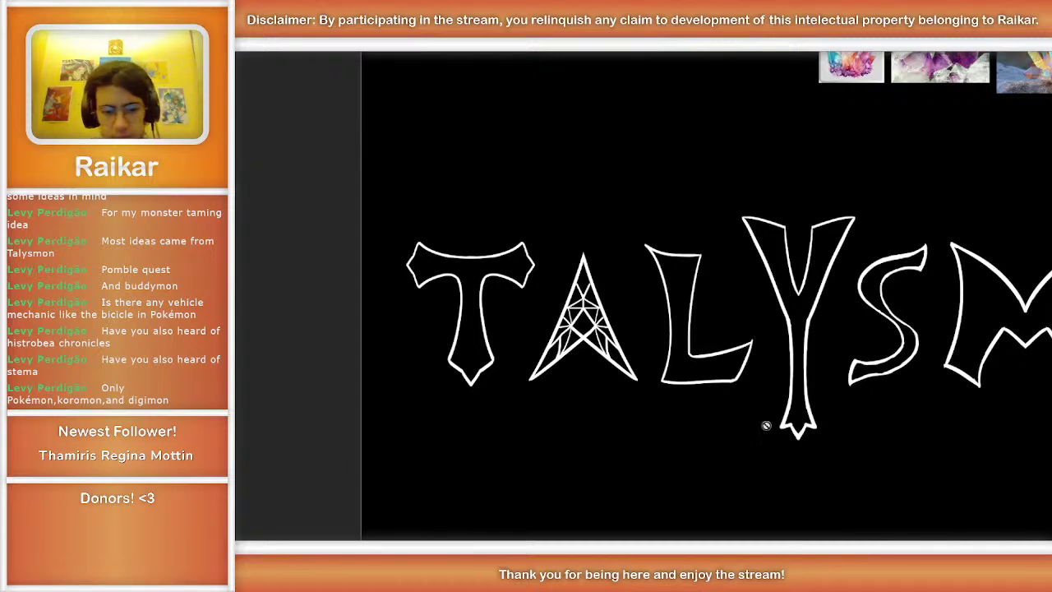
Step: Place a vertical mirror-symmetry axis through the center of the T
key(ctrl+plus)
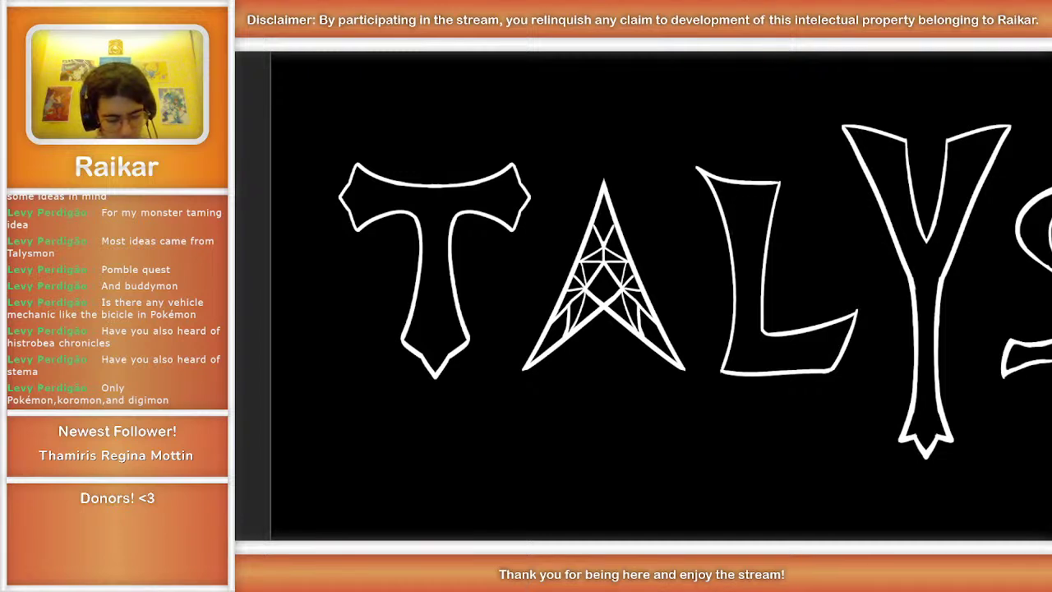
scroll(745, 368, right, 2)
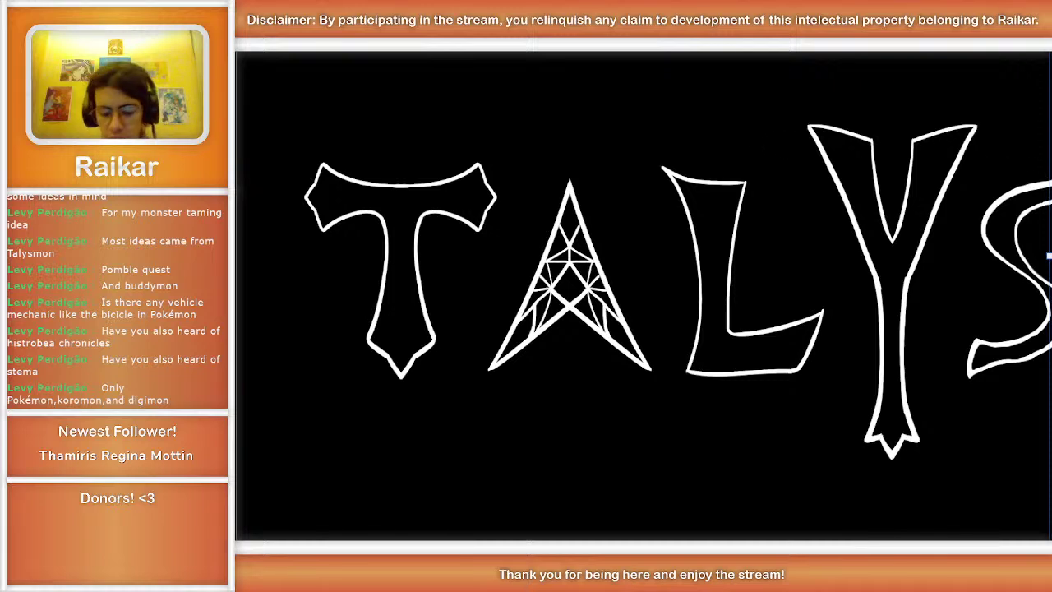
scroll(990, 172, right, 2)
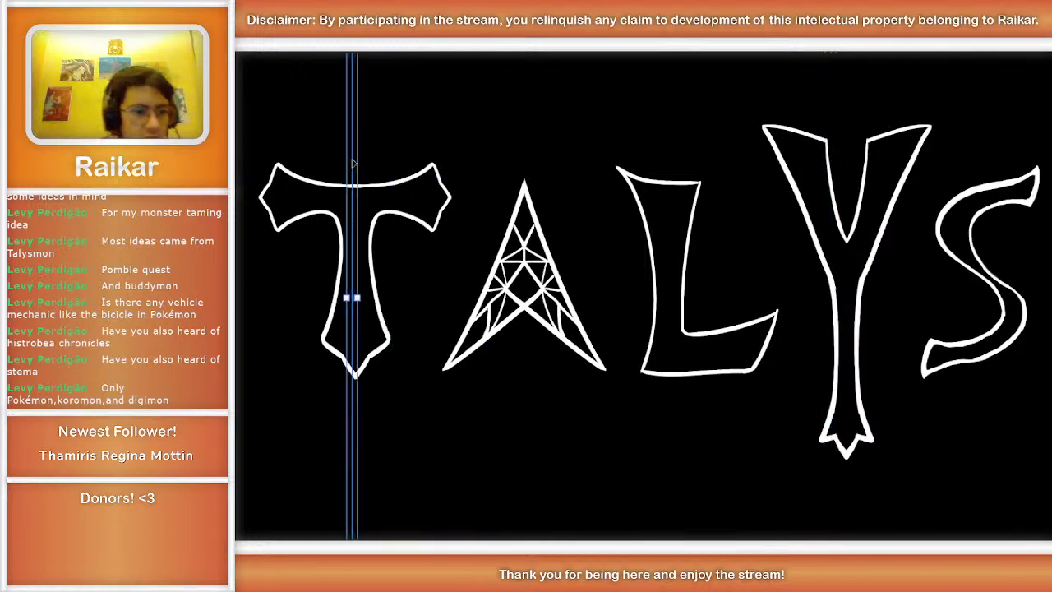
click(354, 160)
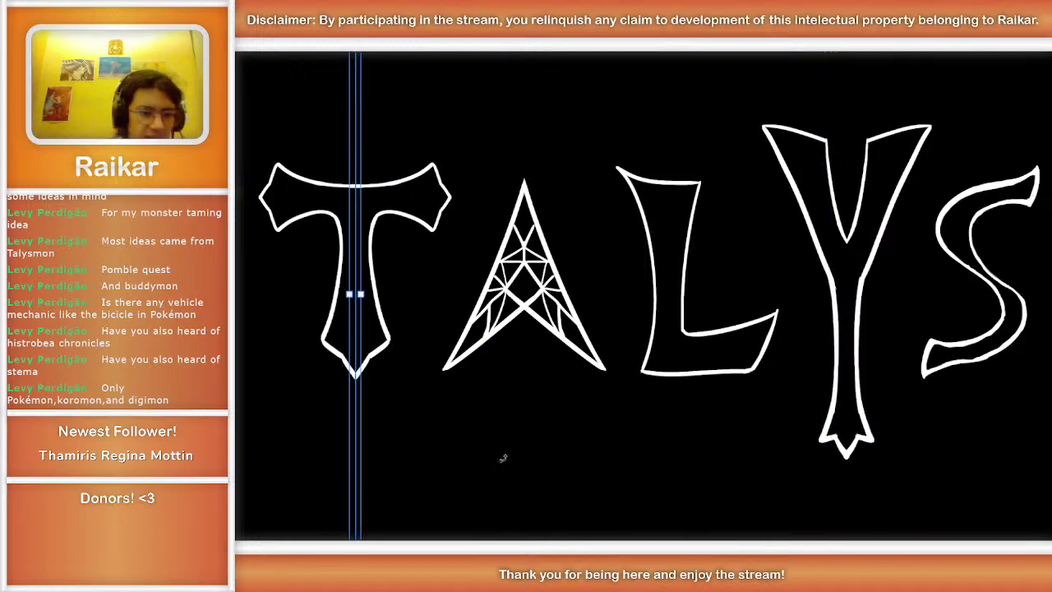
key(Escape)
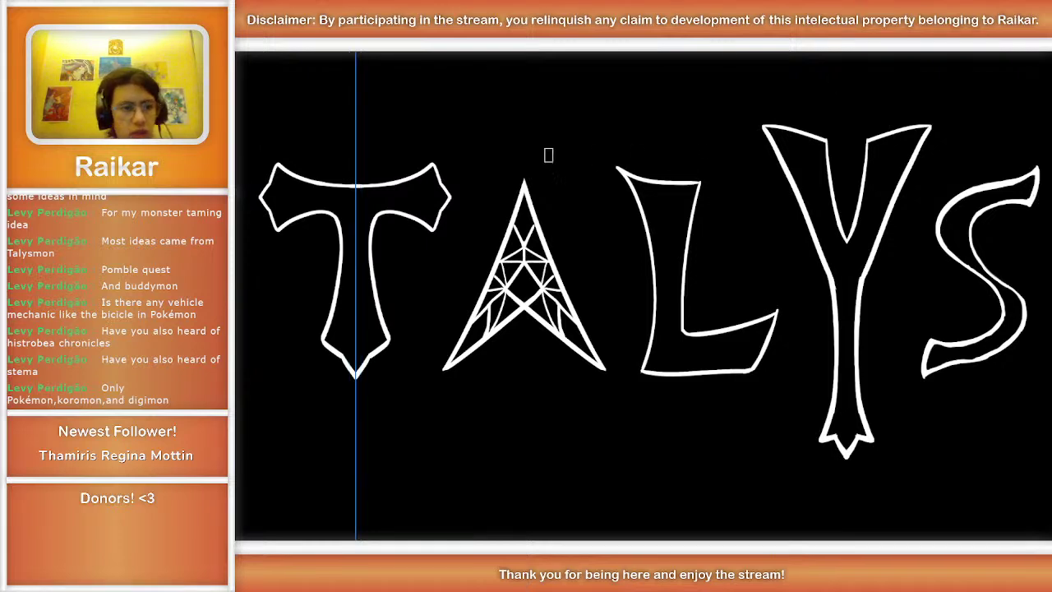
Step: Draw mirrored white strokes that form a small diamond facet at each end of the T's crossbar, undoing the stray strokes
scroll(287, 159, left, 5)
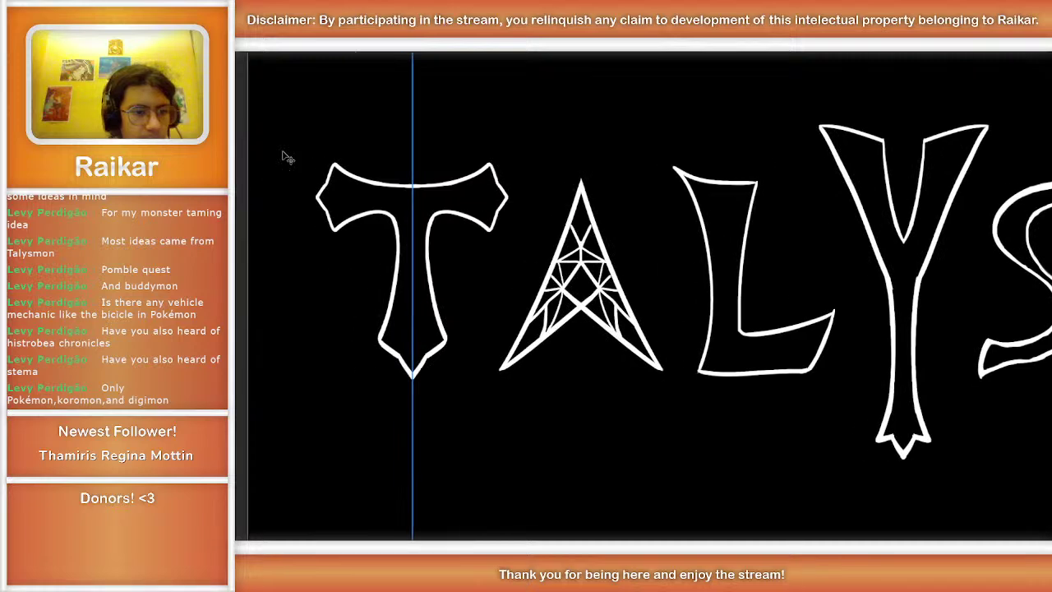
scroll(285, 157, left, 2)
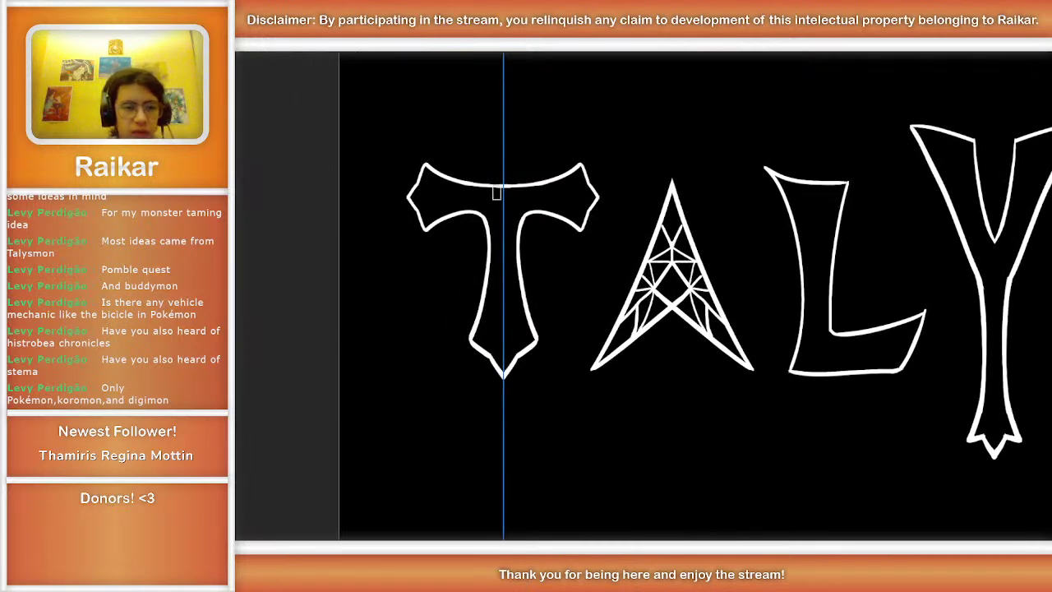
drag(417, 182, 437, 193)
key(ctrl+z)
key(ctrl+z)
key(ctrl+z)
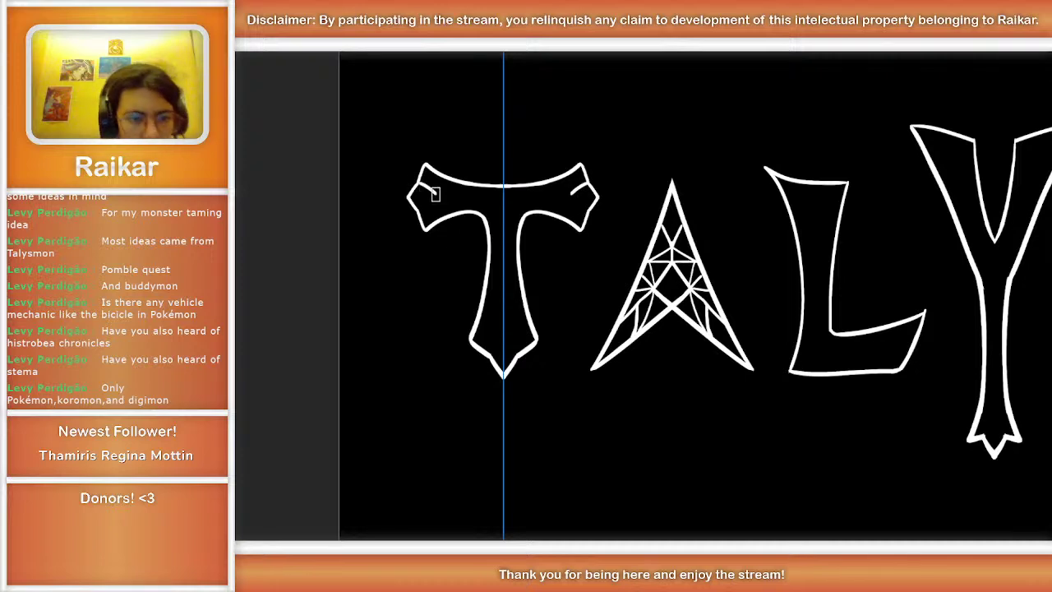
key(ctrl+z)
mouse_move(421, 182)
mouse_down()
mouse_move(435, 198)
mouse_move(419, 212)
mouse_move(408, 199)
mouse_move(417, 211)
mouse_up()
key(ctrl+z)
key(ctrl+z)
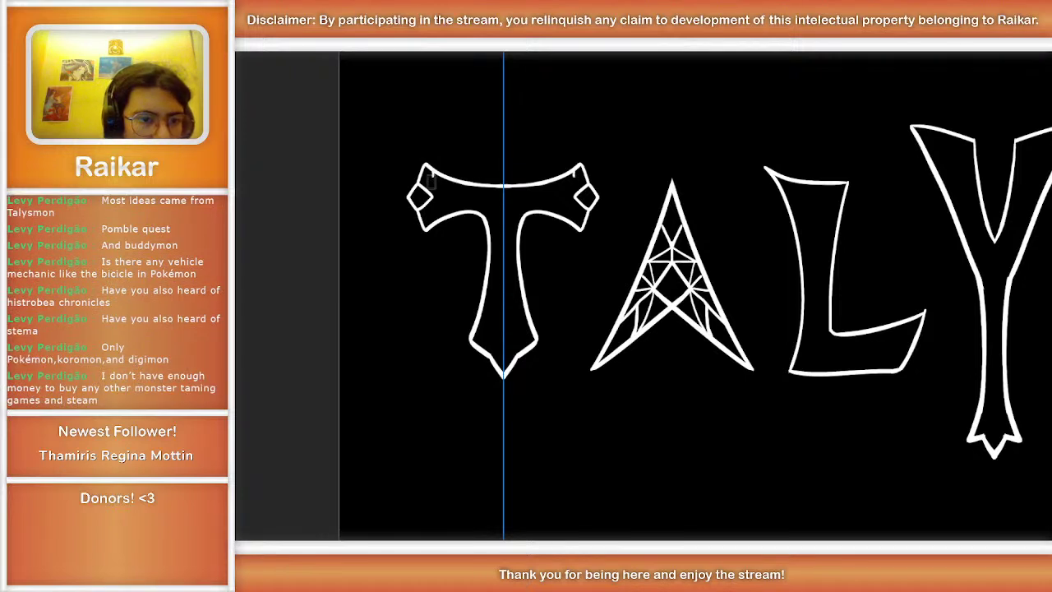
drag(424, 180, 430, 170)
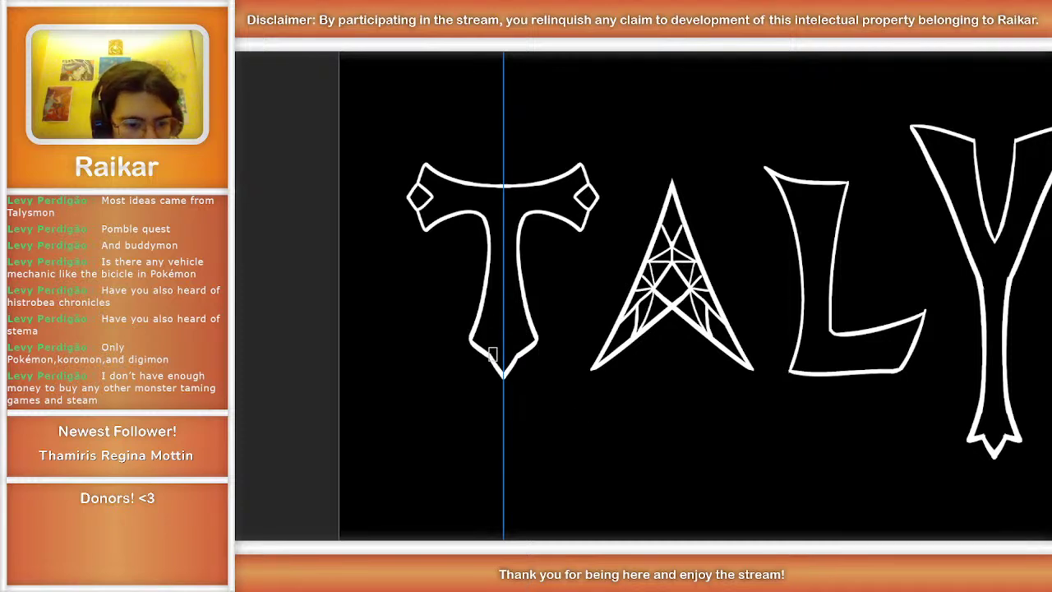
Step: Draw a diamond facet at the T's foot and mirrored facet lines rising from the notches on both sides of it
drag(493, 346, 502, 330)
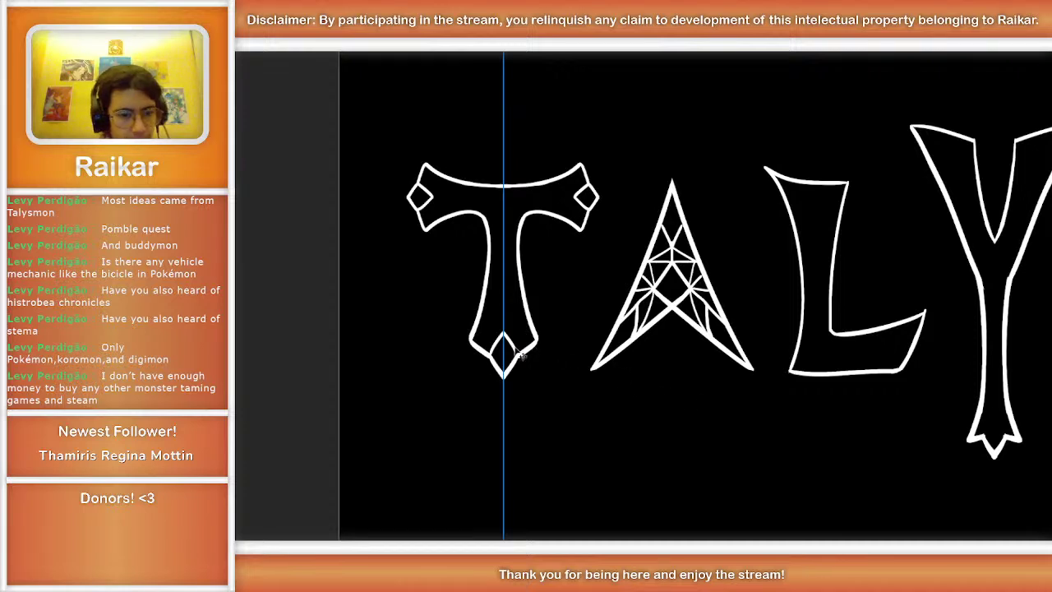
mouse_move(495, 345)
mouse_down()
mouse_move(503, 332)
mouse_move(490, 332)
mouse_move(493, 320)
mouse_up()
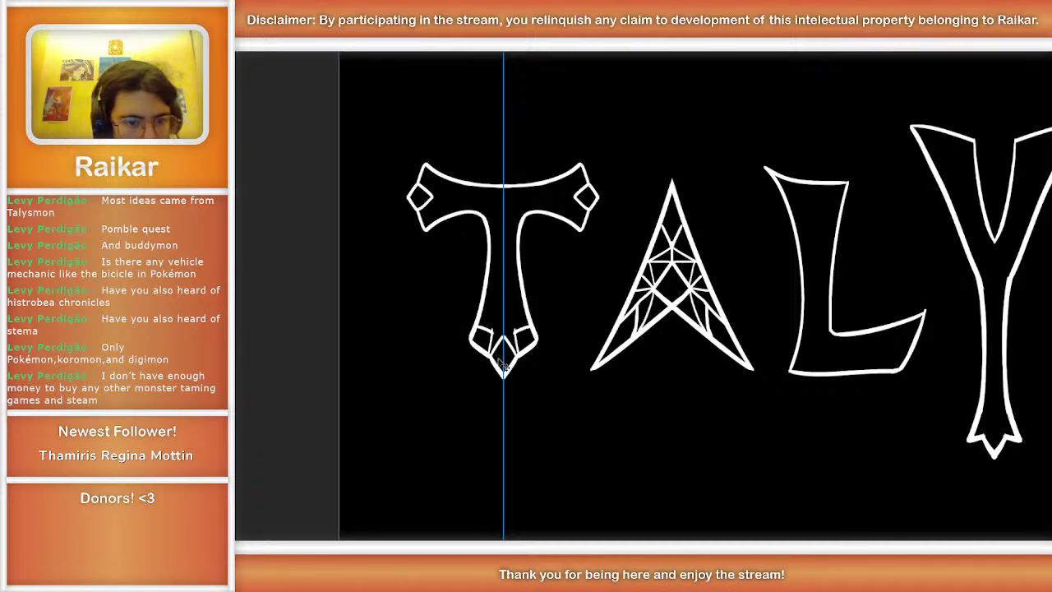
key(ctrl+z)
drag(489, 350, 488, 334)
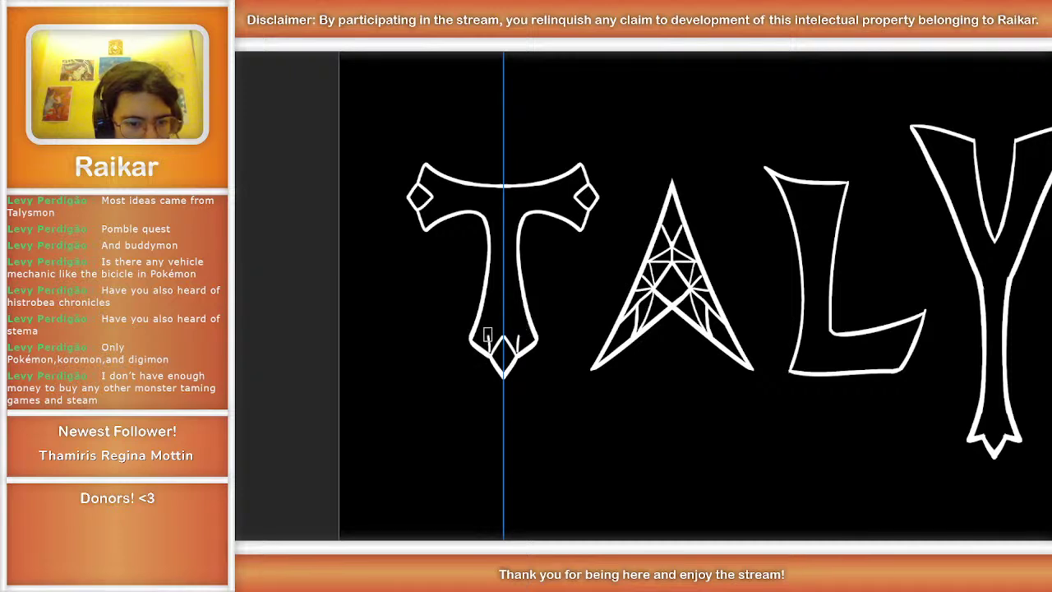